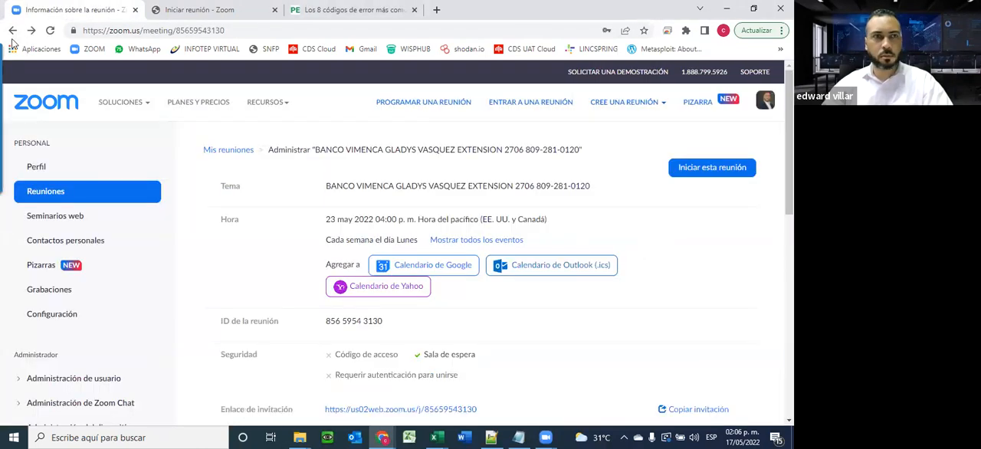
# Close the Zoom meeting details tab and the error-code article tab, keeping only the Iniciar reunión page open
pyautogui.click(14, 30)
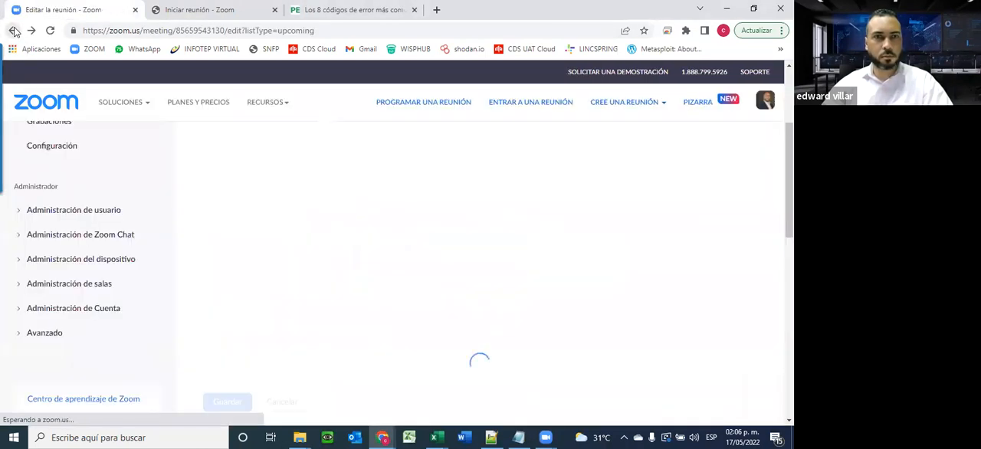
pyautogui.click(135, 9)
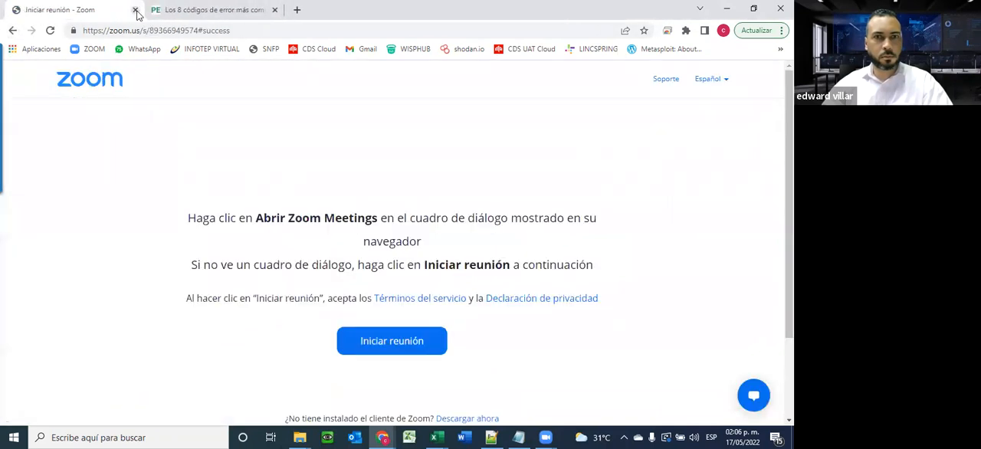
pyautogui.click(274, 9)
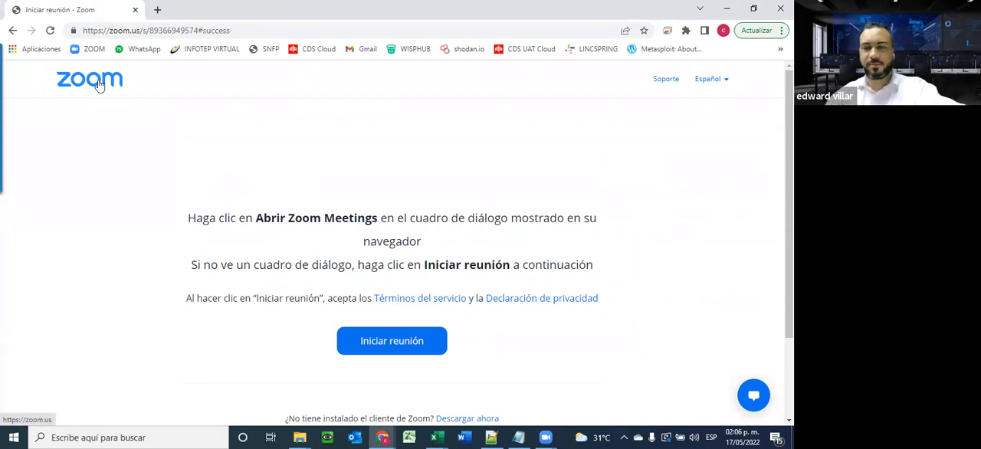
# Open the bookmarked INFOTEP Virtual site and sign in with the saved credentials
pyautogui.click(210, 48)
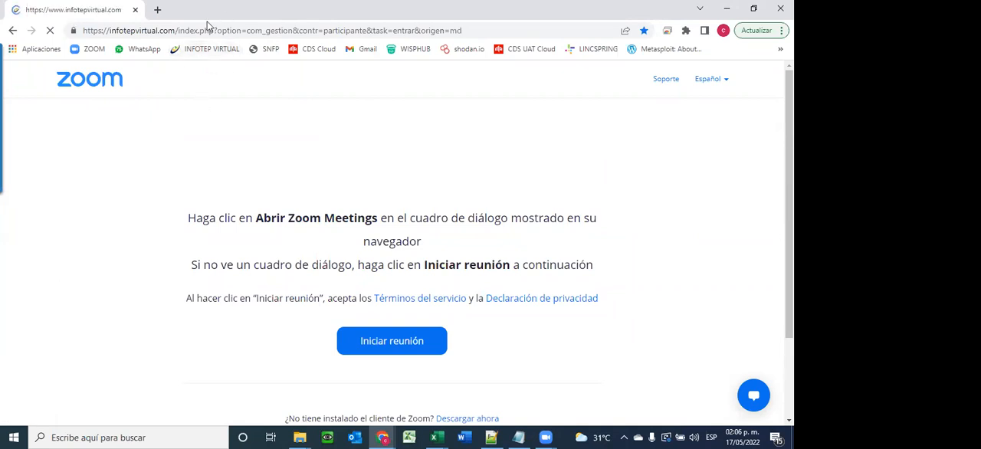
pyautogui.scroll(-3, 429, 284)
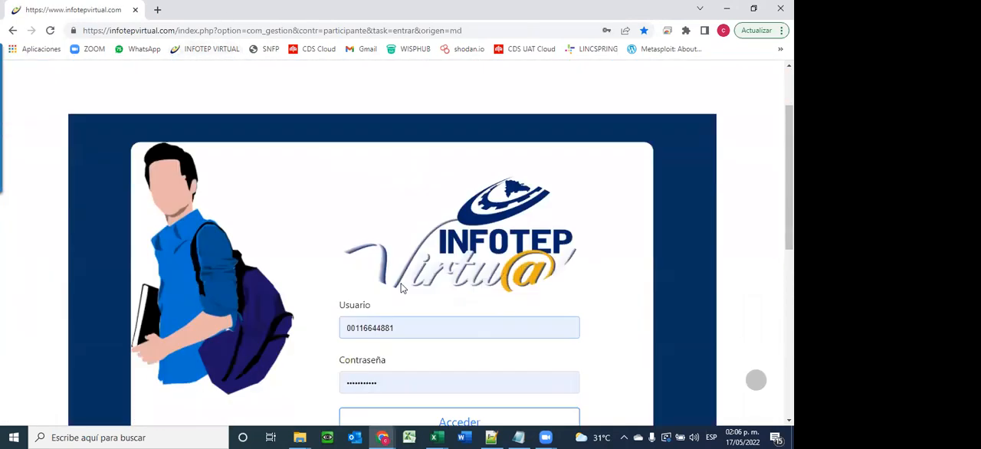
pyautogui.click(430, 346)
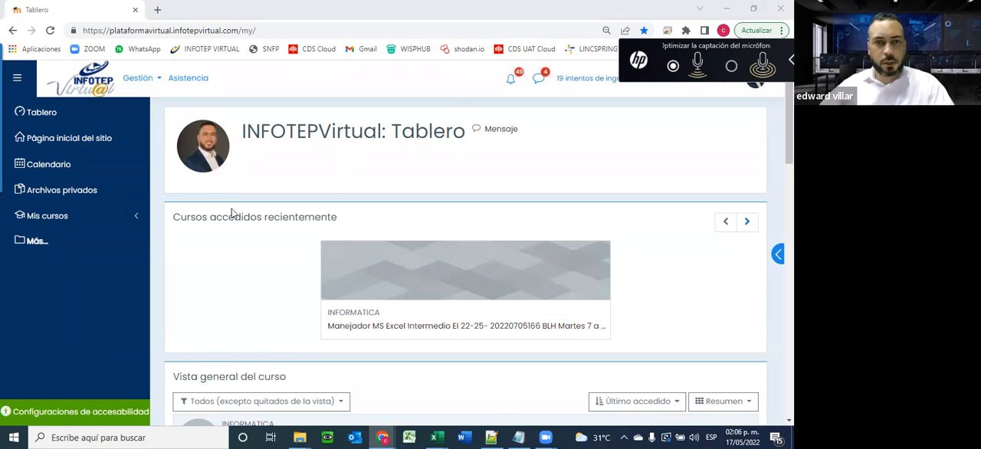
# Open the course "Manejador MS Excel MME2010 22-54 - CLARO Martes 2 a 3 PM" from the dashboard's course overview
pyautogui.scroll(-3, 580, 221)
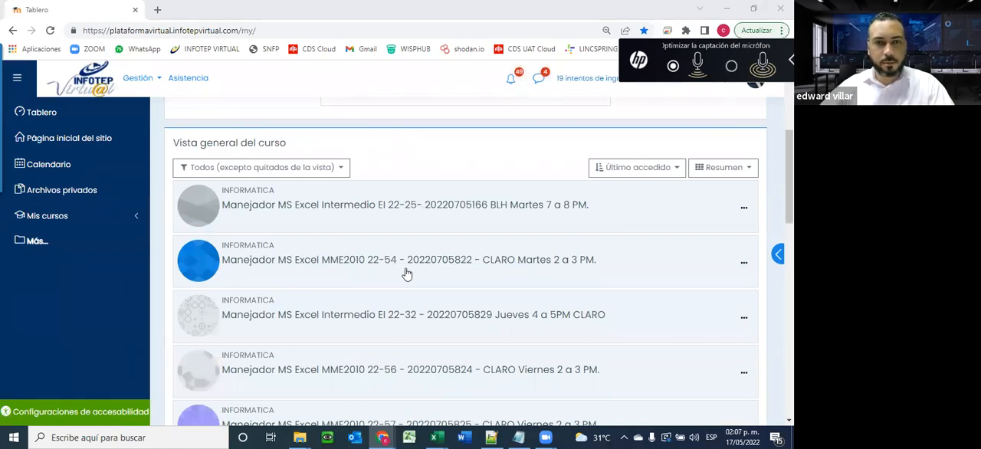
pyautogui.scroll(-2, 401, 210)
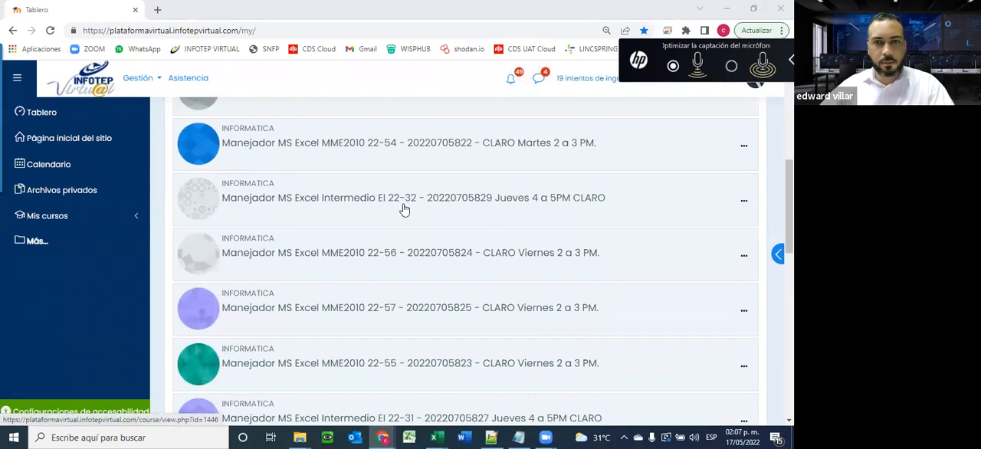
pyautogui.click(378, 147)
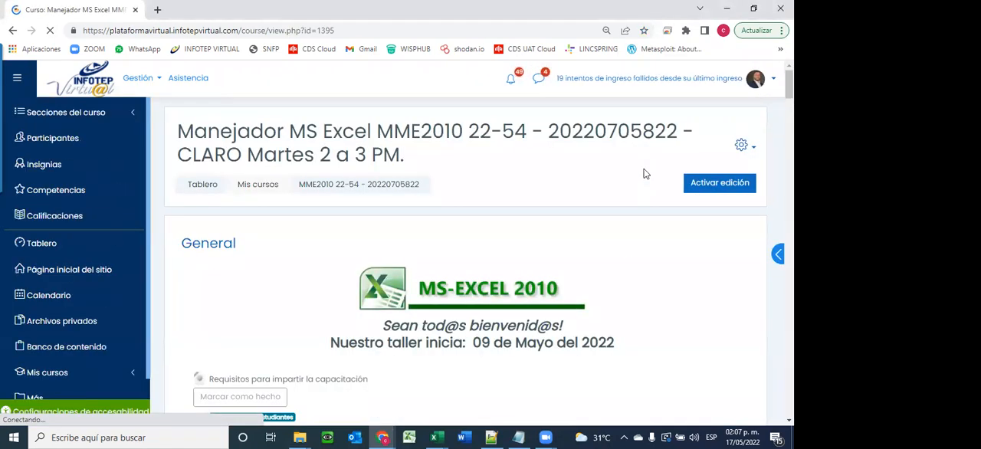
# Look through the course page from the General section to the Unidad 2 materials for 16 de mayo - 22 de mayo
pyautogui.scroll(-3, 499, 207)
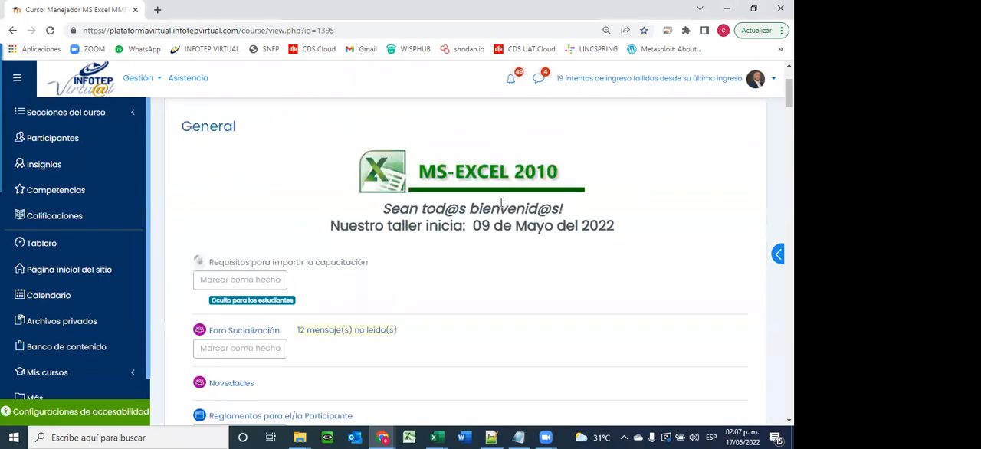
pyautogui.scroll(-3, 526, 261)
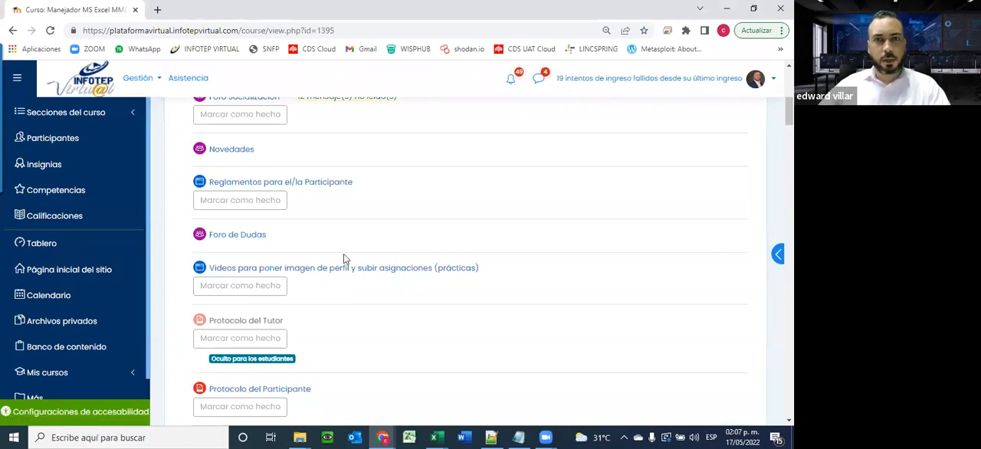
pyautogui.scroll(-10, 392, 241)
pyautogui.scroll(-2, 394, 241)
pyautogui.scroll(1, 394, 241)
pyautogui.scroll(-4, 395, 241)
pyautogui.scroll(-3, 392, 242)
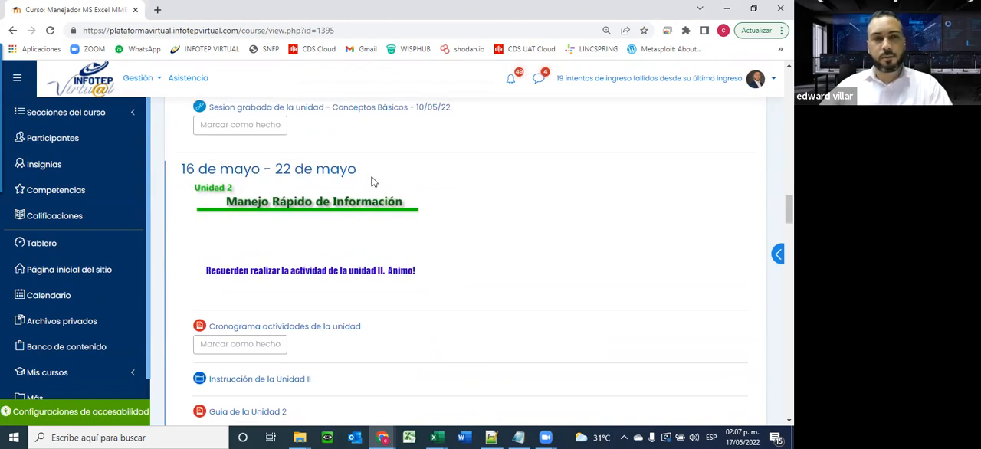
pyautogui.scroll(-1, 372, 182)
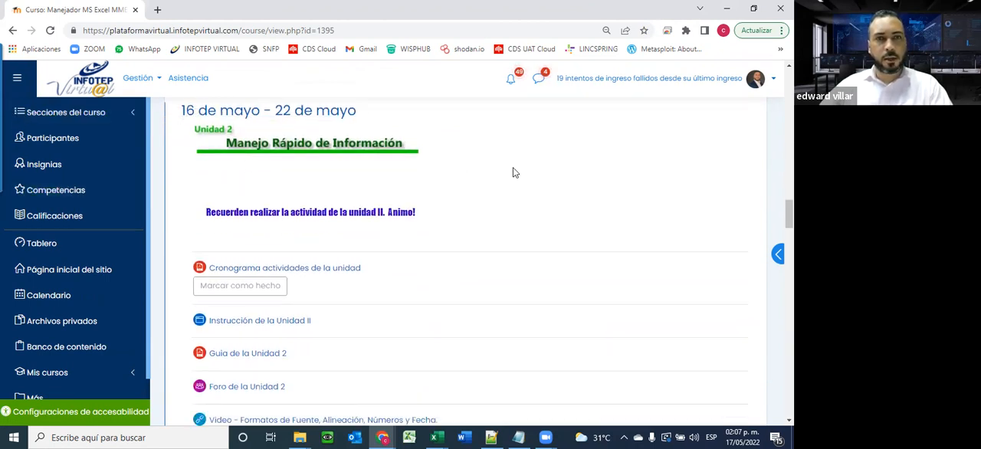
pyautogui.scroll(-1, 508, 184)
pyautogui.scroll(3, 499, 251)
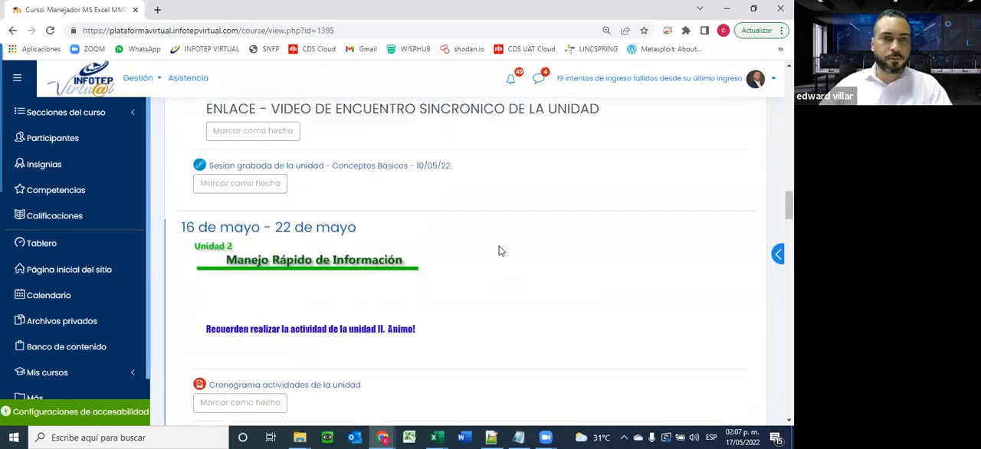
pyautogui.scroll(-3, 499, 251)
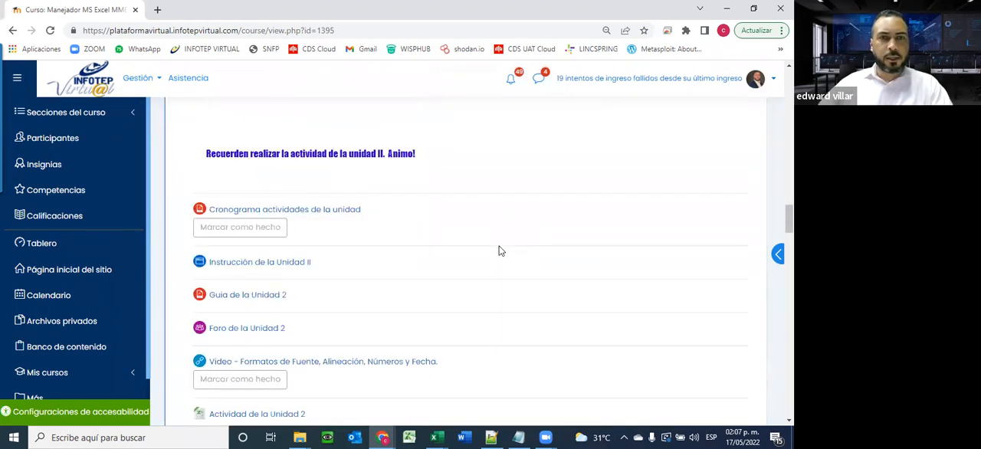
pyautogui.scroll(1, 499, 250)
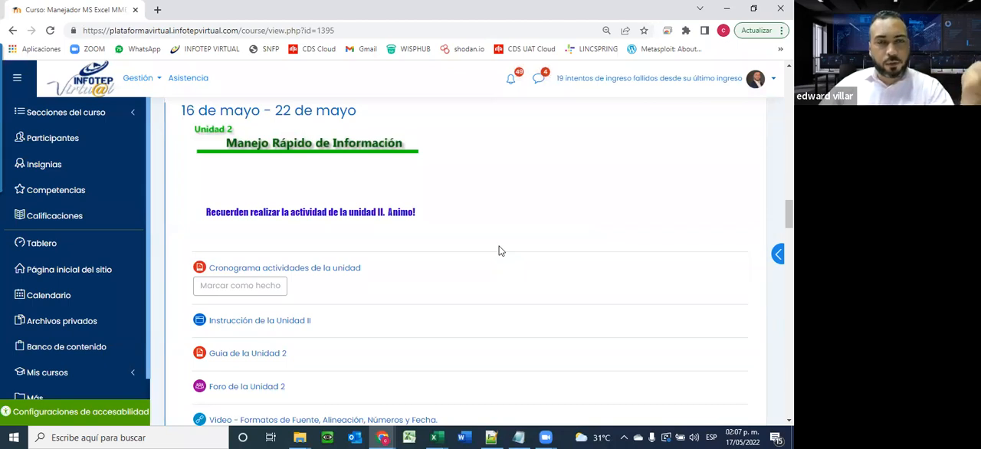
pyautogui.scroll(-2, 424, 274)
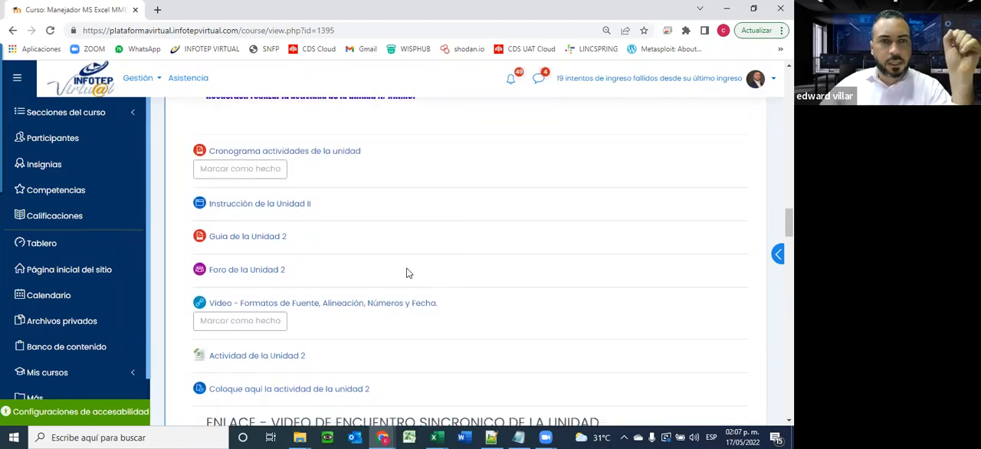
# Open "Instrucción de la Unidad II" and "Guia de la Unidad 2" in separate new tabs
pyautogui.rightClick(263, 205)
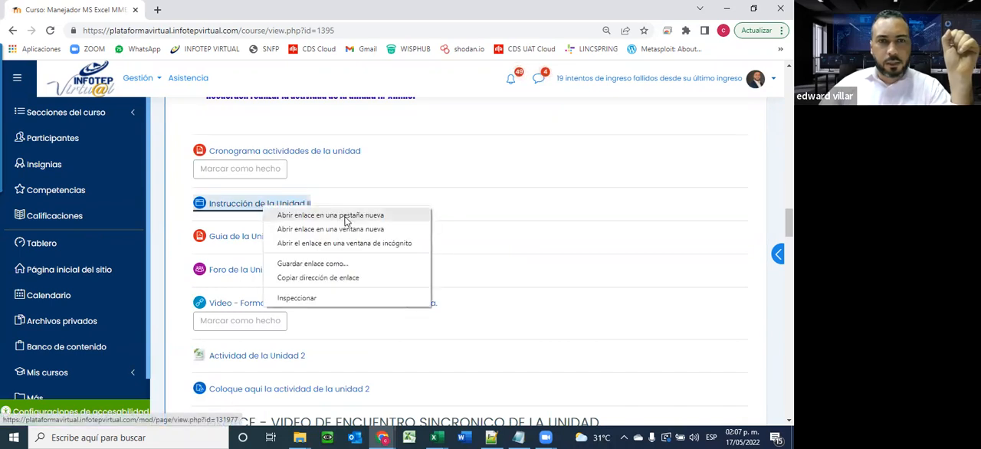
pyautogui.click(344, 216)
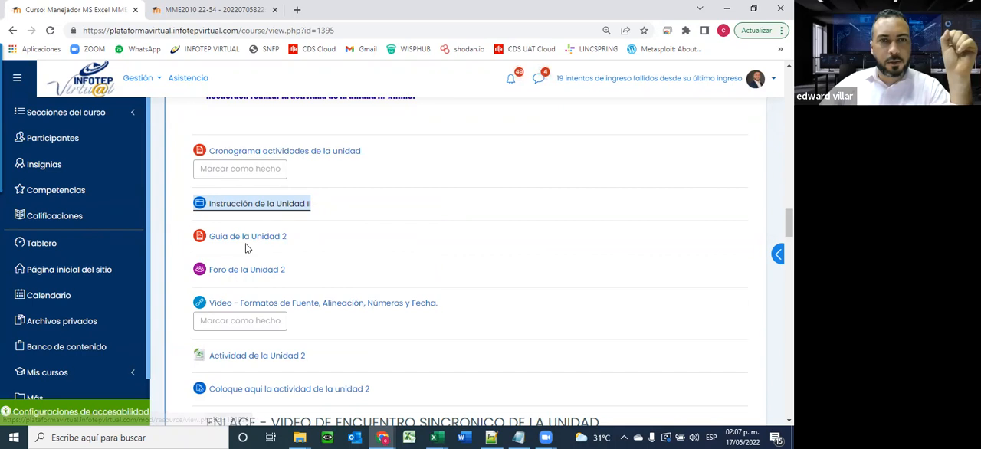
pyautogui.rightClick(247, 237)
pyautogui.click(341, 248)
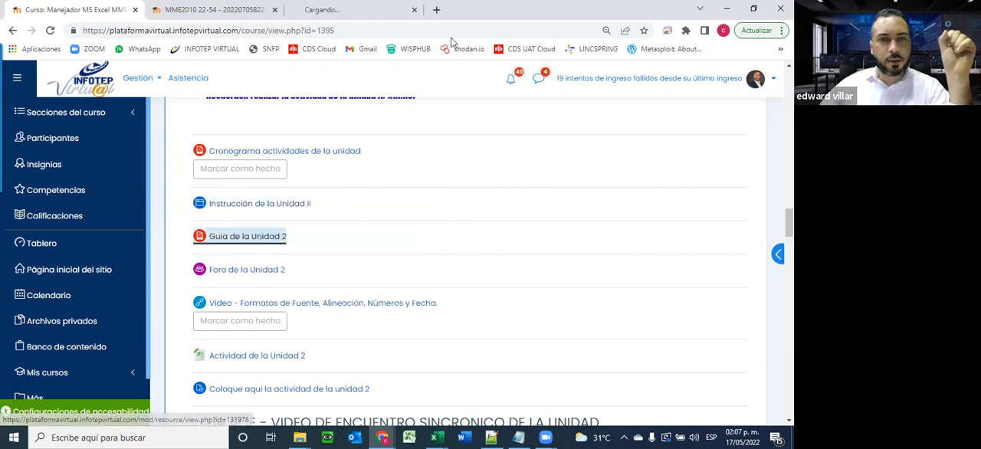
# Read through the Instrucción de la Unidad II page and close its tab
pyautogui.click(238, 10)
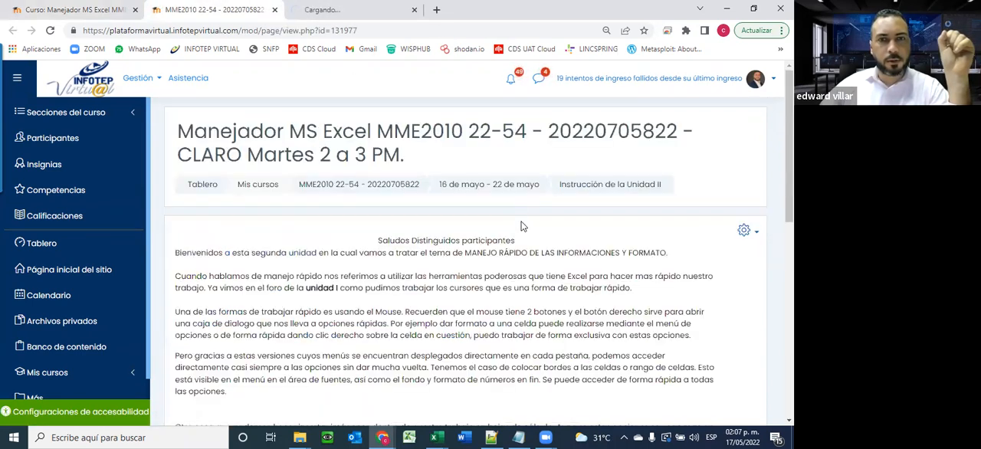
pyautogui.scroll(-3, 523, 222)
pyautogui.scroll(-1, 523, 222)
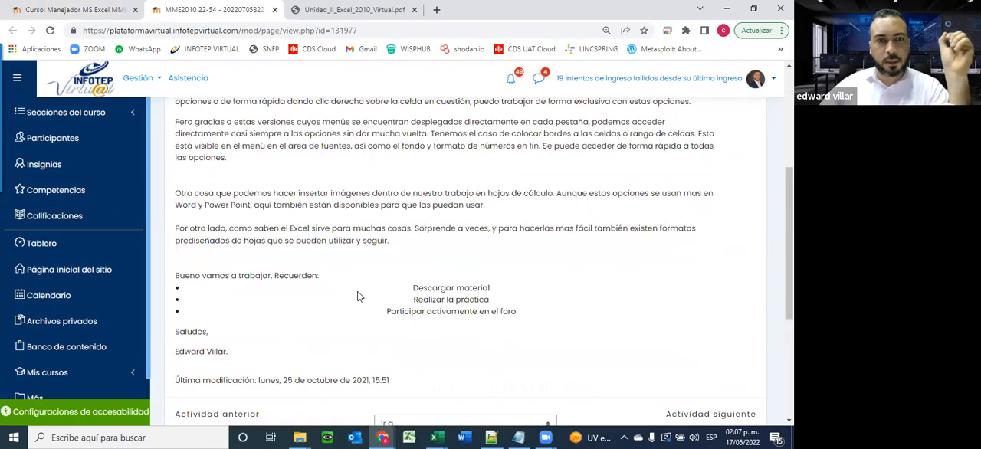
pyautogui.scroll(1, 422, 290)
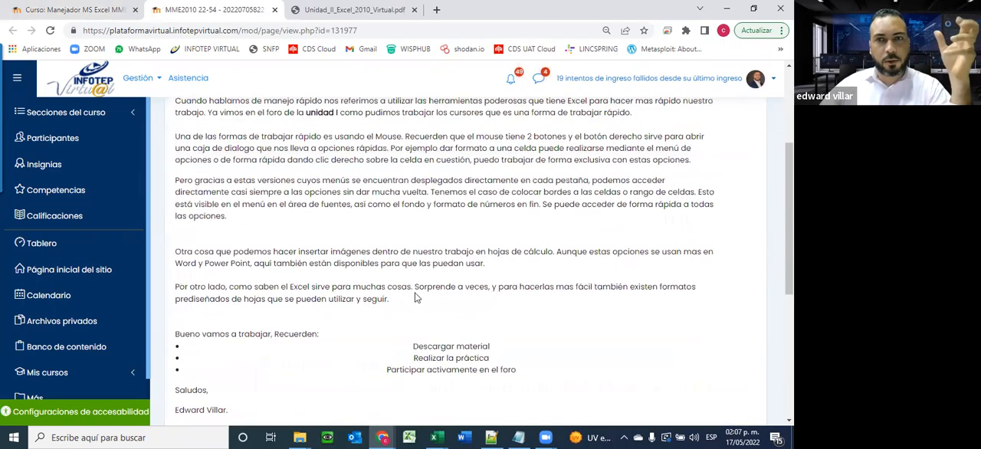
pyautogui.scroll(2, 428, 288)
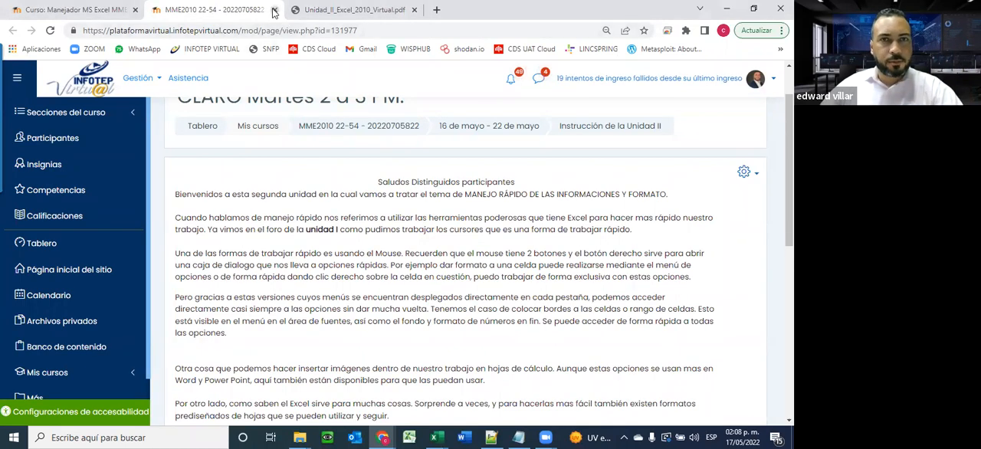
pyautogui.click(274, 10)
# Review the cover and the CONTENIDO list of topics in the Unidad II Excel 2010 guide PDF
pyautogui.scroll(-3, 544, 288)
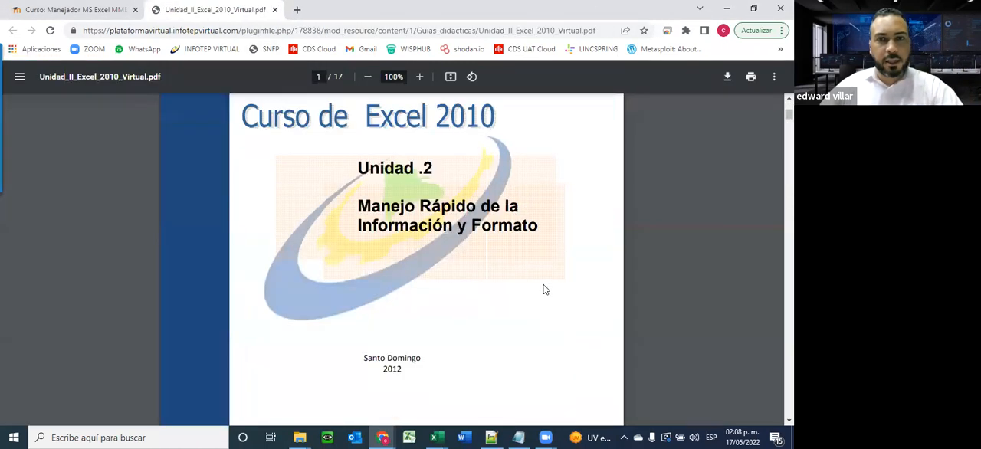
pyautogui.scroll(-1, 544, 288)
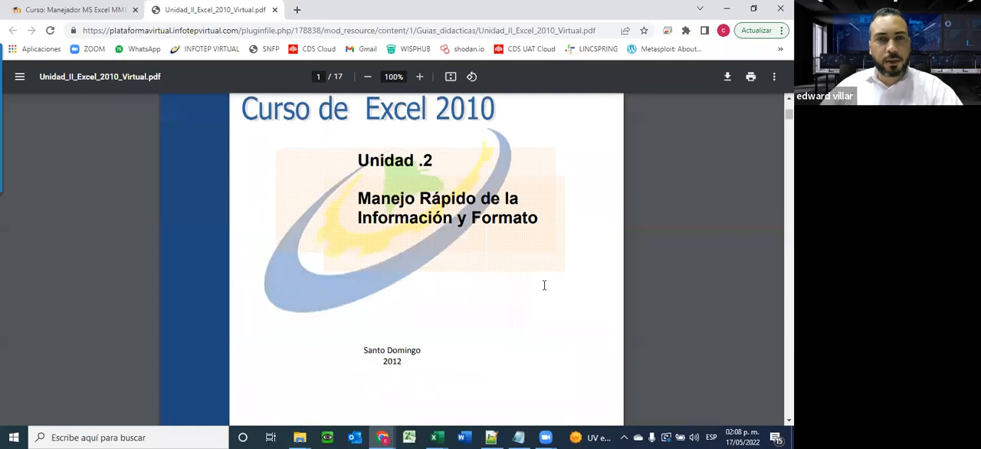
pyautogui.scroll(-9, 544, 285)
pyautogui.scroll(2, 212, 168)
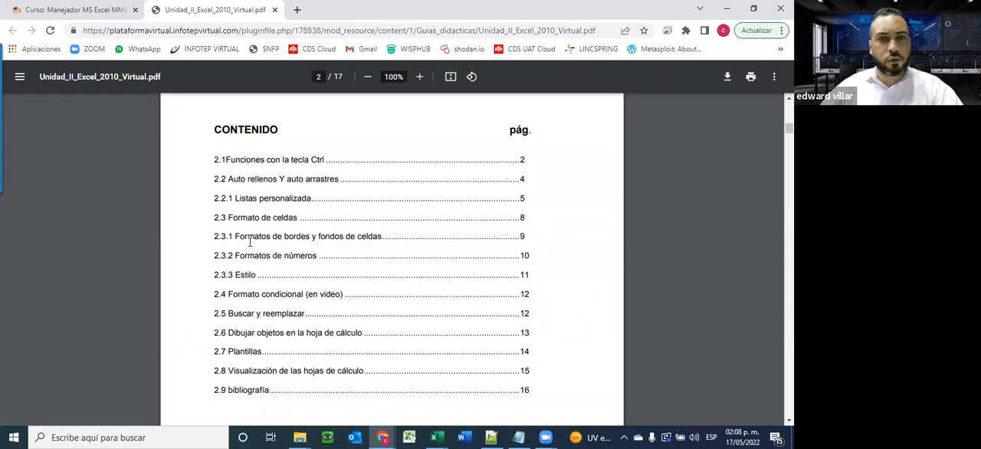
pyautogui.scroll(-1, 255, 318)
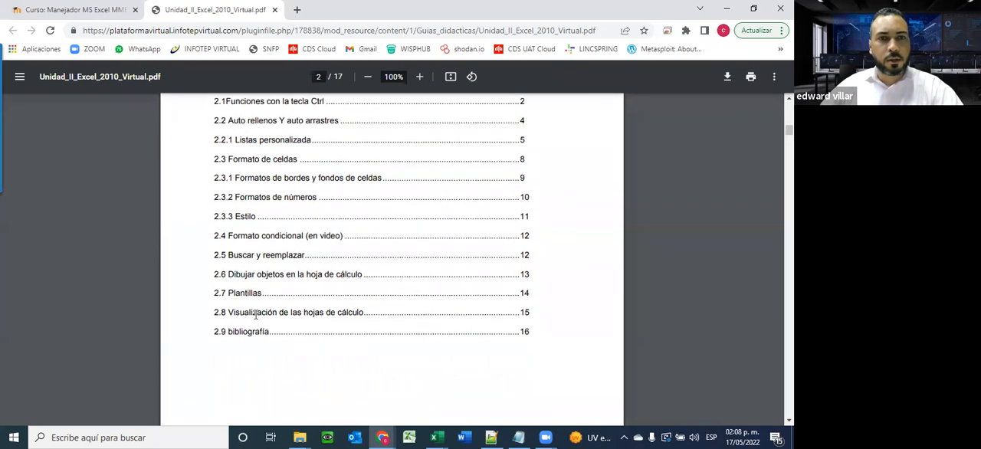
pyautogui.scroll(-1, 258, 312)
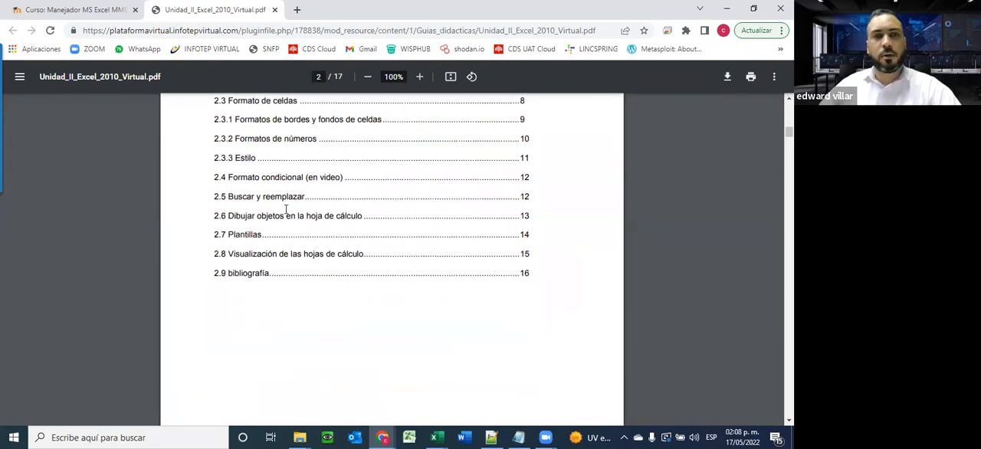
pyautogui.scroll(-3, 286, 208)
pyautogui.scroll(2, 286, 209)
pyautogui.scroll(-4, 286, 208)
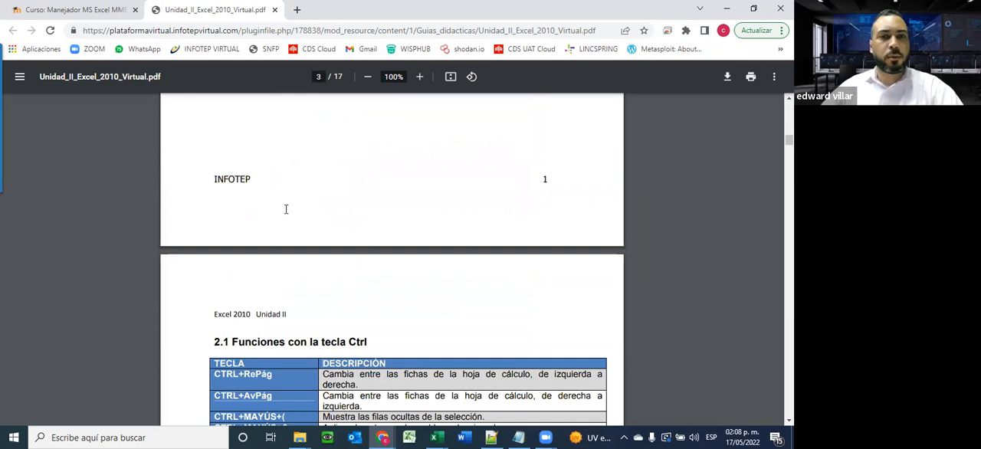
# Examine the "2.1 Funciones con la tecla Ctrl" table, highlighting the shortcuts from CTRL+RePág to CTRL+MAYÚS+* and clearing the highlight
pyautogui.scroll(-6, 286, 208)
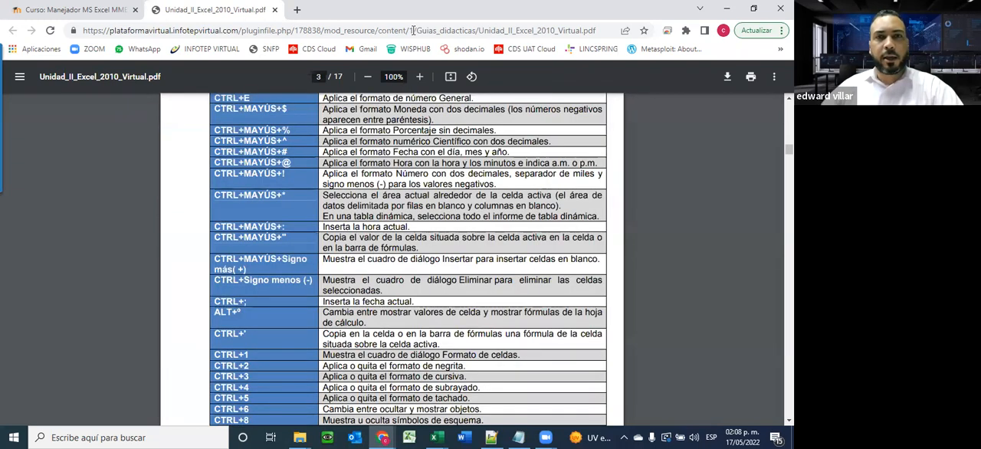
pyautogui.scroll(1, 391, 178)
pyautogui.scroll(1, 391, 178)
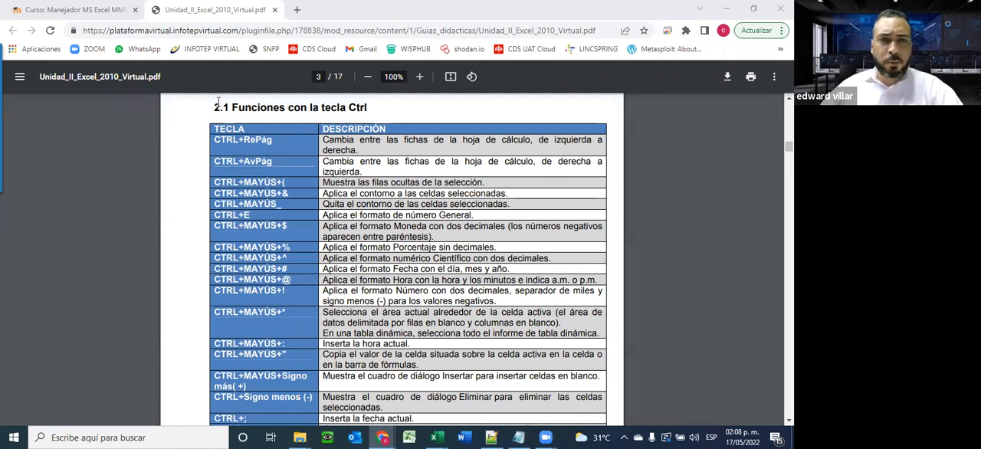
pyautogui.moveTo(215, 142); pyautogui.dragTo(370, 238)
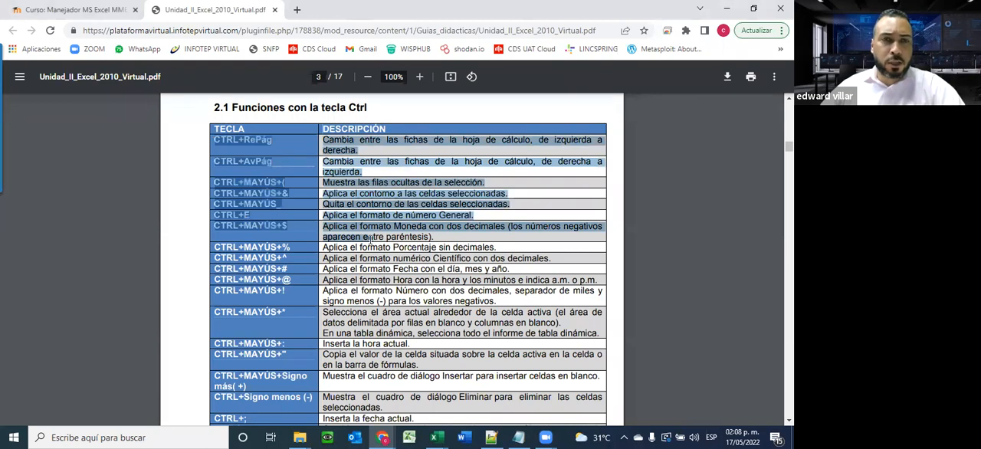
pyautogui.moveTo(395, 268); pyautogui.dragTo(550, 304)
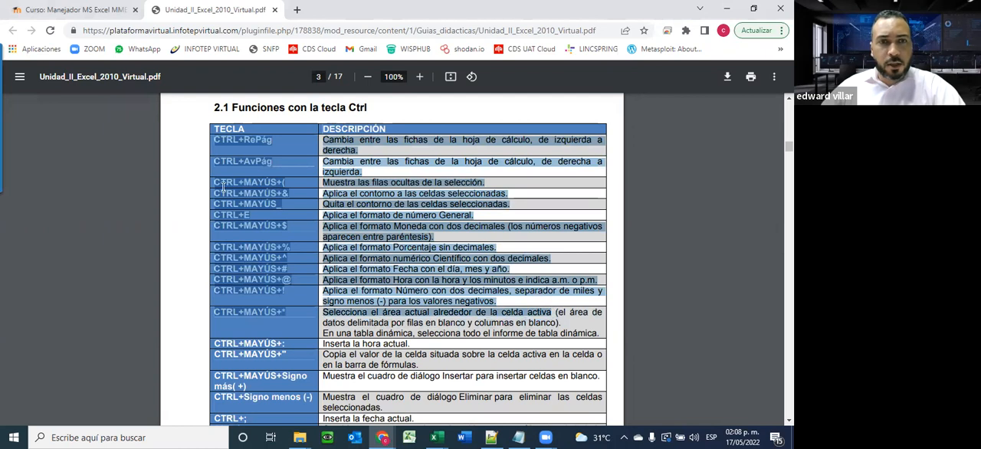
pyautogui.click(216, 161)
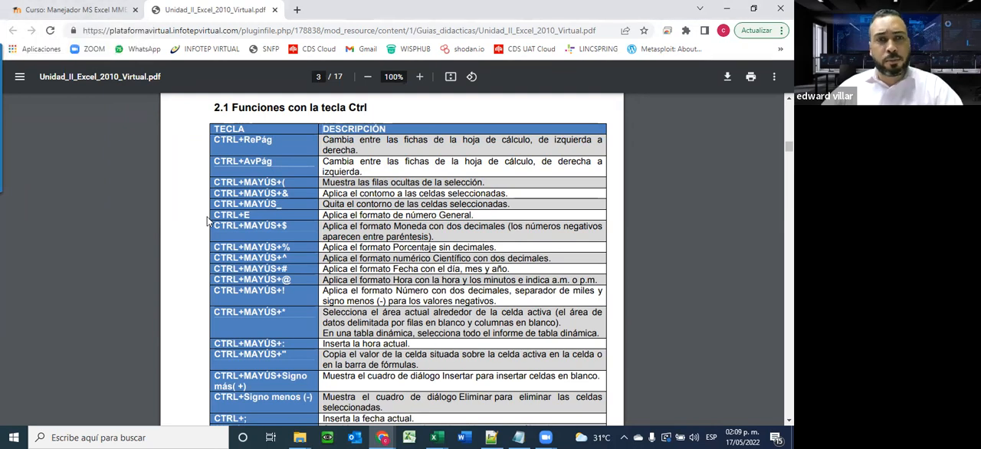
# Read through the rest of the Ctrl shortcut table in the guide PDF, down to CTRL+Z and back over its earlier rows
pyautogui.scroll(-5, 348, 286)
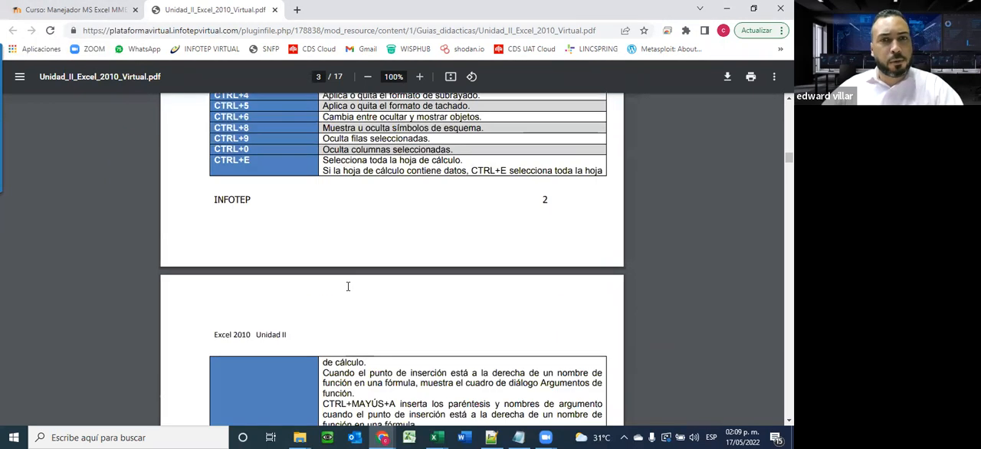
pyautogui.scroll(-12, 347, 286)
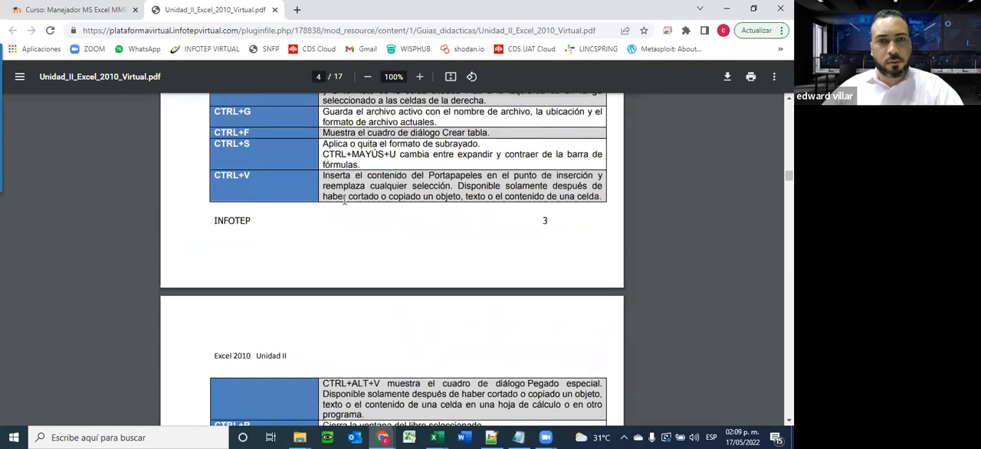
pyautogui.scroll(-3, 344, 200)
pyautogui.scroll(3, 375, 277)
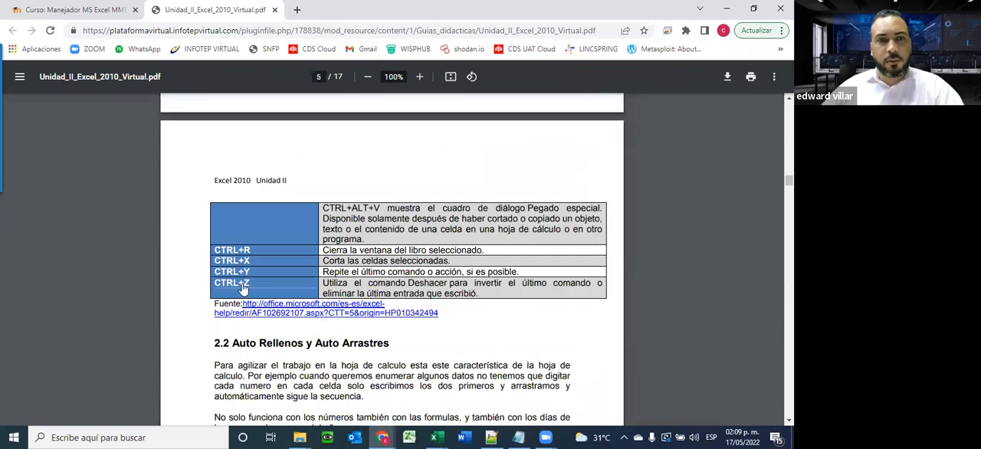
pyautogui.scroll(8, 376, 273)
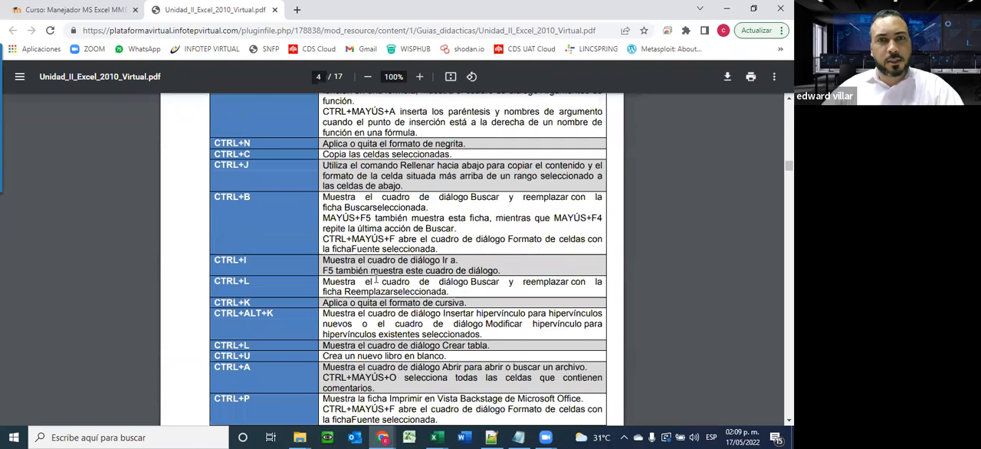
pyautogui.scroll(6, 375, 277)
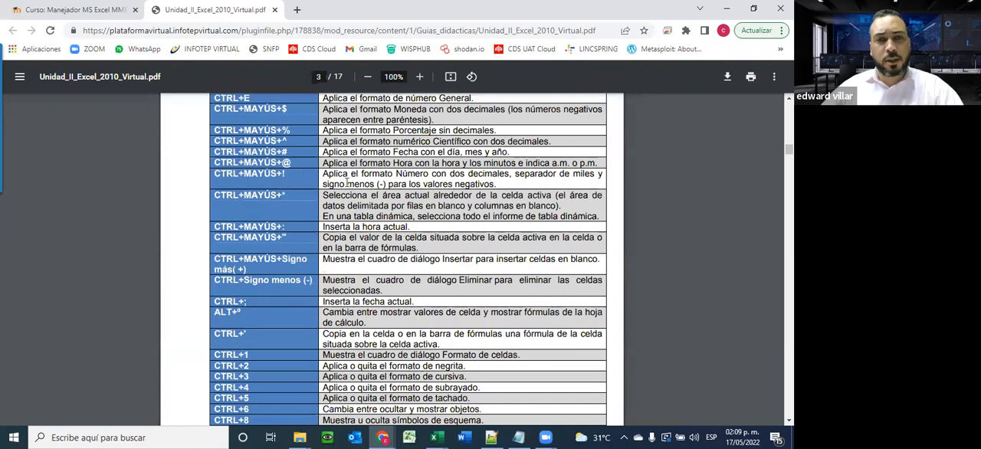
pyautogui.scroll(5, 336, 261)
pyautogui.scroll(-5, 337, 264)
pyautogui.scroll(-15, 337, 264)
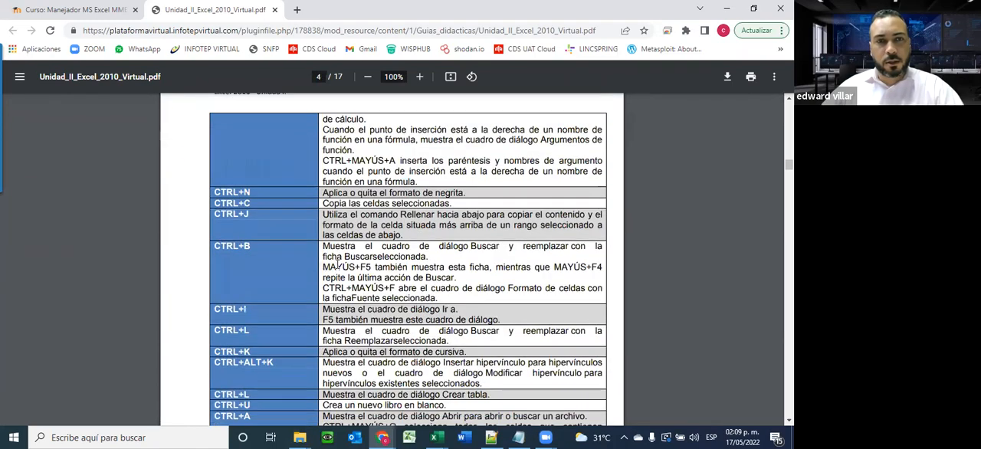
# Skim the guide's Auto Rellenos y Auto Arrastres and Listas personalizadas sections, and close the PDF tab
pyautogui.scroll(-4, 337, 264)
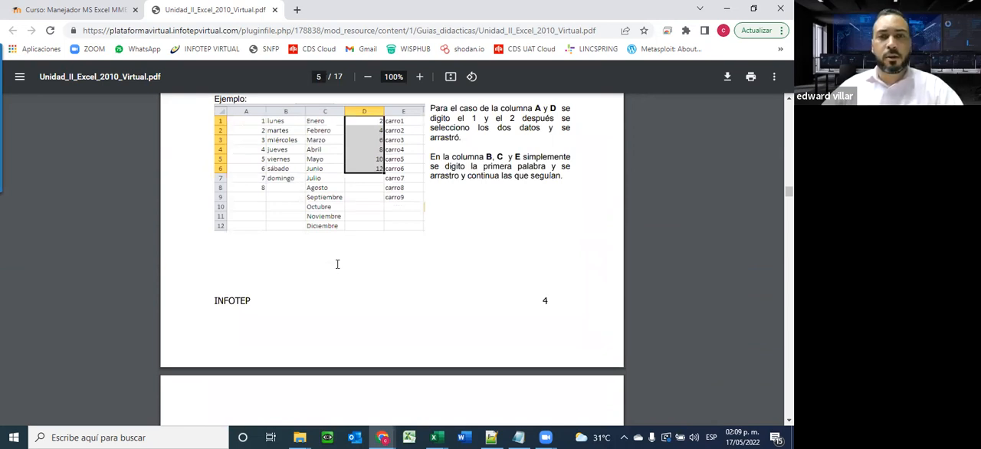
pyautogui.scroll(-20, 372, 262)
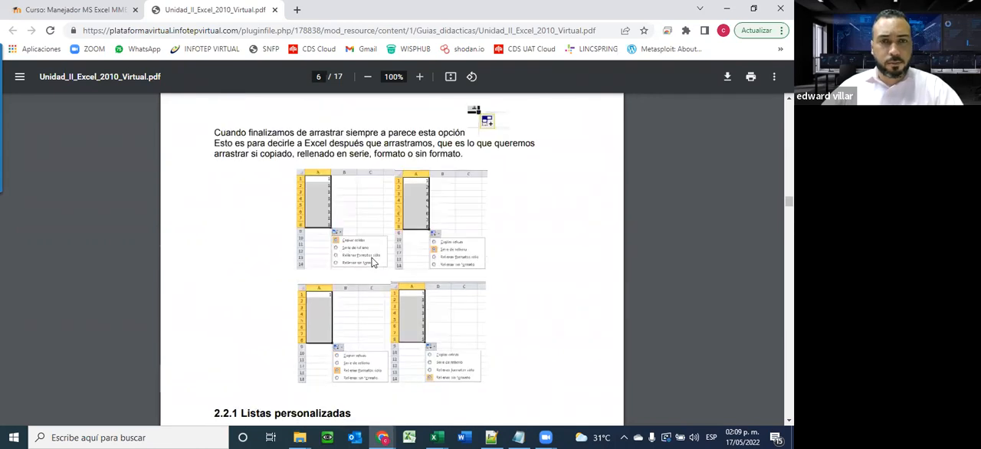
pyautogui.scroll(-2, 372, 263)
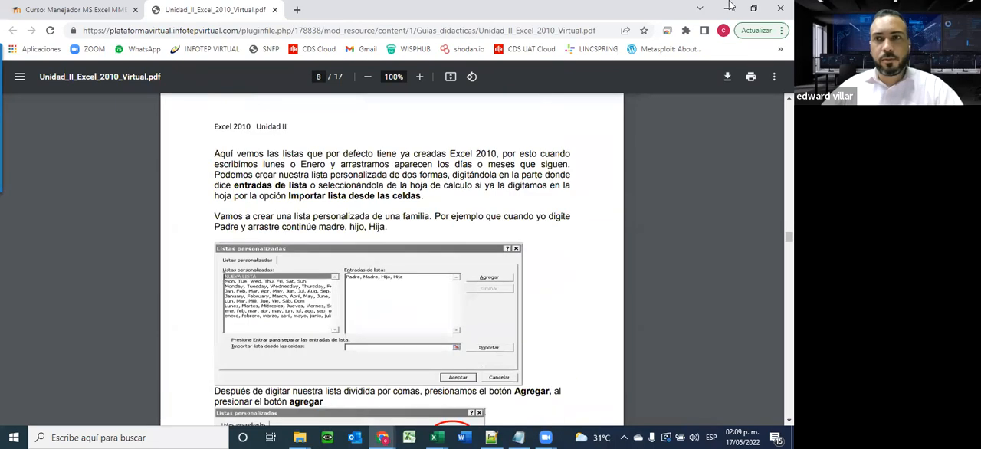
pyautogui.click(275, 10)
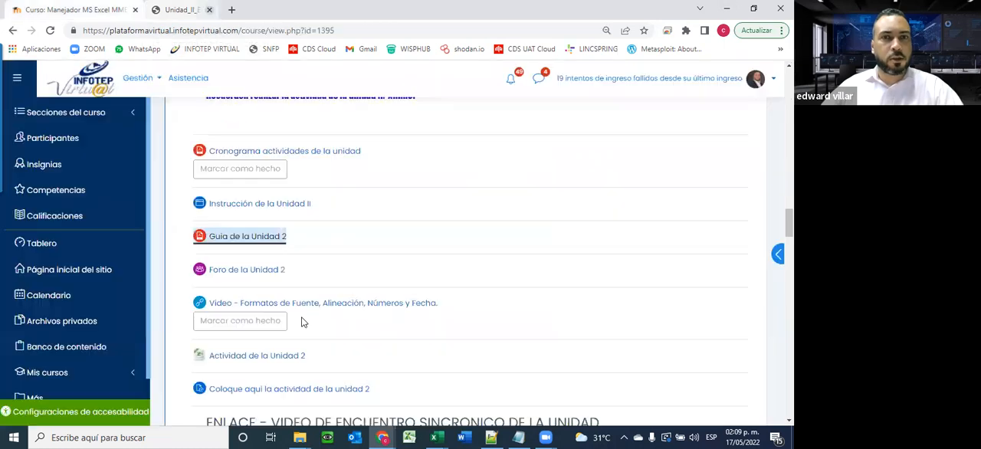
# Open "Foro de la Unidad 2" from the course page in a new tab and switch to it
pyautogui.scroll(-2, 387, 230)
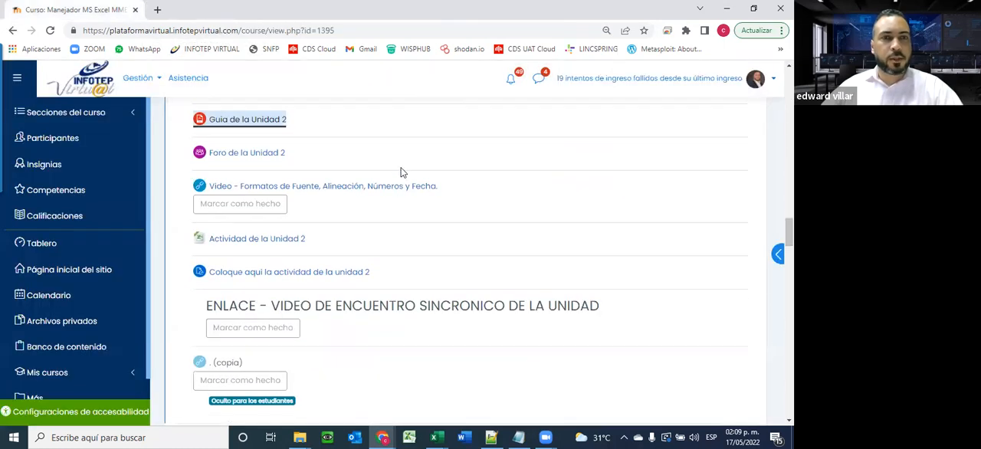
pyautogui.rightClick(244, 152)
pyautogui.click(302, 160)
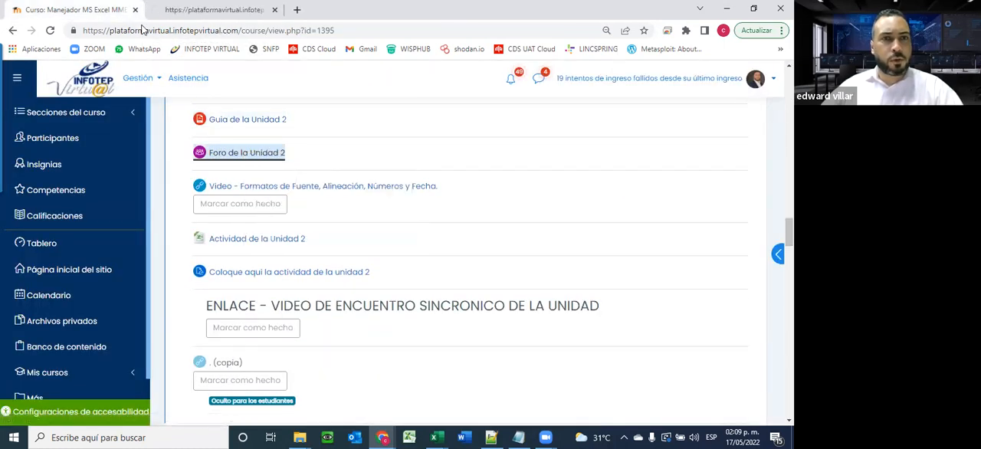
pyautogui.hotkey('ctrl', 'Tab')
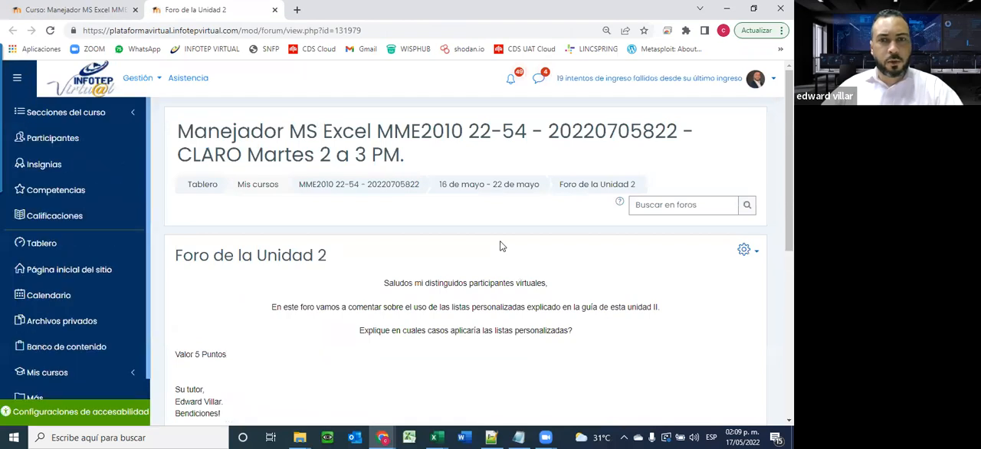
# Read the forum's discussion question on listas personalizadas and its topic area, and close the forum tab
pyautogui.scroll(-1, 500, 246)
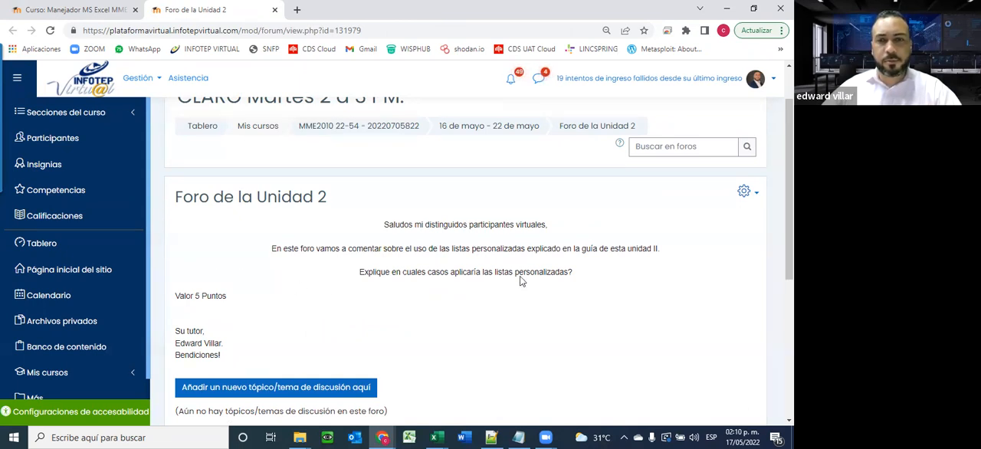
pyautogui.scroll(-2, 520, 276)
pyautogui.scroll(2, 412, 222)
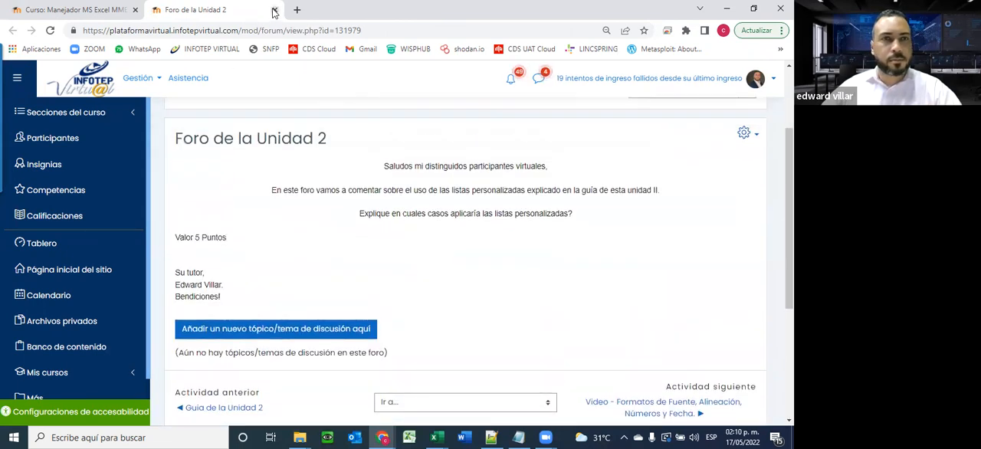
pyautogui.click(274, 11)
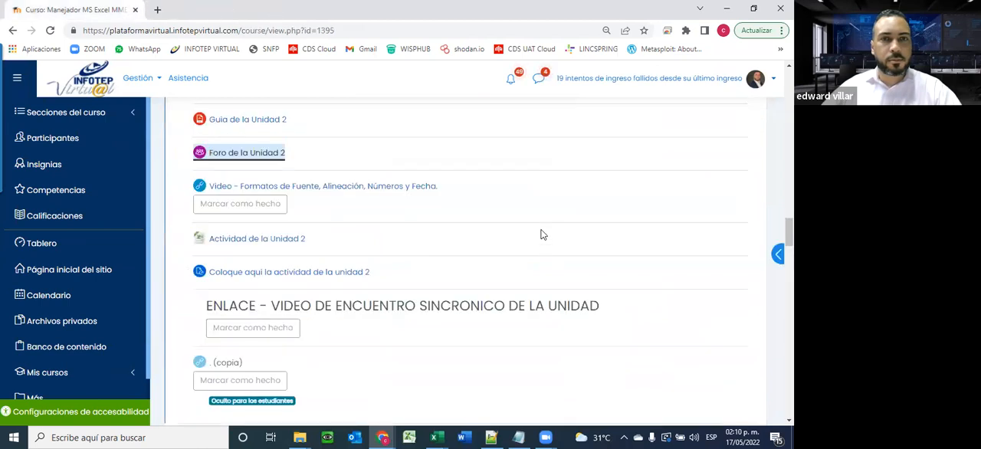
# View the "Video - Formatos de Fuente, Alineación, Números y Fecha." link page in a new tab and close it
pyautogui.scroll(-1, 536, 230)
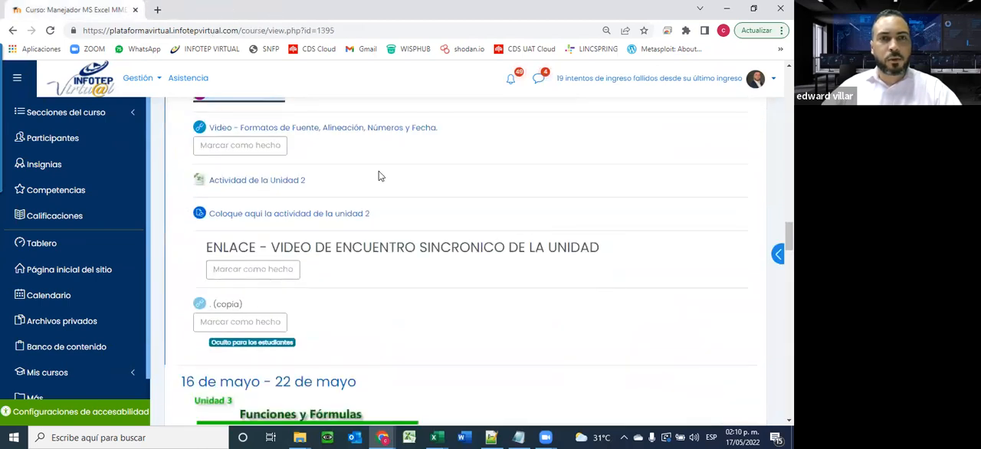
pyautogui.rightClick(383, 127)
pyautogui.click(406, 135)
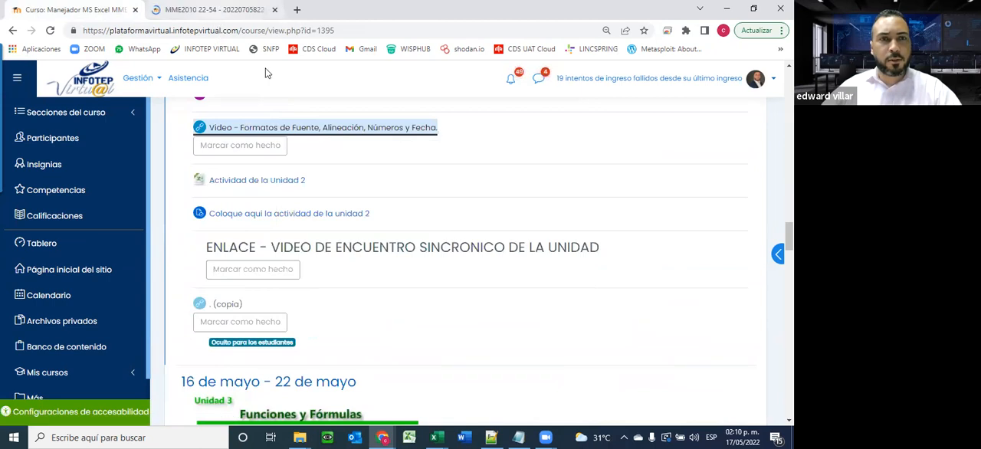
pyautogui.click(215, 10)
pyautogui.scroll(-5, 443, 158)
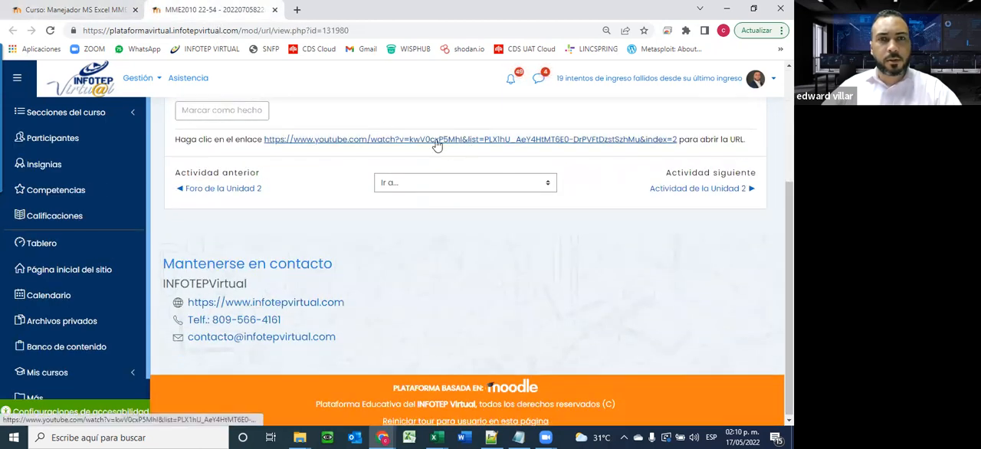
pyautogui.click(275, 10)
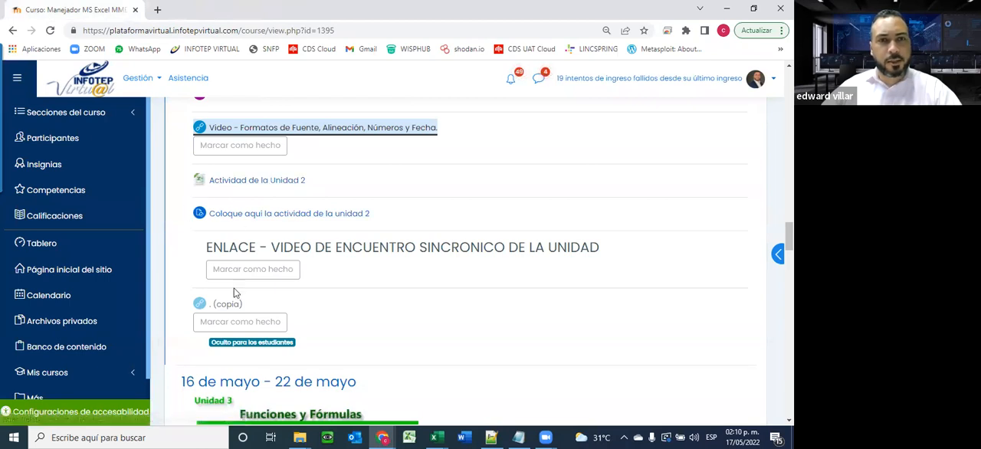
# Download "Actividad de la Unidad 2", open the workbook in Excel and enable editing
pyautogui.click(247, 180)
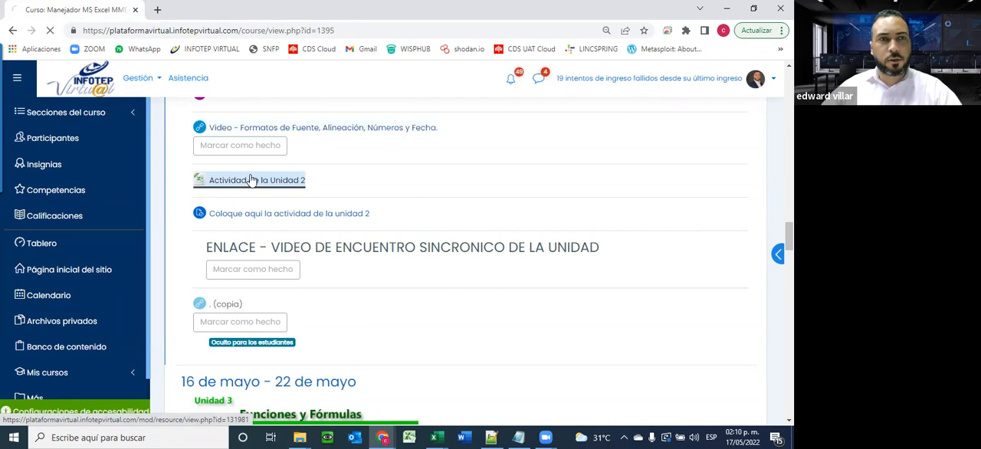
pyautogui.click(62, 409)
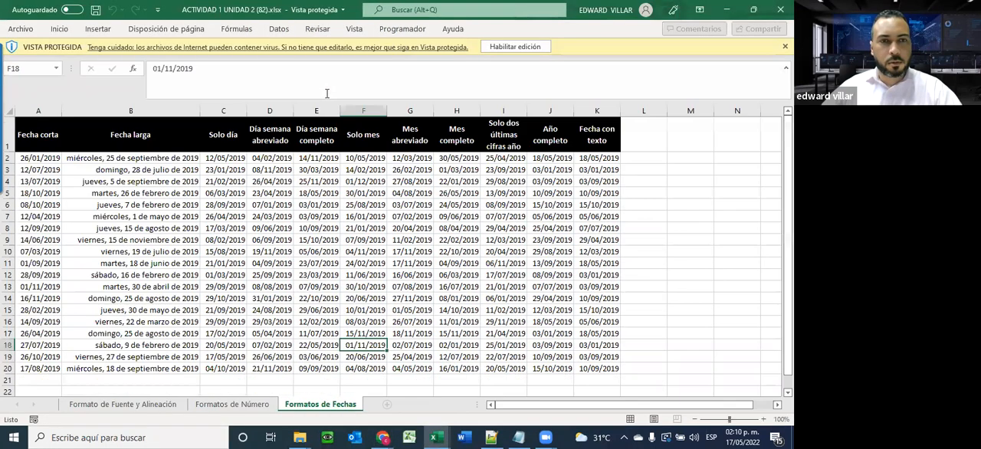
pyautogui.click(498, 46)
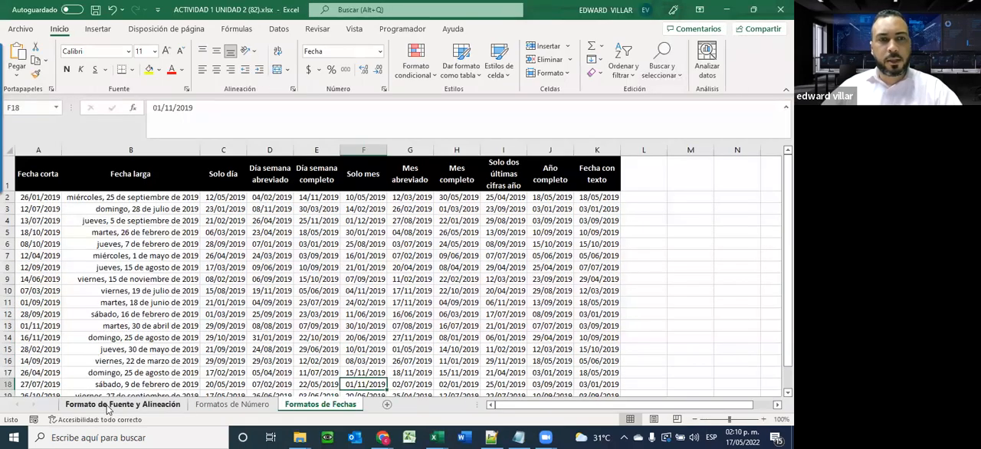
# Look over the Formato de Fuente y Alineación, Formatos de Número and Formatos de Fechas sheets, ending on the first one
pyautogui.scroll(-2, 486, 233)
pyautogui.scroll(2, 470, 273)
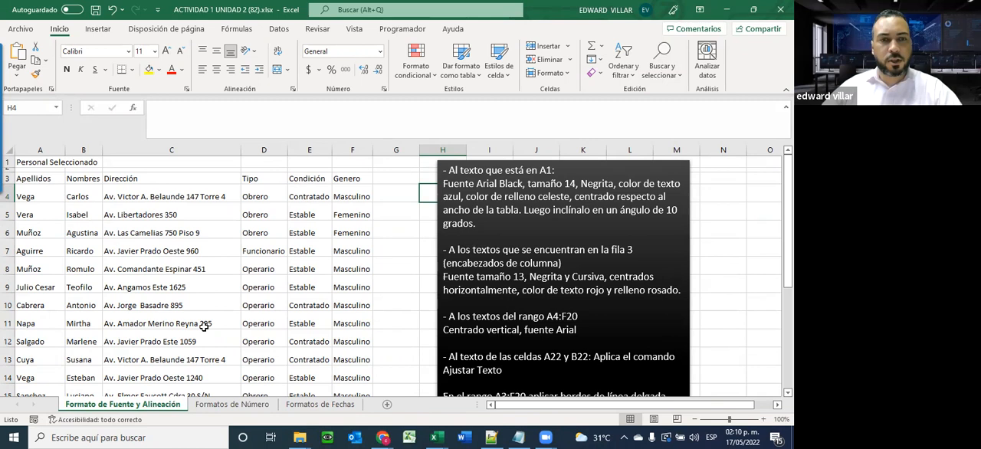
pyautogui.click(214, 406)
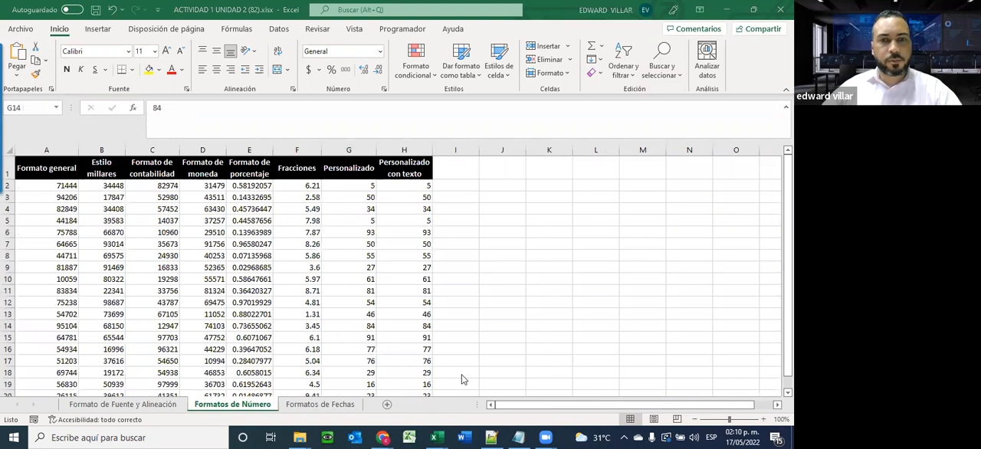
pyautogui.click(307, 406)
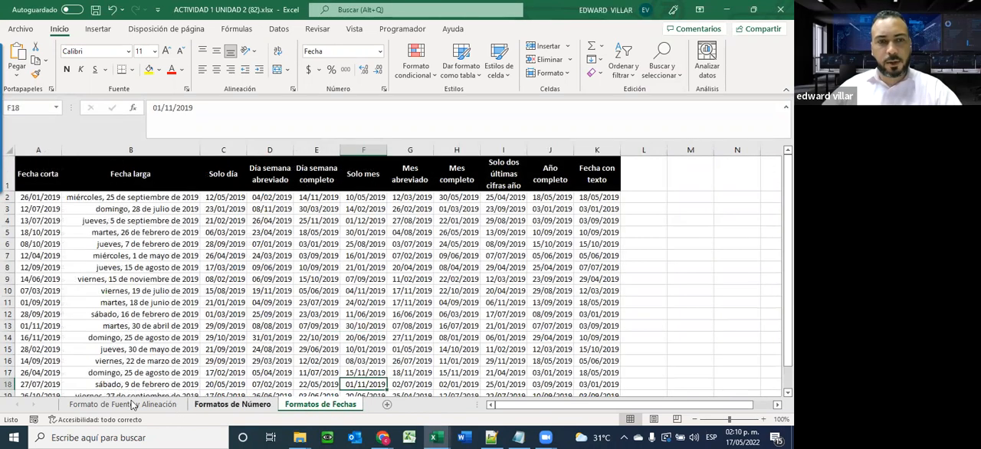
pyautogui.click(131, 405)
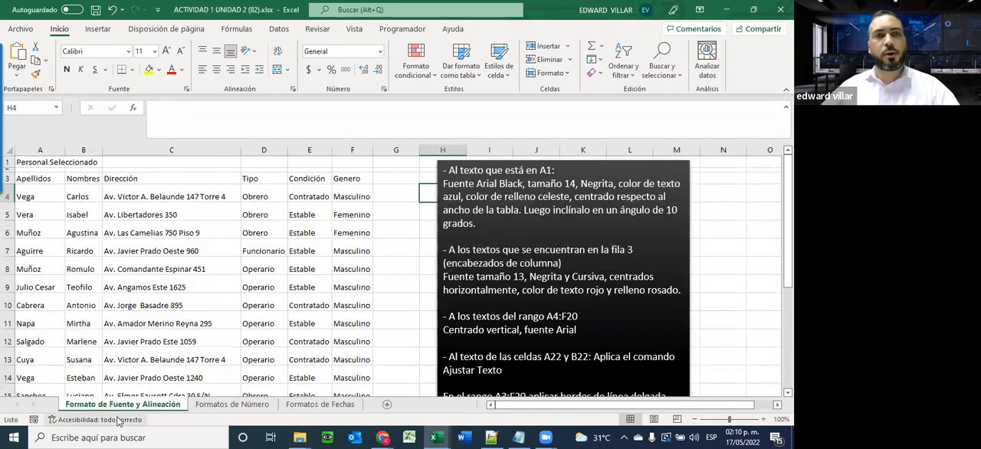
# Examine the text box of formatting instructions beside the Personal Seleccionado table
pyautogui.click(538, 230)
pyautogui.click(464, 222)
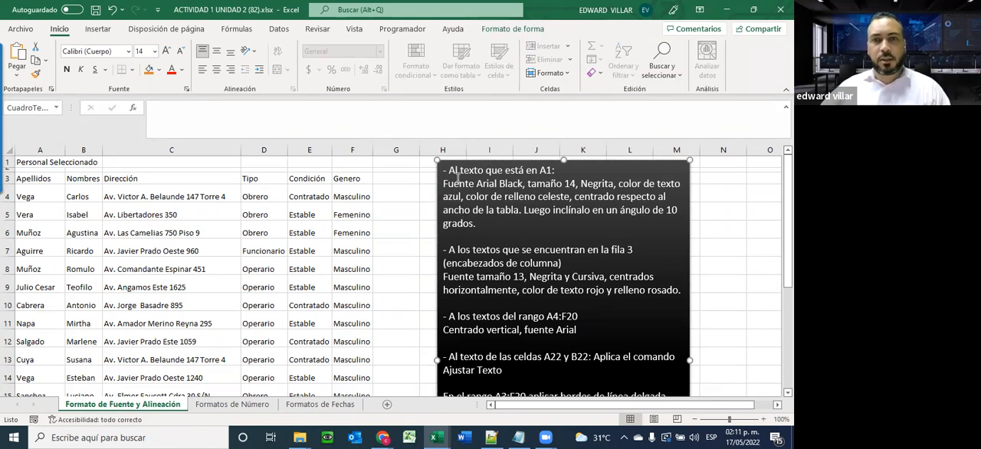
pyautogui.click(356, 244)
pyautogui.click(129, 193)
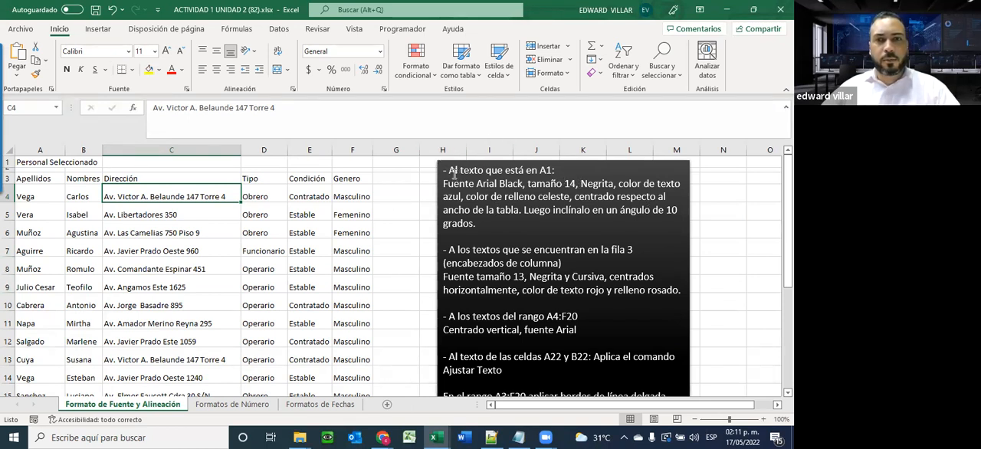
# Apply the Arial Black font to the "Personal Seleccionado" title in cell A1
pyautogui.click(29, 162)
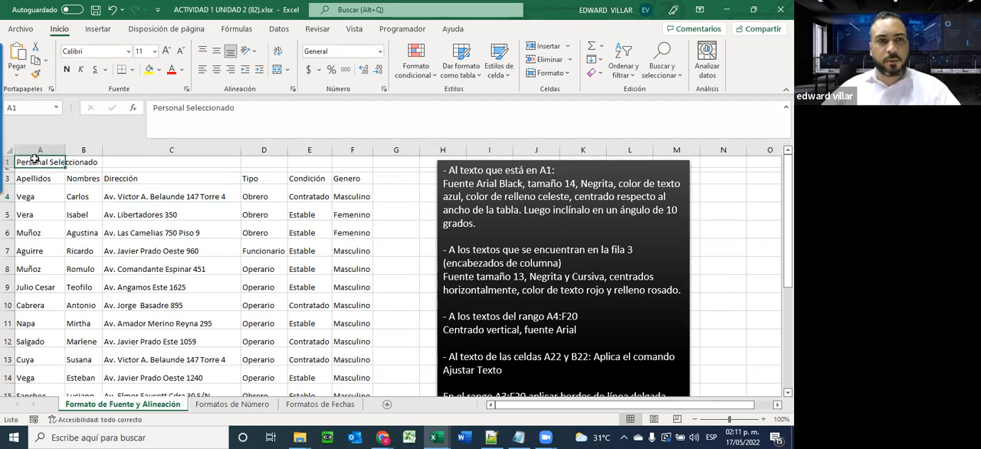
pyautogui.click(128, 52)
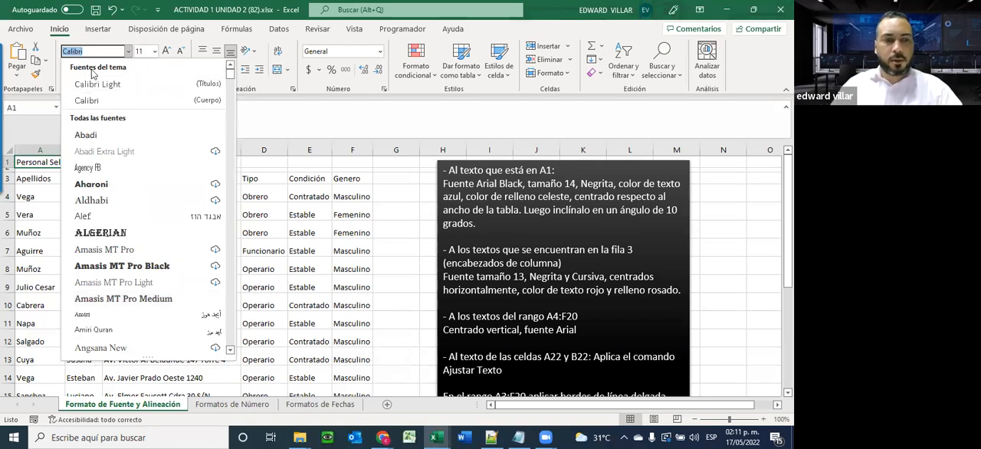
pyautogui.write('Arial Black')
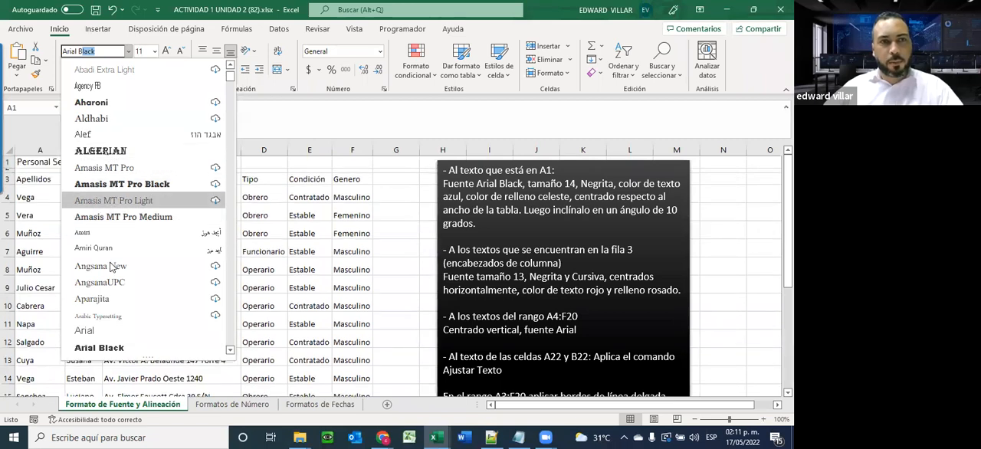
pyautogui.click(119, 349)
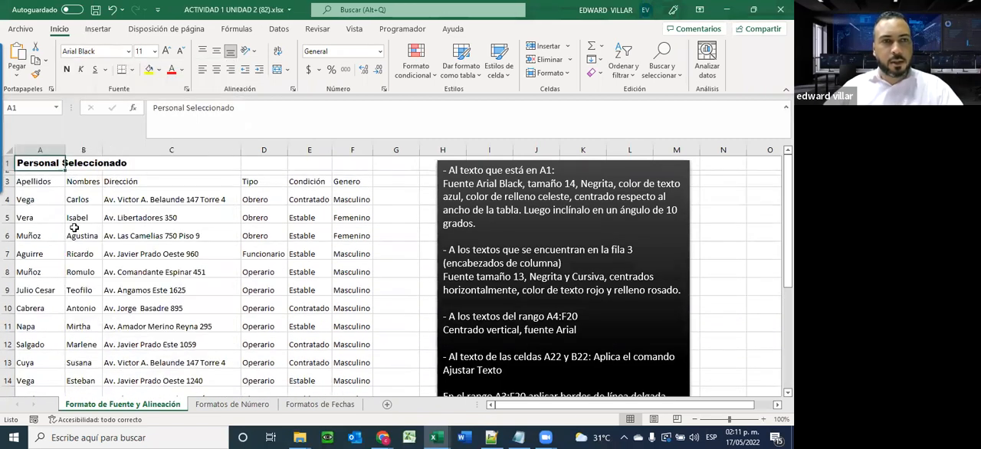
# Set the title in A1 to font size 14 after trying size 15, and make it bold
pyautogui.click(154, 54)
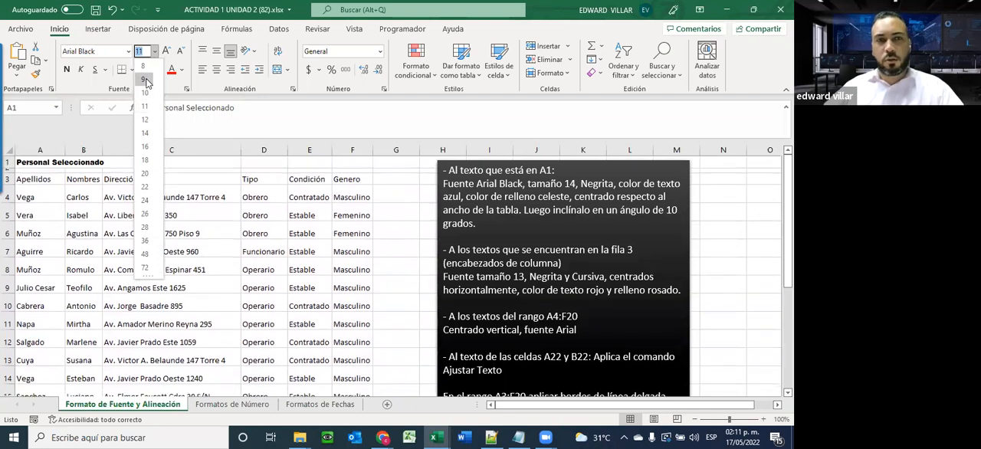
pyautogui.write('15')
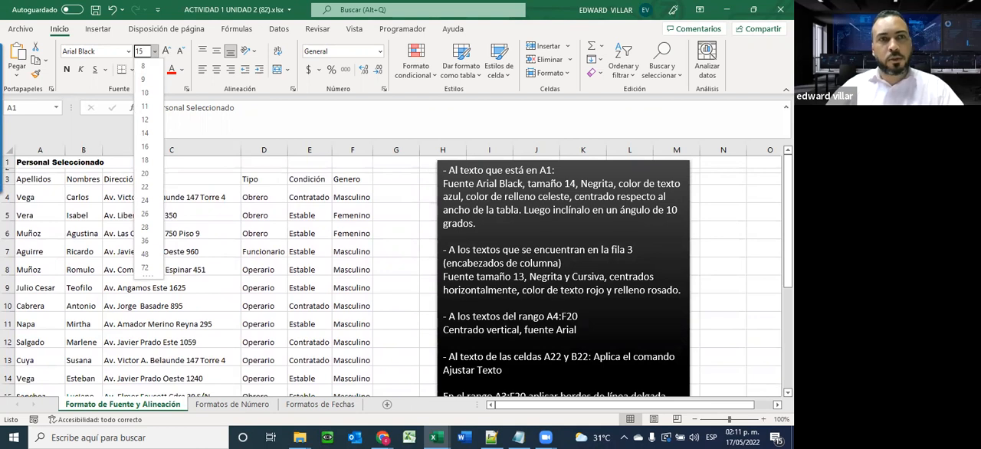
pyautogui.press('Return')
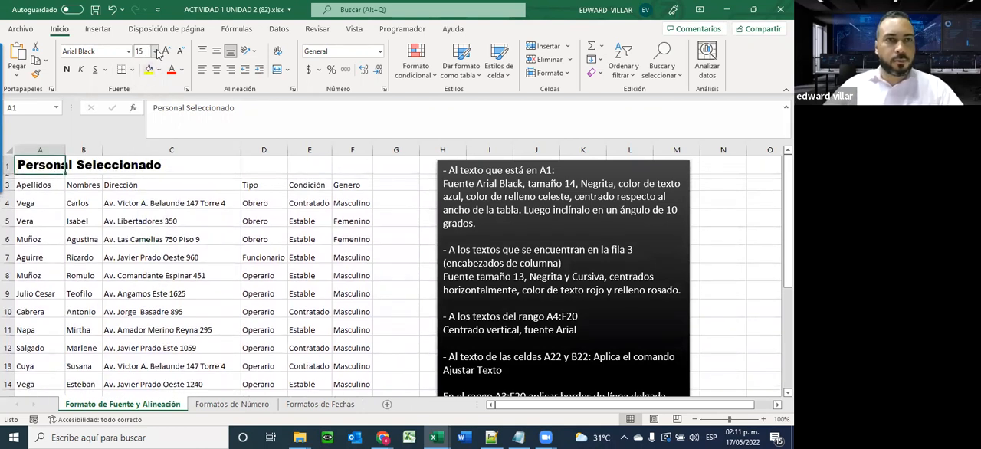
pyautogui.click(154, 51)
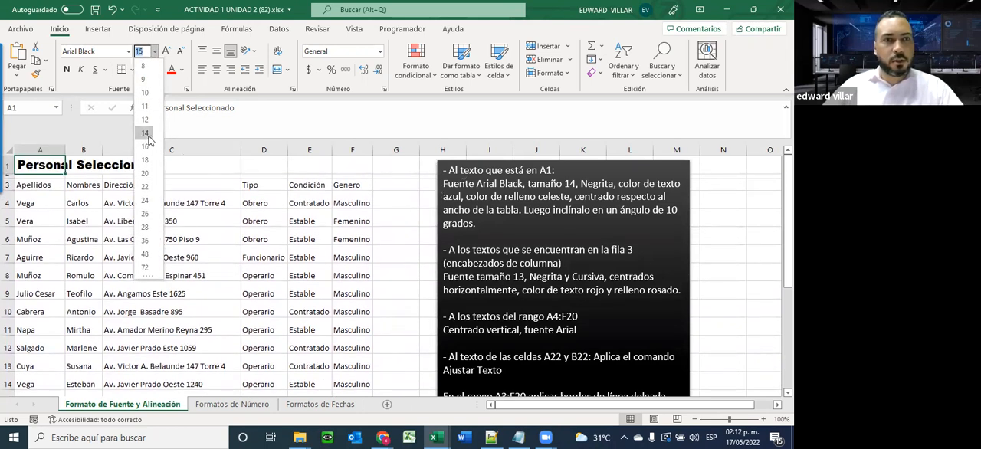
pyautogui.click(145, 134)
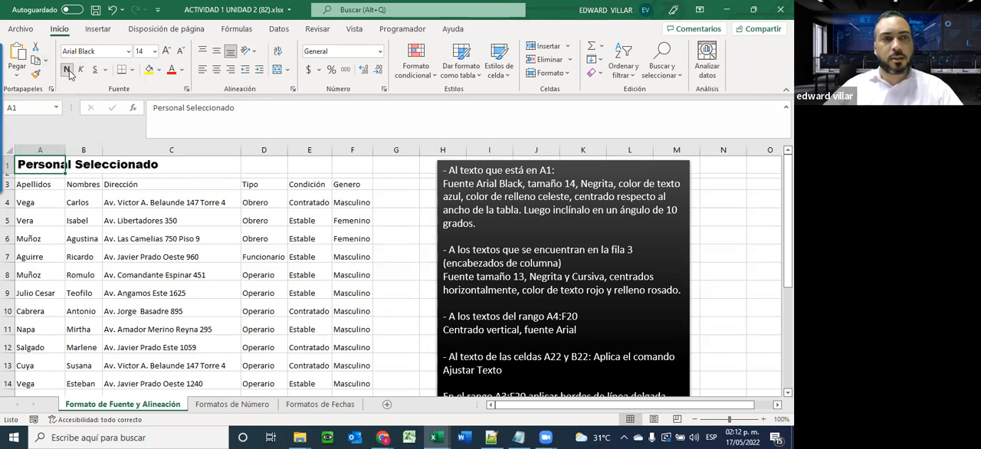
# Colour the text of the title in A1 with the standard blue
pyautogui.click(140, 204)
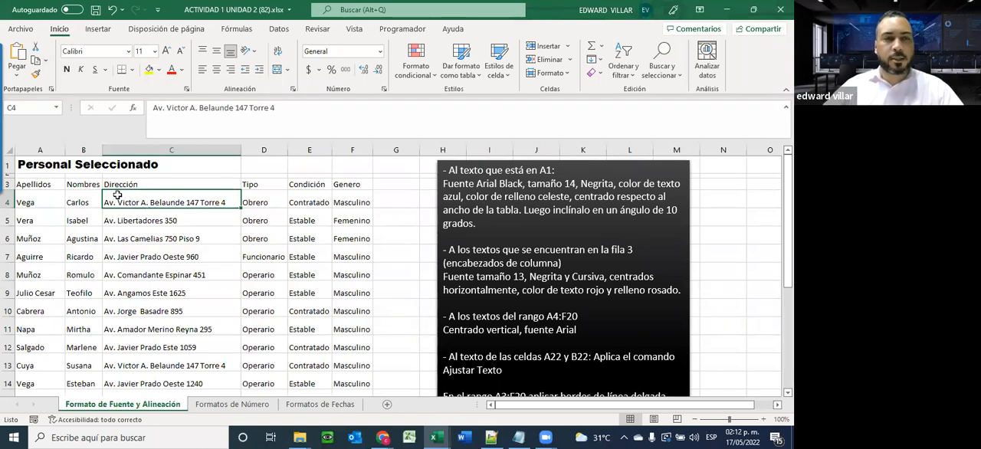
pyautogui.click(42, 166)
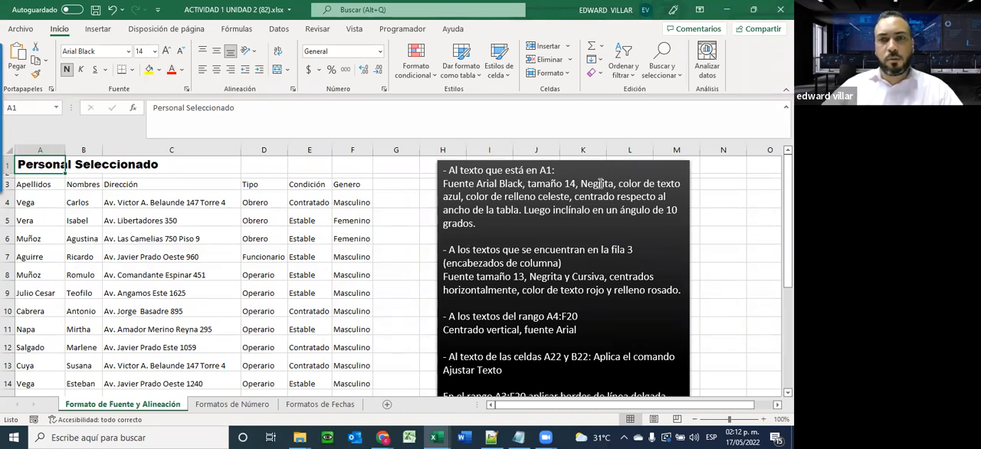
pyautogui.click(182, 71)
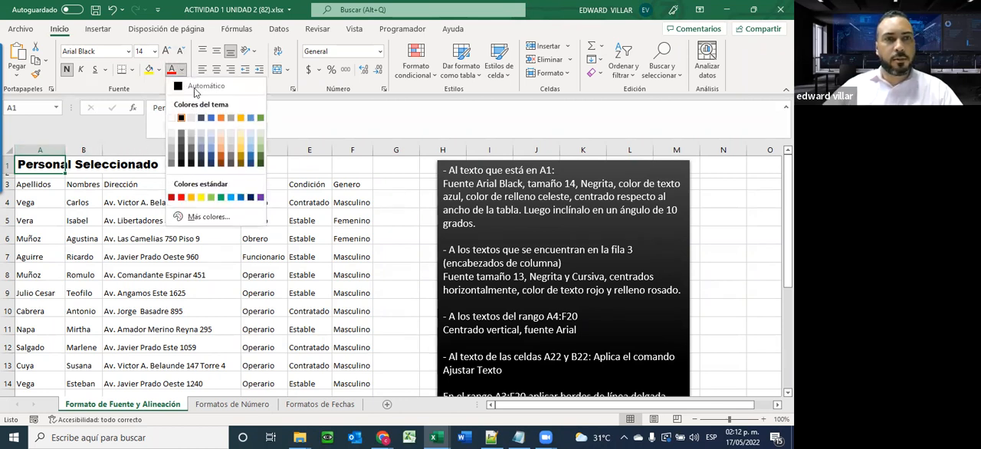
pyautogui.click(242, 198)
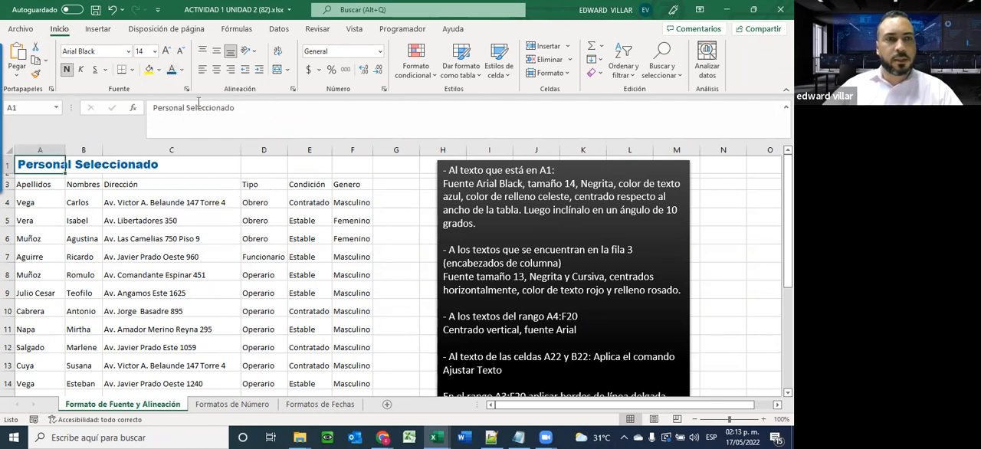
# Fill title cell A1 with a medium grey theme colour
pyautogui.click(158, 70)
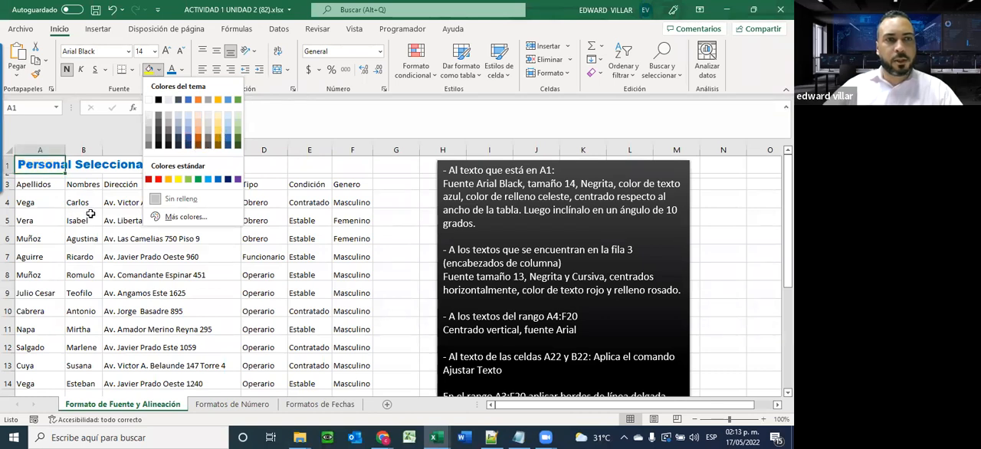
pyautogui.press('Escape')
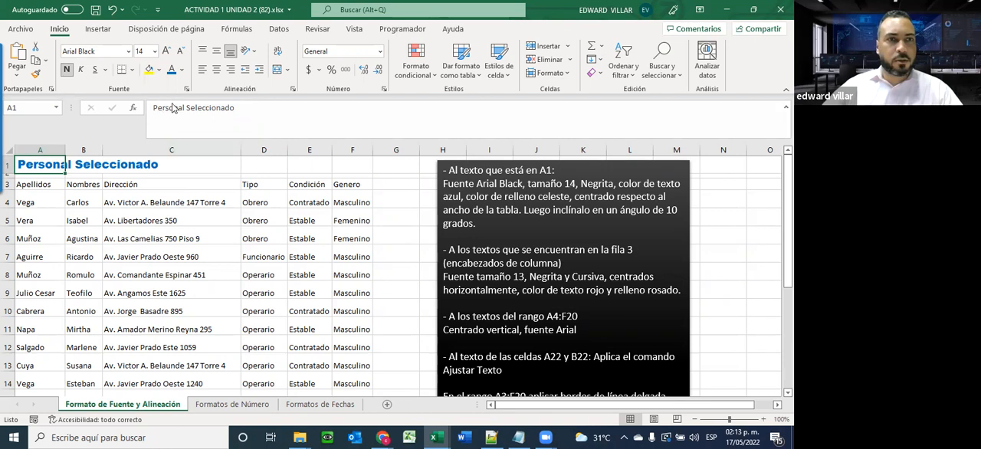
pyautogui.click(158, 70)
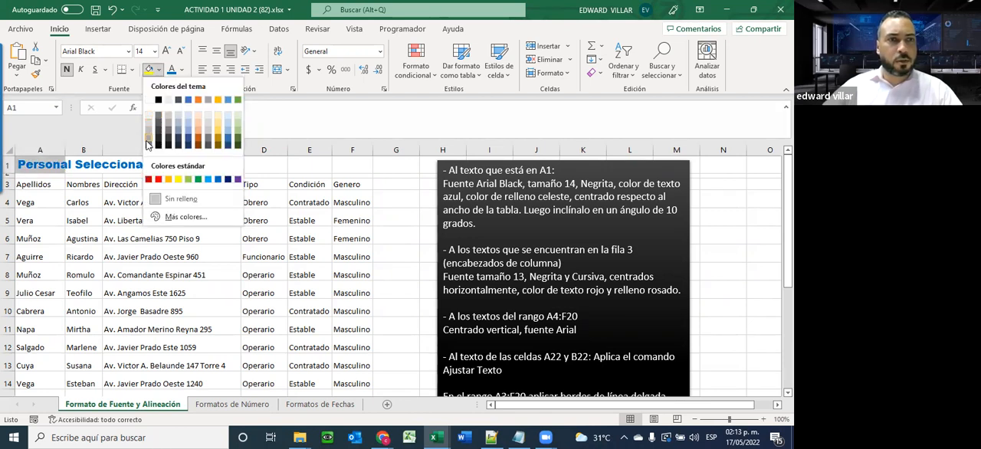
pyautogui.click(148, 144)
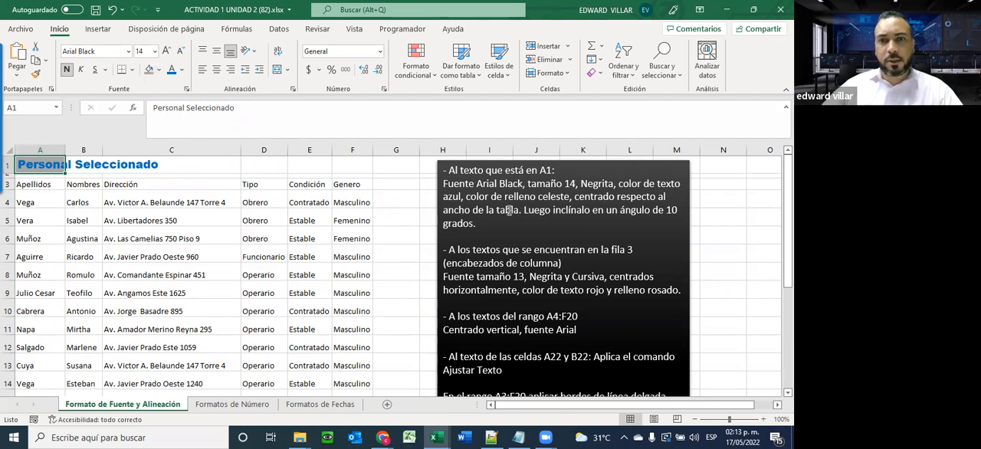
# Enlarge column A and row 1, and try different alignments on the title, ending with it centred horizontally and vertically
pyautogui.moveTo(66, 150); pyautogui.dragTo(262, 151)
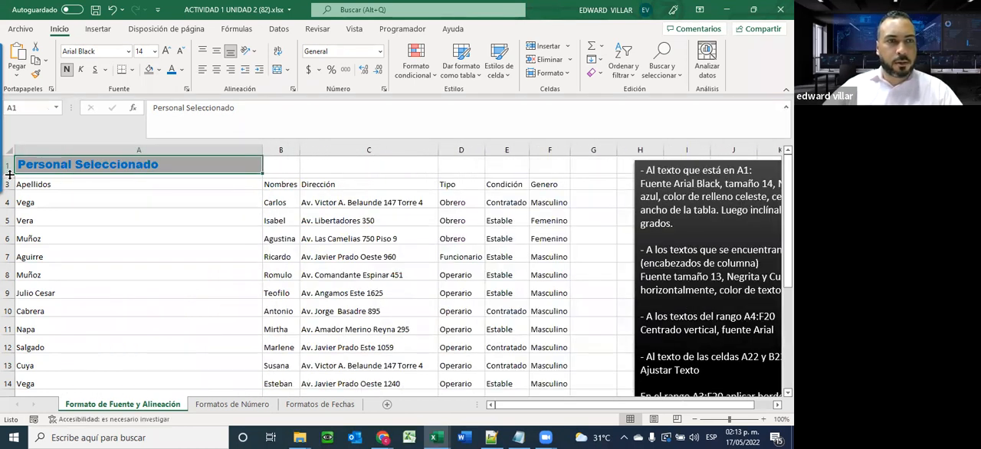
pyautogui.moveTo(8, 173); pyautogui.dragTo(9, 207)
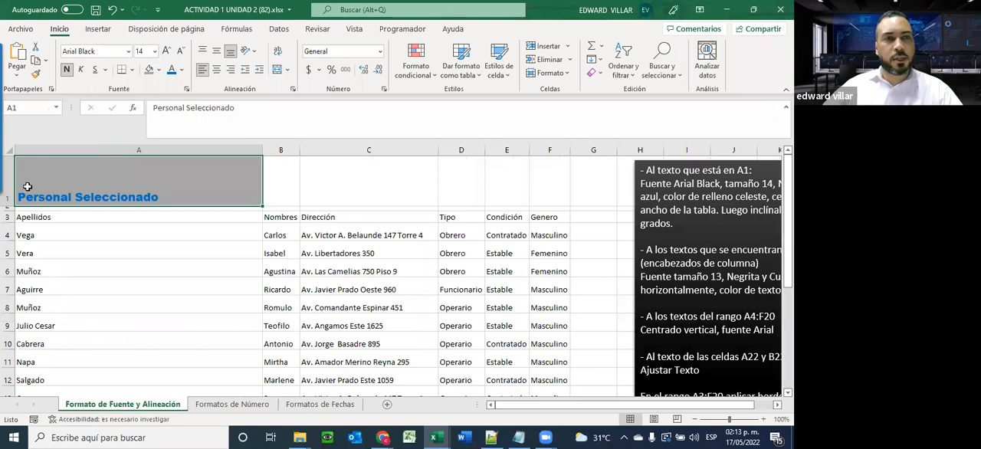
pyautogui.click(216, 69)
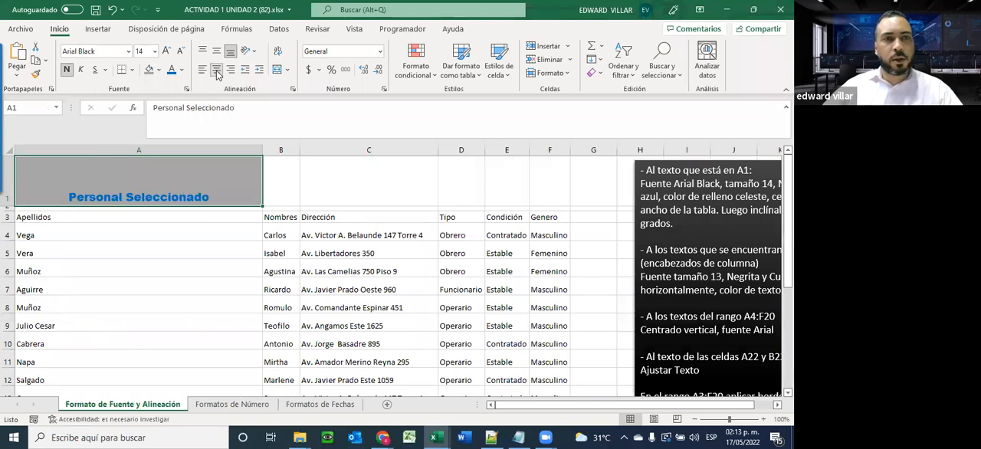
pyautogui.click(230, 69)
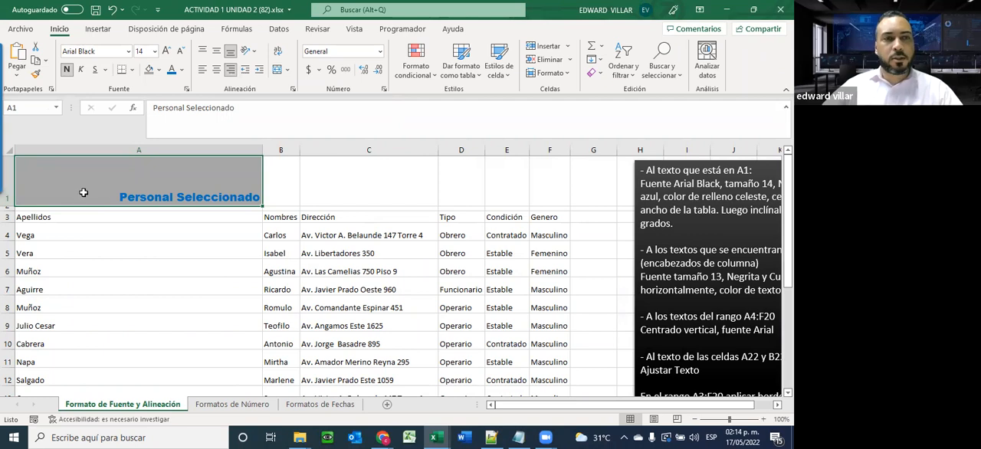
pyautogui.click(217, 70)
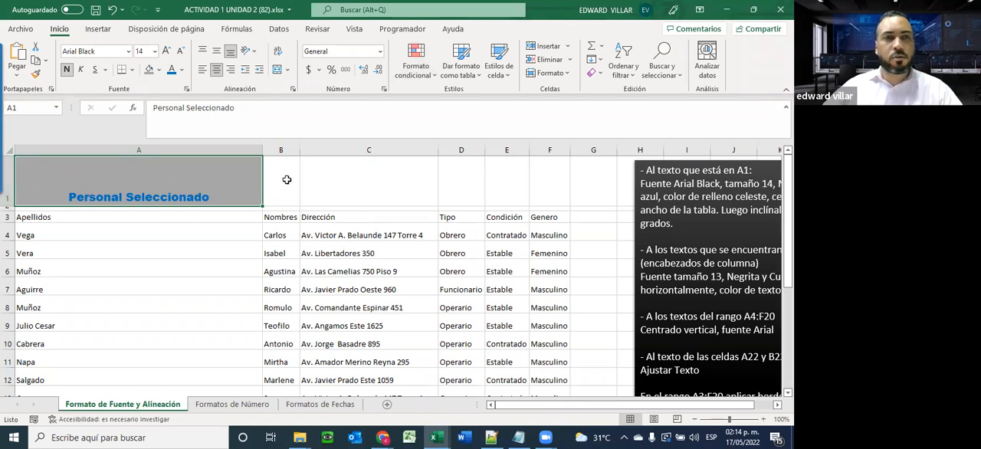
pyautogui.click(216, 52)
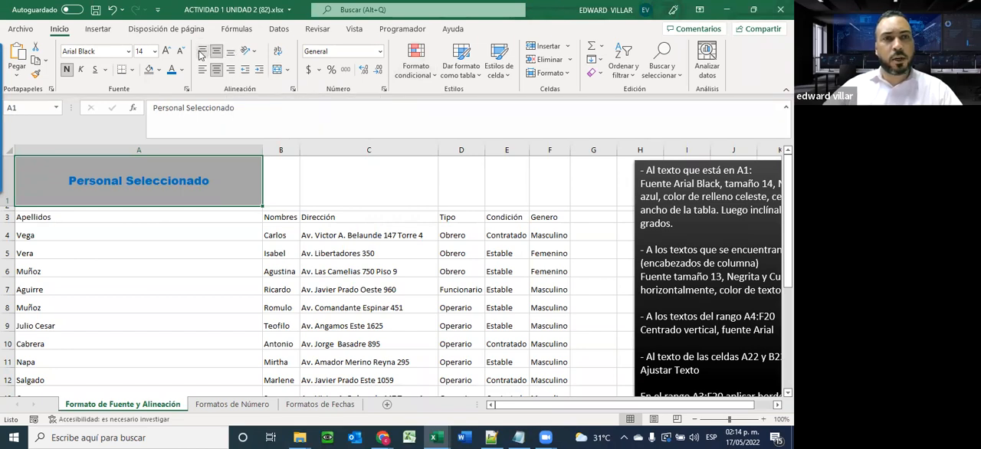
pyautogui.click(203, 51)
pyautogui.click(218, 52)
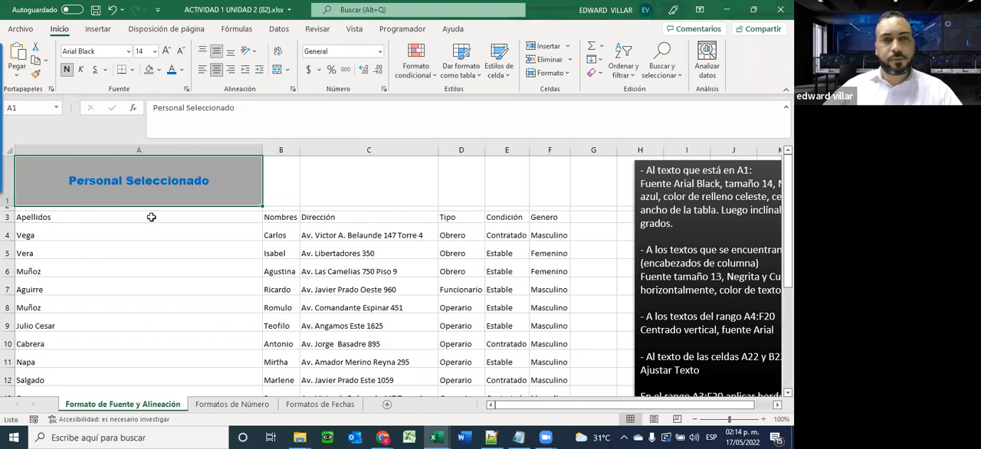
# Undo the title's alignment changes and the resizing of row 1 and column A
pyautogui.click(283, 185)
pyautogui.click(337, 175)
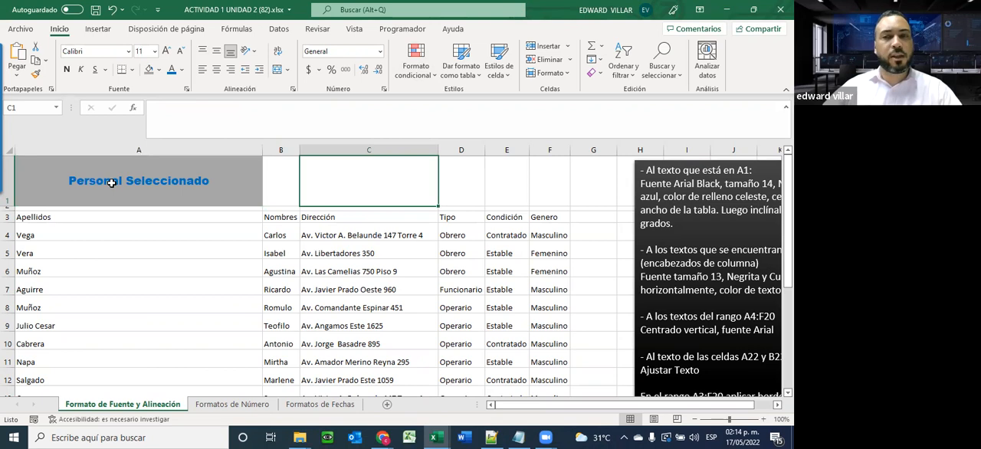
pyautogui.click(112, 9)
pyautogui.click(112, 9)
pyautogui.click(111, 9)
pyautogui.click(112, 9)
pyautogui.click(111, 9)
pyautogui.click(112, 9)
pyautogui.click(112, 9)
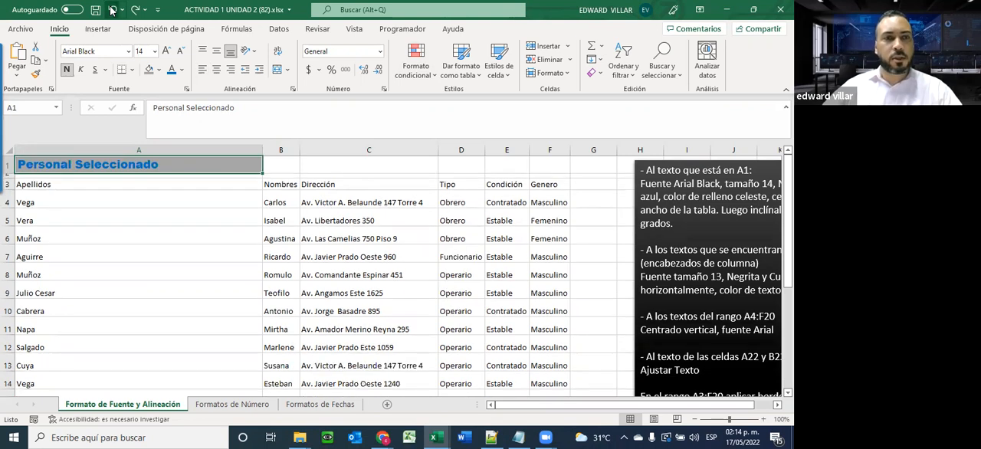
pyautogui.click(112, 9)
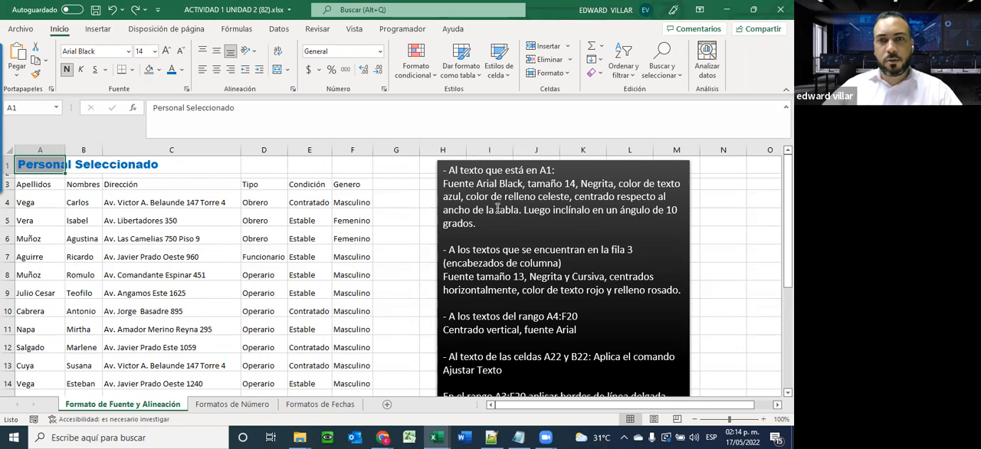
# Centre the title in A1 horizontally and set its text orientation to 10 degrees
pyautogui.click(216, 70)
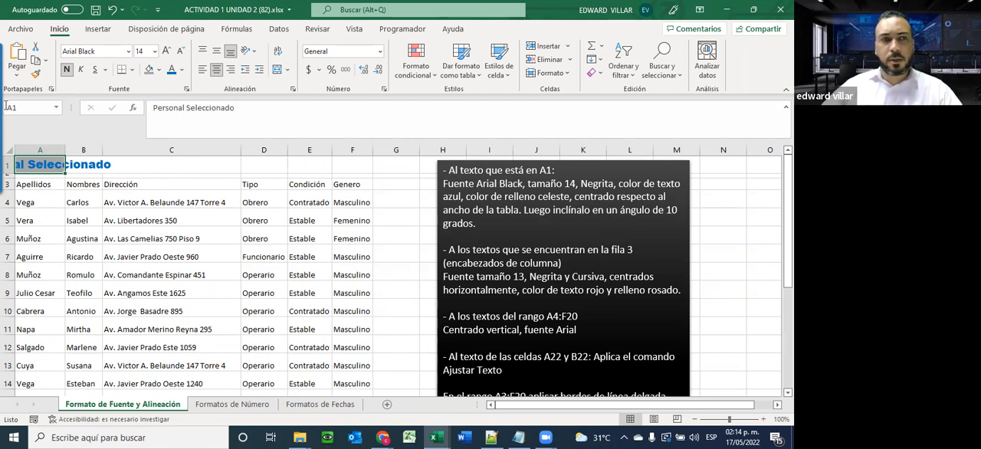
pyautogui.rightClick(40, 170)
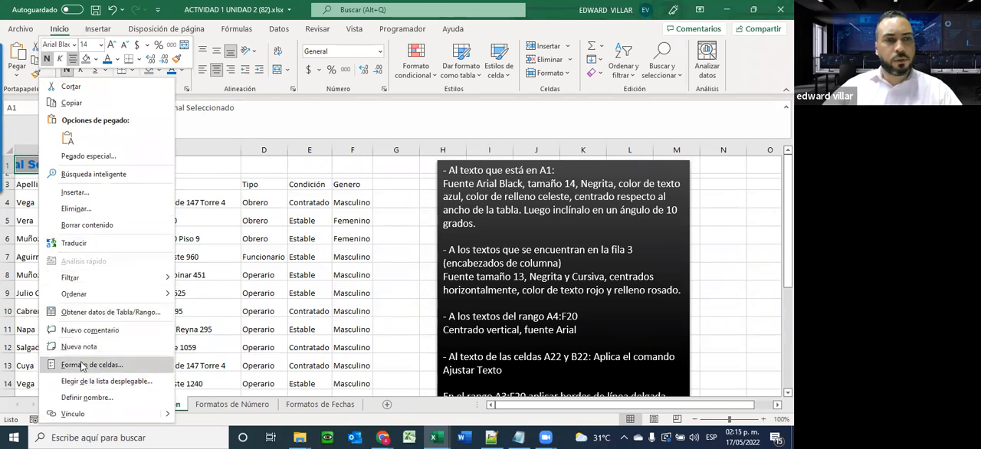
pyautogui.click(111, 366)
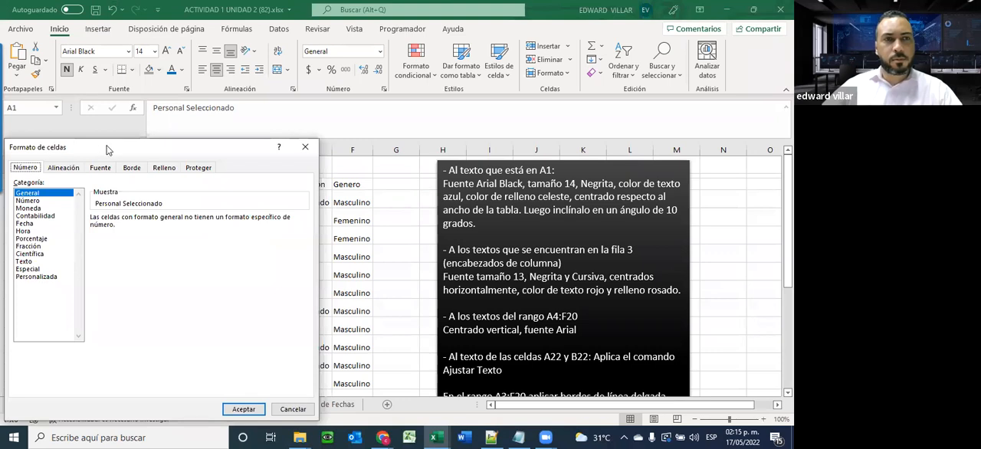
pyautogui.moveTo(107, 150); pyautogui.dragTo(264, 49)
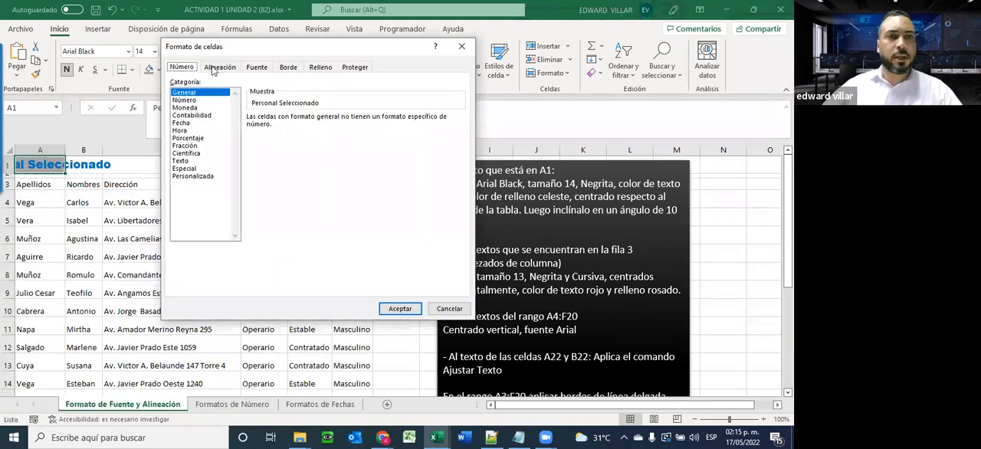
pyautogui.click(215, 69)
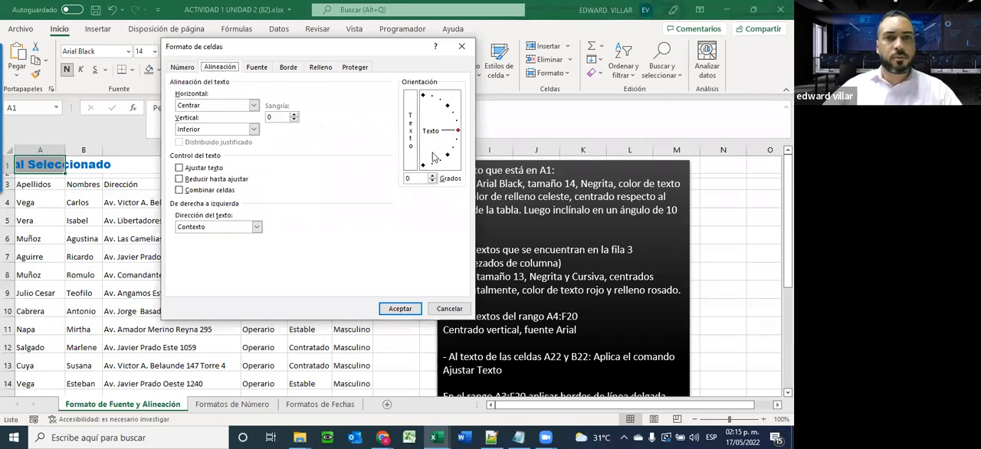
pyautogui.doubleClick(433, 179)
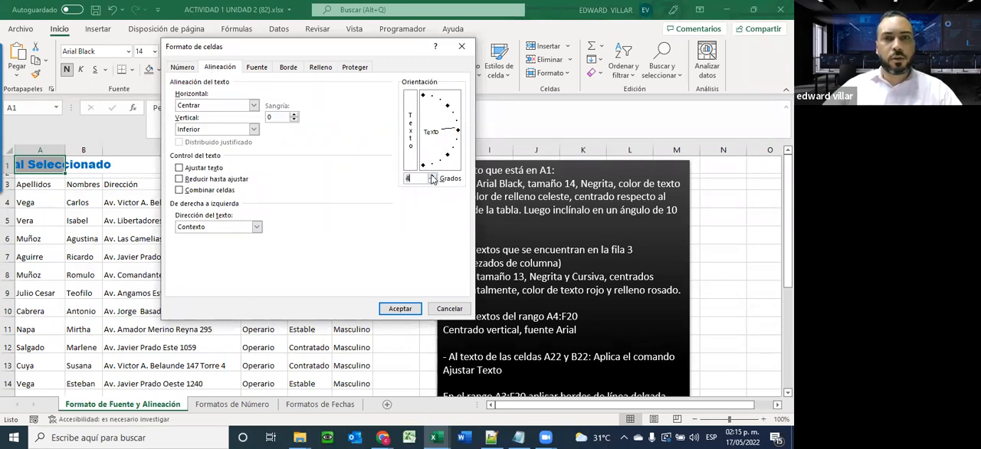
pyautogui.doubleClick(432, 177)
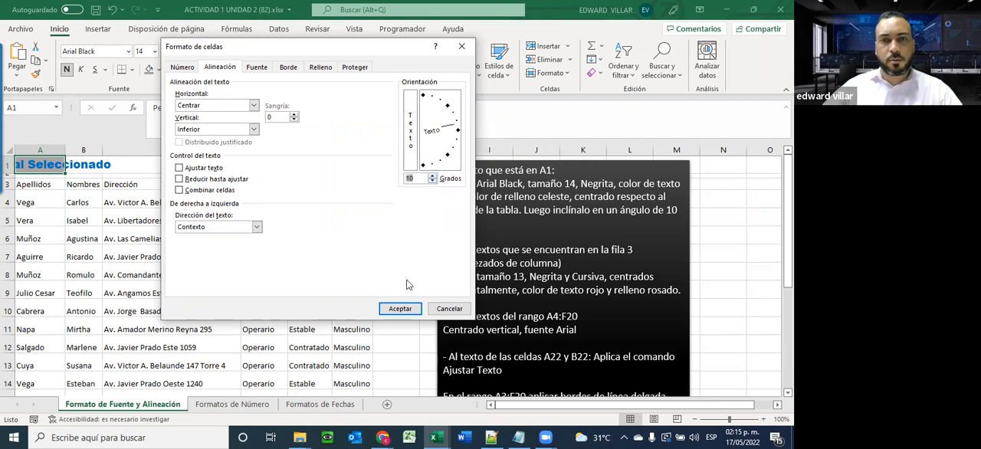
pyautogui.click(401, 308)
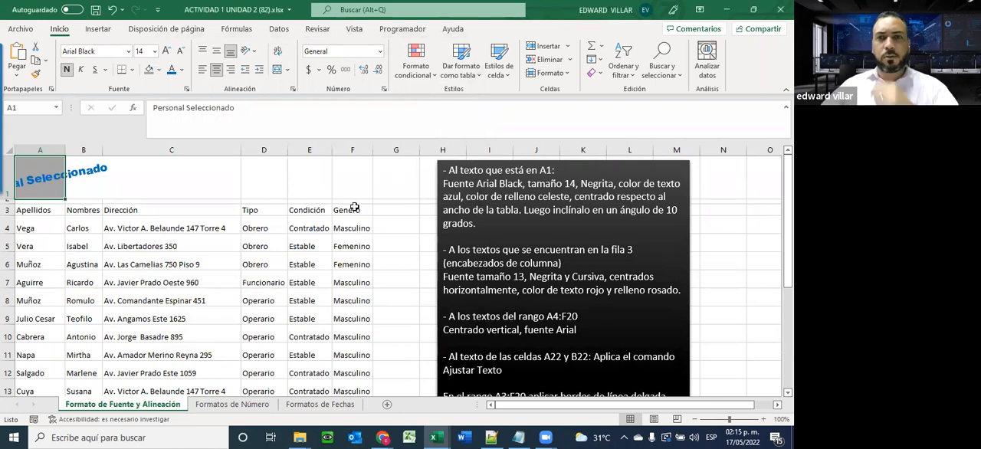
# Merge and centre the title across the table's width, over cells A1:F1, as the A1 instructions require
pyautogui.moveTo(575, 197); pyautogui.dragTo(520, 214)
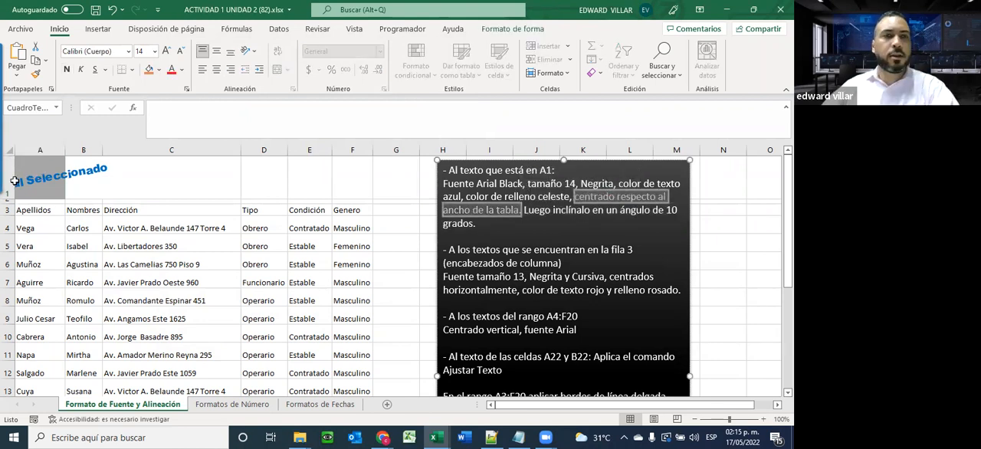
pyautogui.moveTo(370, 182); pyautogui.dragTo(341, 178)
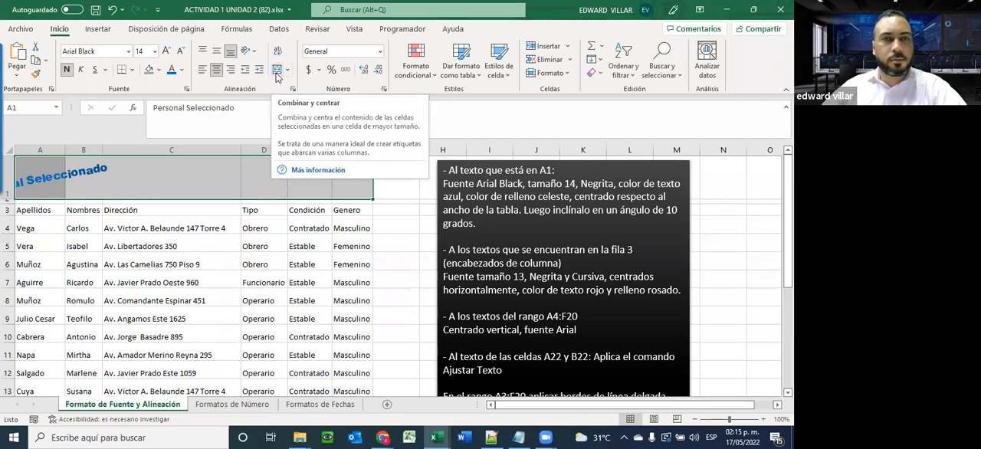
pyautogui.click(278, 72)
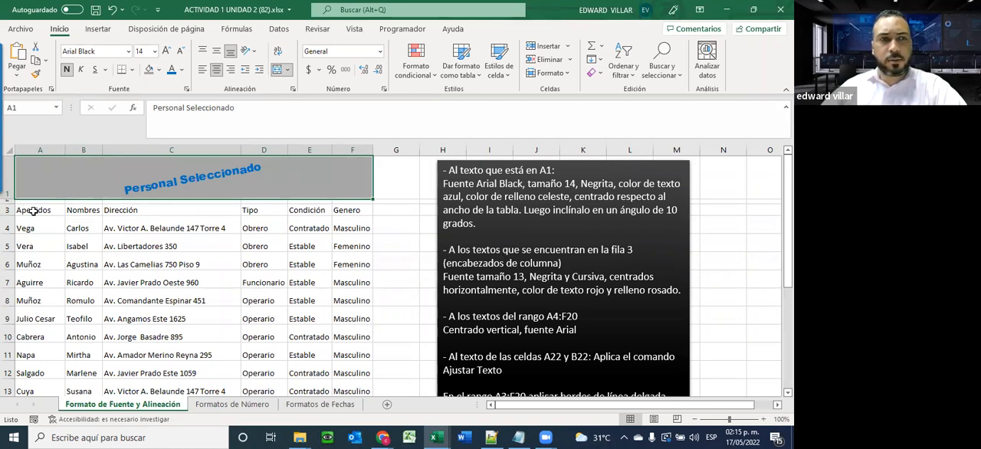
# Set the font size of the column headers in A3:F3 to 13
pyautogui.moveTo(17, 211); pyautogui.dragTo(350, 207)
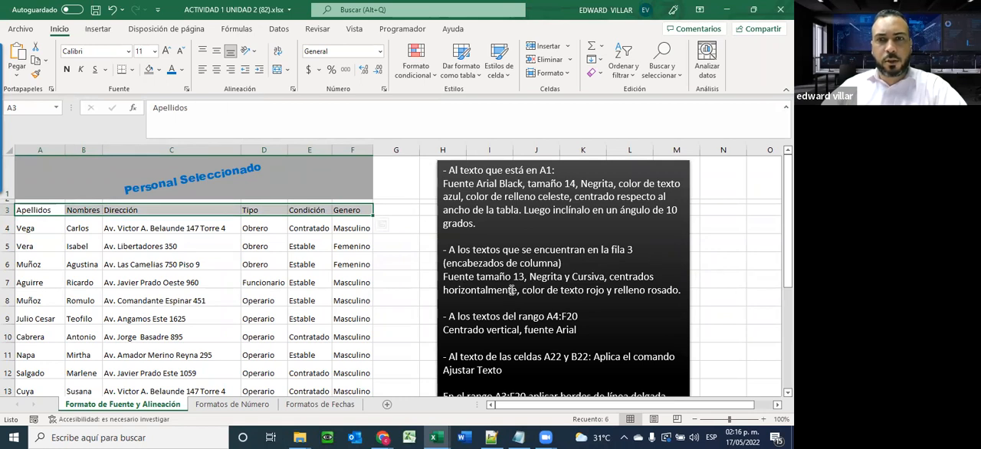
pyautogui.click(154, 50)
pyautogui.write('13')
pyautogui.press('Return')
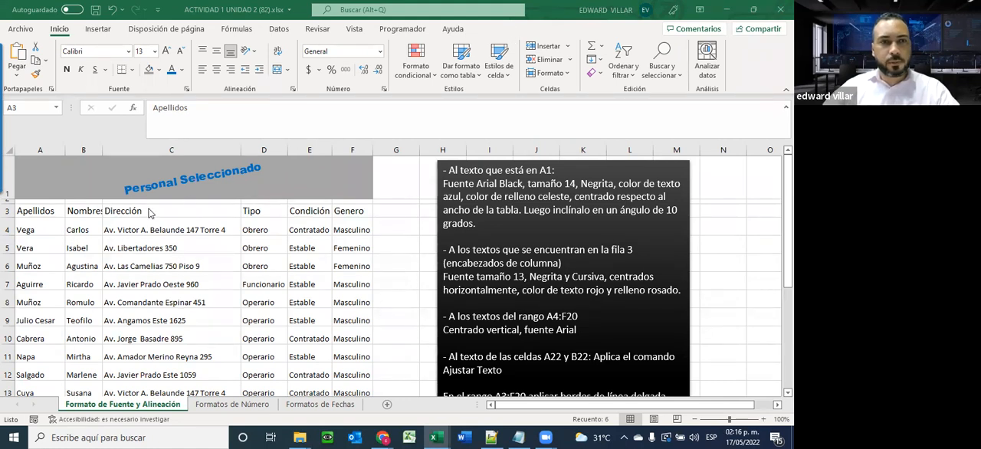
pyautogui.click(42, 205)
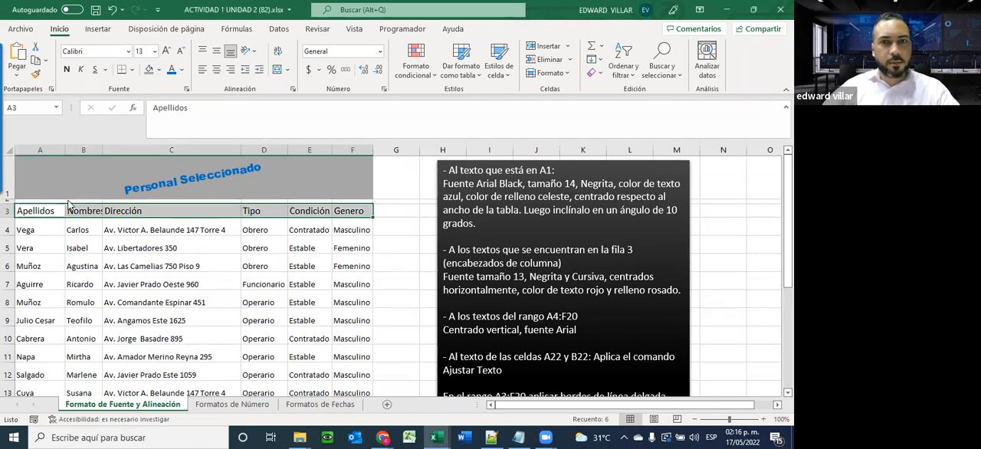
pyautogui.click(68, 202)
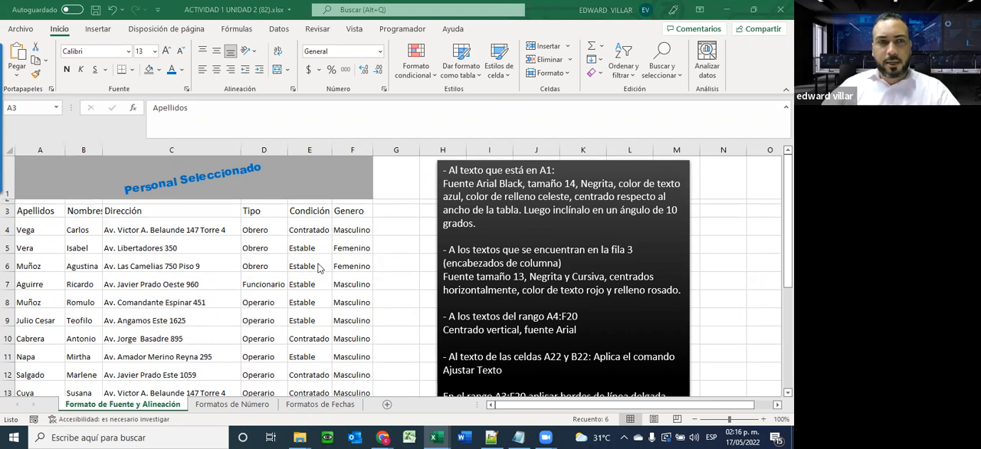
# Make the row 3 column headers bold and italic, and centre them horizontally
pyautogui.click(17, 205)
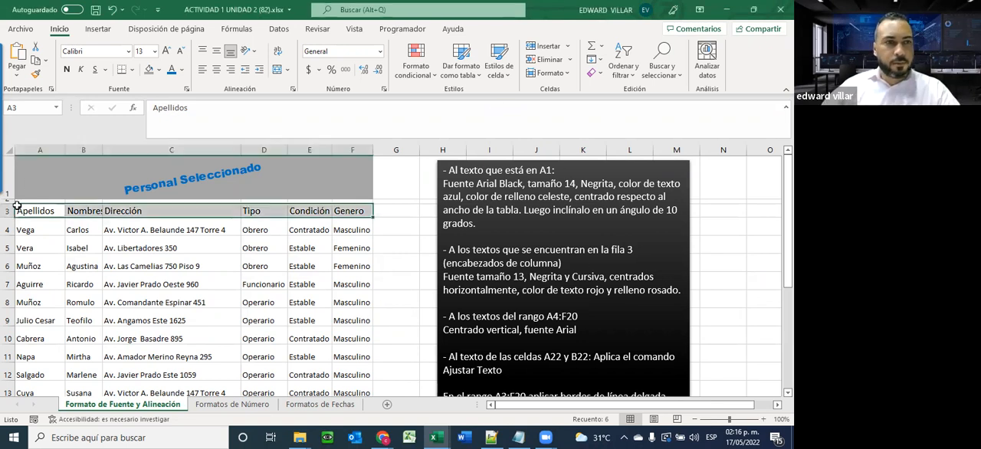
pyautogui.click(67, 70)
pyautogui.click(81, 70)
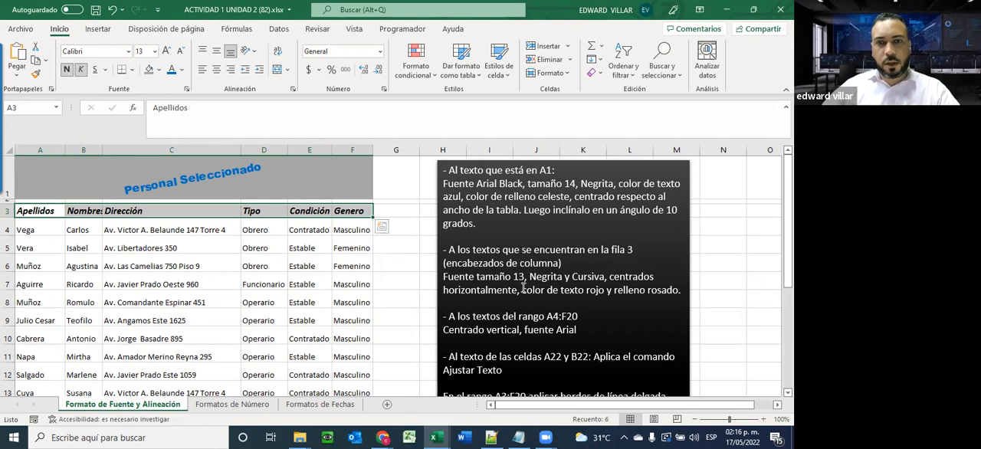
pyautogui.click(217, 70)
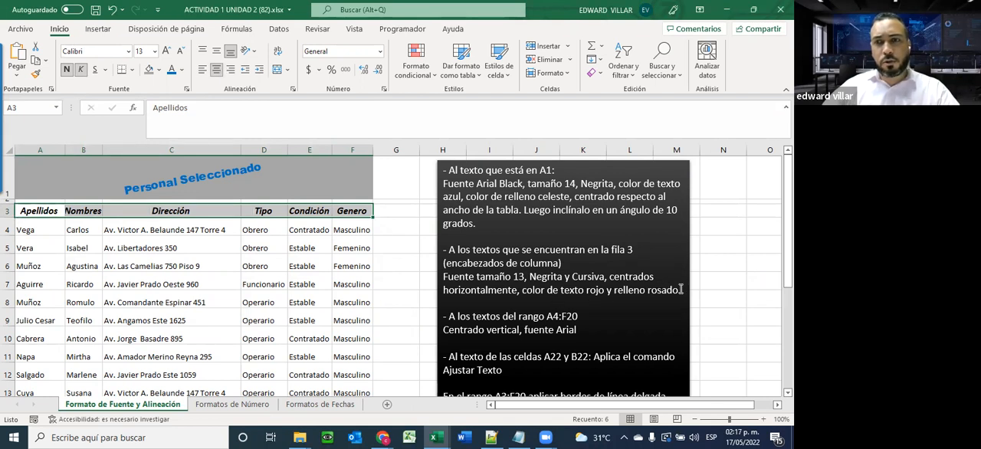
# Colour the header text in row 3 standard red and fill those cells with a light orange theme colour
pyautogui.click(182, 70)
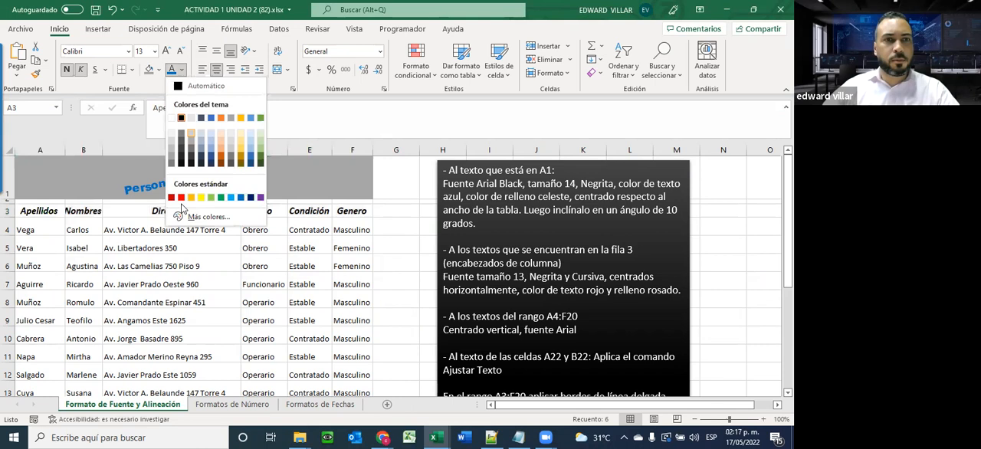
pyautogui.click(181, 198)
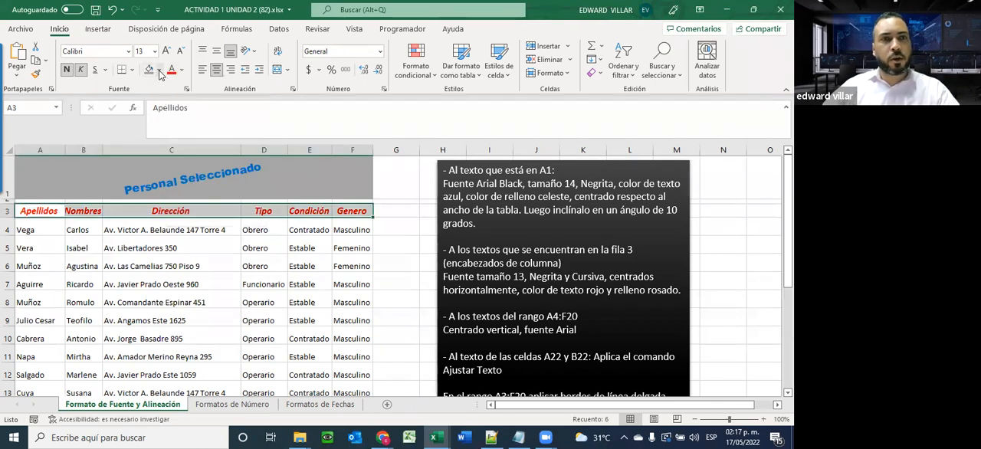
pyautogui.click(159, 70)
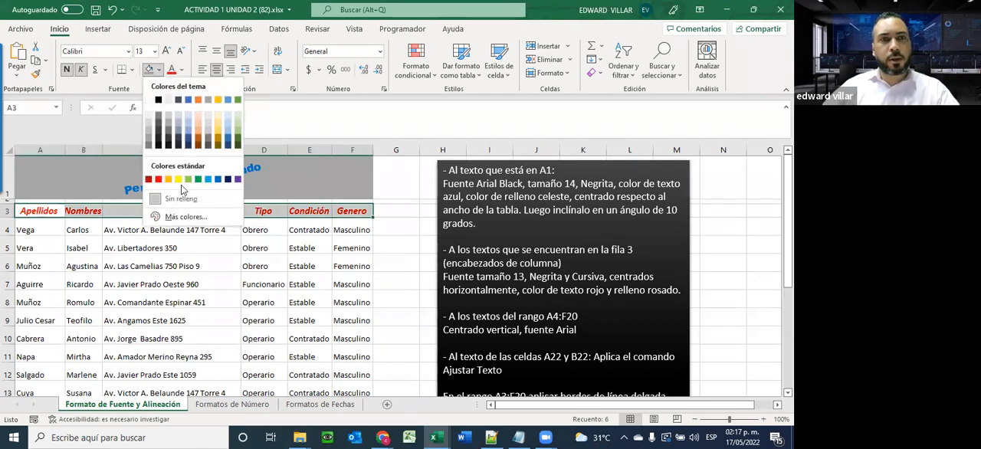
pyautogui.click(201, 124)
pyautogui.click(321, 252)
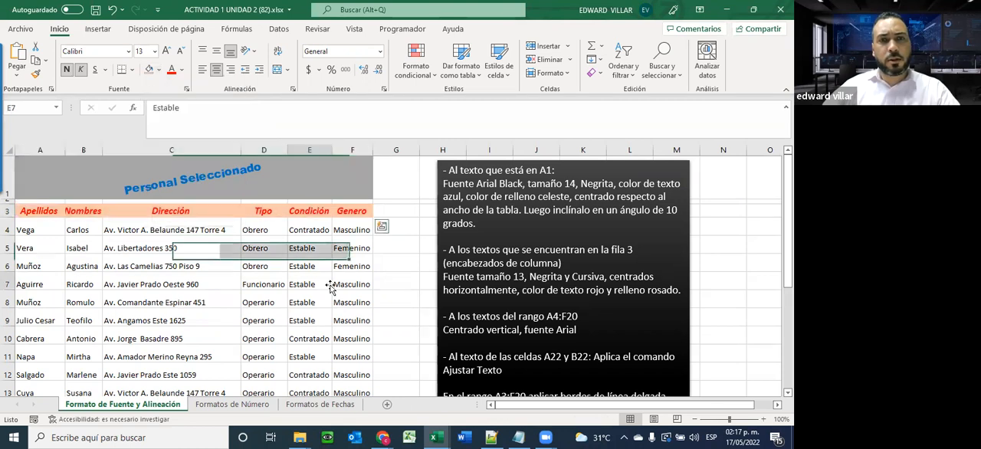
pyautogui.click(326, 282)
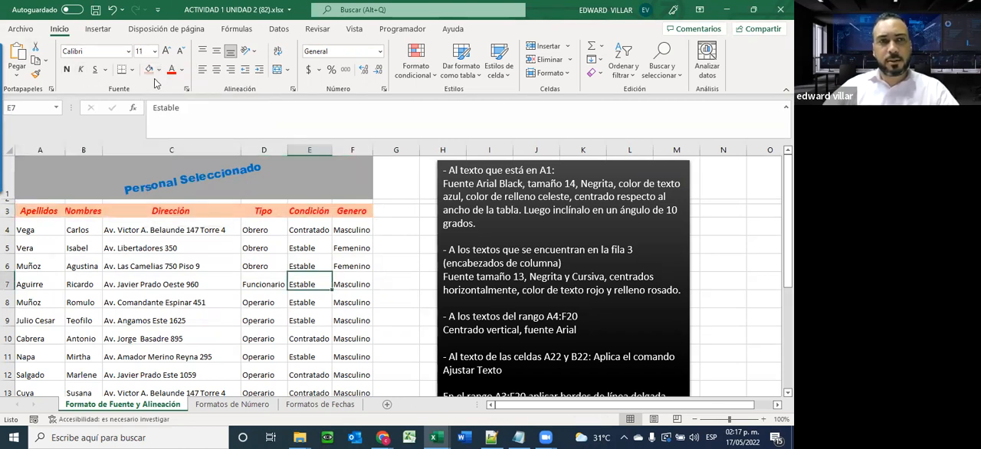
# Select the data range A4:F20 and open the border options
pyautogui.scroll(-1, 627, 306)
pyautogui.scroll(1, 628, 307)
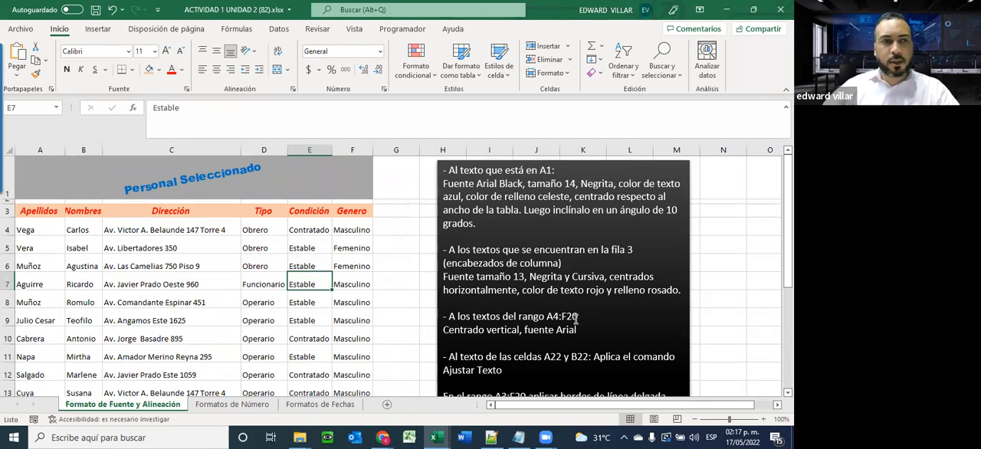
pyautogui.moveTo(26, 225); pyautogui.dragTo(322, 339)
pyautogui.moveTo(346, 370); pyautogui.dragTo(367, 367)
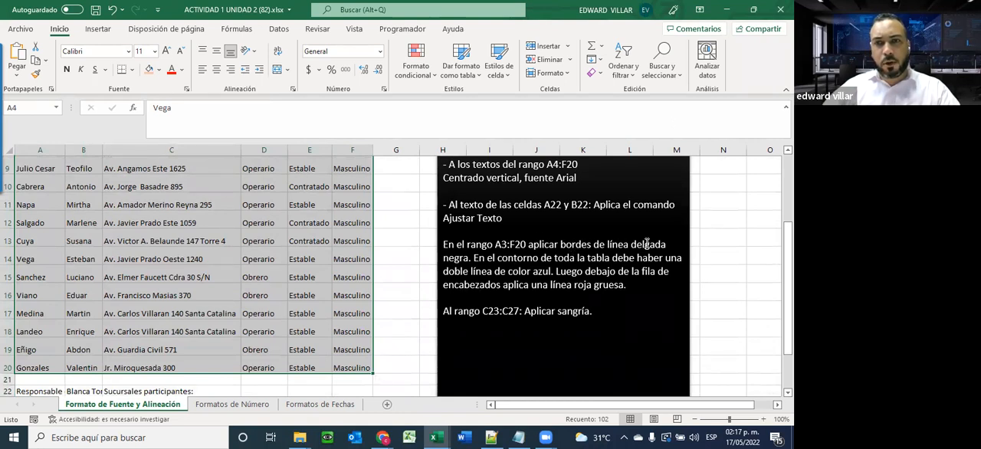
pyautogui.click(132, 69)
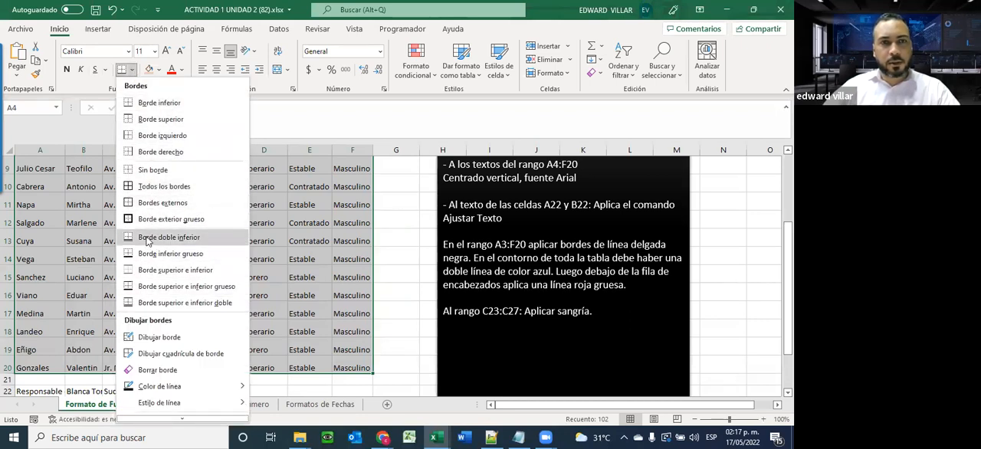
# Check the print preview of the sheet without borders on the data range, and return to the worksheet
pyautogui.click(21, 29)
pyautogui.click(49, 211)
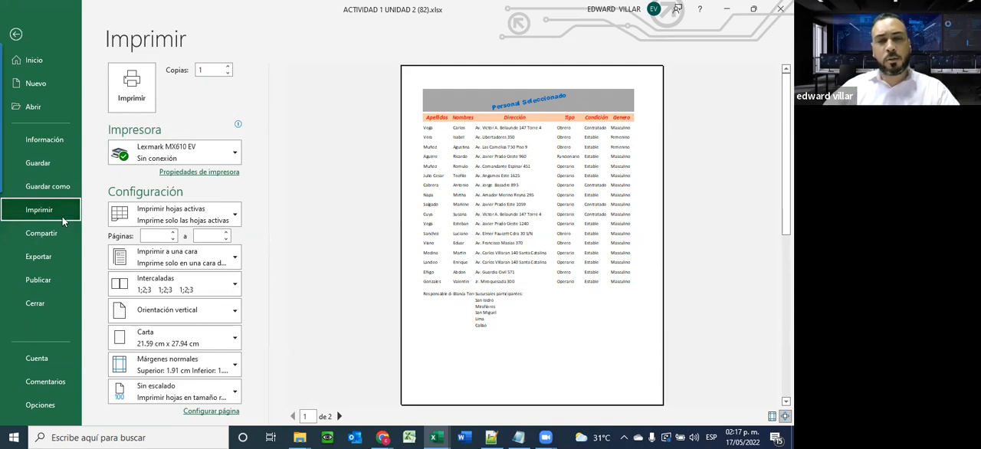
pyautogui.click(12, 35)
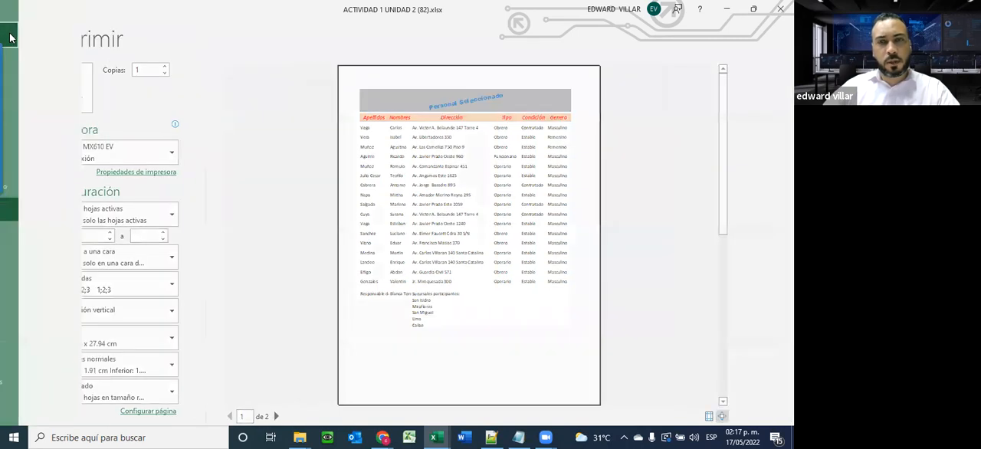
# Apply all borders to the data range A4:F20
pyautogui.scroll(3, 345, 251)
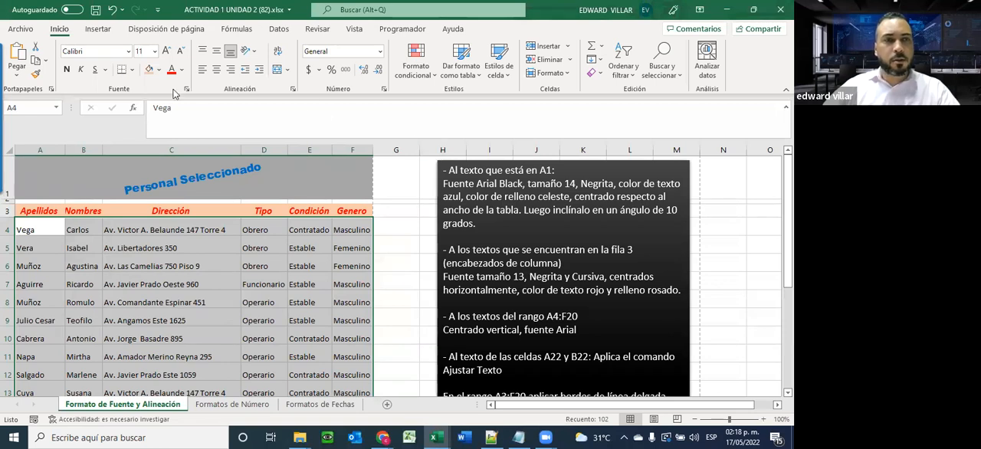
pyautogui.click(130, 69)
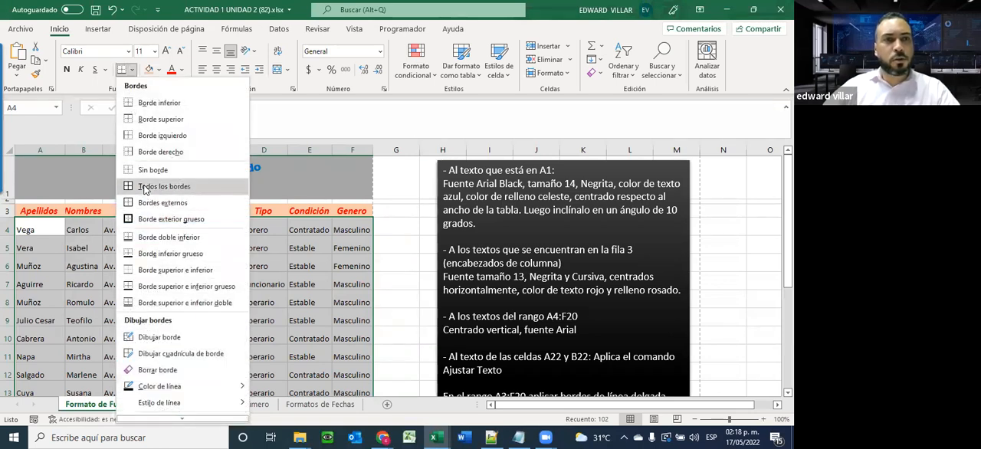
pyautogui.click(145, 189)
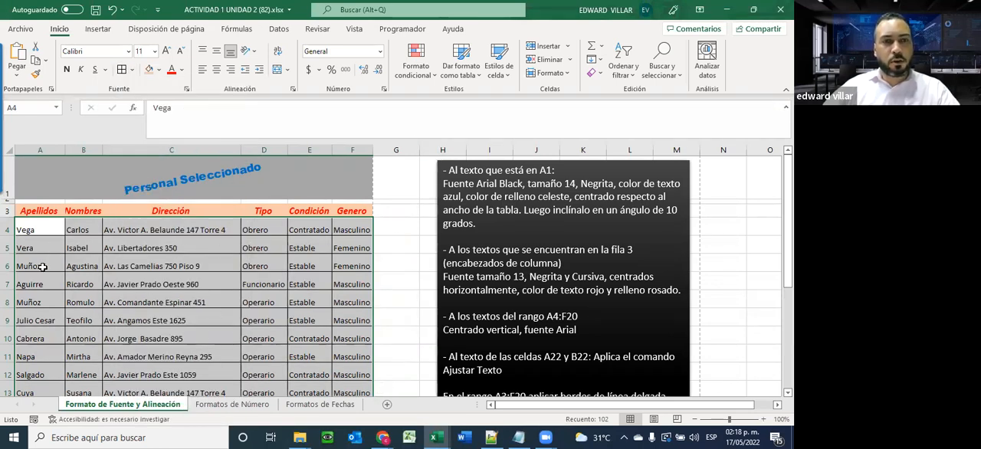
# Check the print preview of the bordered table and return to the worksheet
pyautogui.click(35, 28)
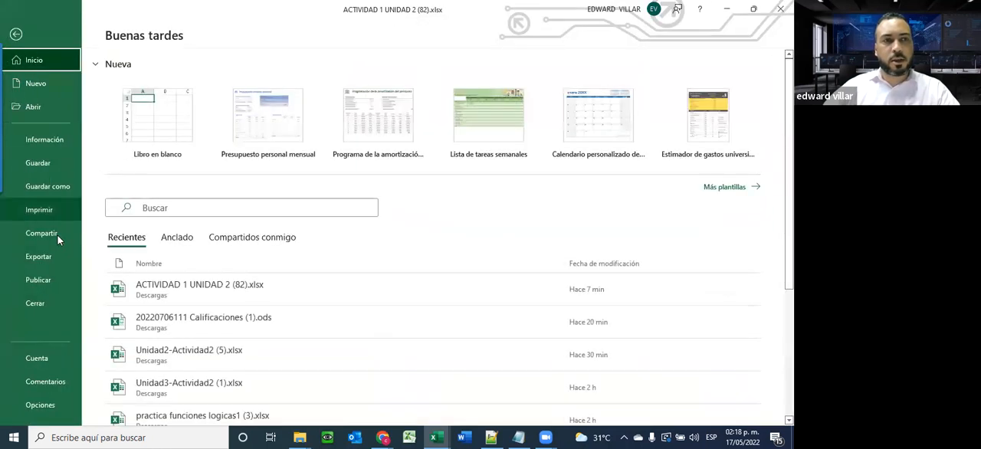
pyautogui.click(58, 208)
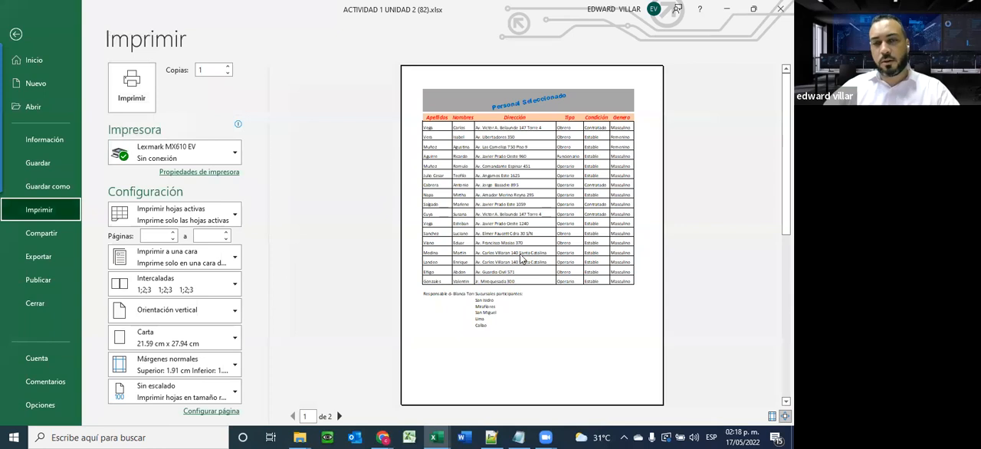
pyautogui.click(16, 35)
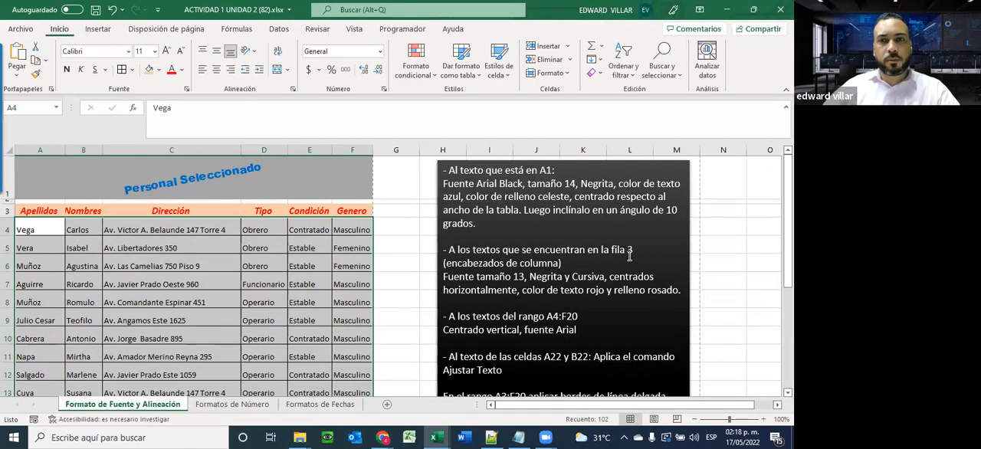
# Review the text box instructions on the row 3 headers, the A4:F20 texts and the remaining formatting tasks
pyautogui.click(630, 322)
pyautogui.scroll(-1, 653, 322)
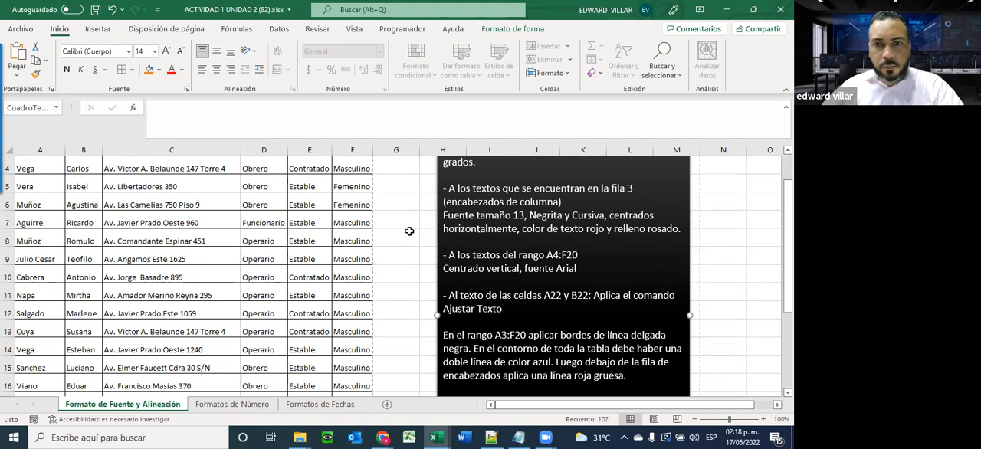
pyautogui.scroll(1, 495, 264)
pyautogui.scroll(-1, 483, 261)
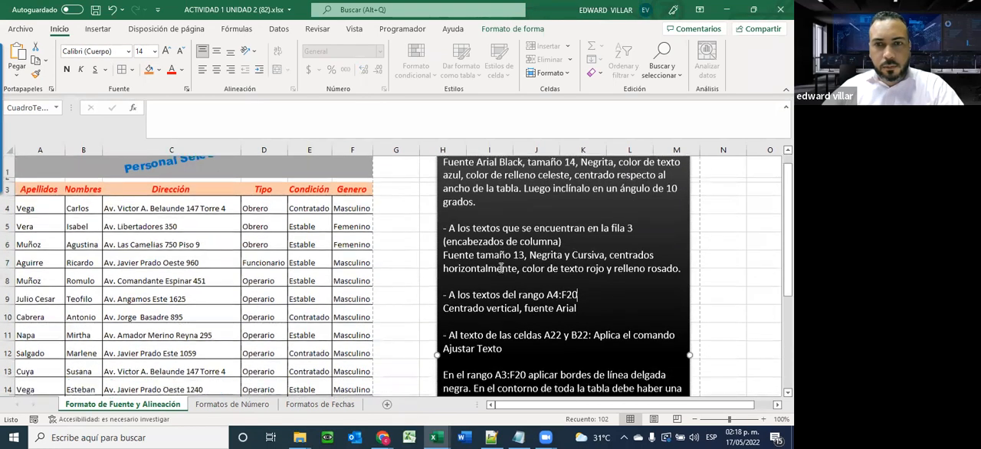
pyautogui.scroll(1, 576, 259)
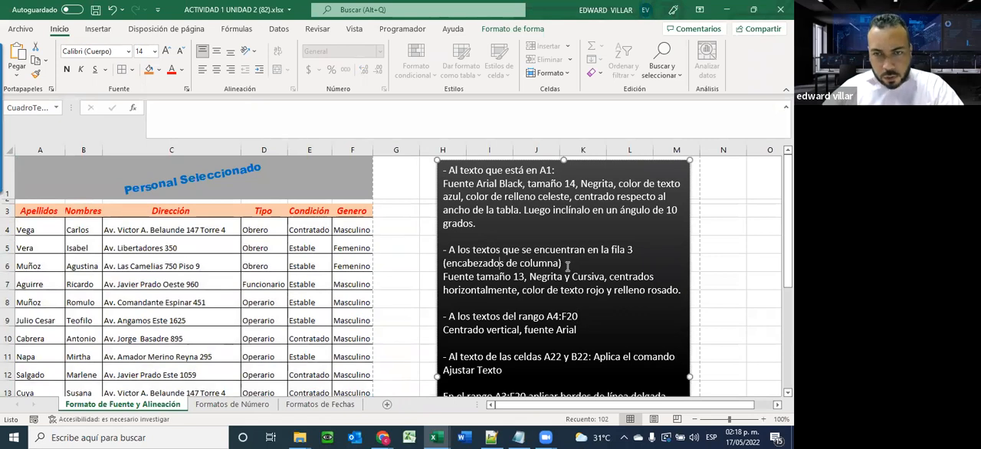
pyautogui.click(612, 276)
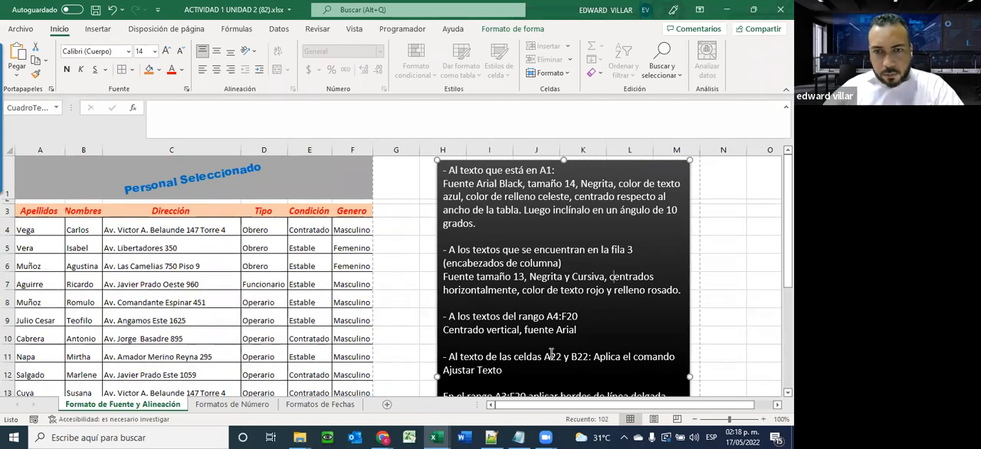
pyautogui.scroll(-1, 551, 354)
pyautogui.scroll(1, 554, 345)
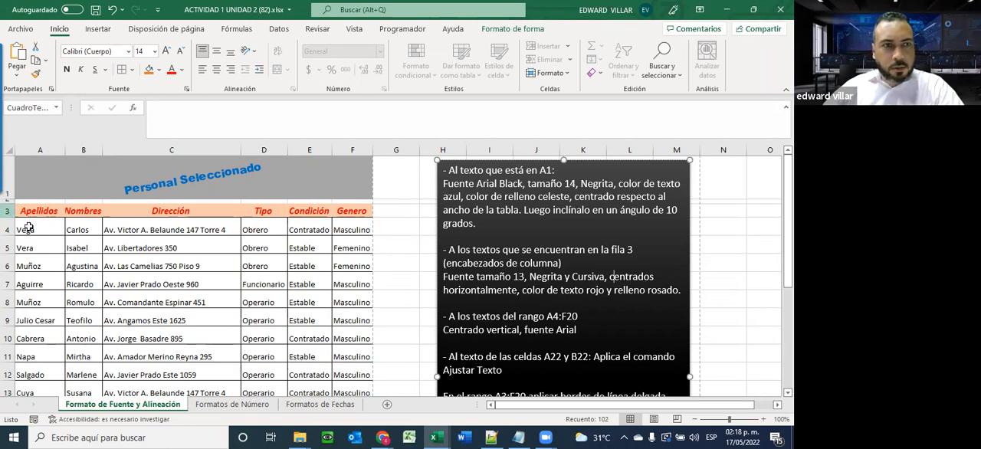
# Center the texts of A4:F20 vertically and set their font to Arial
pyautogui.moveTo(24, 230); pyautogui.dragTo(352, 353)
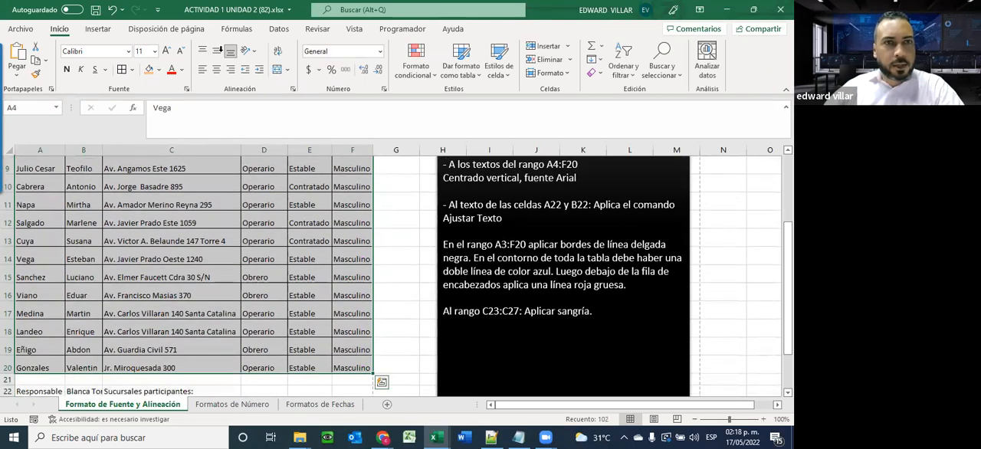
pyautogui.scroll(2, 192, 268)
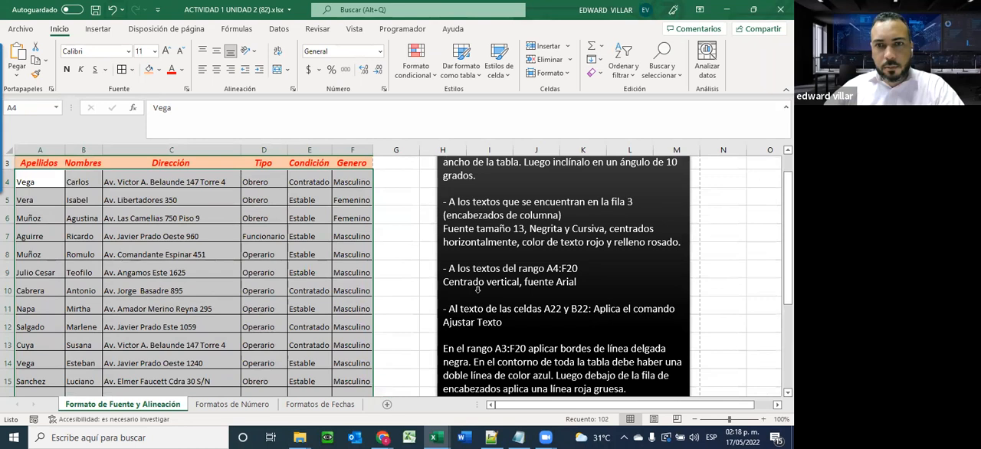
pyautogui.click(217, 51)
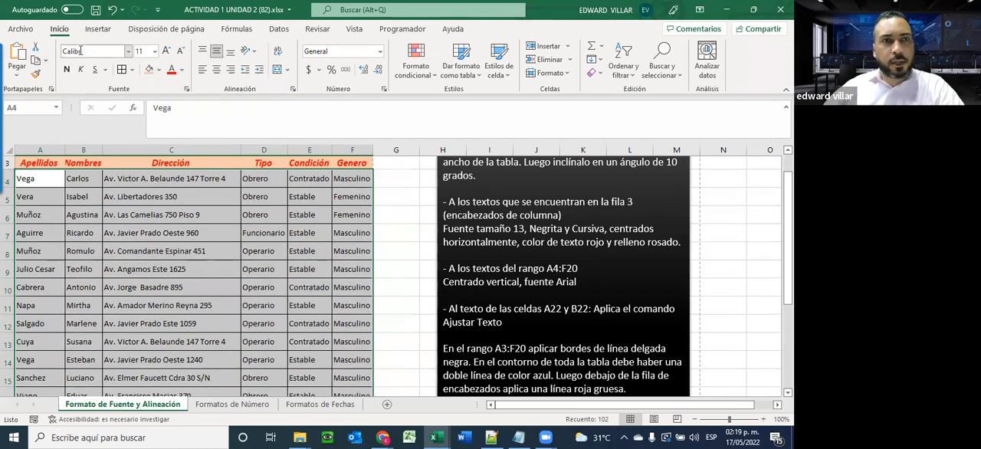
pyautogui.click(128, 51)
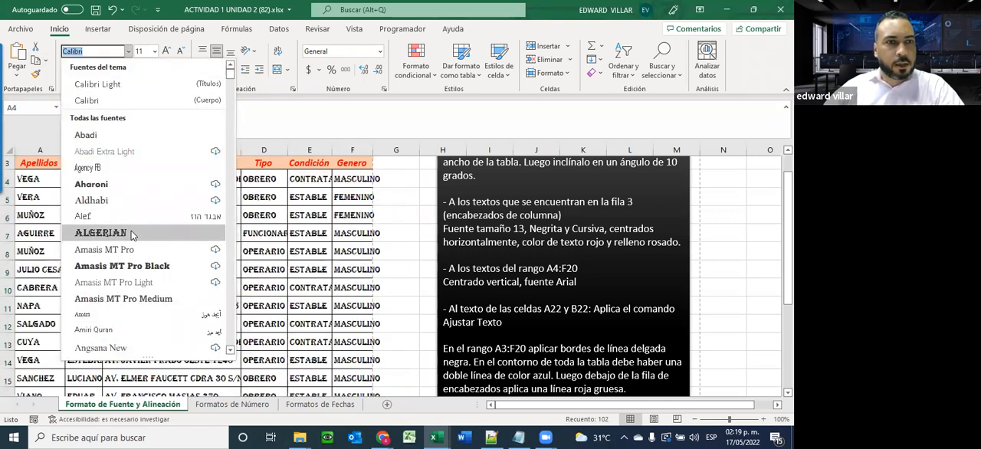
pyautogui.scroll(-2, 131, 233)
pyautogui.scroll(-1, 115, 261)
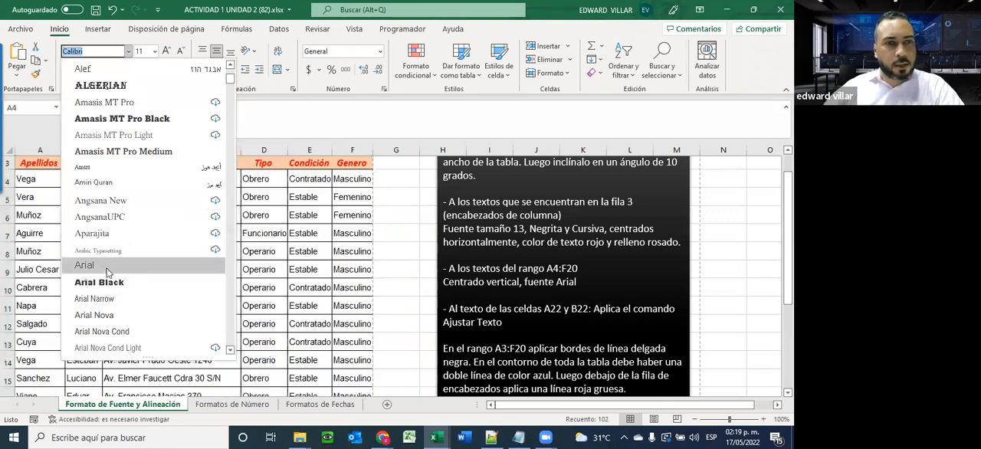
pyautogui.click(105, 266)
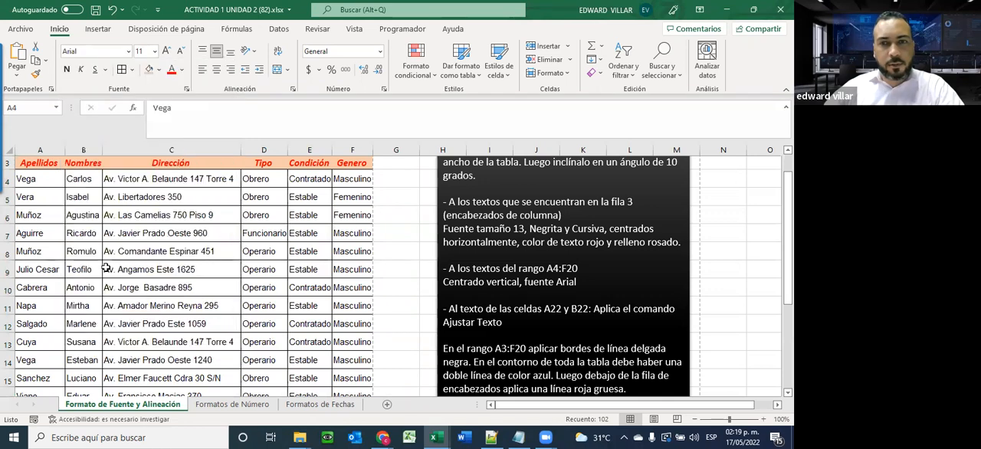
# Increase the height of row 22 to make room for the long texts in A22 and B22
pyautogui.scroll(-1, 553, 330)
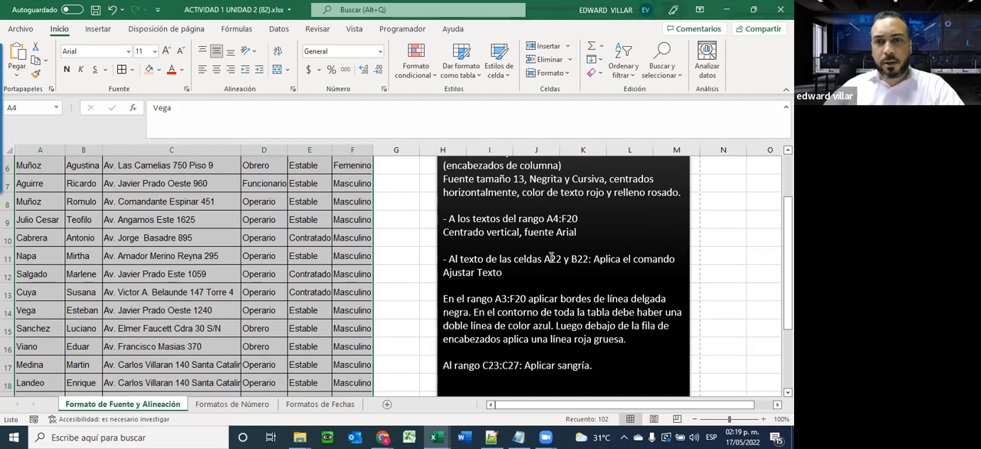
pyautogui.scroll(-2, 409, 272)
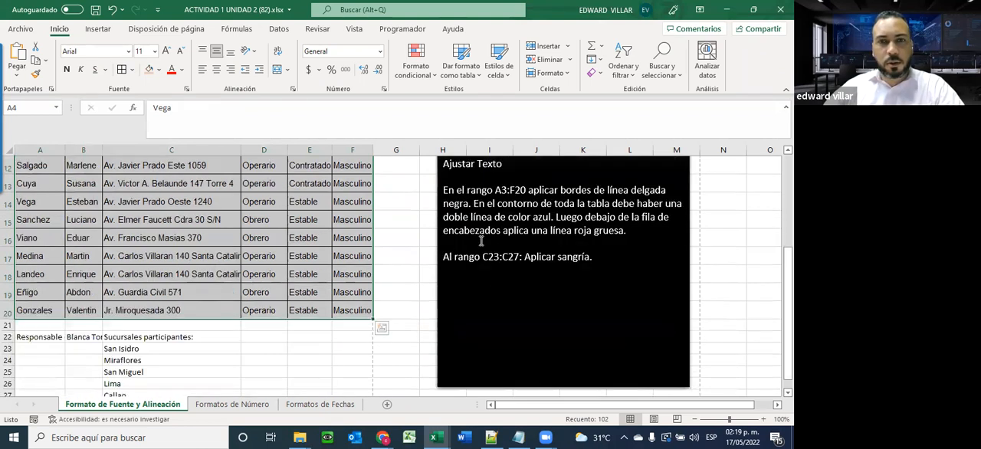
pyautogui.scroll(1, 533, 220)
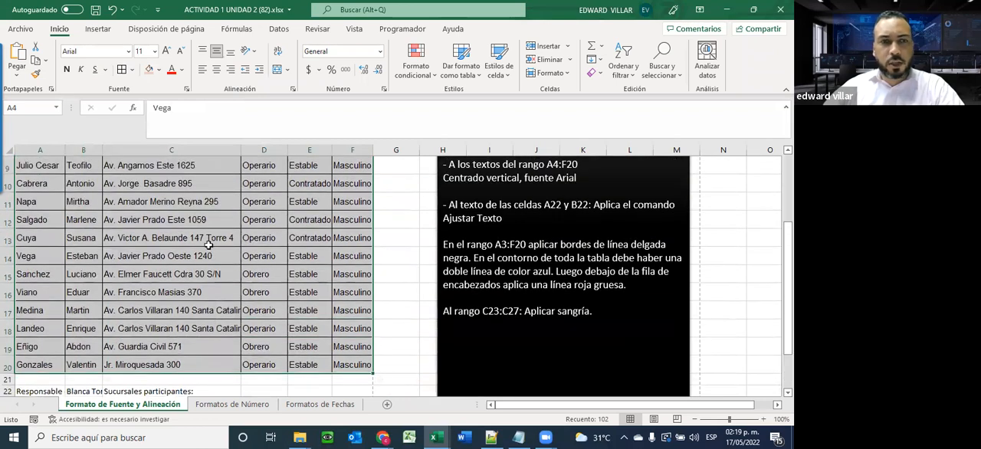
pyautogui.scroll(-1, 123, 372)
pyautogui.click(48, 338)
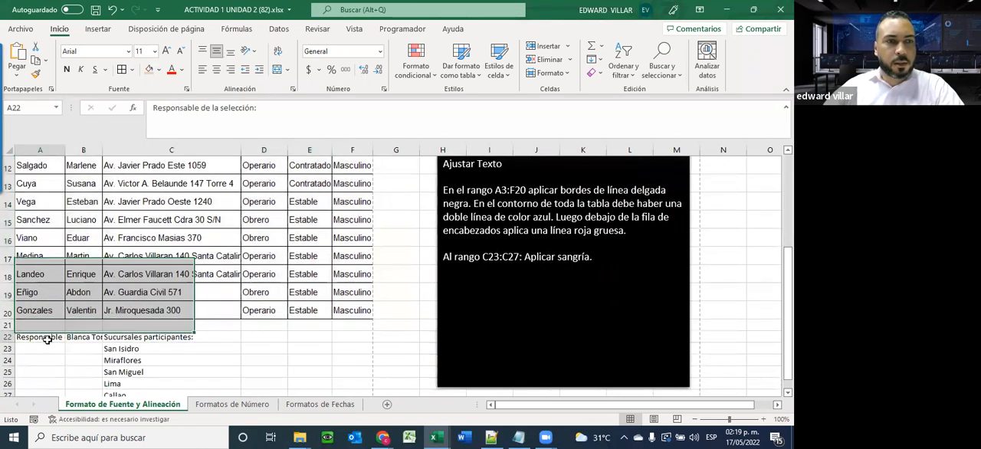
pyautogui.click(91, 340)
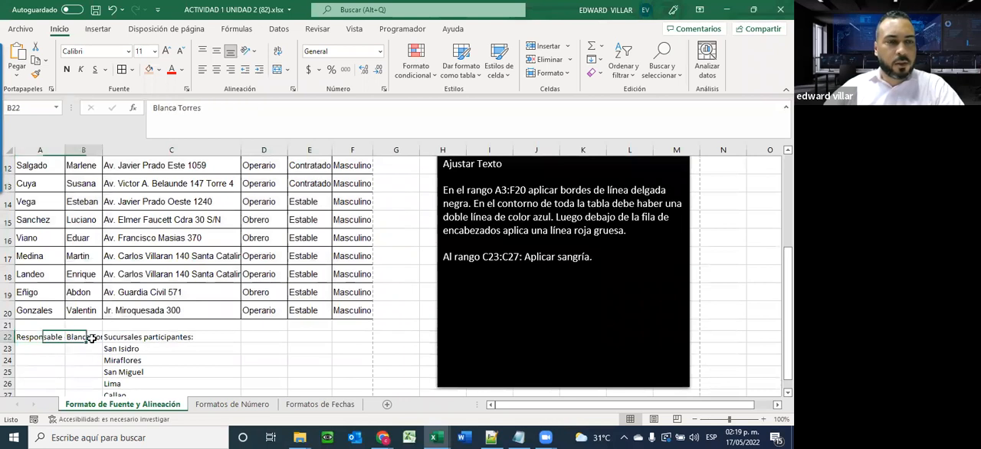
pyautogui.click(28, 340)
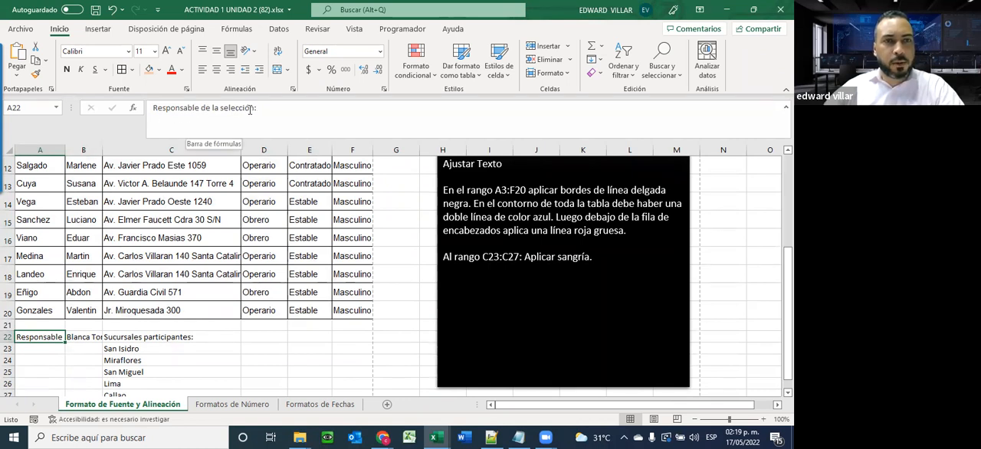
pyautogui.click(90, 338)
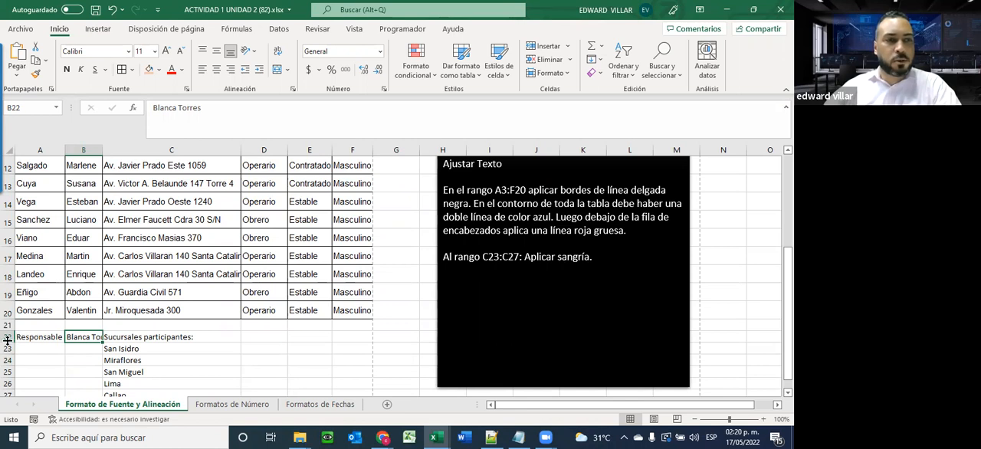
pyautogui.moveTo(8, 340); pyautogui.dragTo(7, 363)
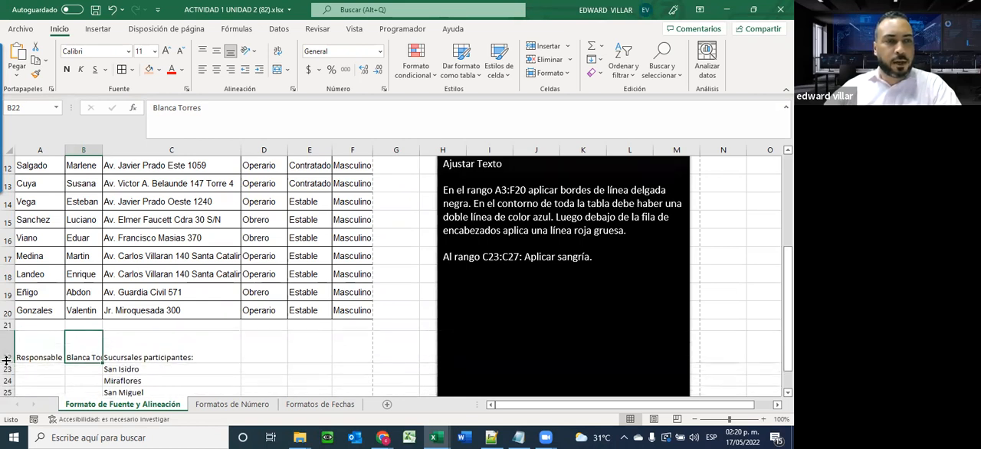
# Wrap the text in cells A22:B22 and center it vertically
pyautogui.click(46, 348)
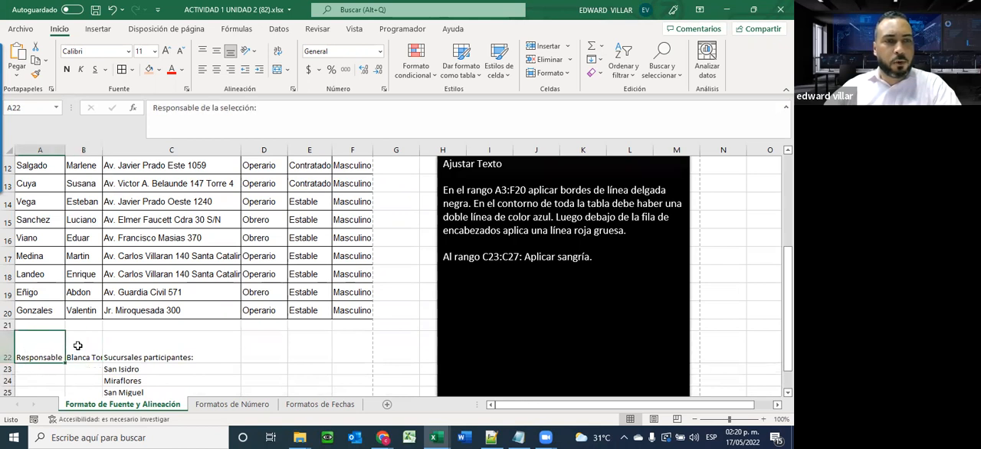
pyautogui.moveTo(51, 341); pyautogui.dragTo(76, 343)
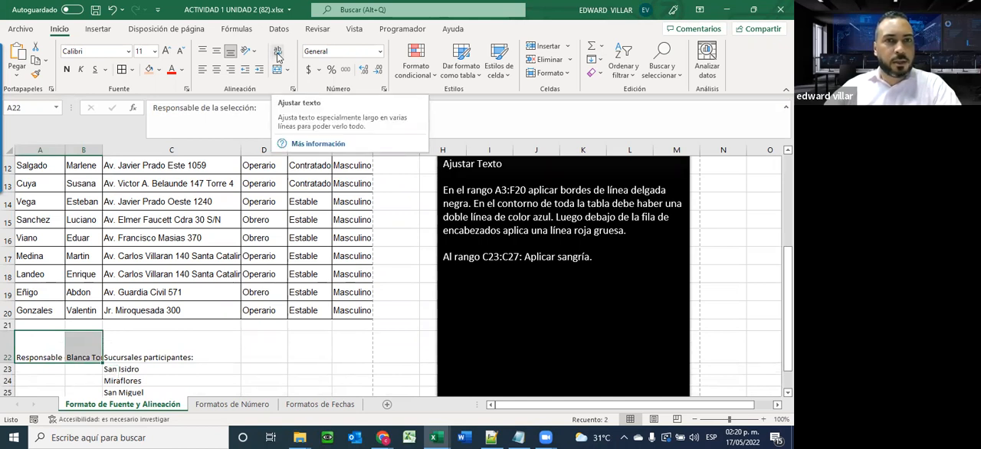
pyautogui.click(279, 52)
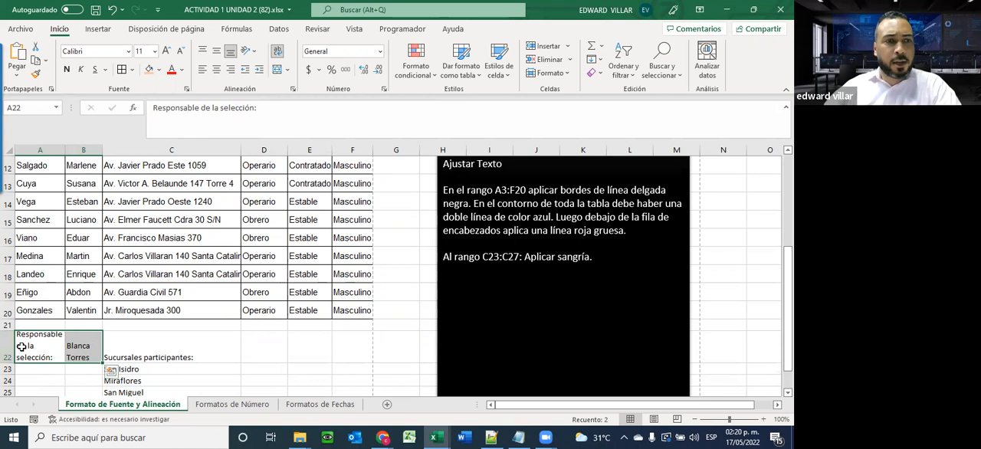
pyautogui.click(216, 51)
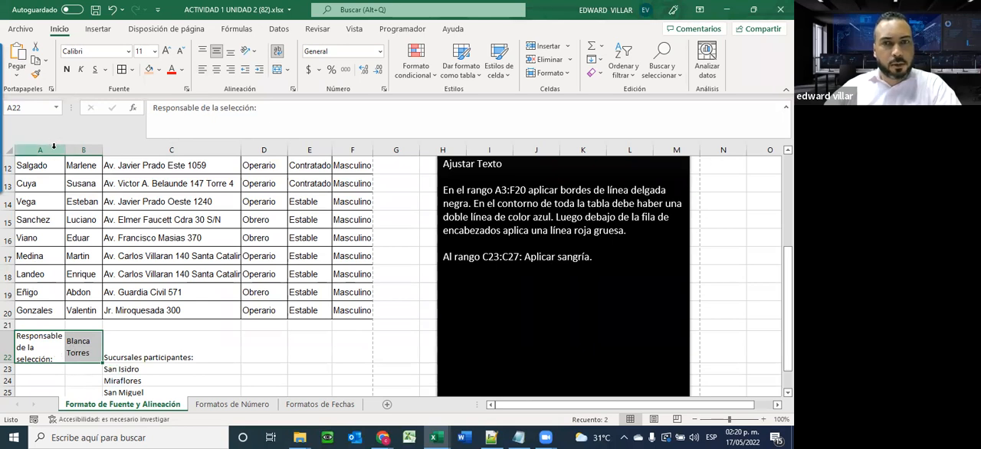
pyautogui.click(126, 292)
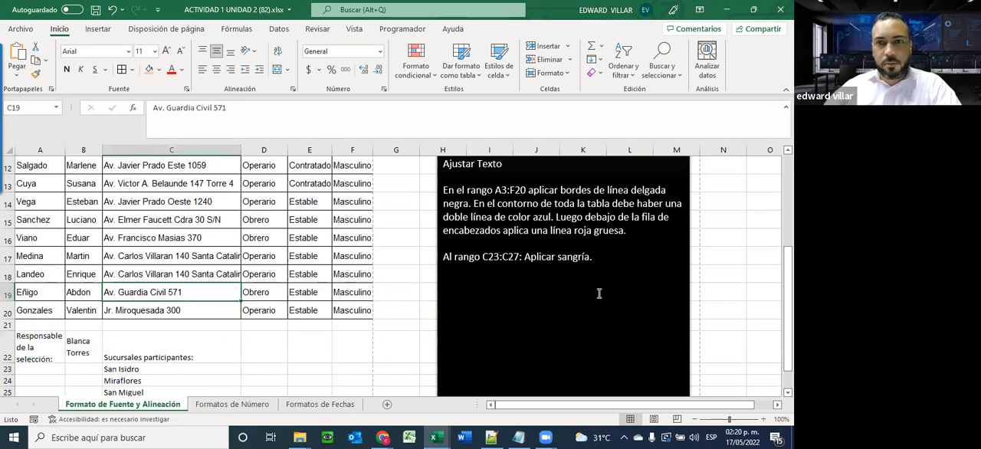
# Apply a blue double-line outline border around the range A4:F20, keeping its inner borders
pyautogui.scroll(1, 589, 305)
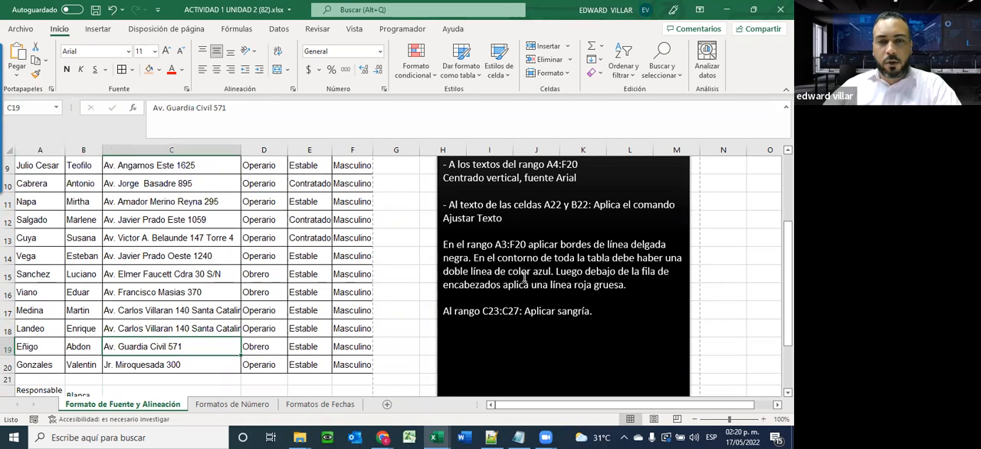
pyautogui.scroll(-1, 524, 278)
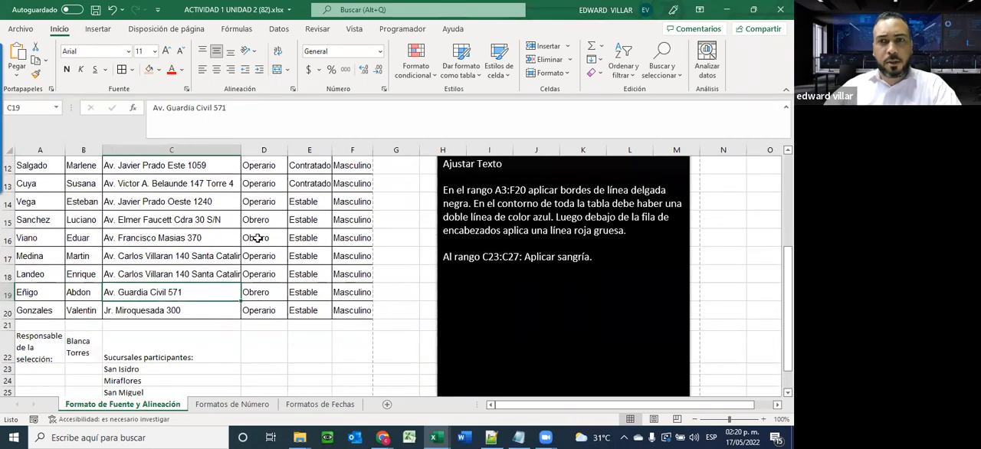
pyautogui.scroll(4, 257, 238)
pyautogui.moveTo(29, 226); pyautogui.dragTo(363, 367)
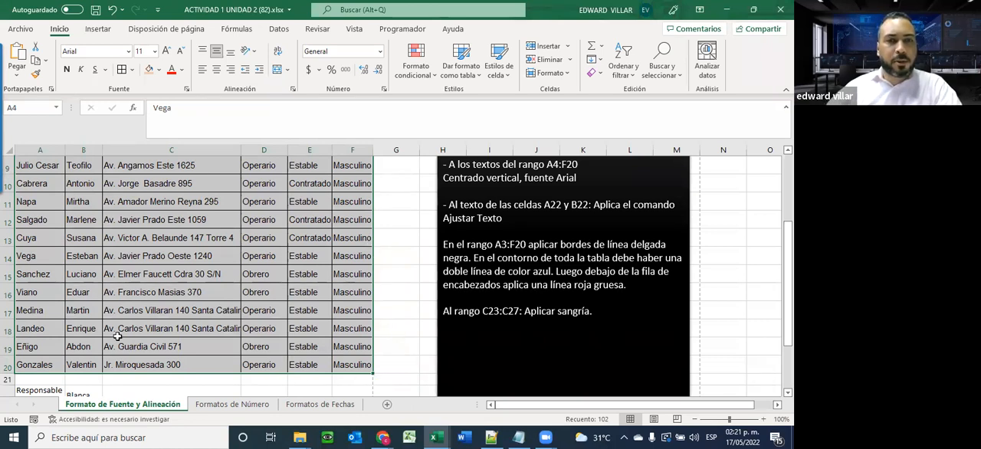
pyautogui.click(131, 69)
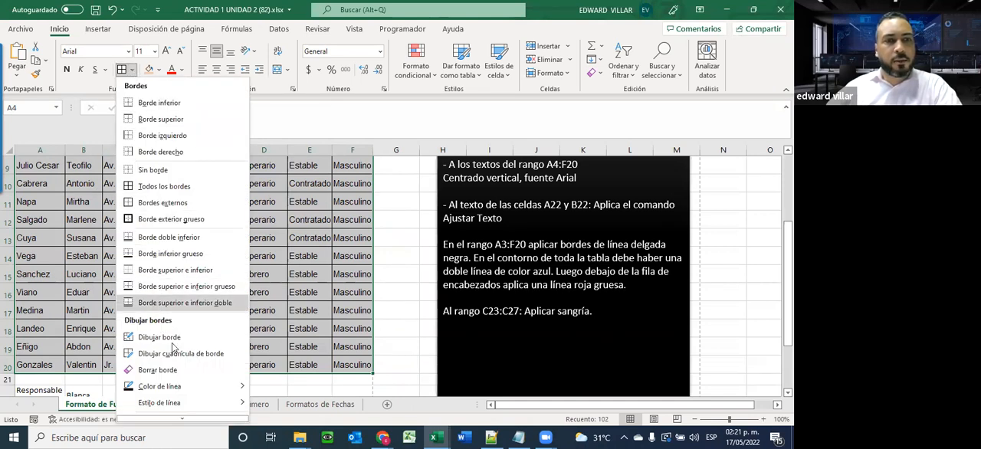
pyautogui.moveTo(180, 420)
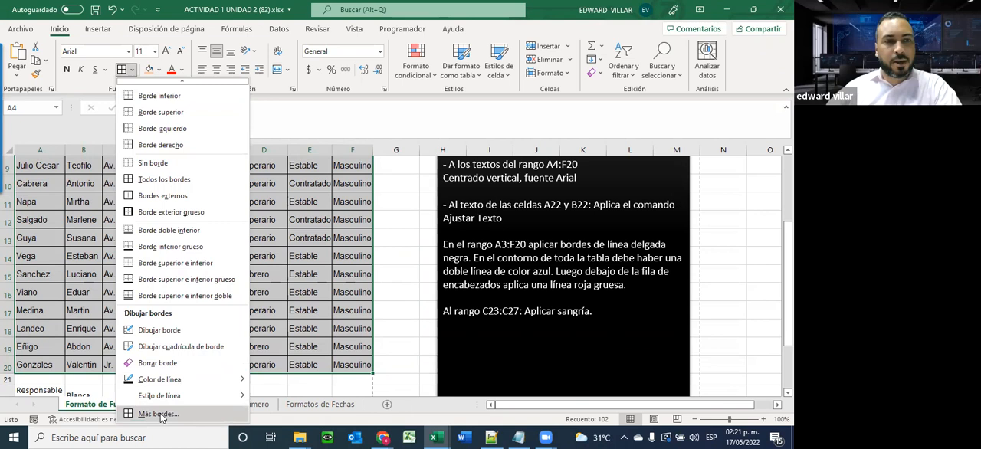
pyautogui.click(158, 414)
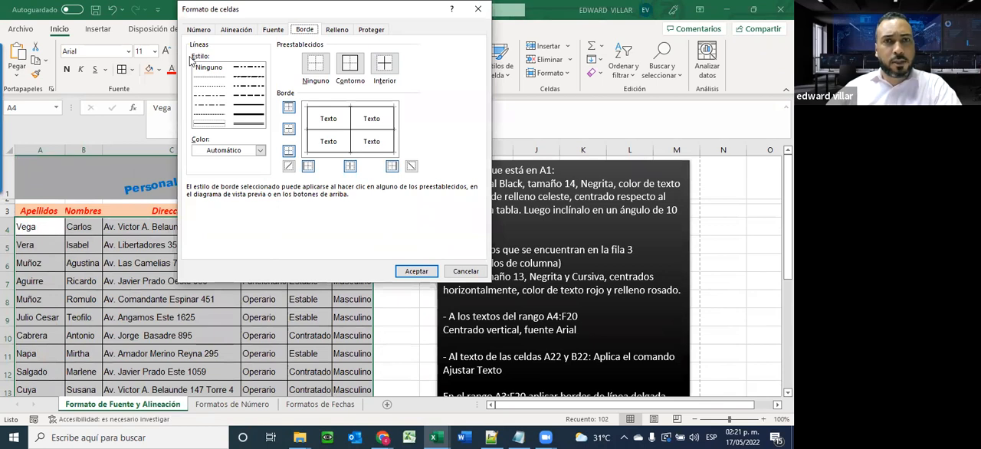
pyautogui.moveTo(314, 11); pyautogui.dragTo(229, 64)
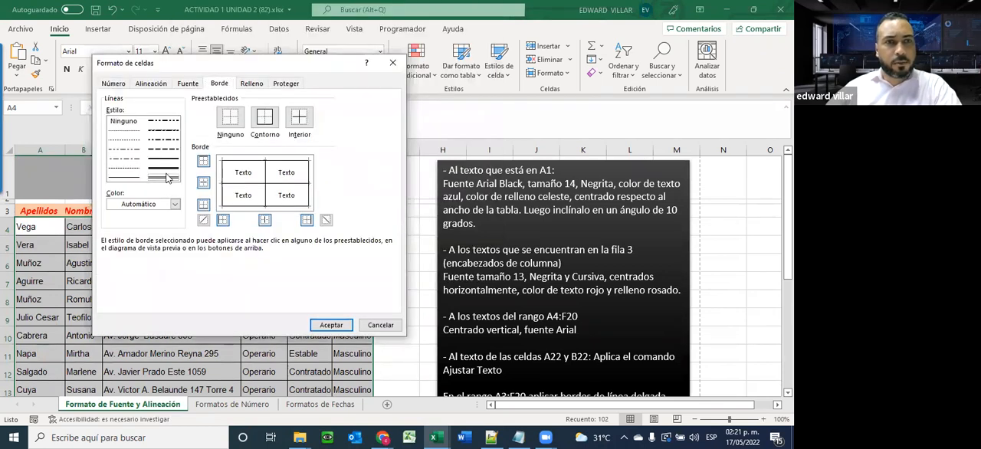
pyautogui.click(175, 205)
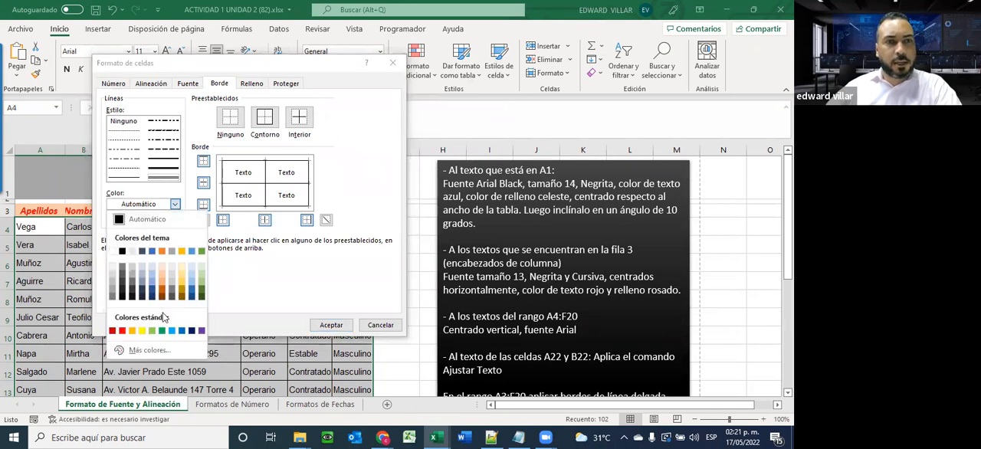
pyautogui.click(184, 332)
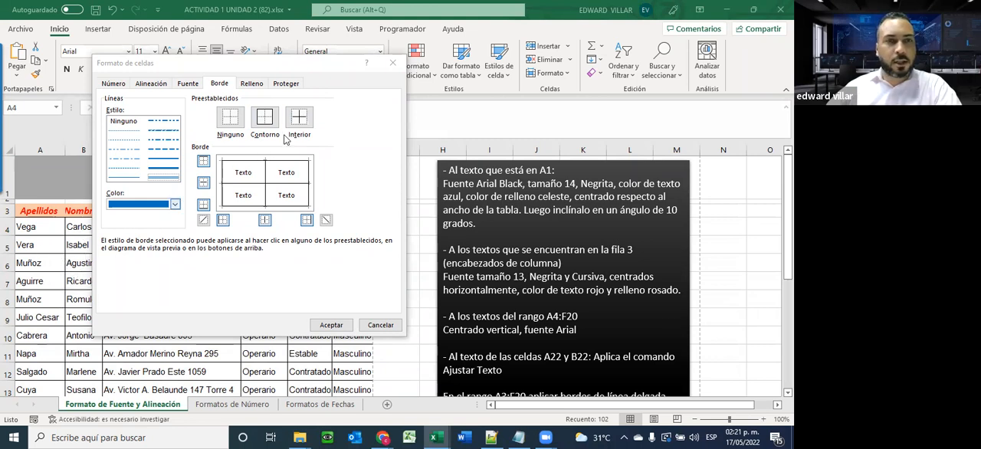
pyautogui.click(265, 117)
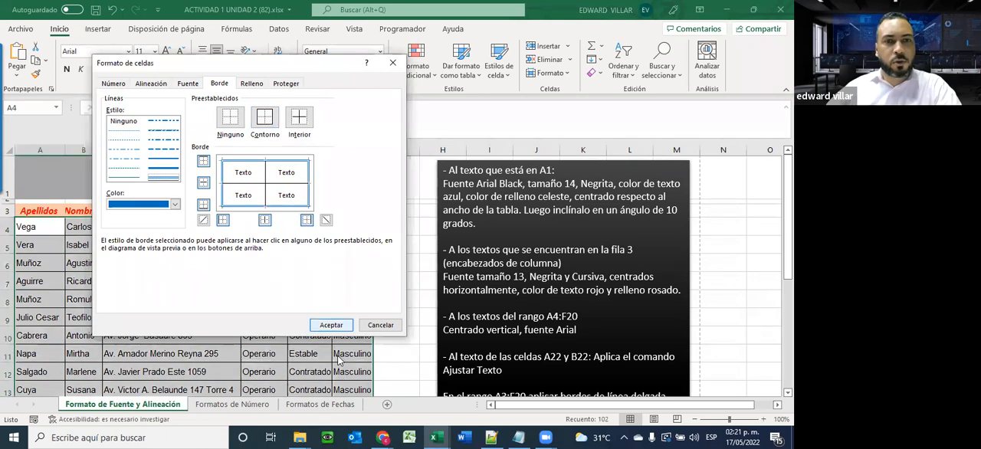
pyautogui.click(337, 325)
pyautogui.click(266, 262)
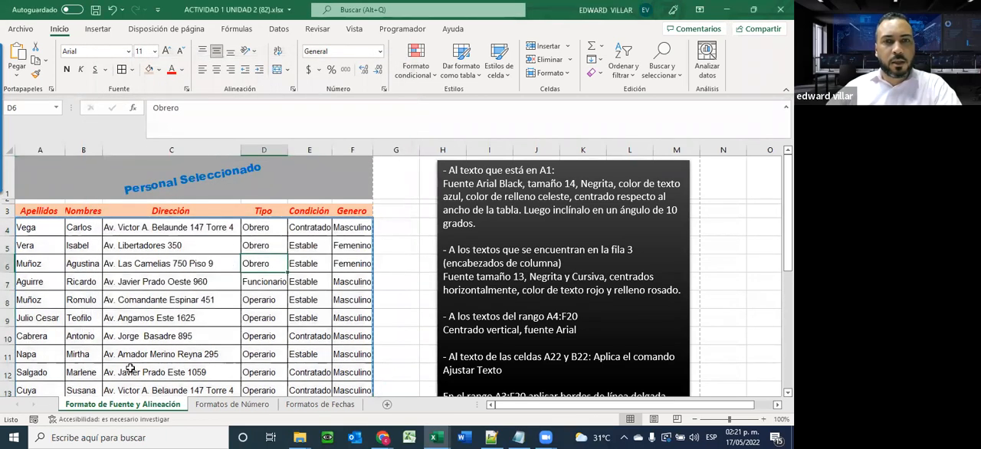
# Compare the table's outline border with the text box instructions for A3:F20, ending on header cell A3
pyautogui.scroll(-4, 197, 299)
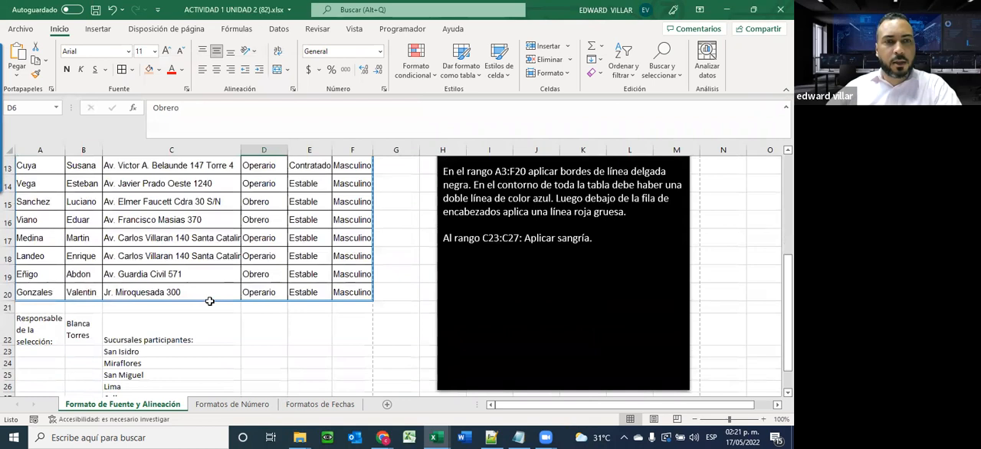
pyautogui.scroll(2, 86, 310)
pyautogui.scroll(2, 84, 311)
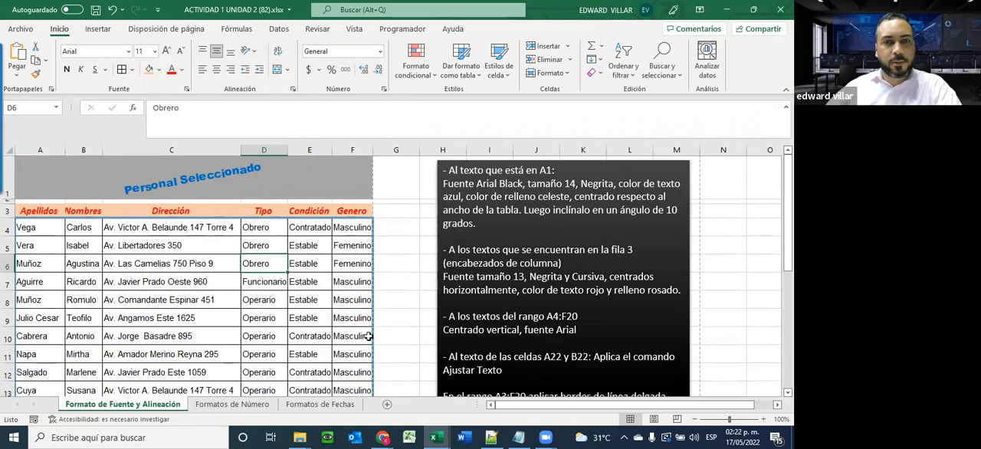
pyautogui.scroll(-4, 369, 336)
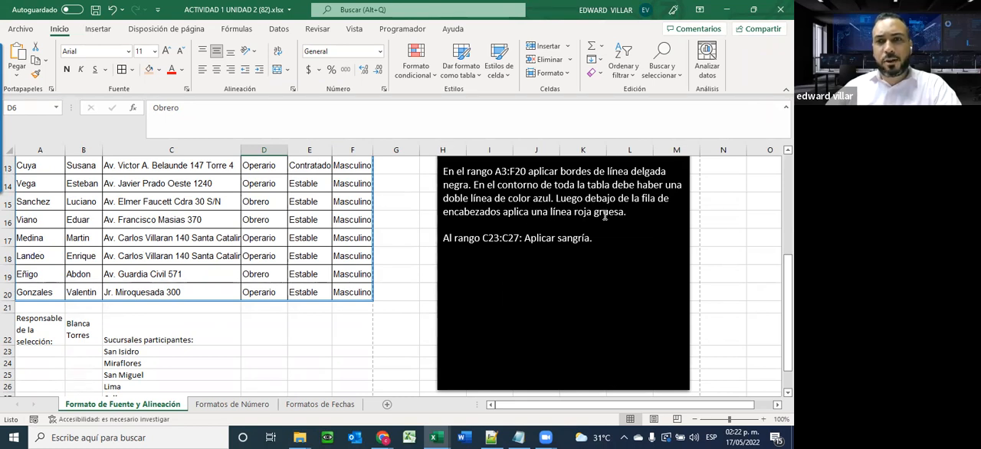
pyautogui.scroll(4, 480, 272)
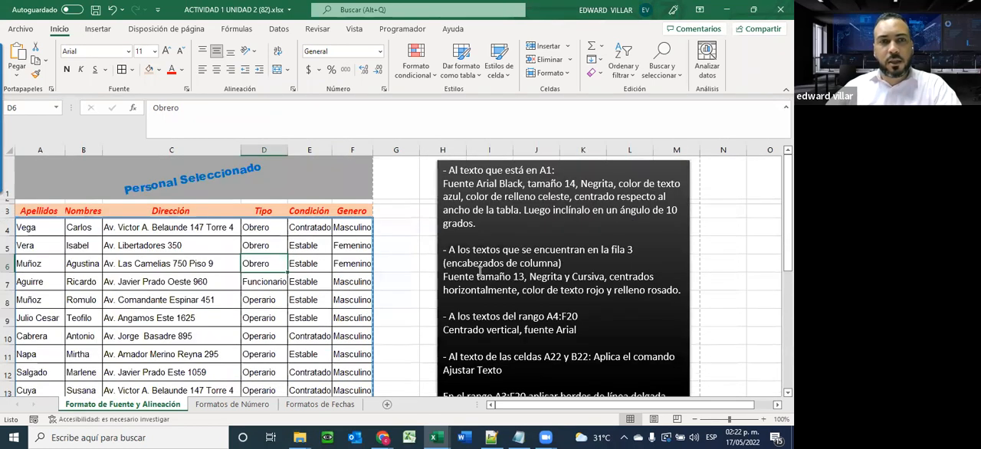
pyautogui.click(50, 209)
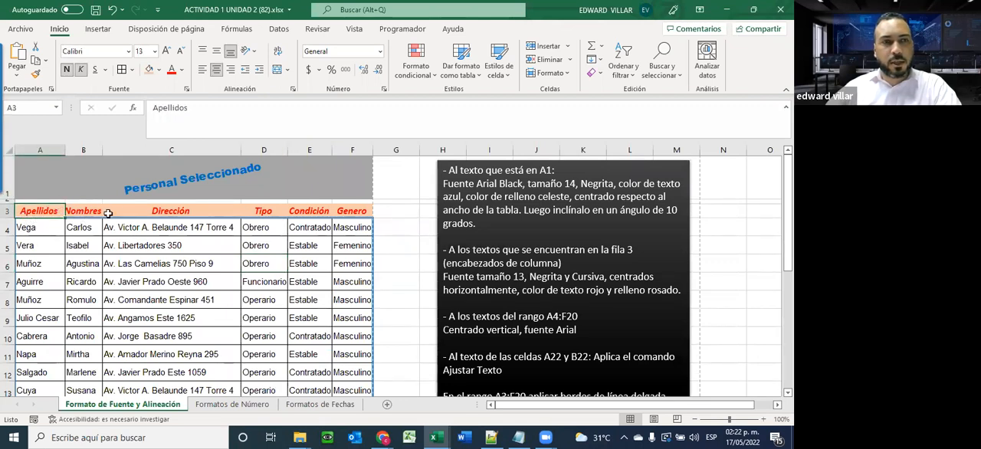
# Undo the previous outline border and apply a blue double-line outline around the range A3:F20
pyautogui.click(110, 13)
pyautogui.moveTo(27, 209); pyautogui.dragTo(353, 362)
pyautogui.click(131, 70)
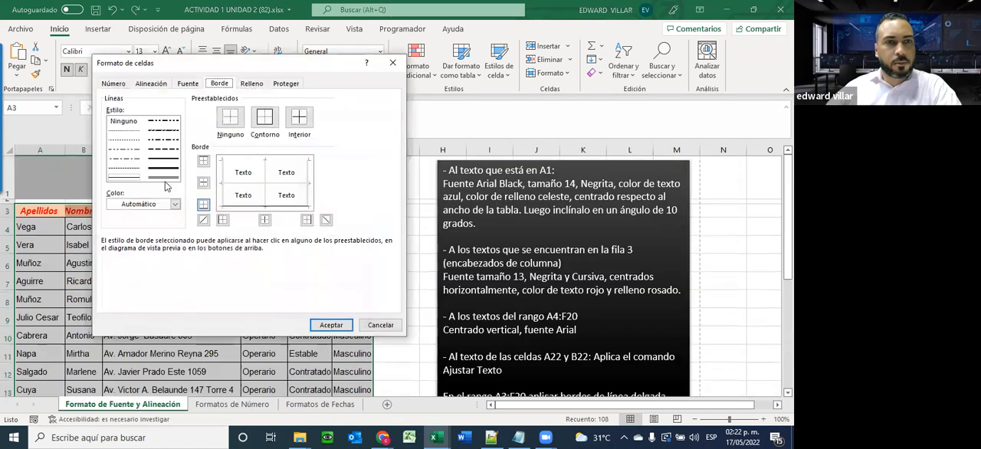
pyautogui.click(175, 203)
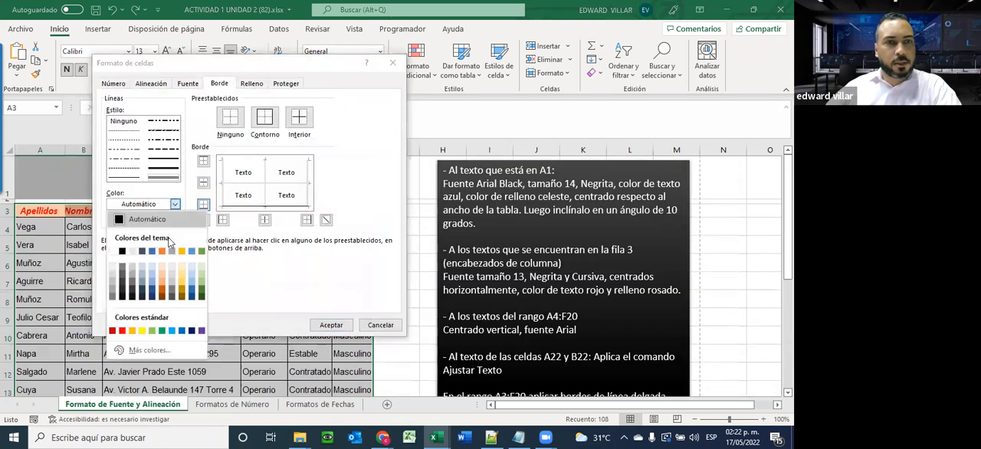
pyautogui.click(182, 330)
pyautogui.click(273, 123)
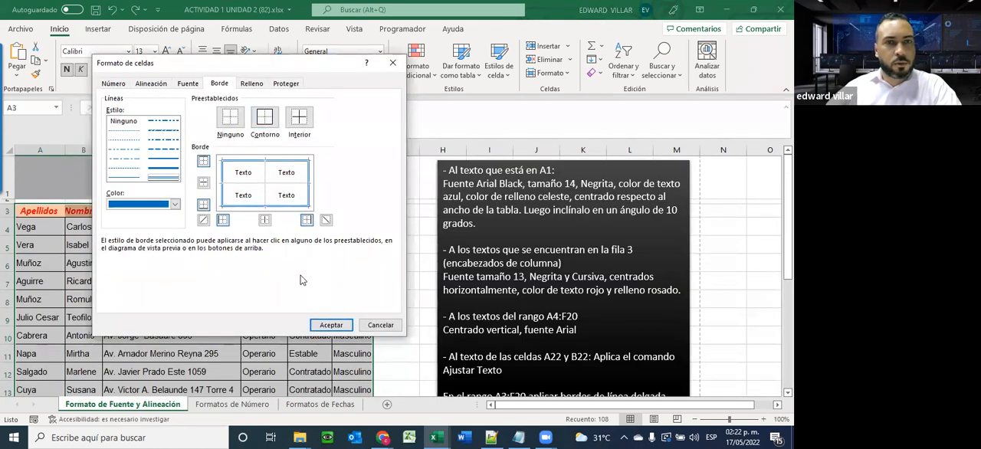
pyautogui.click(332, 325)
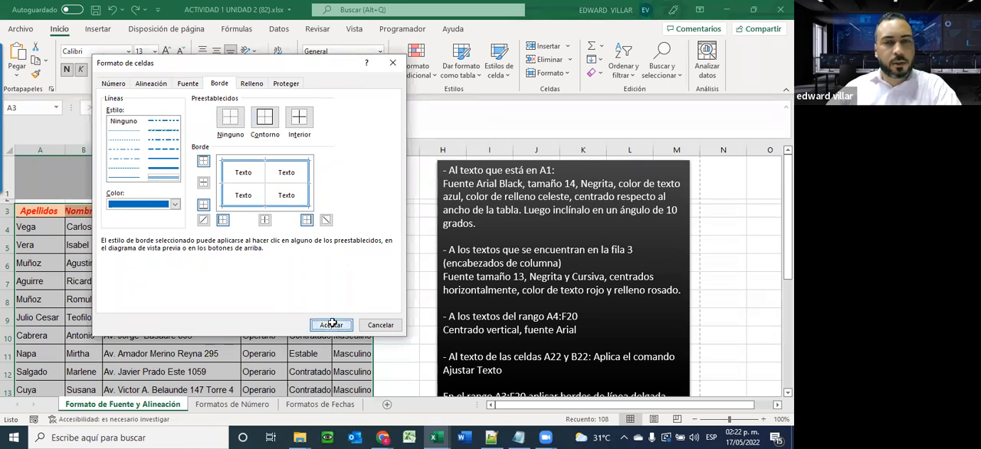
pyautogui.click(264, 281)
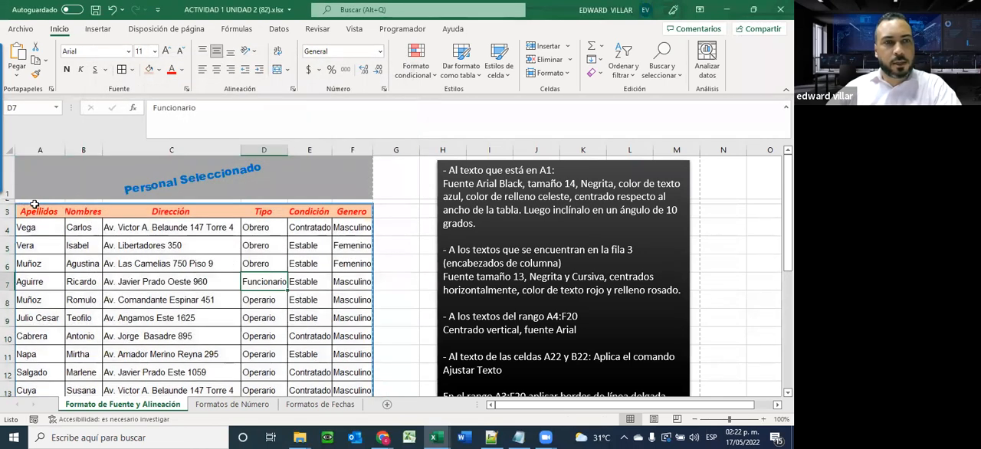
# Set a thick red bottom border for the header cells A3:F3, following the text box instructions
pyautogui.moveTo(27, 216); pyautogui.dragTo(340, 210)
pyautogui.scroll(-3, 591, 295)
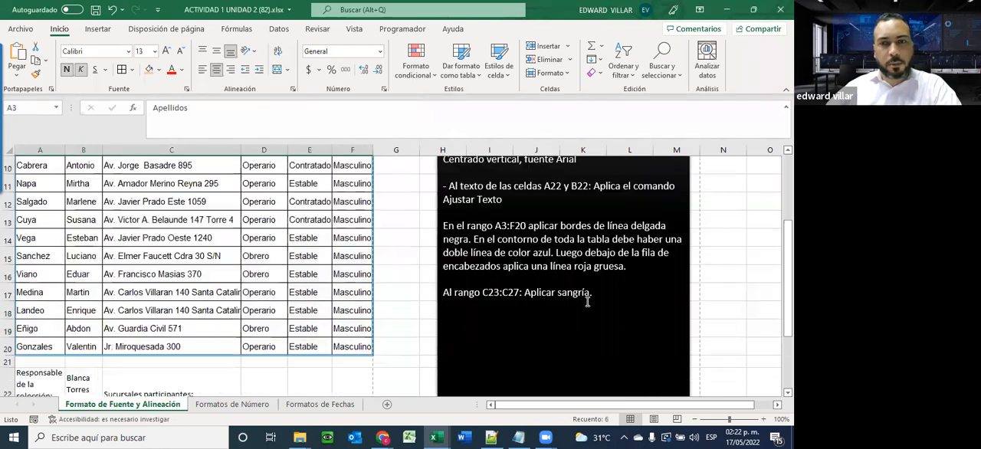
pyautogui.scroll(1, 584, 301)
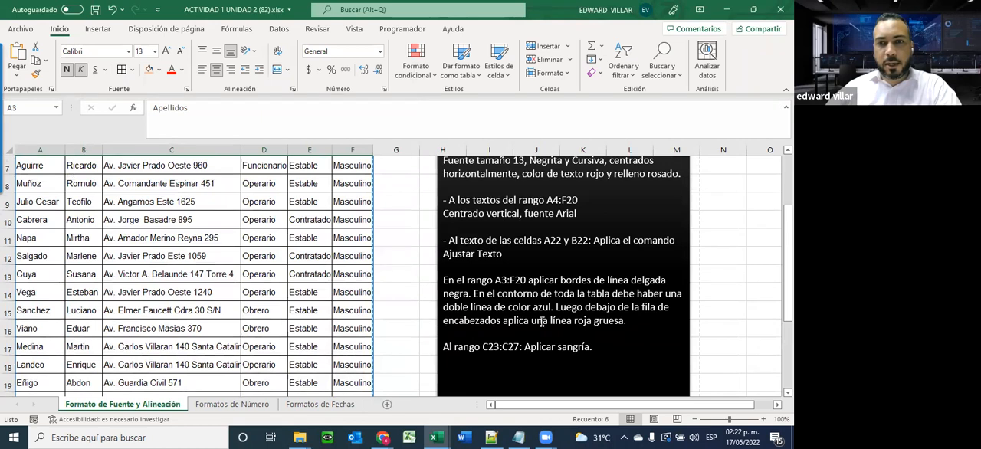
pyautogui.scroll(2, 411, 320)
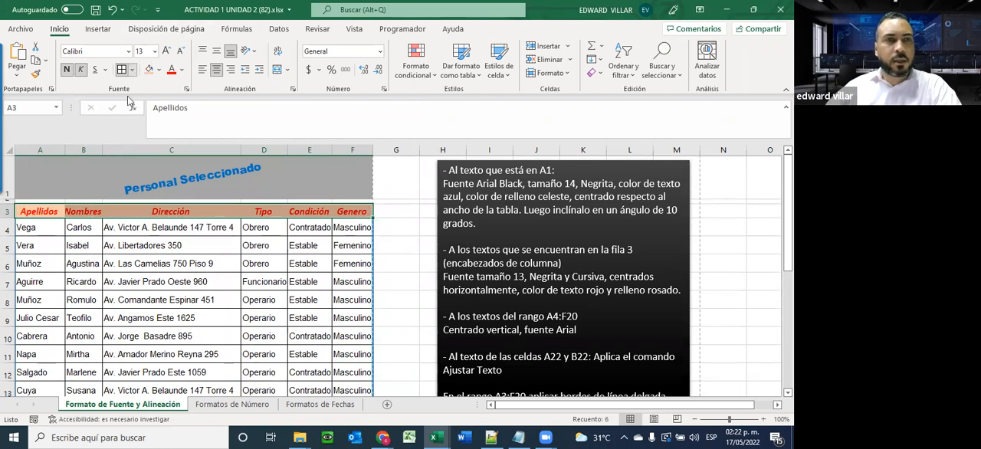
pyautogui.click(132, 70)
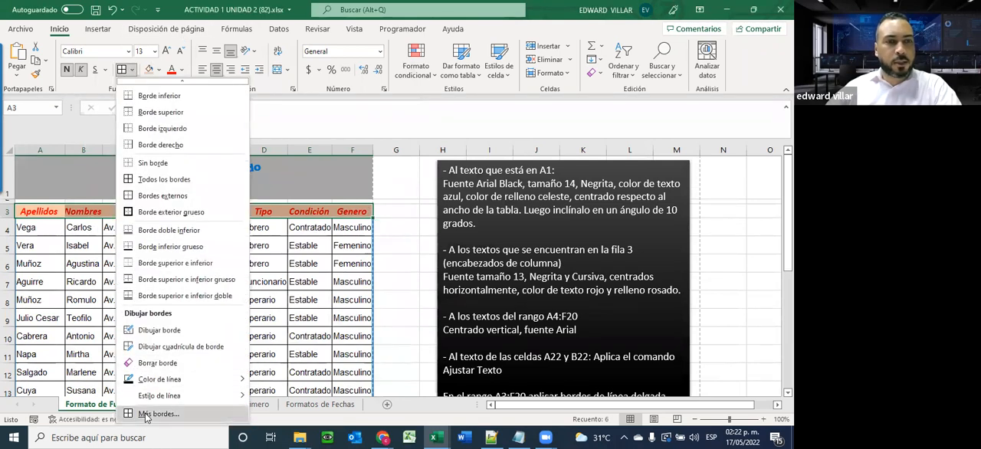
pyautogui.click(157, 406)
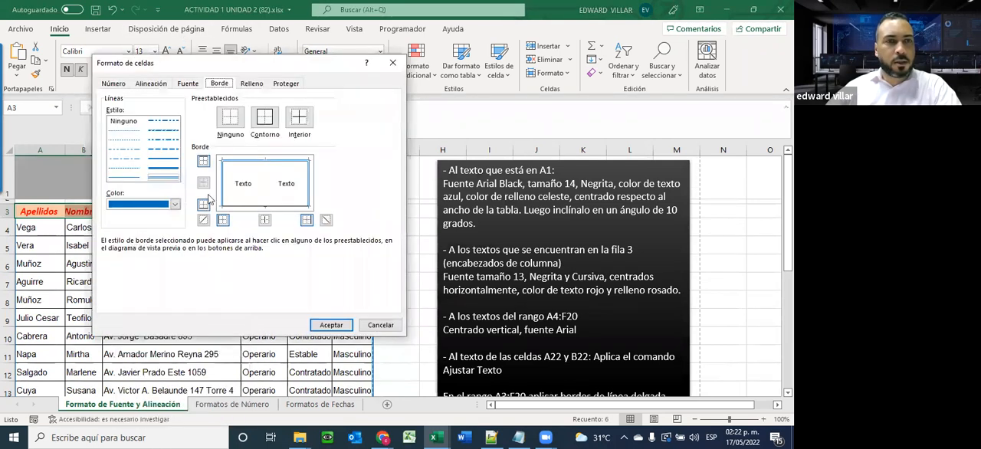
pyautogui.click(158, 169)
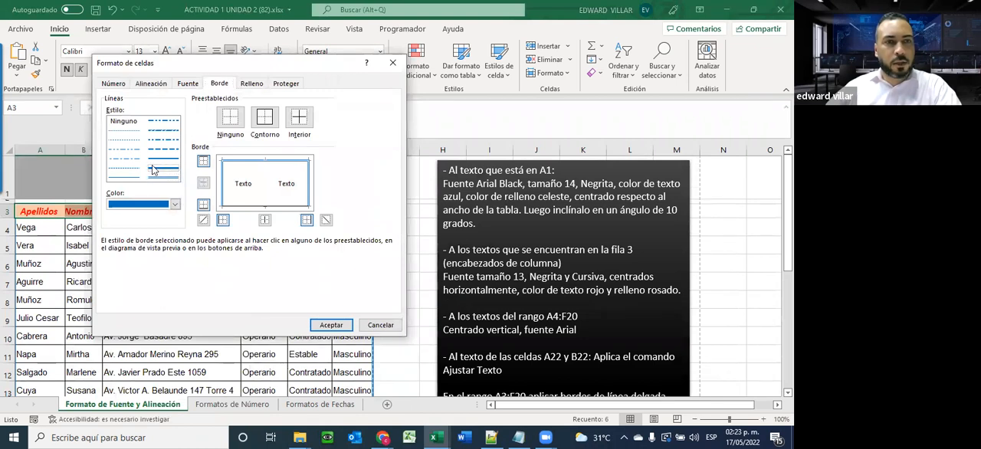
pyautogui.click(176, 204)
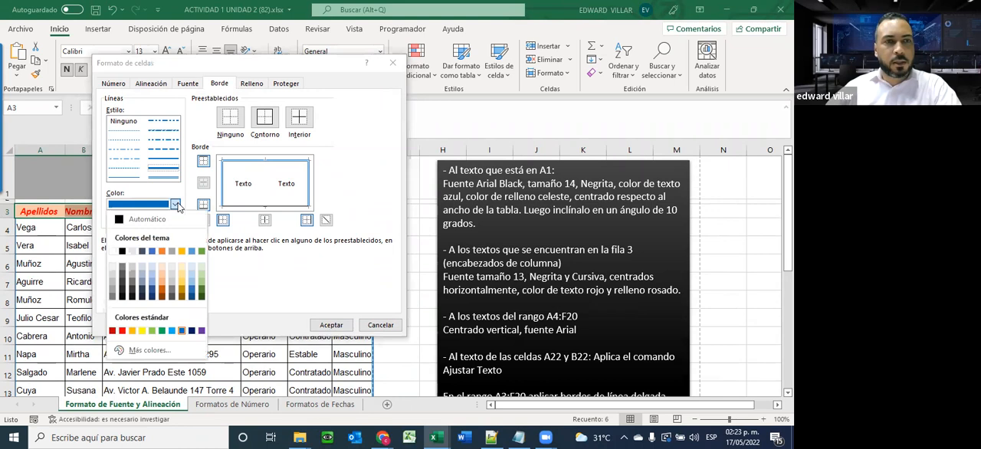
pyautogui.click(121, 331)
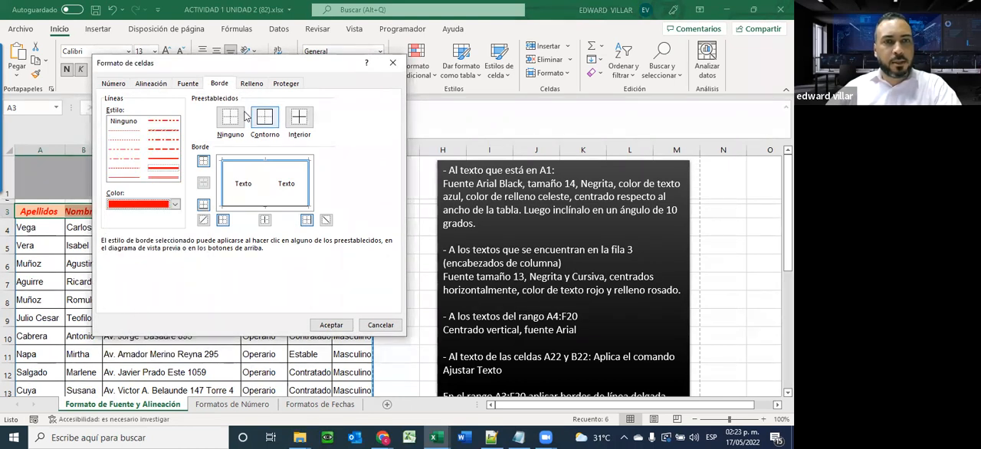
pyautogui.click(204, 206)
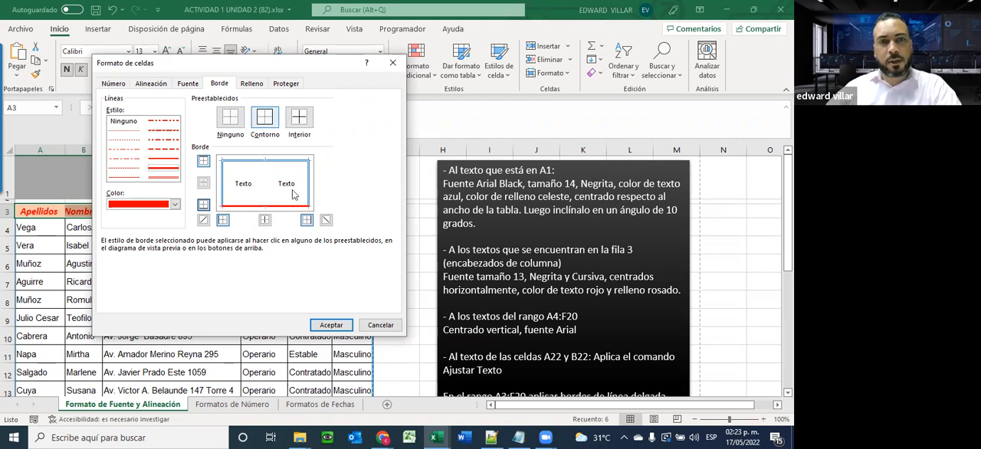
# Try both diagonal borders on the header cells, remove them, and apply the border settings
pyautogui.click(203, 220)
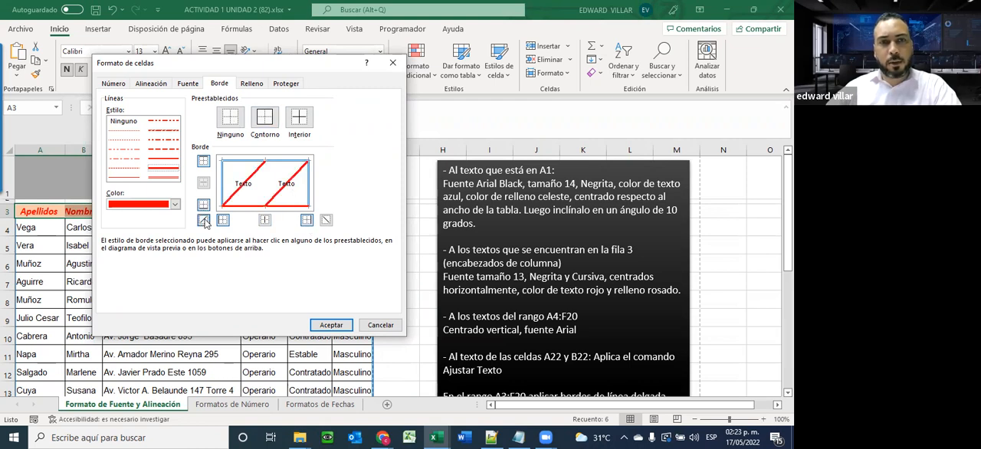
pyautogui.click(326, 220)
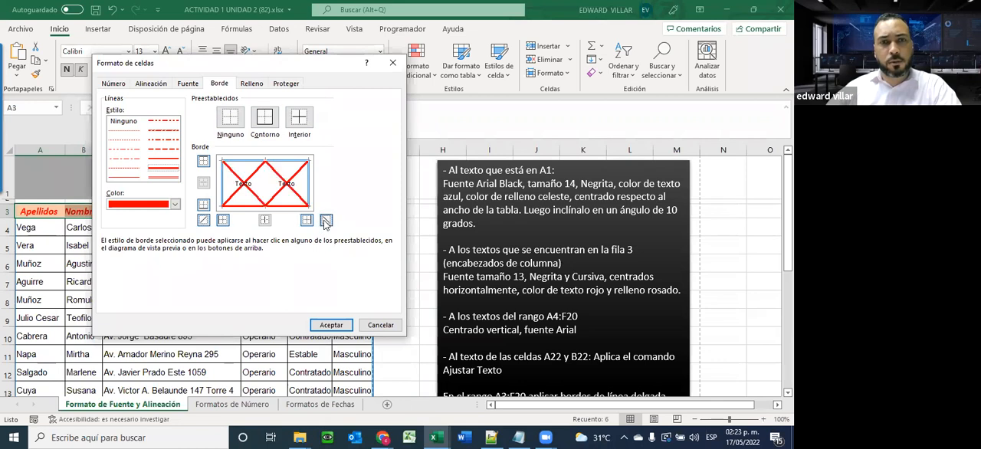
pyautogui.click(204, 222)
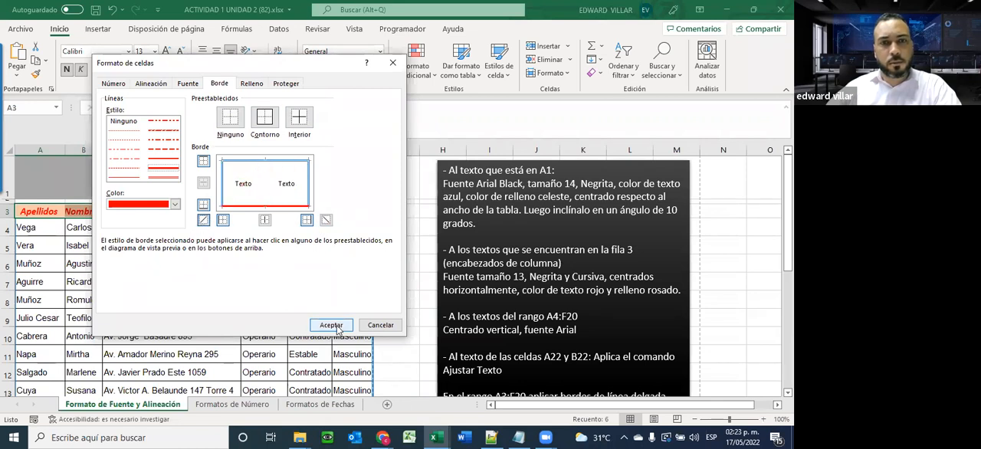
pyautogui.click(331, 325)
pyautogui.click(204, 280)
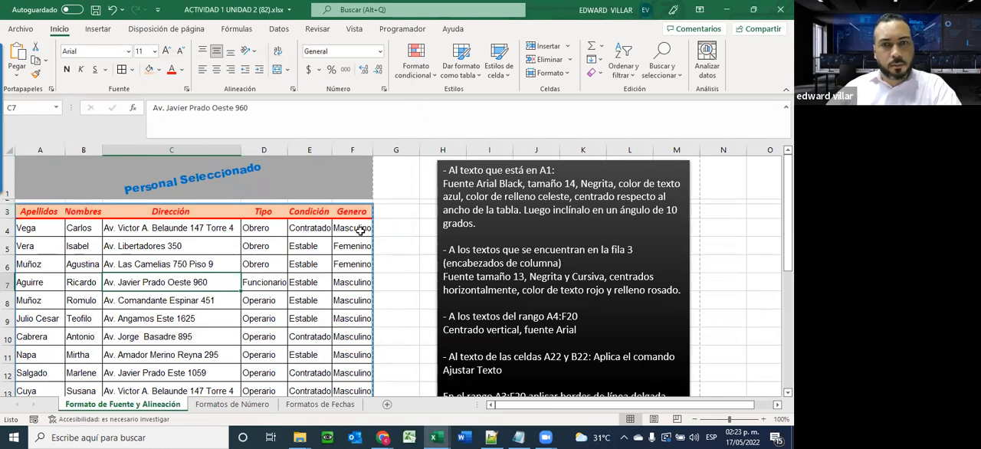
# Indent the branch names in C23:C27 by two levels, trying larger and smaller indents along the way
pyautogui.scroll(-2, 309, 328)
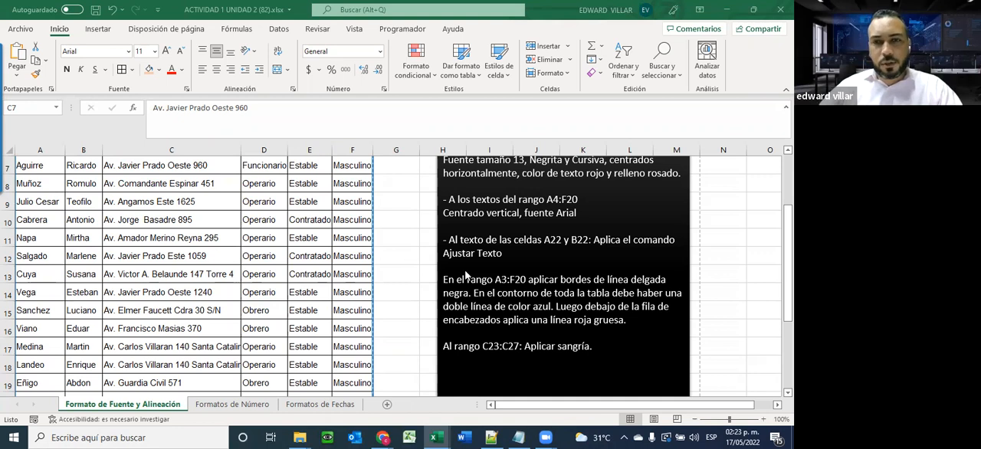
pyautogui.scroll(-2, 460, 284)
pyautogui.scroll(1, 592, 254)
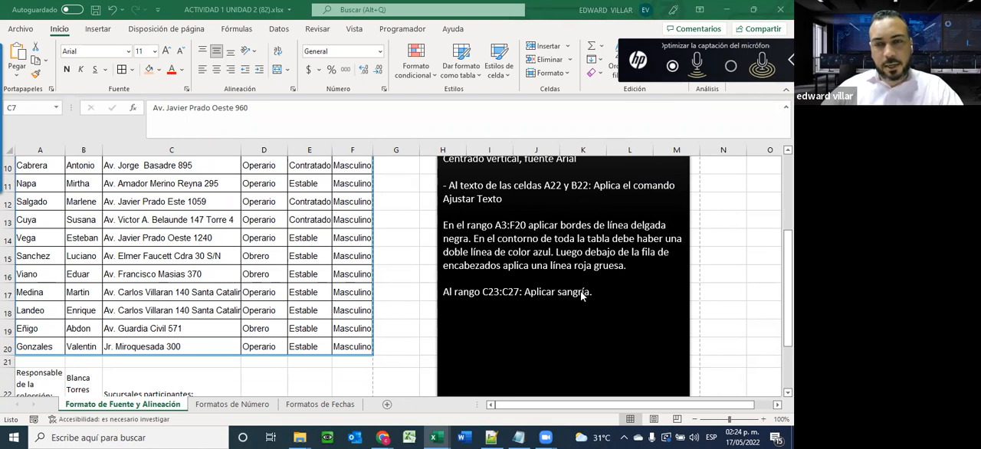
pyautogui.scroll(-1, 203, 282)
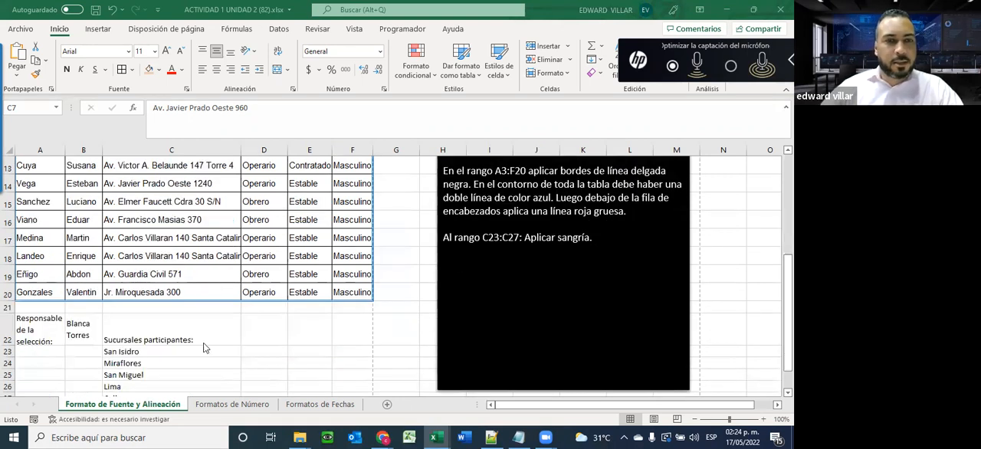
pyautogui.scroll(-1, 177, 287)
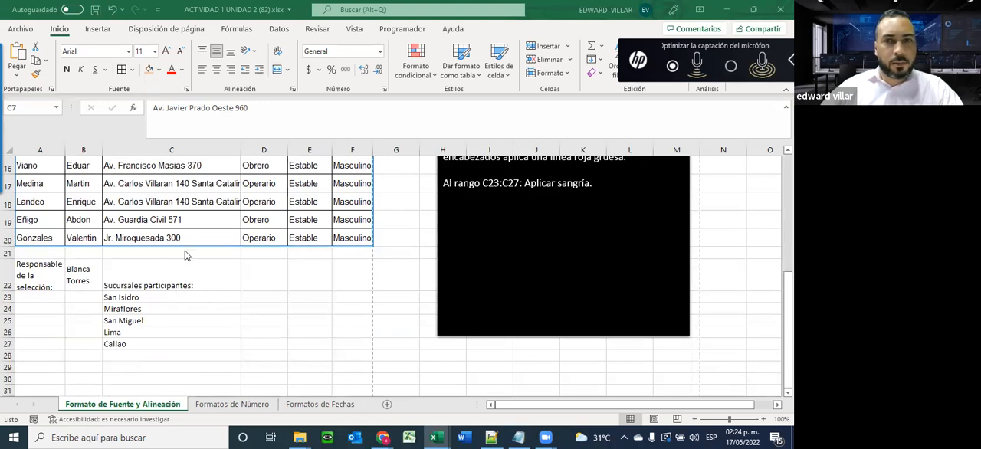
pyautogui.moveTo(115, 298); pyautogui.dragTo(116, 343)
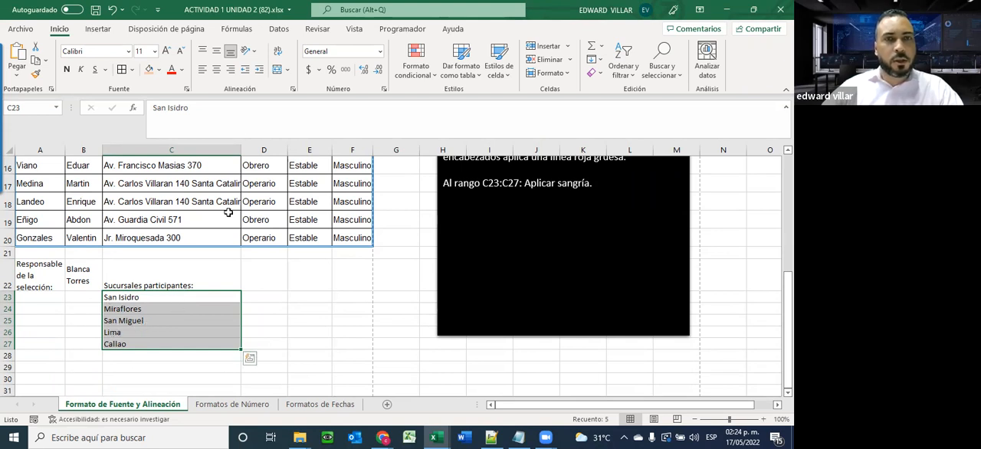
pyautogui.click(260, 71)
pyautogui.click(260, 70)
pyautogui.click(260, 71)
pyautogui.click(260, 70)
pyautogui.click(244, 72)
pyautogui.click(244, 71)
pyautogui.click(243, 72)
pyautogui.click(259, 71)
pyautogui.click(245, 70)
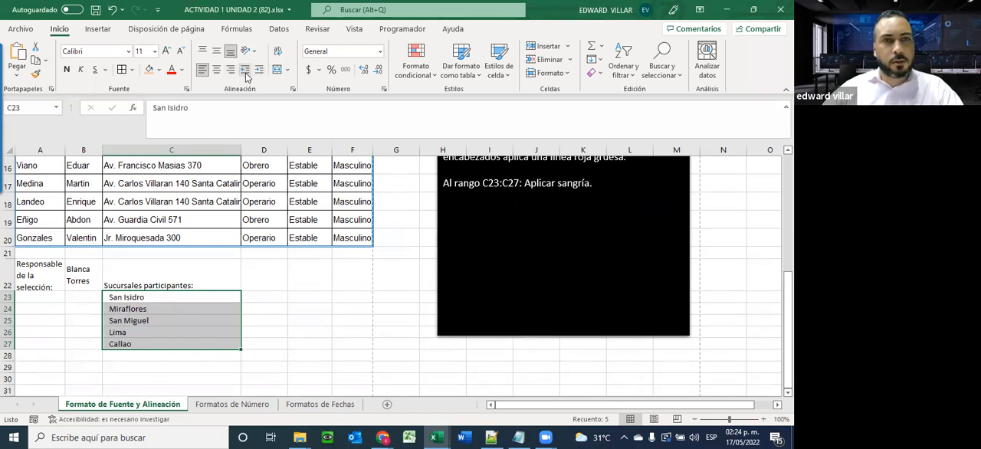
pyautogui.click(259, 71)
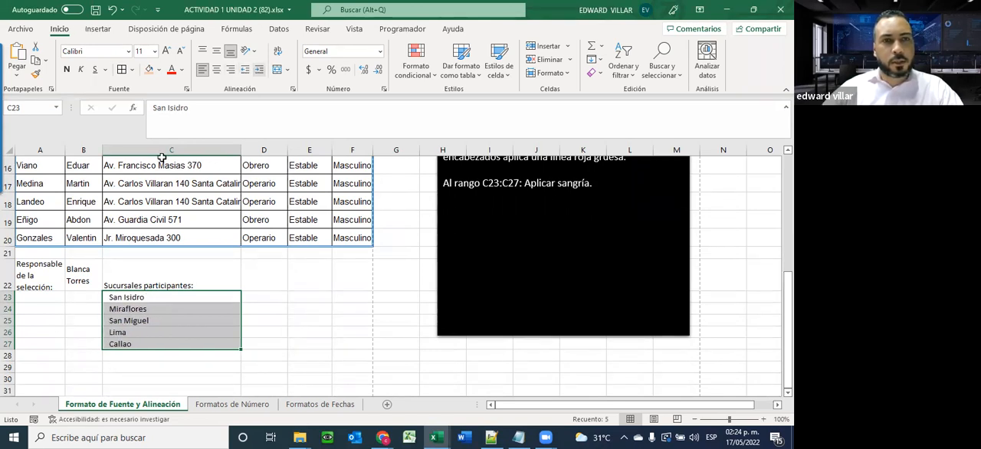
pyautogui.click(174, 335)
pyautogui.click(139, 342)
pyautogui.click(129, 320)
# Check the formatted table in the print preview and return to the worksheet
pyautogui.scroll(1, 442, 367)
pyautogui.scroll(5, 442, 367)
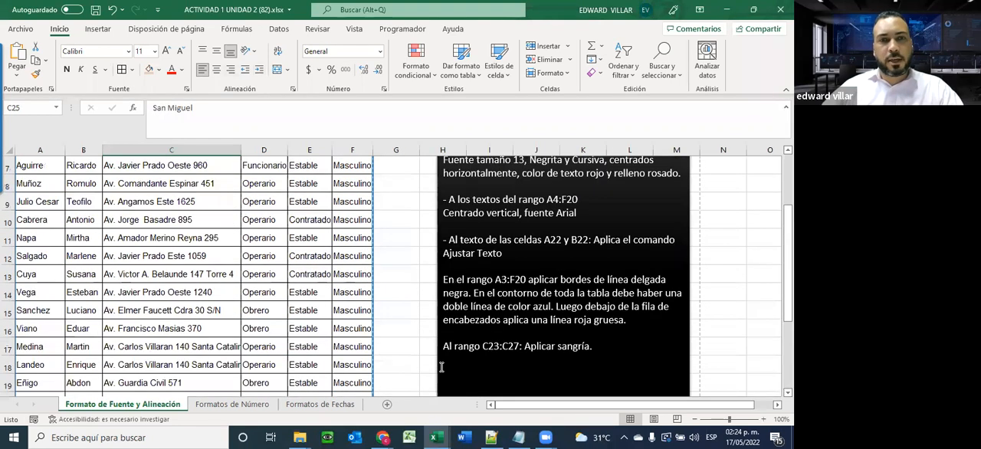
pyautogui.click(122, 301)
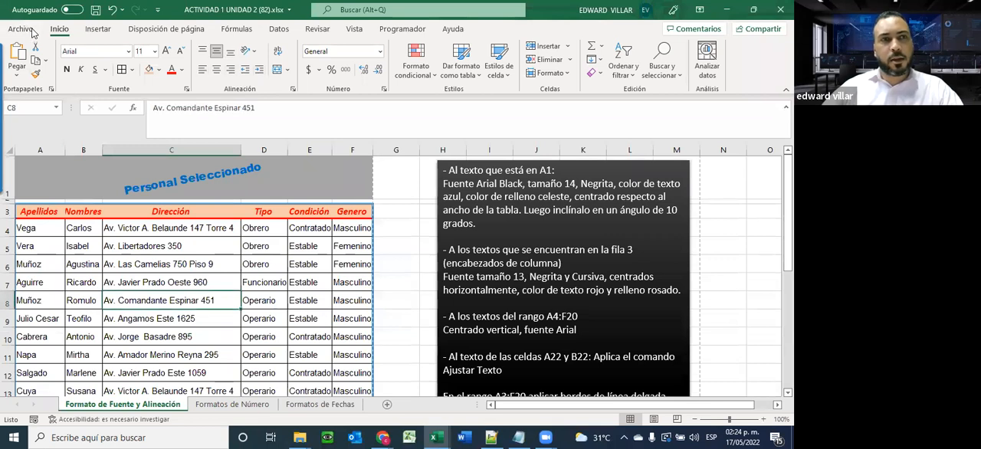
pyautogui.click(20, 30)
pyautogui.click(43, 210)
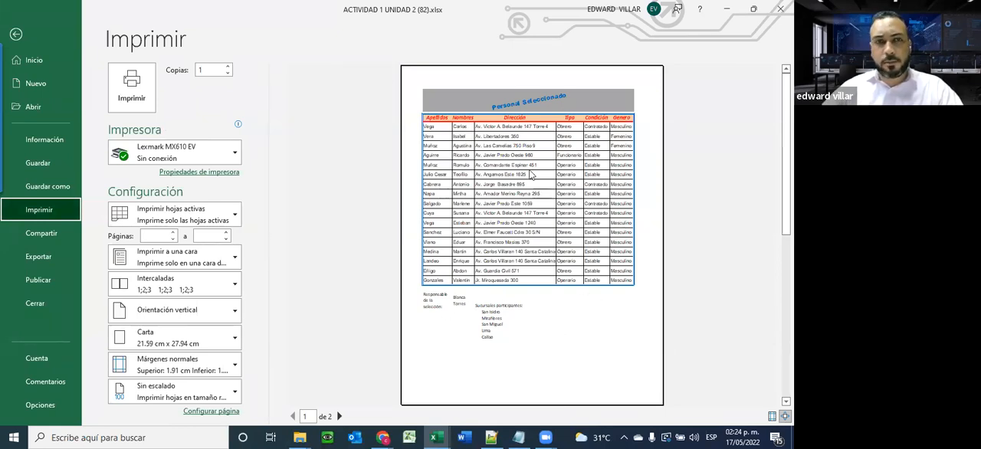
pyautogui.click(16, 34)
# On the Formatos de Número sheet, examine the Moneda, Contabilidad and Hora number format categories without applying any
pyautogui.scroll(-2, 168, 253)
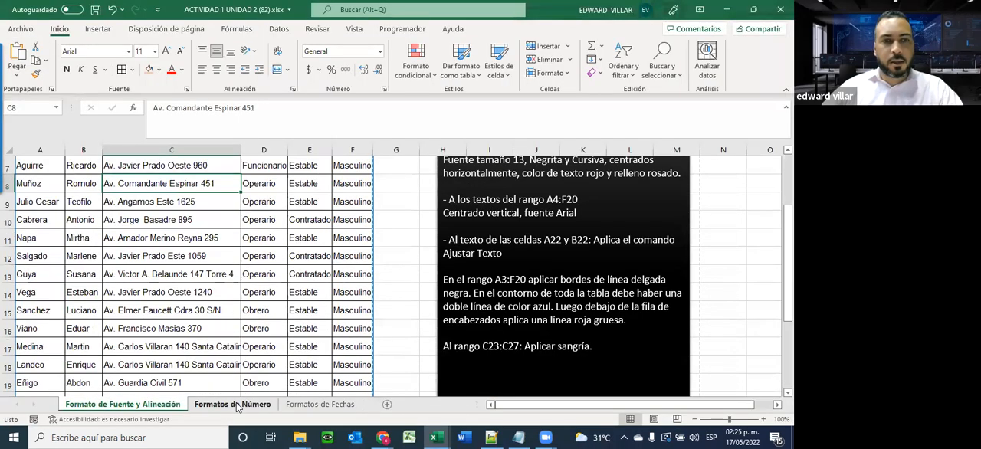
pyautogui.click(237, 405)
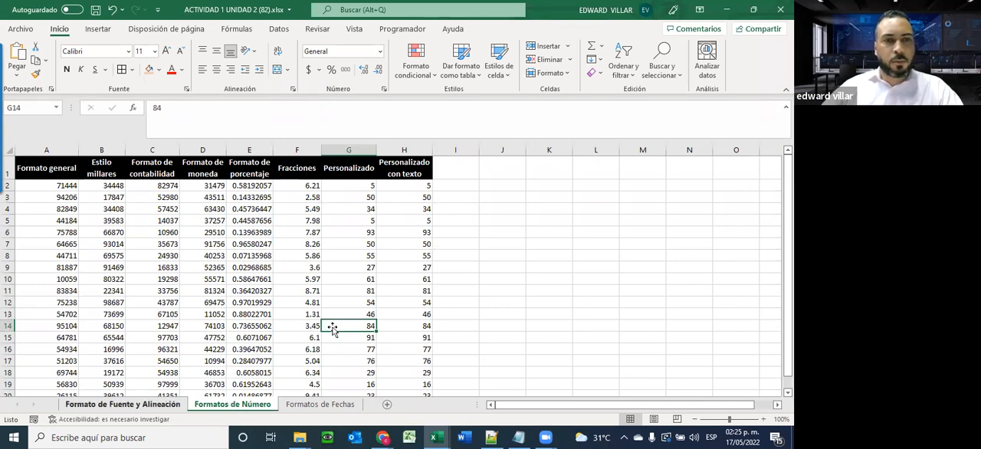
pyautogui.click(373, 53)
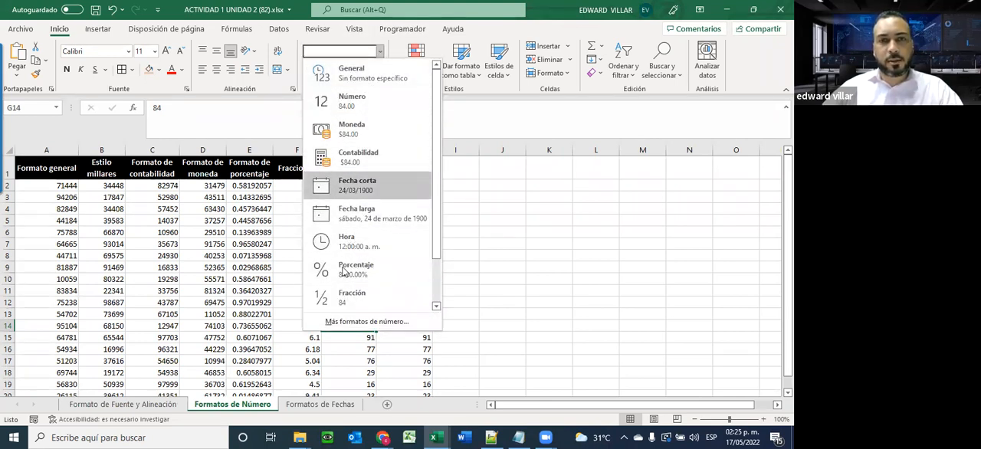
pyautogui.click(362, 322)
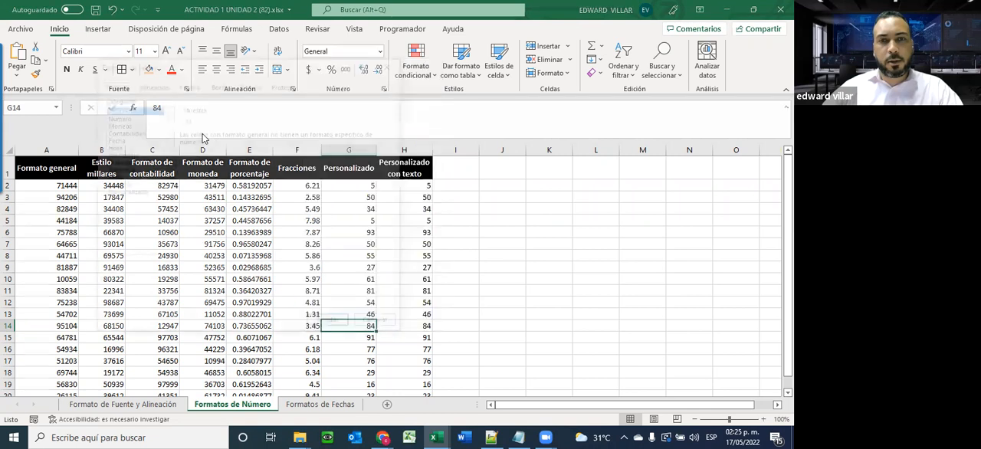
pyautogui.click(114, 124)
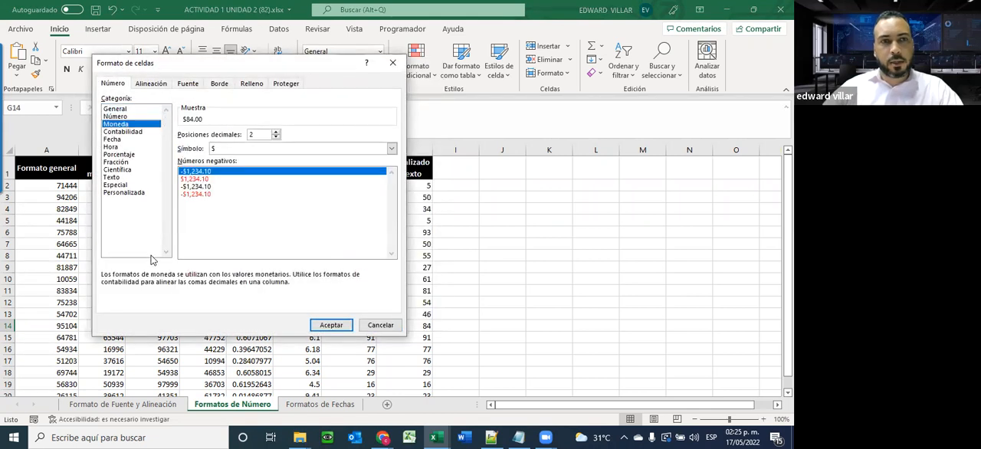
pyautogui.click(121, 132)
pyautogui.click(110, 147)
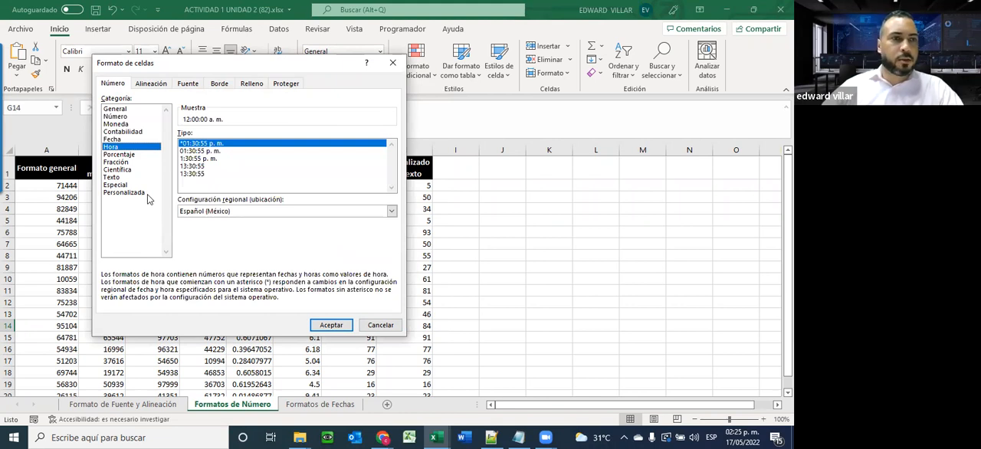
pyautogui.click(381, 325)
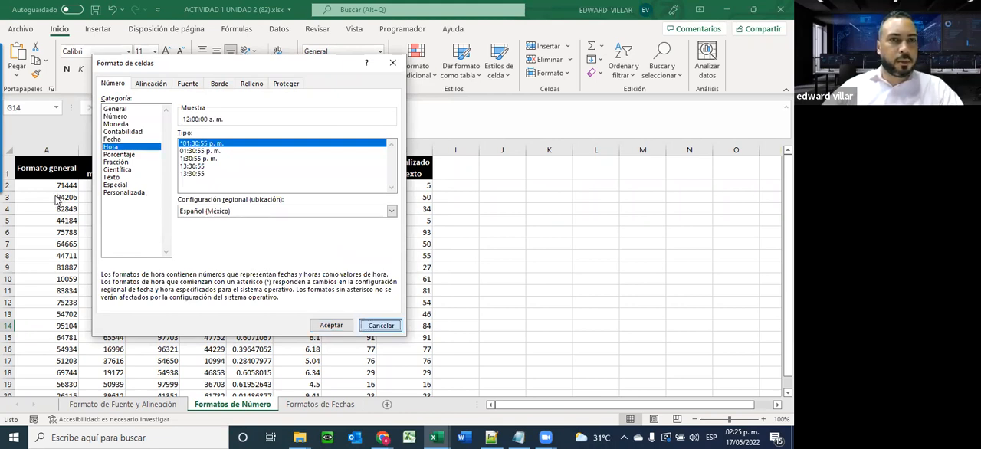
# Examine the unformatted values in the Formato general column, A2:A20
pyautogui.scroll(-2, 56, 192)
pyautogui.scroll(2, 55, 191)
pyautogui.moveTo(56, 186); pyautogui.dragTo(60, 393)
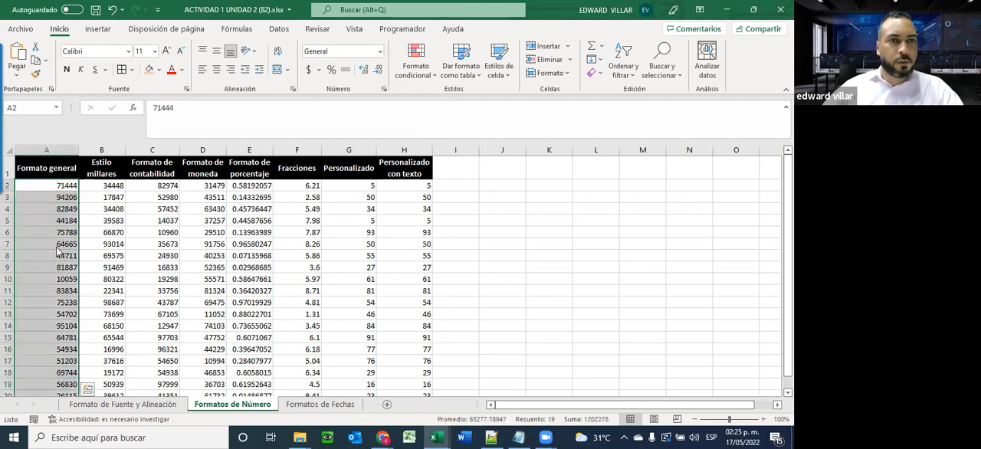
pyautogui.click(59, 290)
pyautogui.click(59, 187)
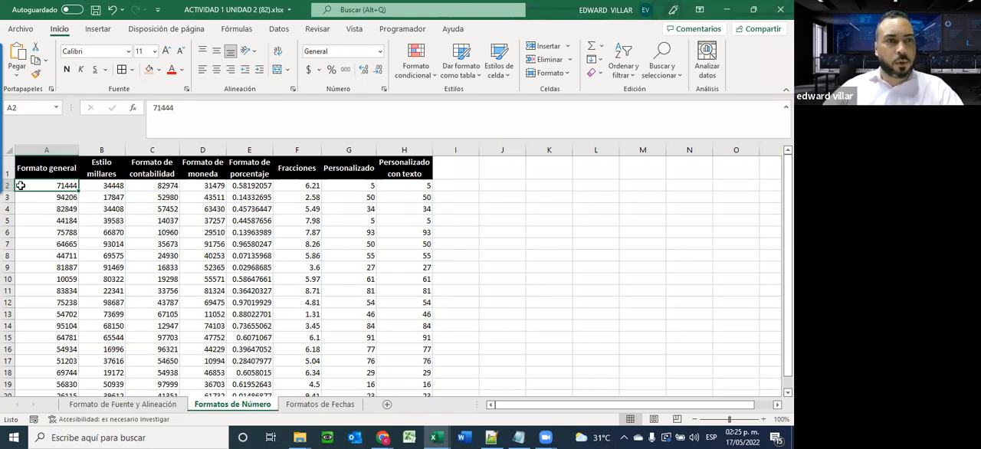
pyautogui.press('Right')
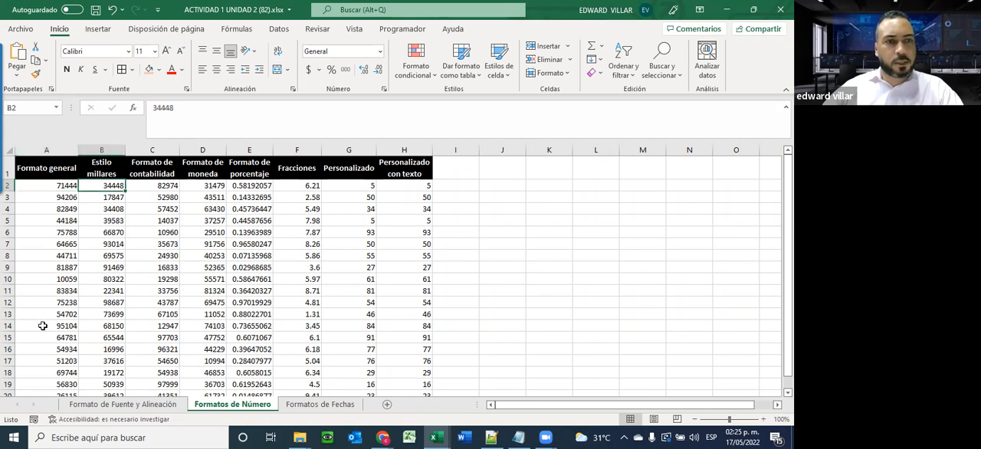
pyautogui.press('Left')
pyautogui.hotkey('shift', 'Down')
pyautogui.hotkey('shift', 'Down')
pyautogui.hotkey('shift', 'Down')
pyautogui.hotkey('shift', 'Down')
pyautogui.hotkey('shift', 'Down')
pyautogui.hotkey('shift', 'Down')
pyautogui.hotkey('shift', 'Down')
pyautogui.hotkey('shift', 'Down')
pyautogui.hotkey('shift', 'Down')
pyautogui.hotkey('shift', 'Down')
pyautogui.hotkey('shift', 'Down')
pyautogui.hotkey('shift', 'Down')
pyautogui.hotkey('shift', 'Down')
pyautogui.hotkey('shift', 'Down')
pyautogui.hotkey('shift', 'Down')
pyautogui.hotkey('shift', 'Down')
pyautogui.hotkey('shift', 'Down')
pyautogui.hotkey('shift', 'Down')
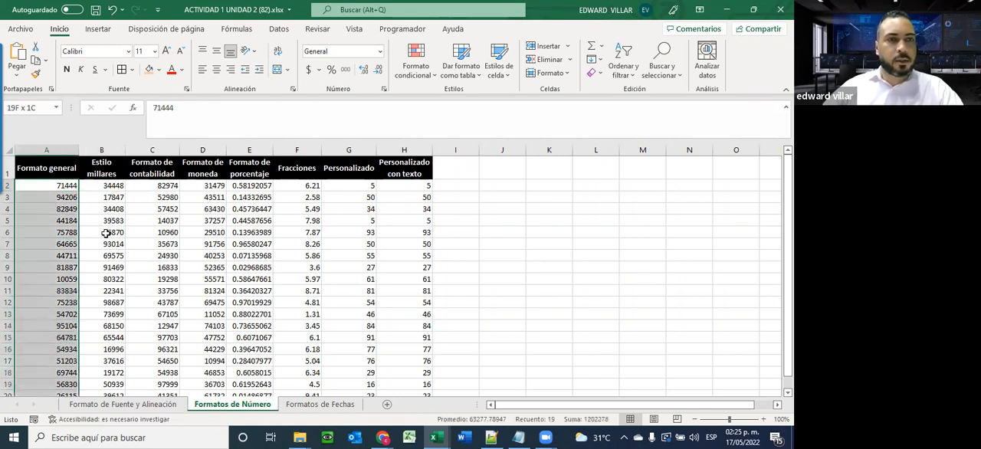
pyautogui.scroll(1, 103, 397)
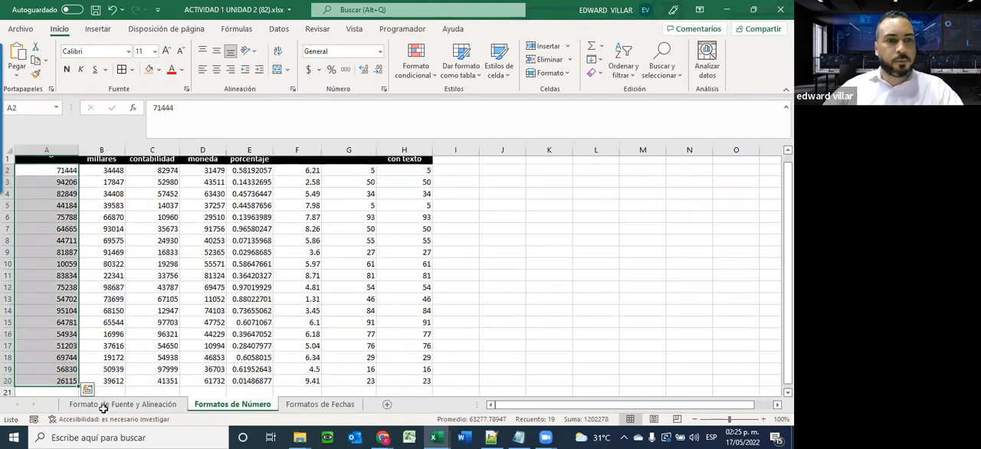
# Apply the Estilo millares format to B2:B20 and compare several formatted cells with their underlying values
pyautogui.moveTo(102, 183); pyautogui.dragTo(102, 303)
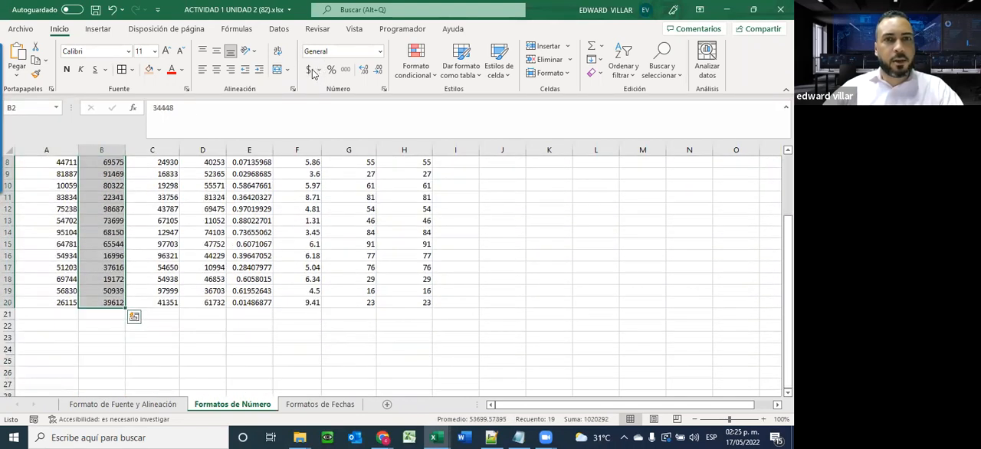
pyautogui.scroll(3, 102, 302)
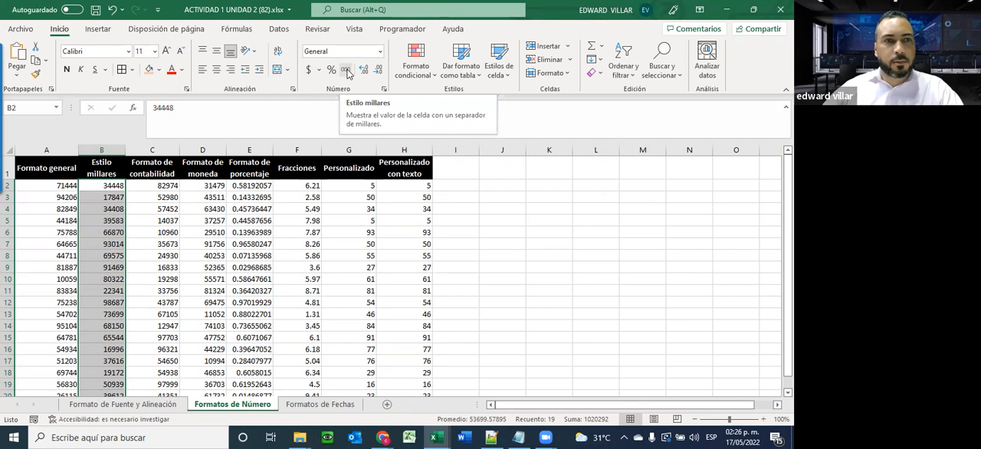
pyautogui.click(347, 69)
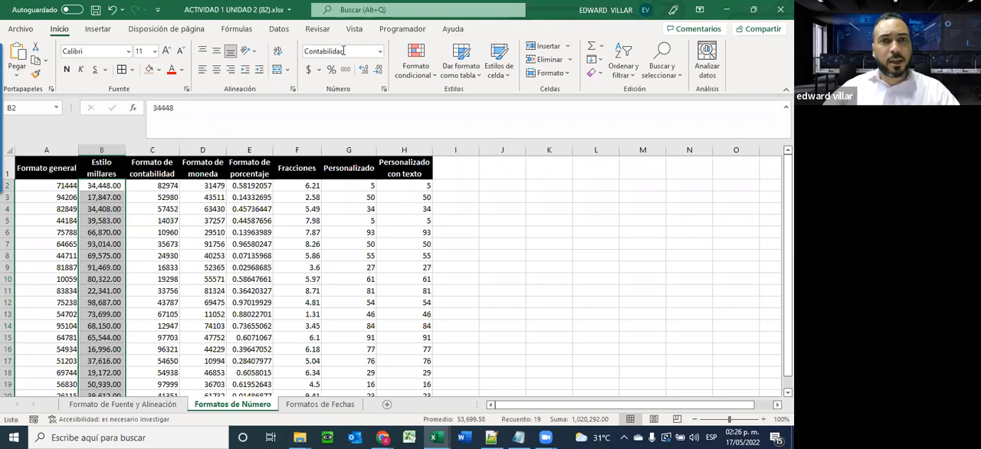
pyautogui.click(91, 206)
pyautogui.click(100, 197)
pyautogui.click(103, 187)
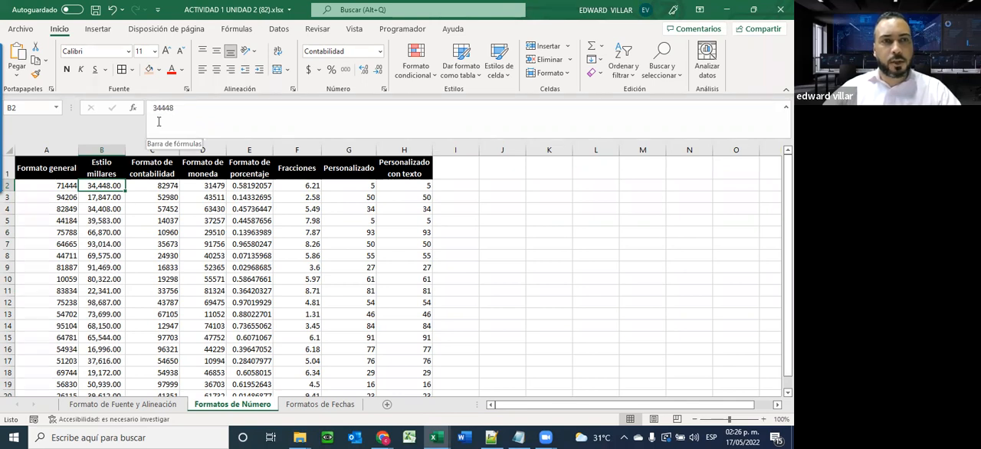
pyautogui.click(93, 256)
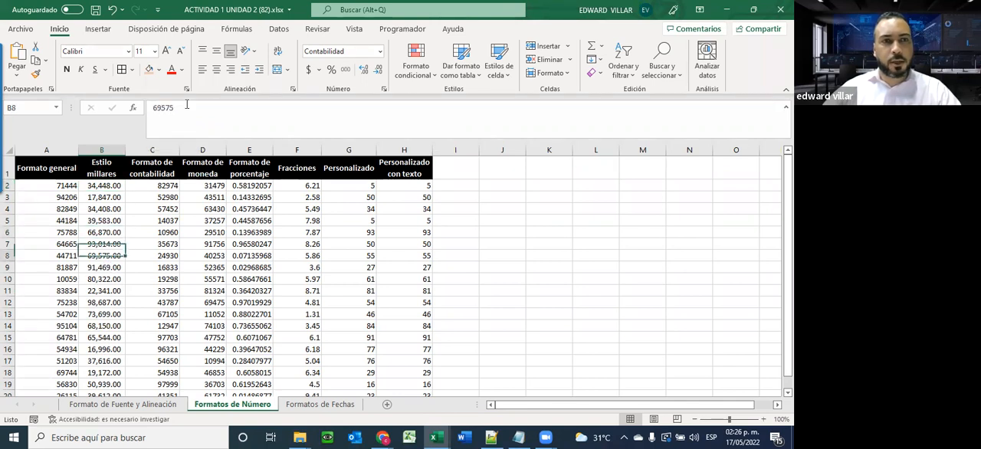
pyautogui.click(86, 305)
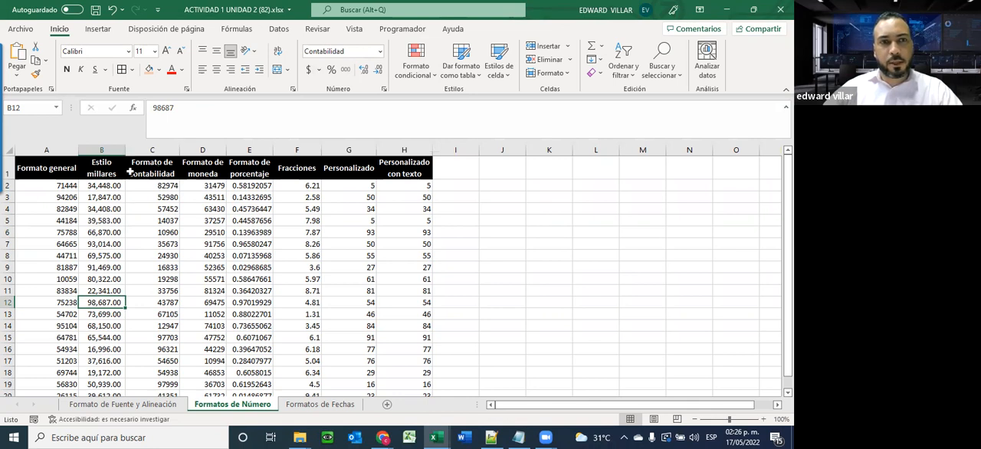
# Apply the Contabilidad number format to the Formato de contabilidad values in C2:C20
pyautogui.moveTo(151, 189); pyautogui.dragTo(152, 373)
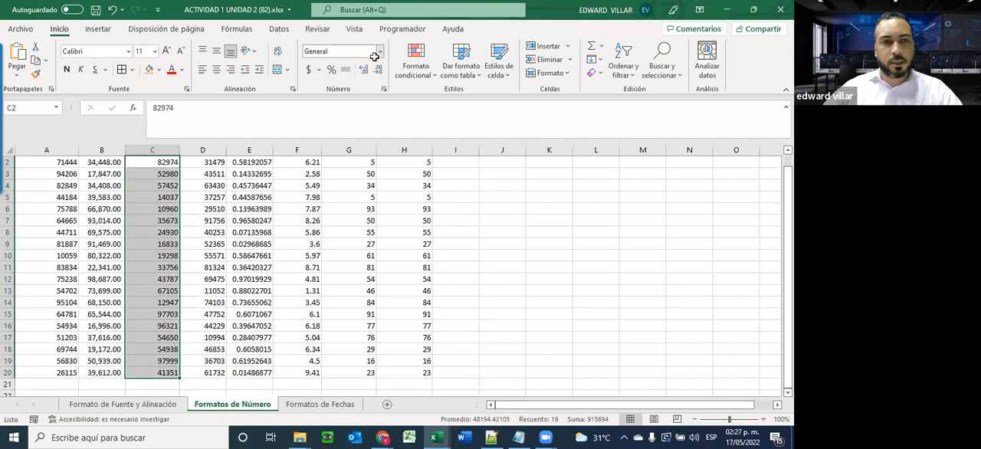
pyautogui.click(379, 51)
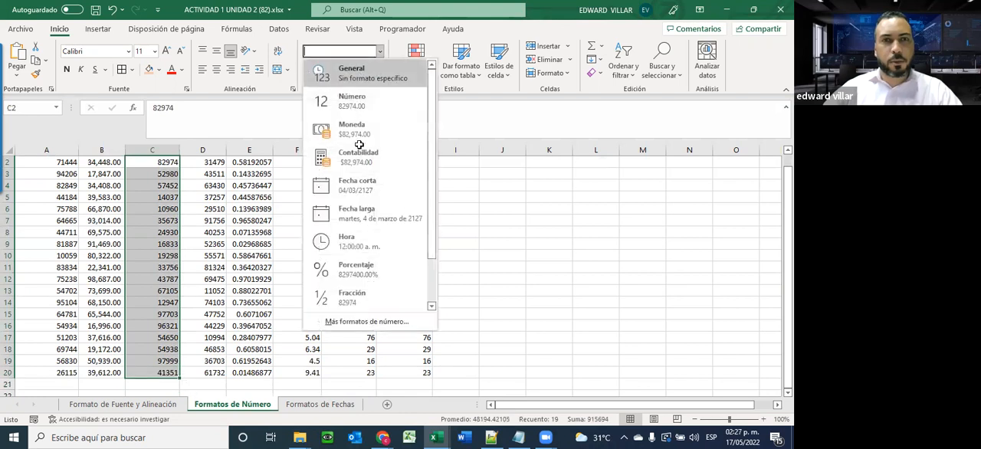
pyautogui.press('Down')
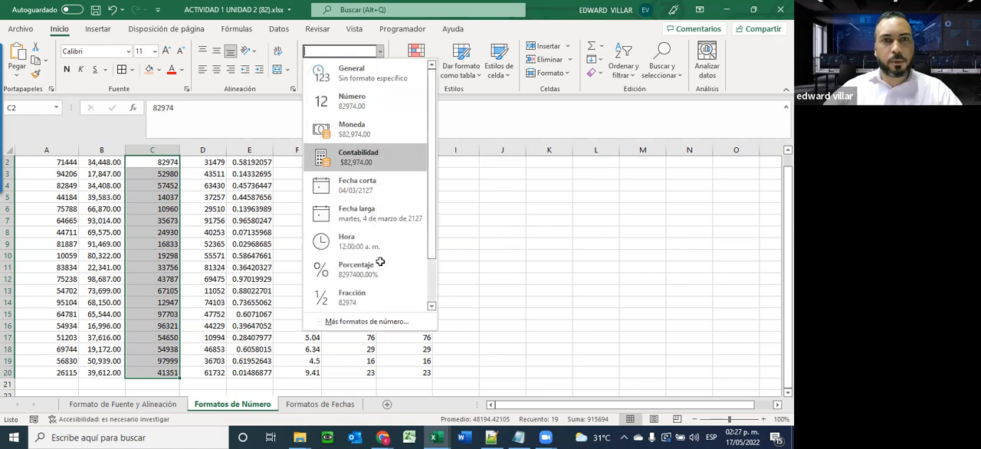
pyautogui.press('Return')
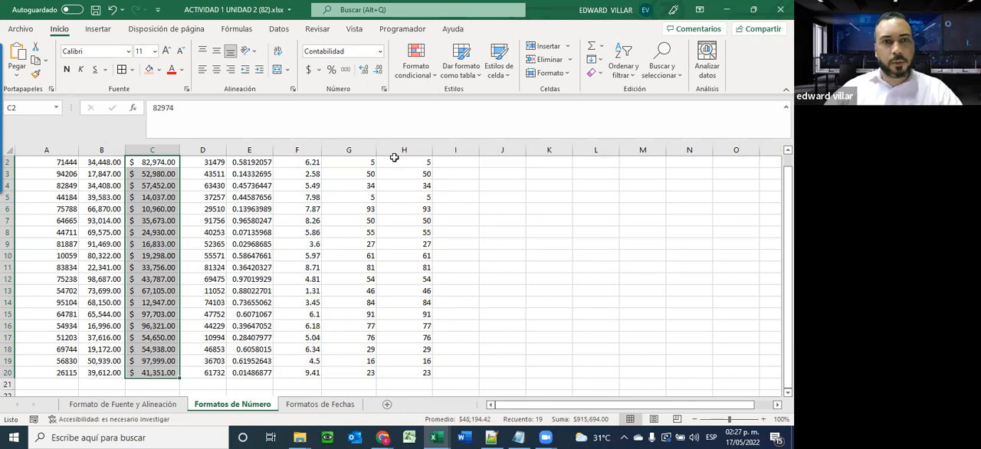
pyautogui.scroll(1, 394, 157)
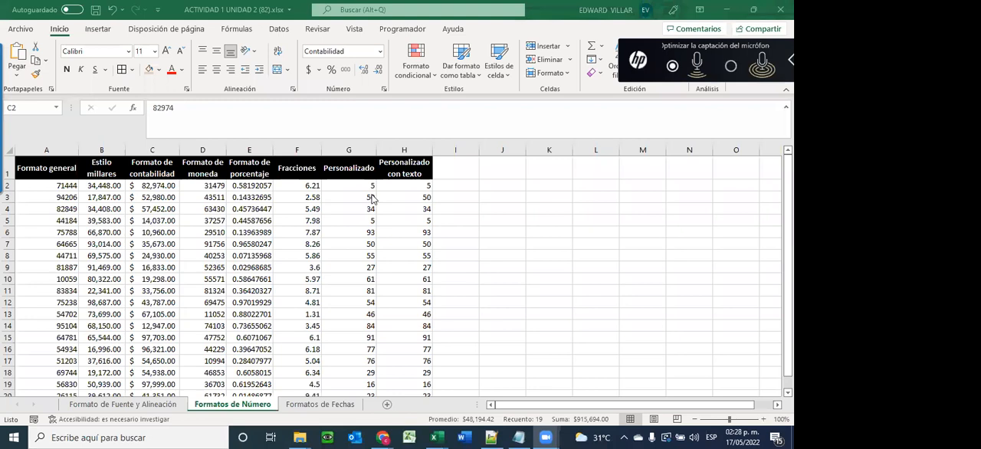
# Look through the currency symbols offered for the Contabilidad format of C2:C20 without changing the symbol
pyautogui.click(141, 203)
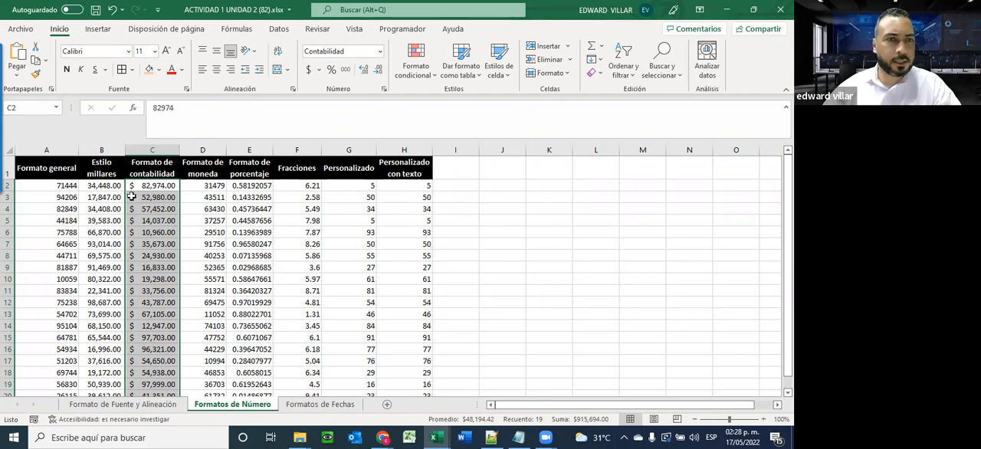
pyautogui.click(319, 70)
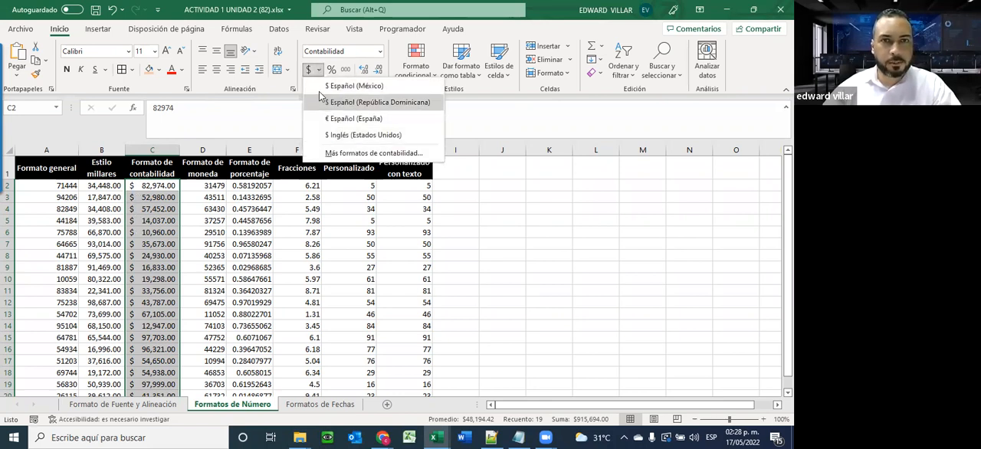
pyautogui.click(375, 154)
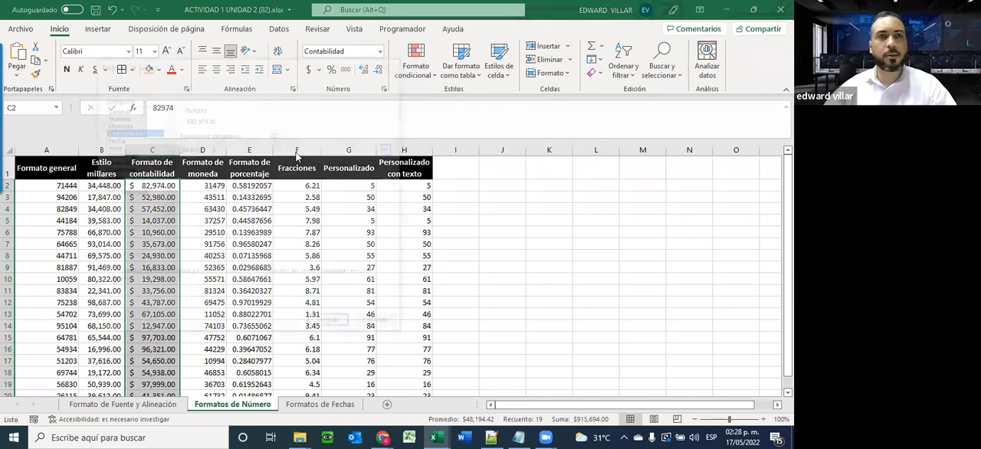
pyautogui.click(392, 148)
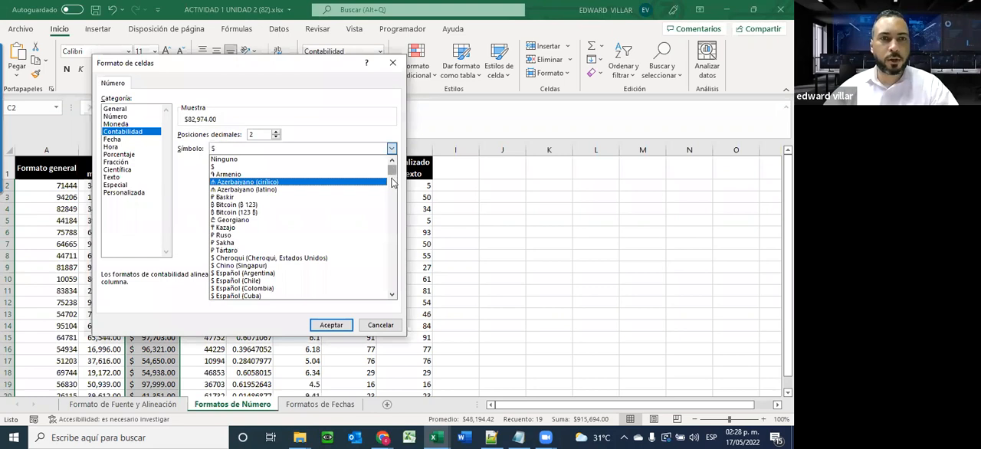
pyautogui.scroll(-15, 392, 199)
pyautogui.scroll(-15, 390, 236)
pyautogui.scroll(-3, 388, 292)
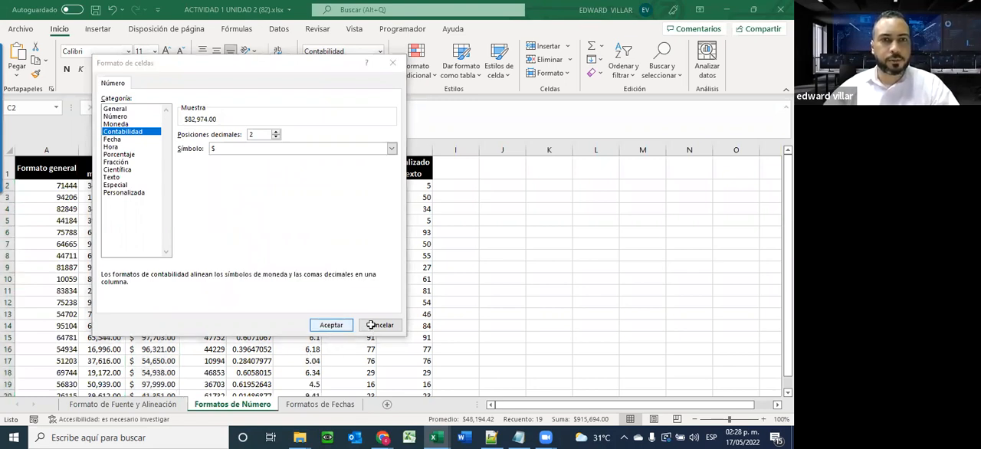
pyautogui.click(395, 62)
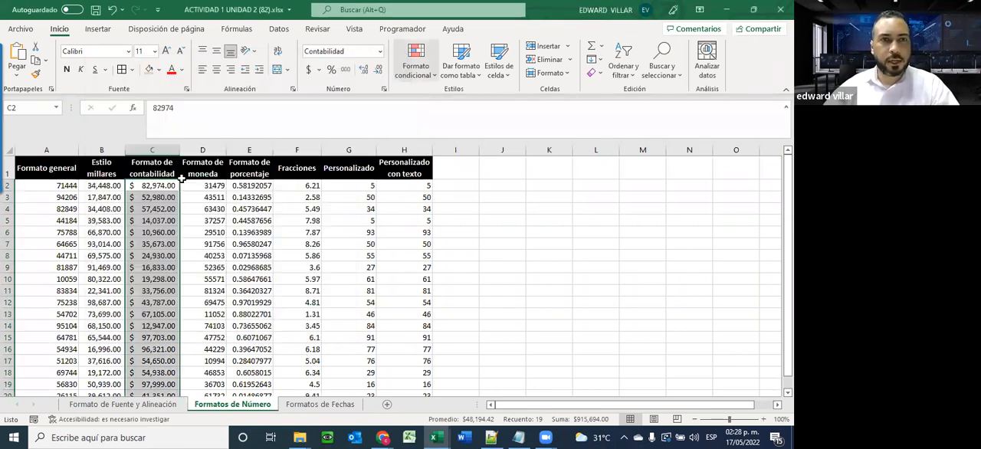
# Try 3 decimal places in the Contabilidad format of C2:C20, return to 2 and accept
pyautogui.click(380, 52)
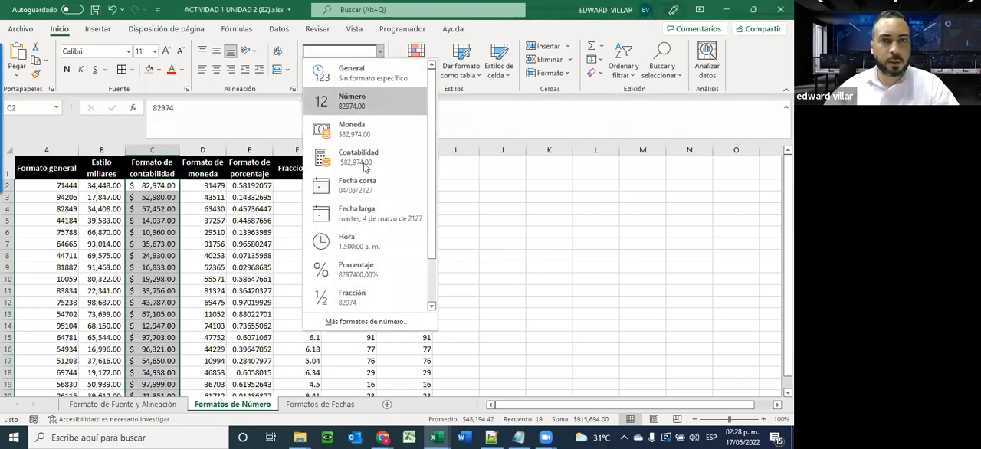
pyautogui.click(358, 325)
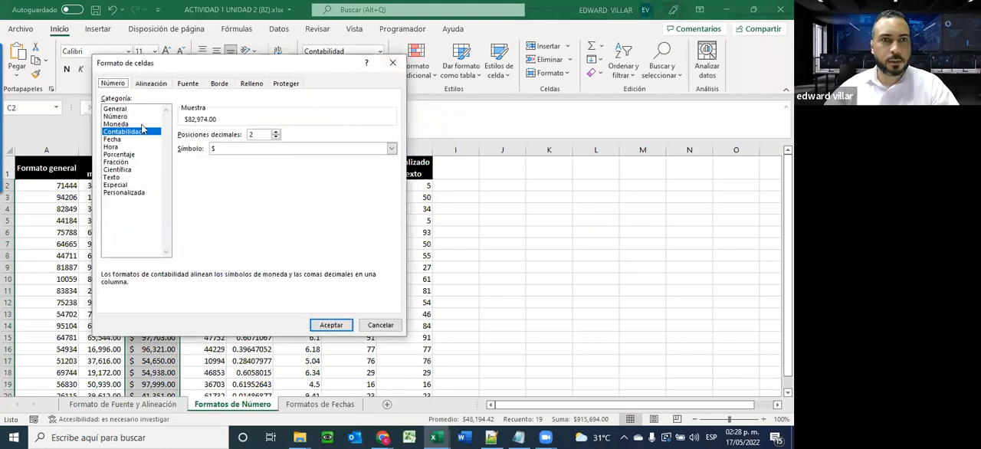
pyautogui.click(277, 132)
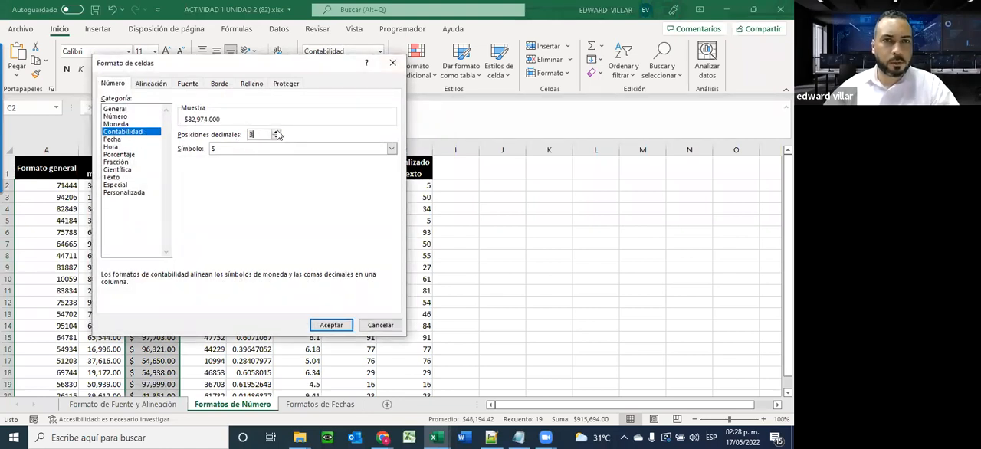
pyautogui.click(277, 132)
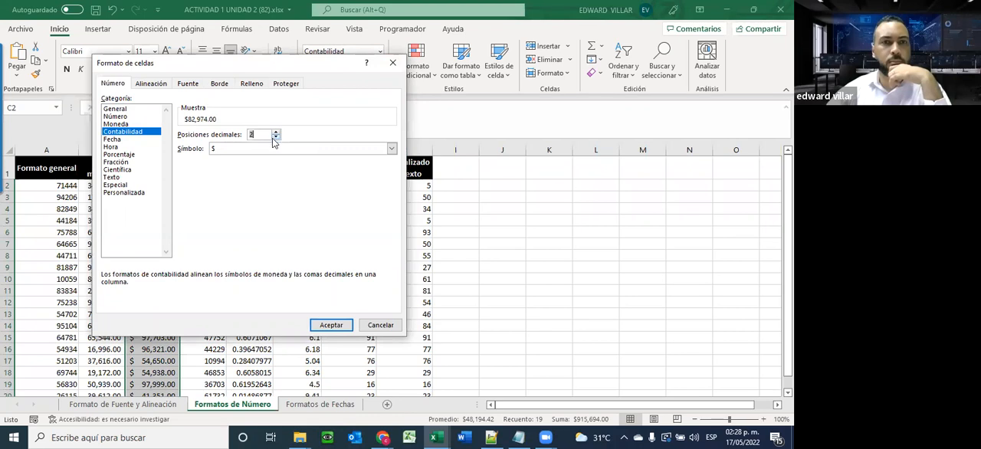
pyautogui.click(322, 325)
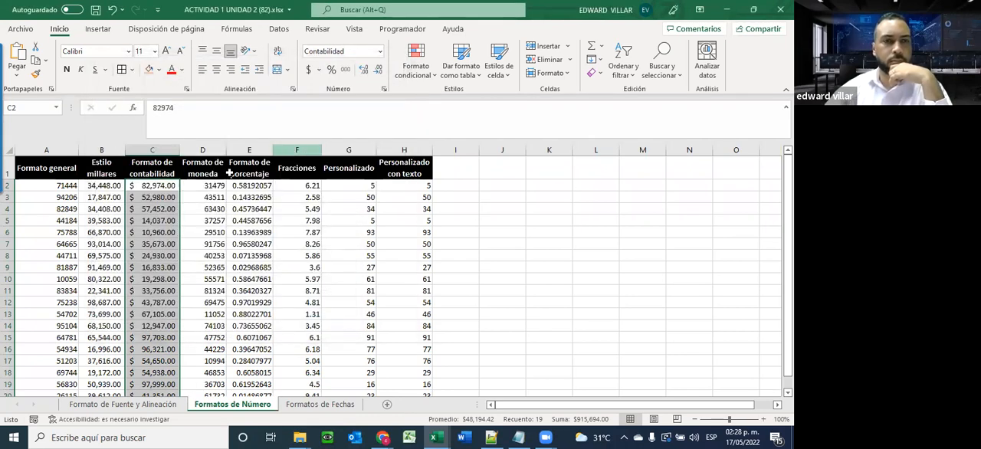
# Apply the Moneda number format to the Formato de moneda values in D2:D20
pyautogui.moveTo(204, 186); pyautogui.dragTo(207, 295)
pyautogui.click(380, 51)
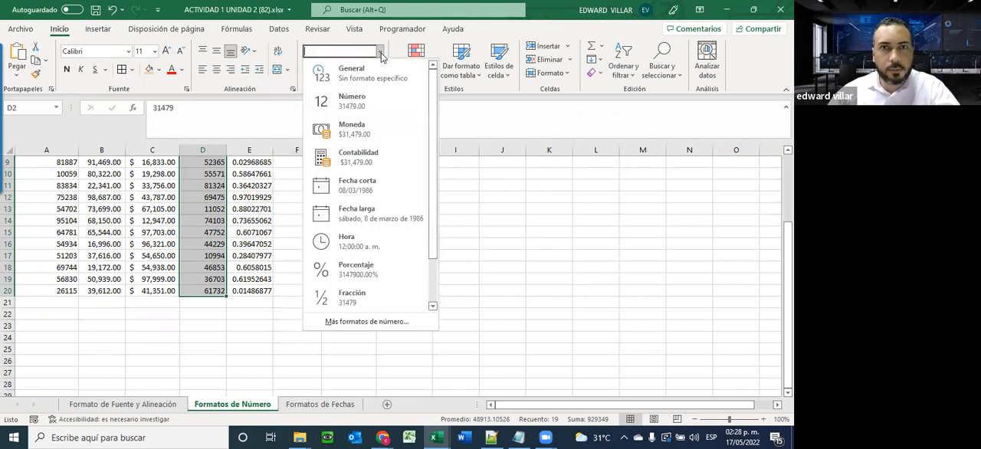
pyautogui.click(365, 131)
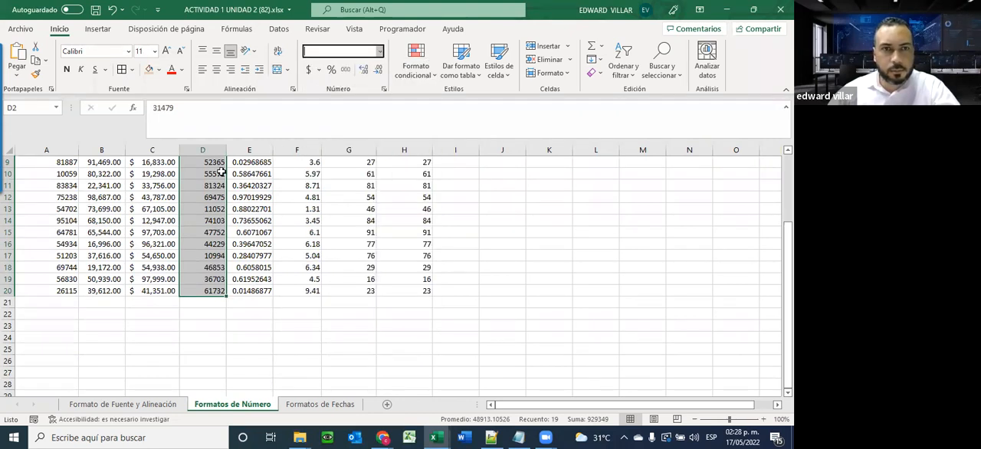
pyautogui.scroll(3, 207, 184)
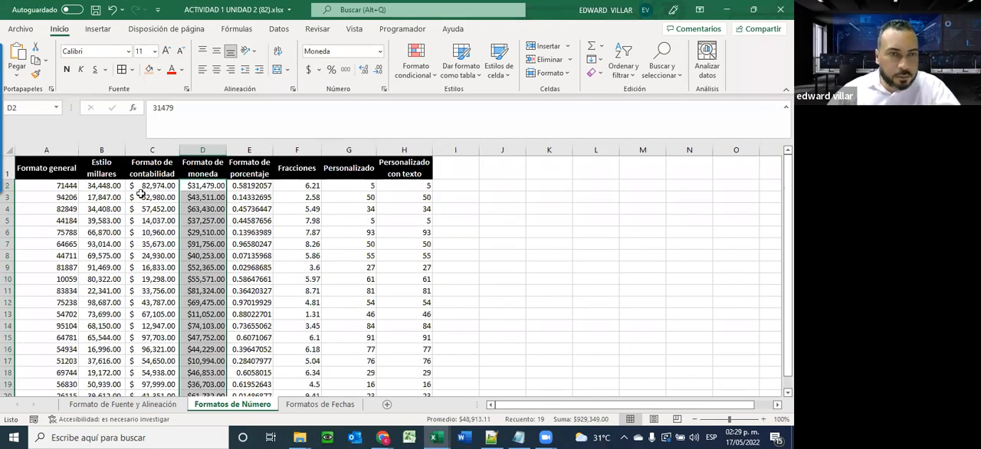
# Compare the Moneda and Contabilidad format settings for D2:D20 and accept Moneda with 2 decimal places and the $ symbol
pyautogui.click(380, 54)
pyautogui.click(331, 321)
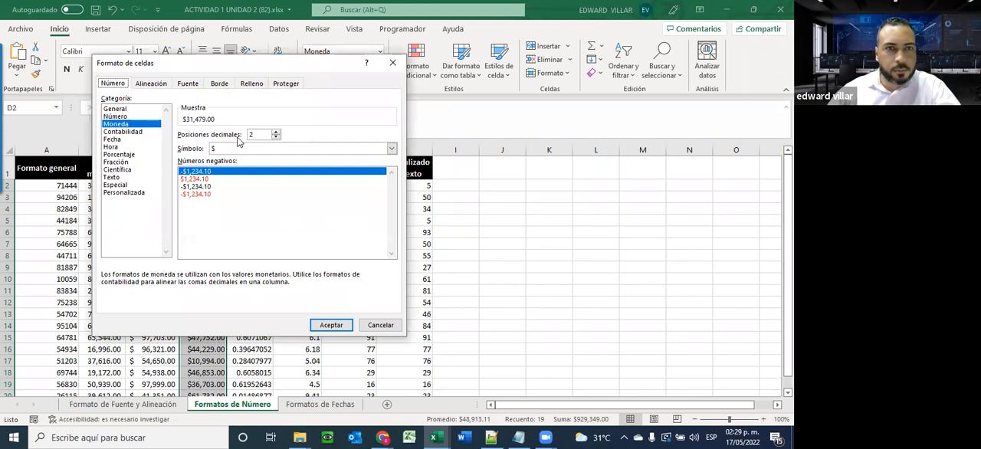
pyautogui.click(127, 133)
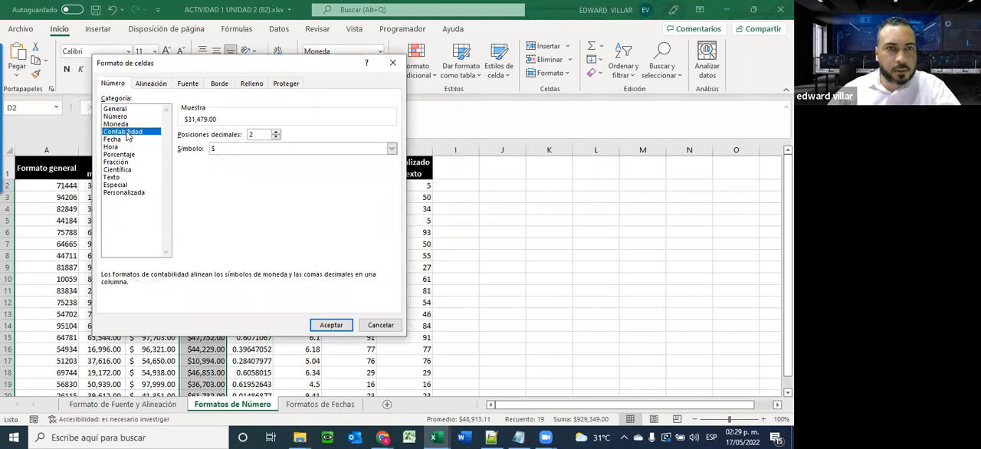
pyautogui.click(115, 124)
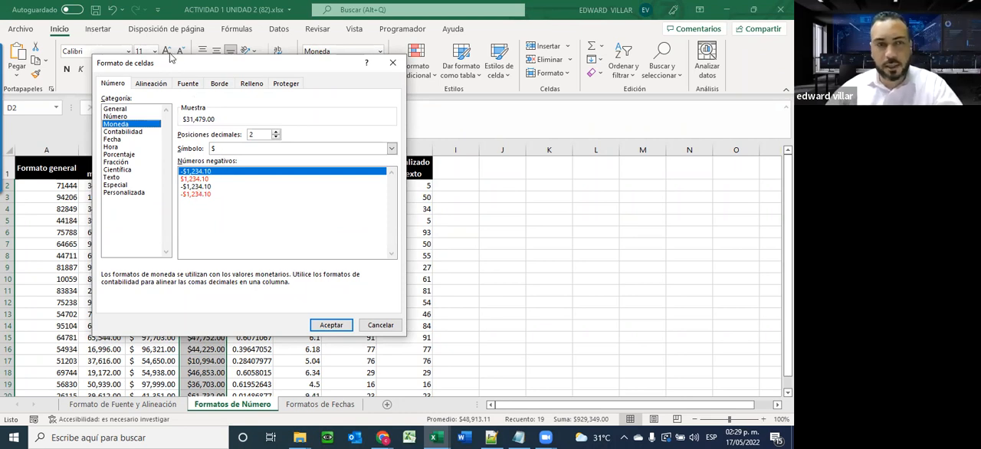
pyautogui.moveTo(184, 63); pyautogui.dragTo(414, 64)
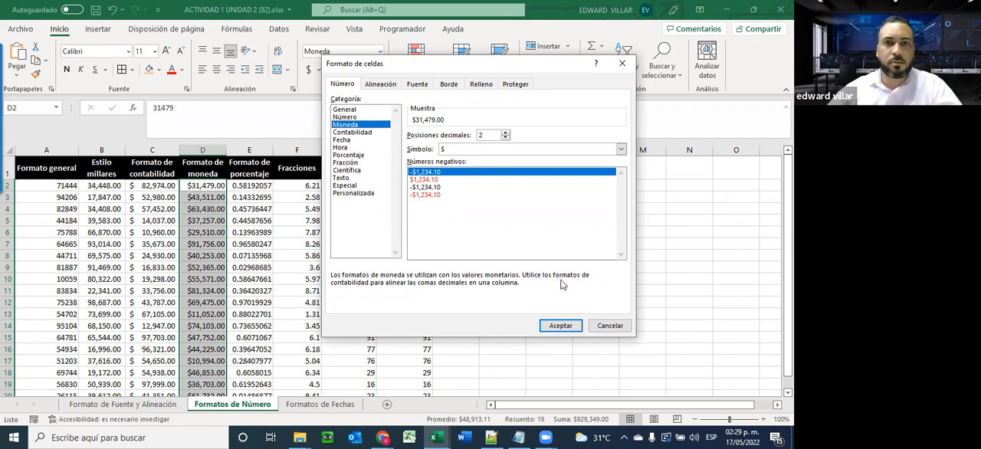
pyautogui.click(568, 326)
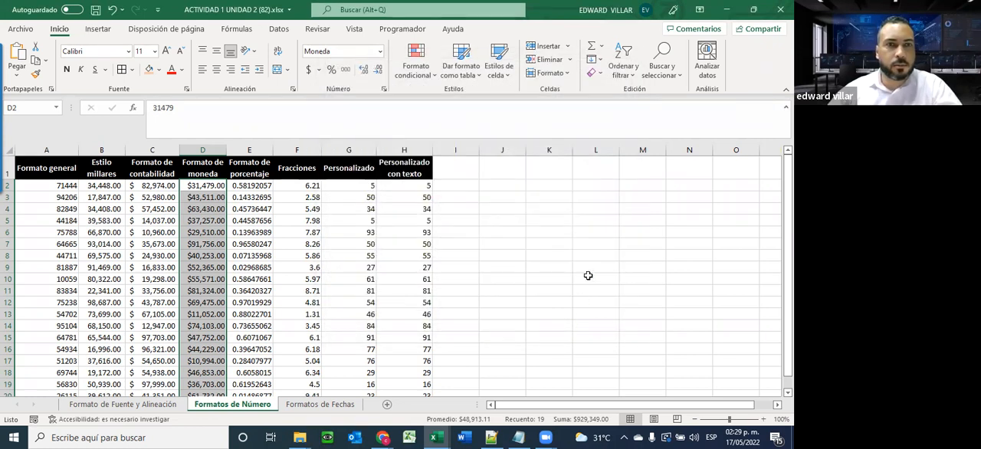
# Apply the Porcentaje number format to the Formato de porcentaje values in E2:E20
pyautogui.moveTo(252, 186); pyautogui.dragTo(253, 375)
pyautogui.moveTo(250, 320); pyautogui.dragTo(258, 291)
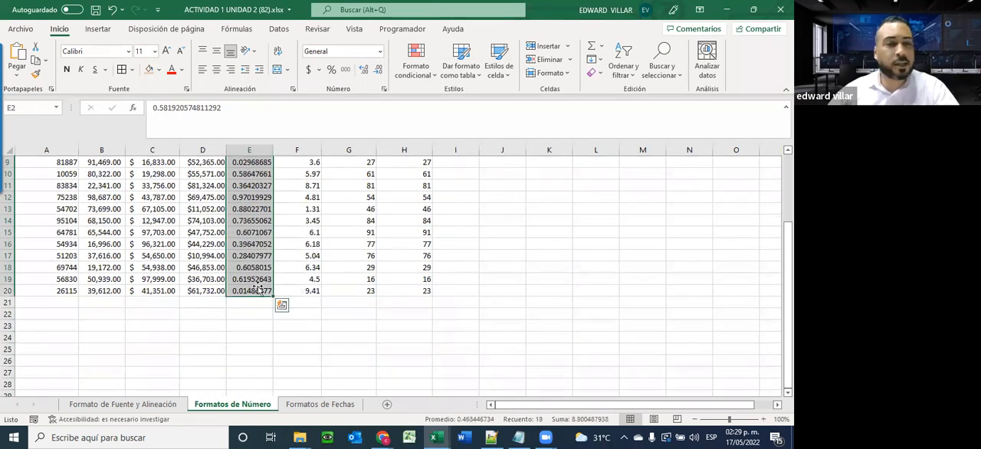
pyautogui.click(381, 52)
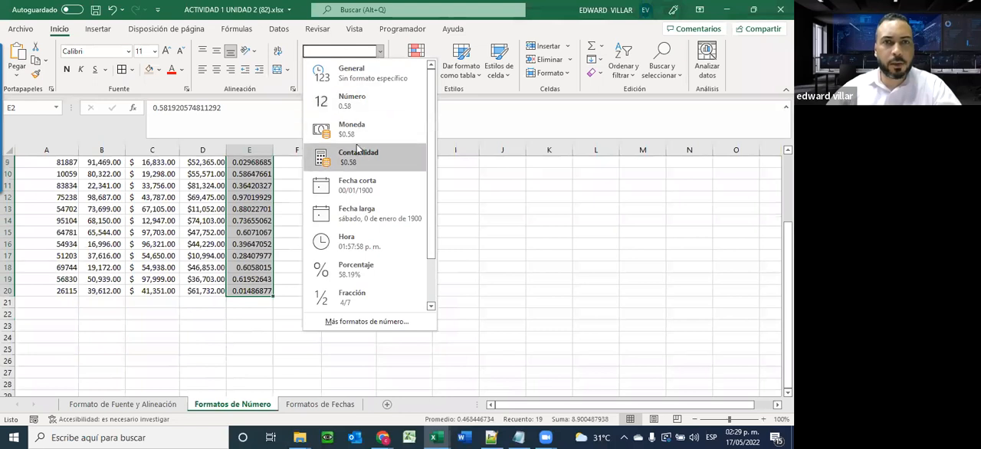
pyautogui.click(363, 267)
pyautogui.scroll(3, 322, 253)
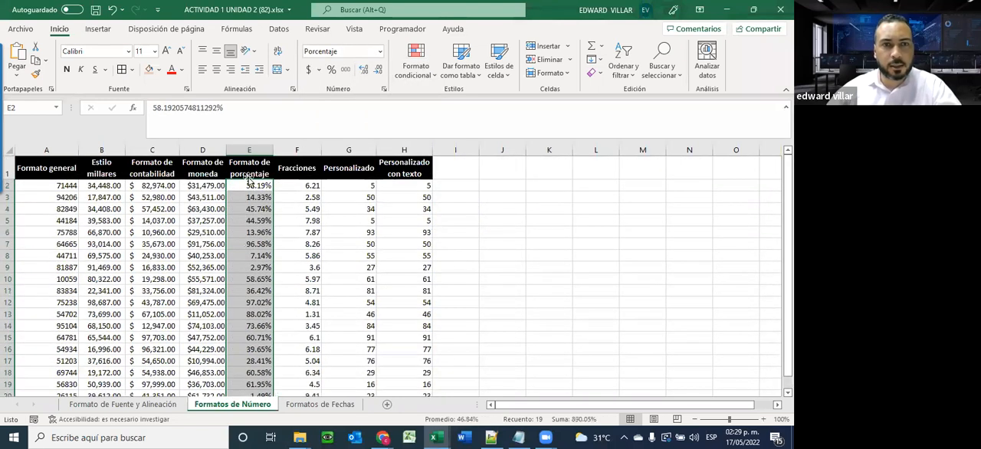
pyautogui.click(247, 190)
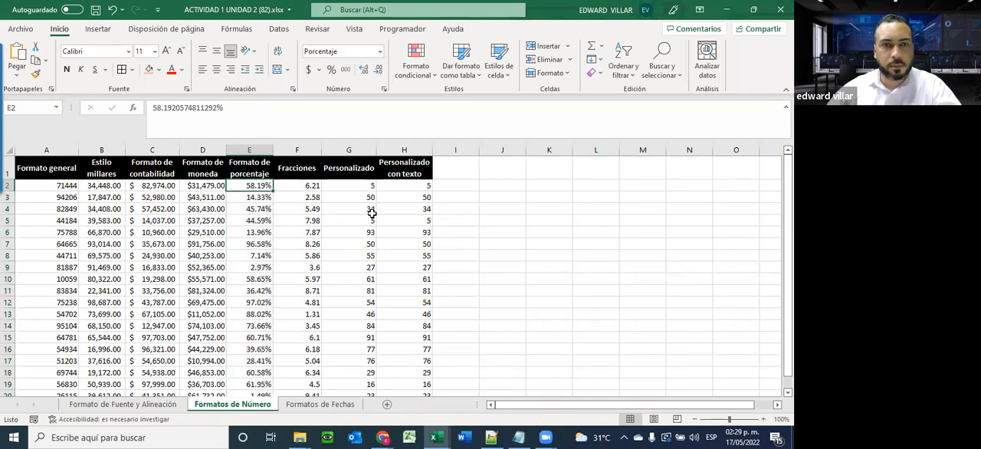
# Format the Fracciones values in F2:F20 as Fracción with the type Hasta dos dígitos (21/25)
pyautogui.moveTo(291, 186); pyautogui.dragTo(291, 375)
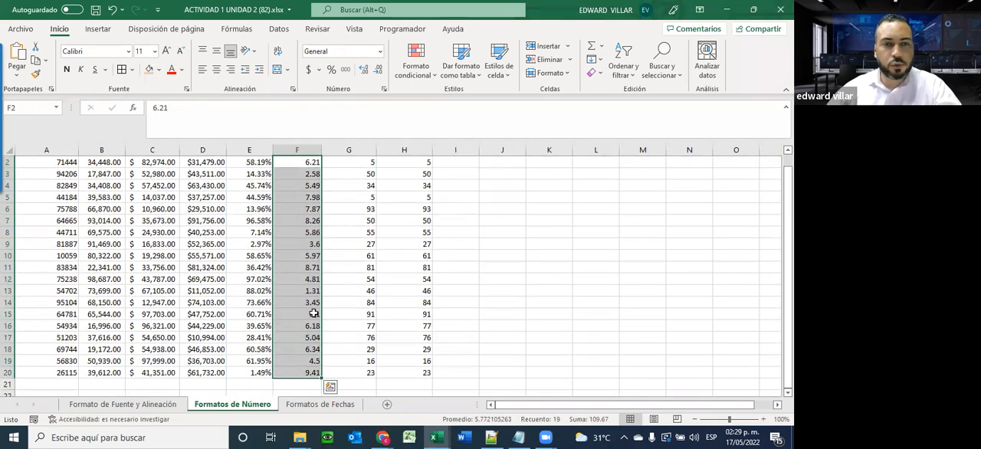
pyautogui.click(379, 51)
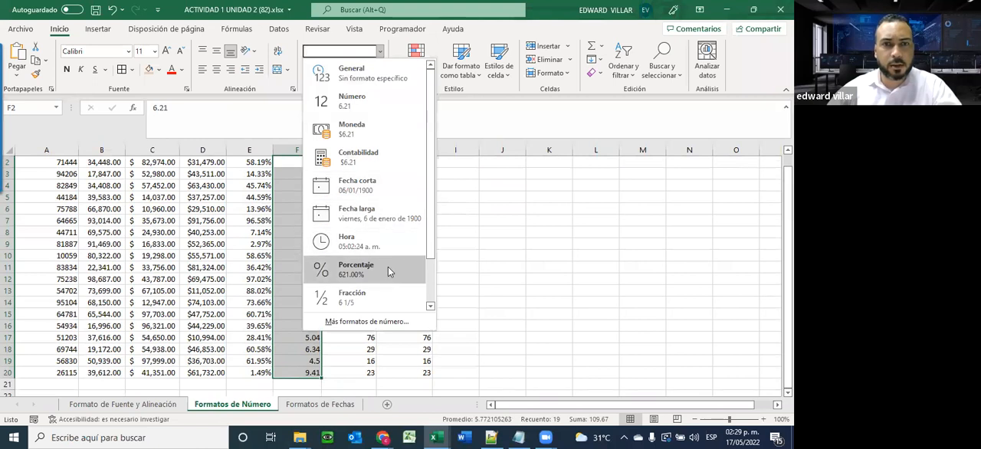
pyautogui.scroll(-1, 384, 267)
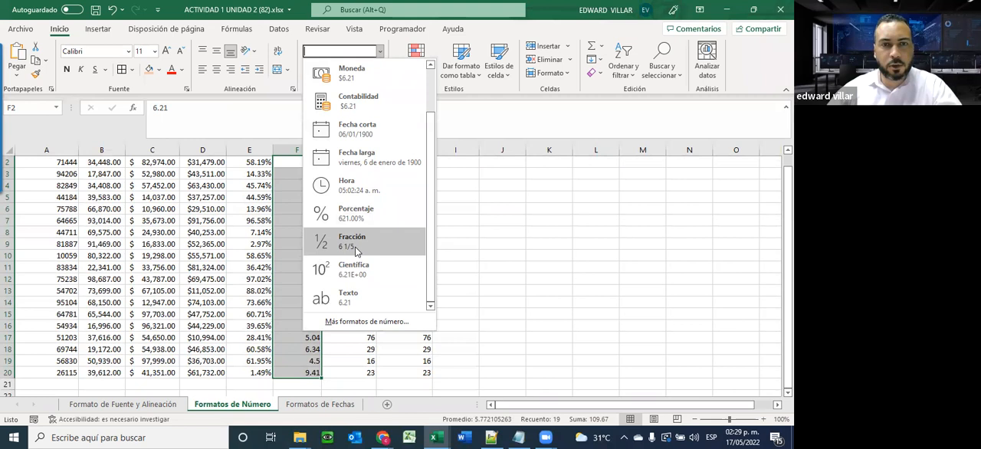
pyautogui.click(368, 322)
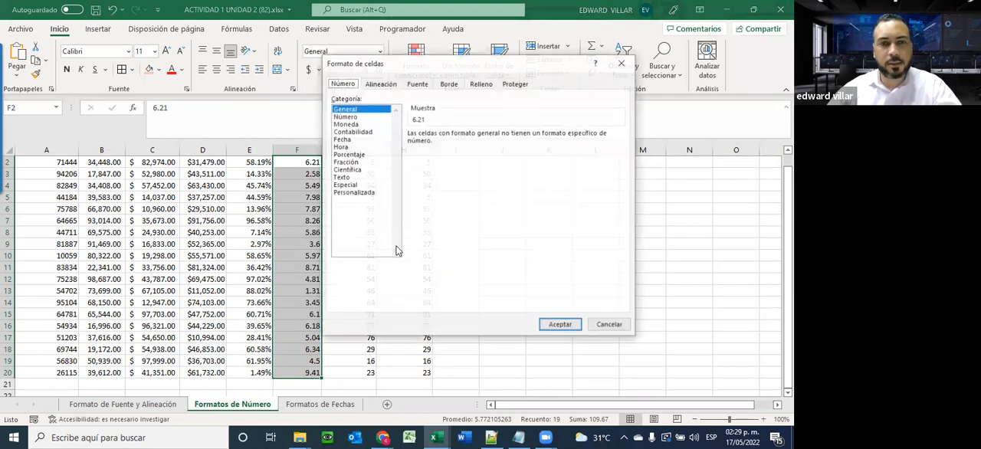
pyautogui.click(345, 162)
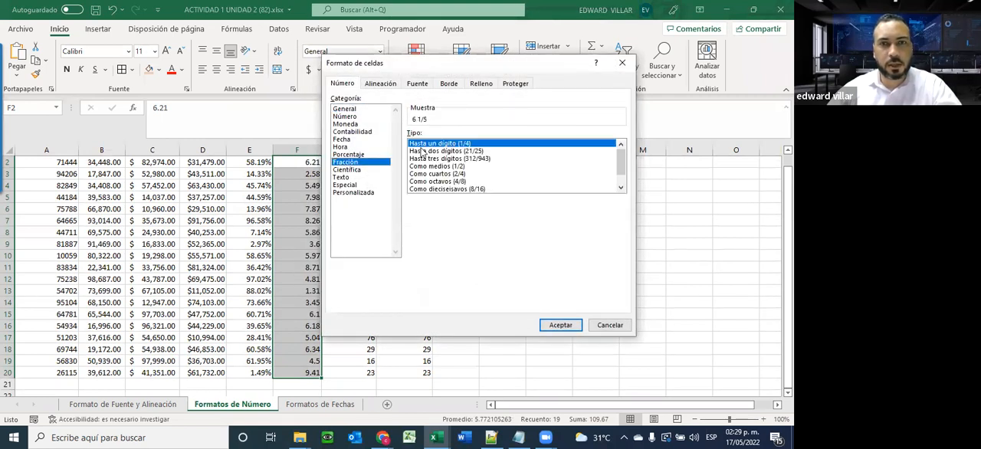
pyautogui.click(621, 187)
pyautogui.click(622, 156)
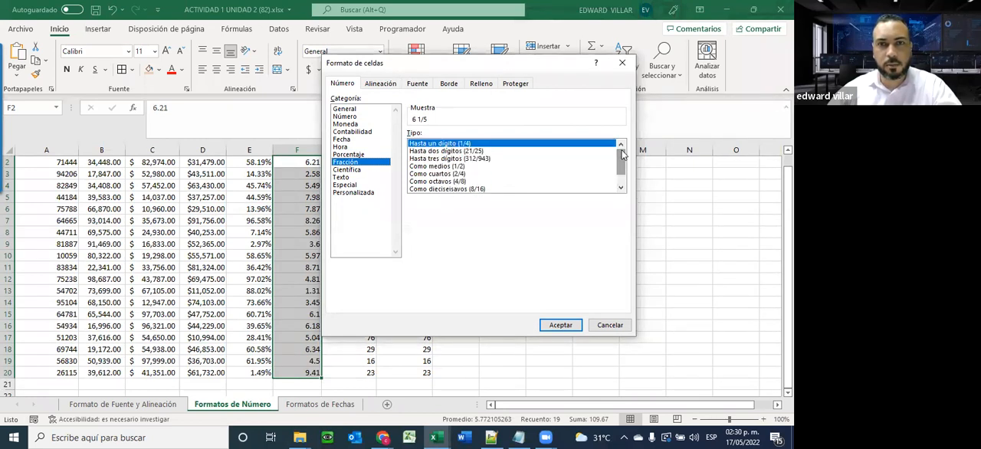
pyautogui.click(441, 152)
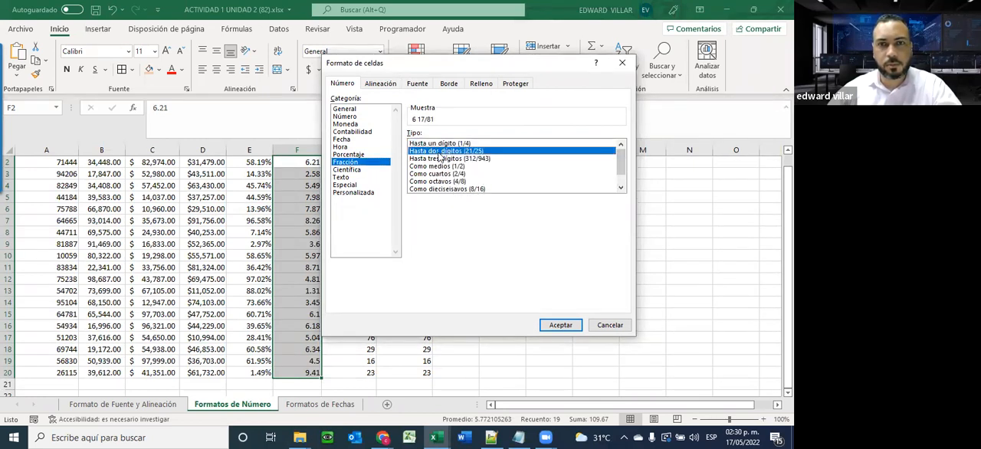
pyautogui.press('Return')
pyautogui.scroll(1, 465, 286)
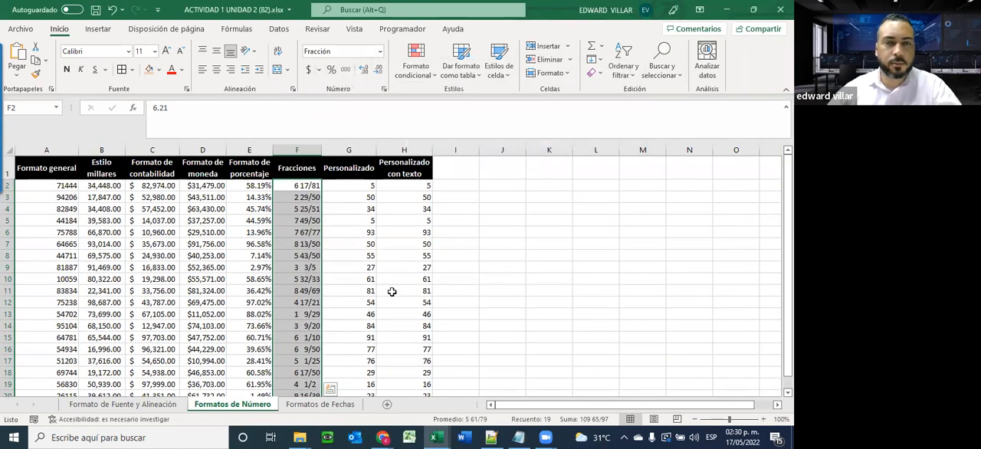
# Select the Personalizado values in G2:G20 and open the Personalizada category of their cell number format
pyautogui.moveTo(350, 185); pyautogui.dragTo(358, 322)
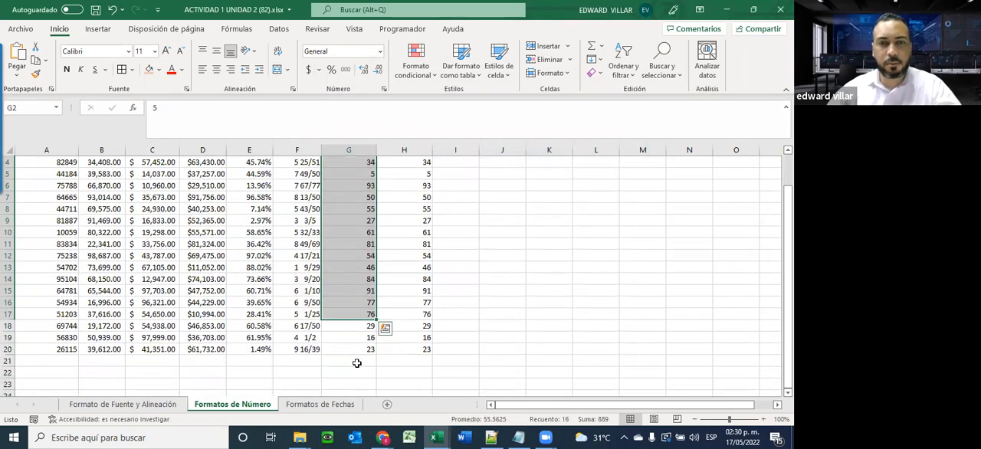
pyautogui.scroll(1, 357, 363)
pyautogui.click(349, 191)
pyautogui.moveTo(349, 191); pyautogui.dragTo(355, 349)
pyautogui.scroll(1, 414, 261)
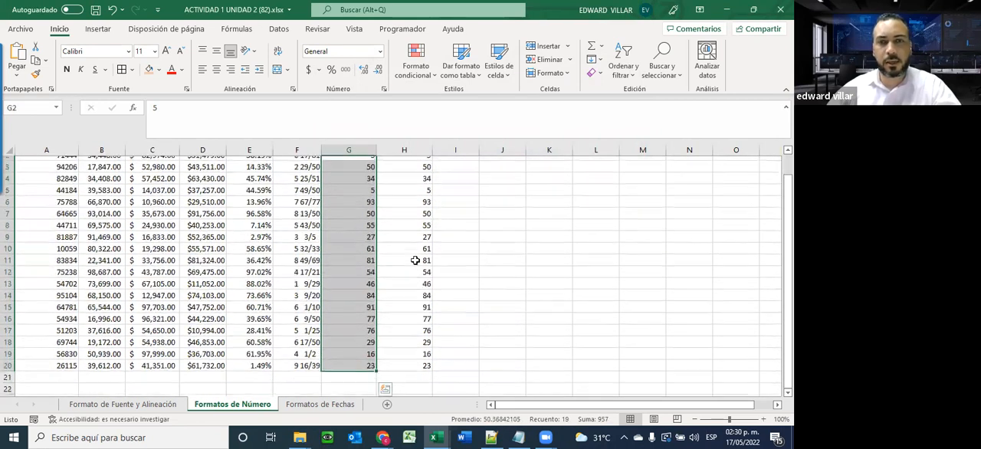
pyautogui.scroll(1, 415, 260)
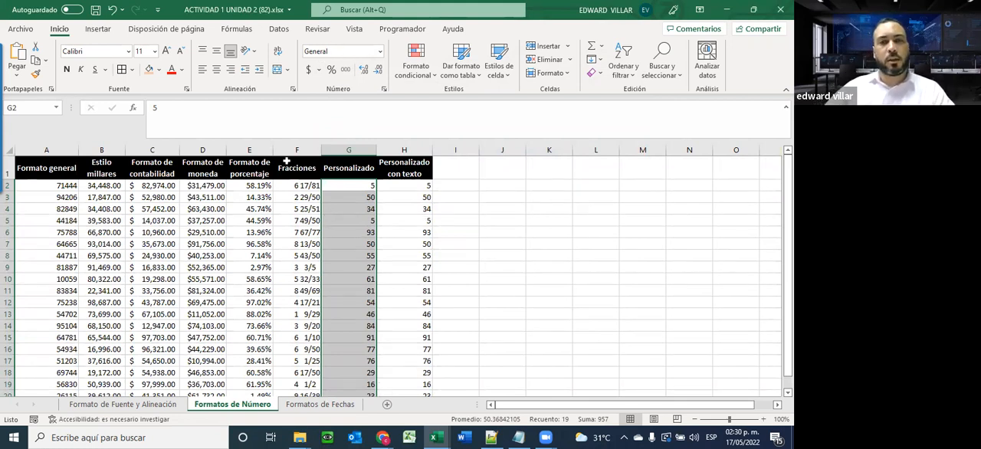
pyautogui.click(380, 52)
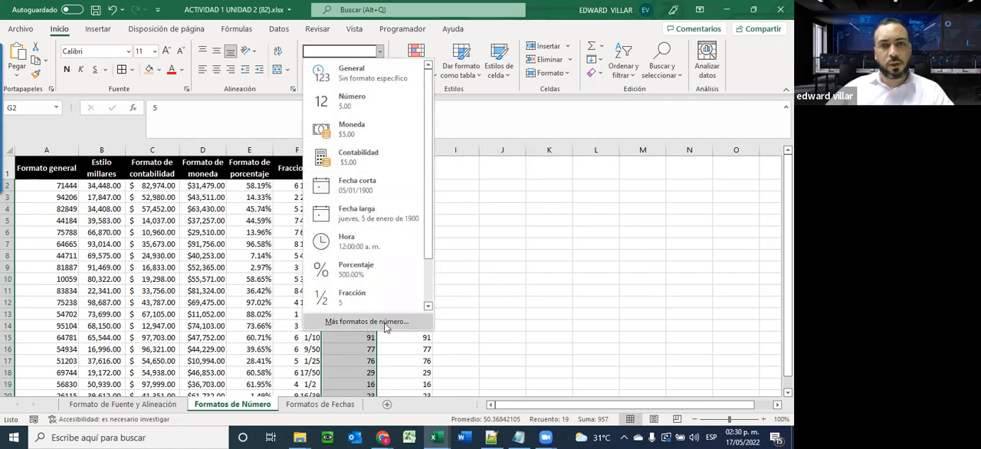
pyautogui.click(386, 323)
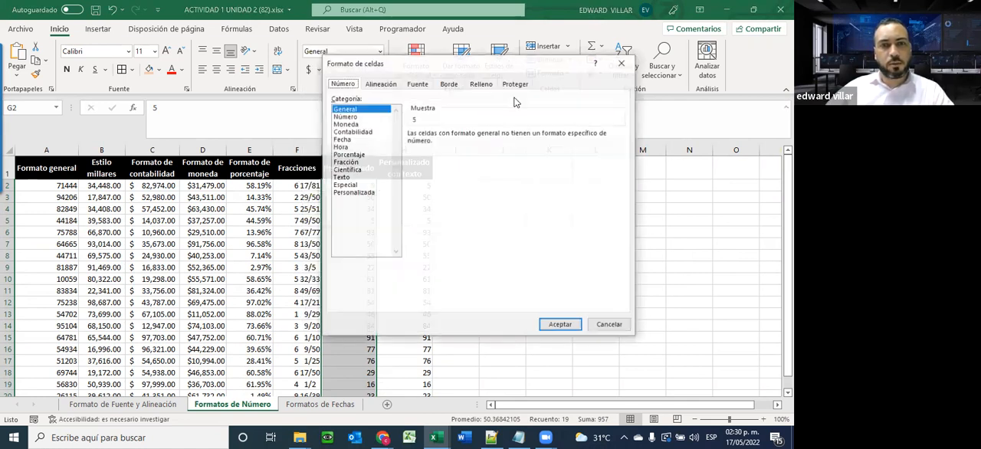
pyautogui.click(363, 193)
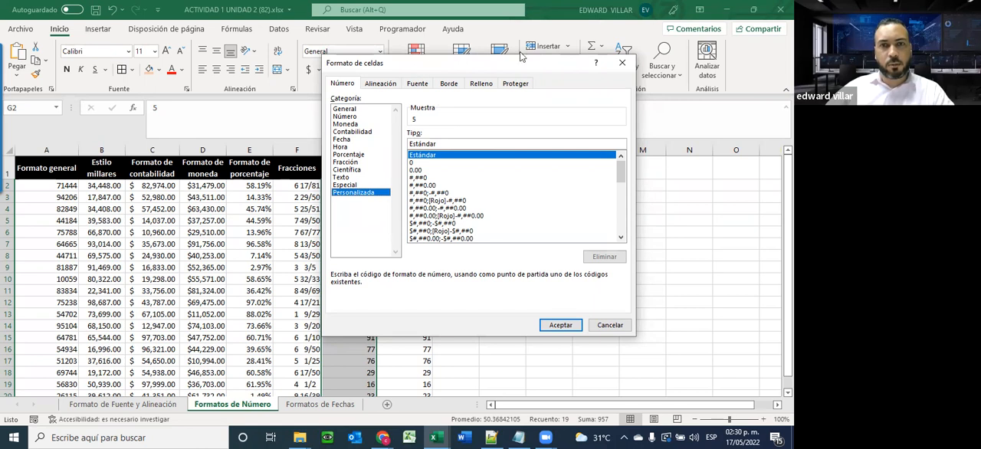
# Replace the Estándar type code with ## in the custom number format for G2:G20, keeping the column in view
pyautogui.moveTo(521, 58); pyautogui.dragTo(620, 47)
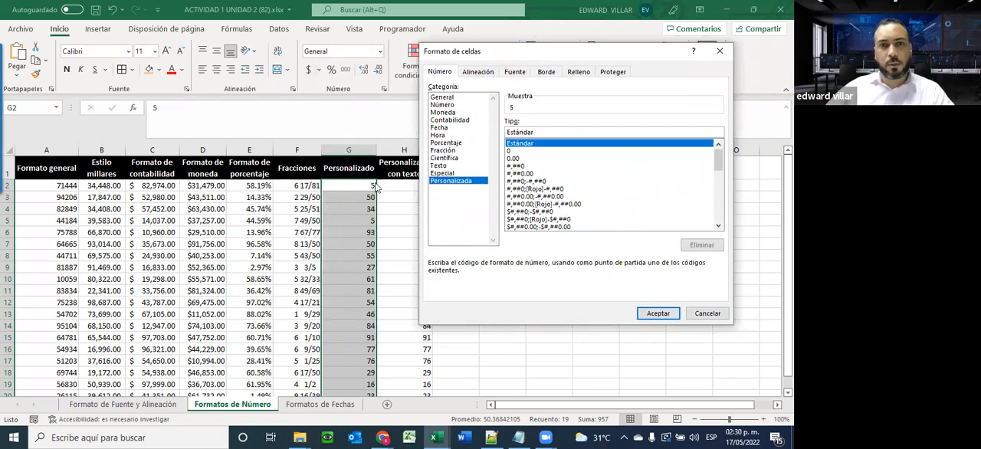
pyautogui.moveTo(550, 132); pyautogui.dragTo(484, 134)
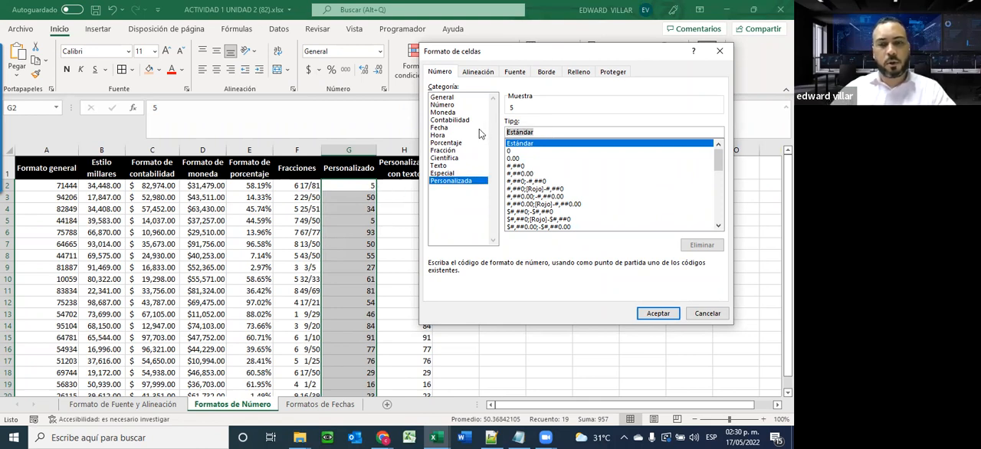
pyautogui.write('##')
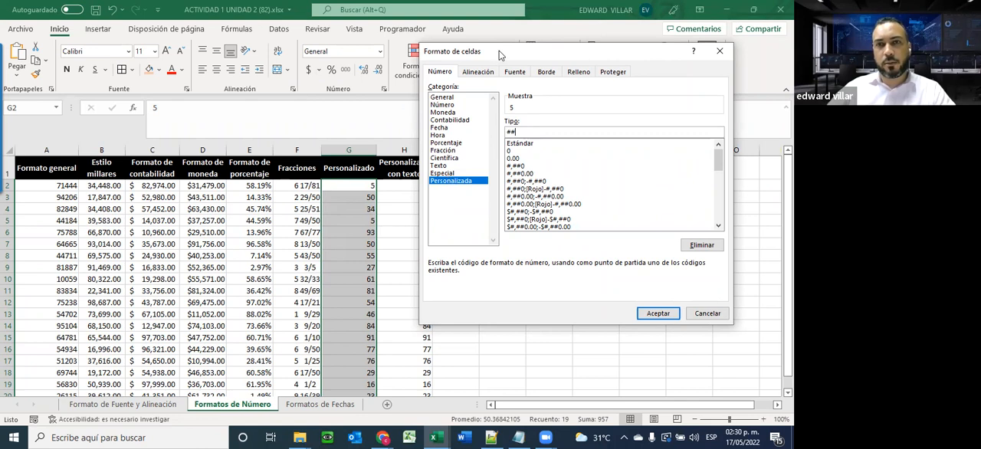
pyautogui.moveTo(500, 55); pyautogui.dragTo(458, 26)
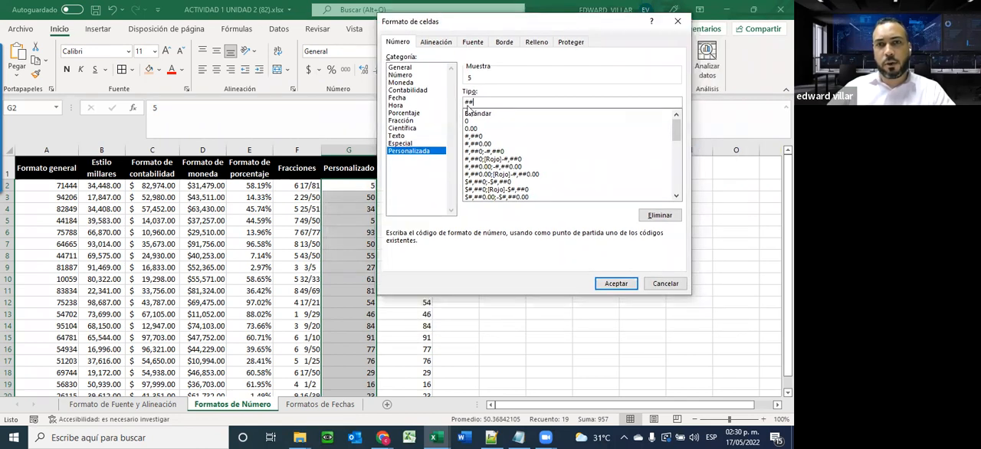
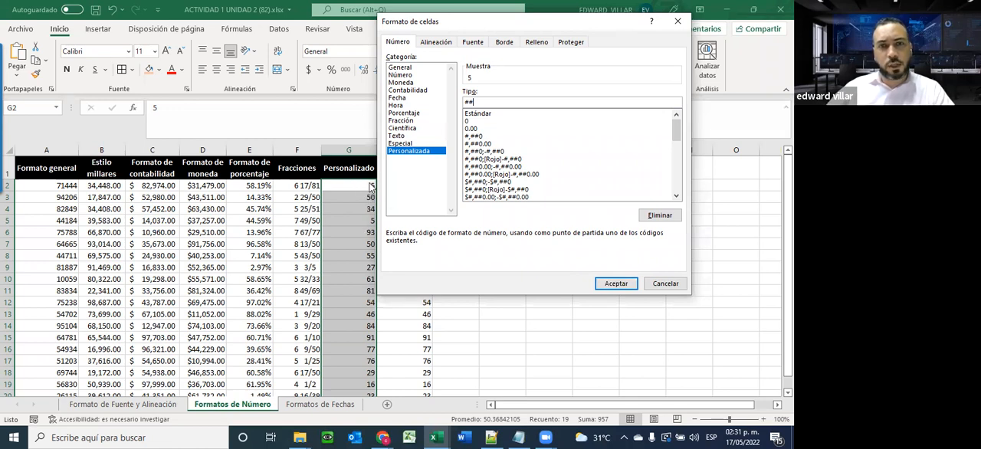
# Apply the custom number format ## to the Personalizado values in G2:G20 and shorten its type code to #
pyautogui.click(616, 284)
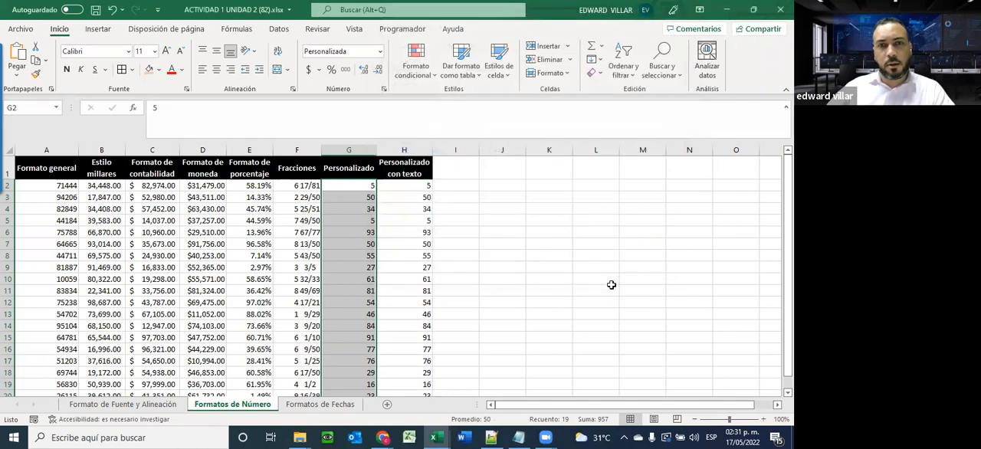
pyautogui.rightClick(338, 203)
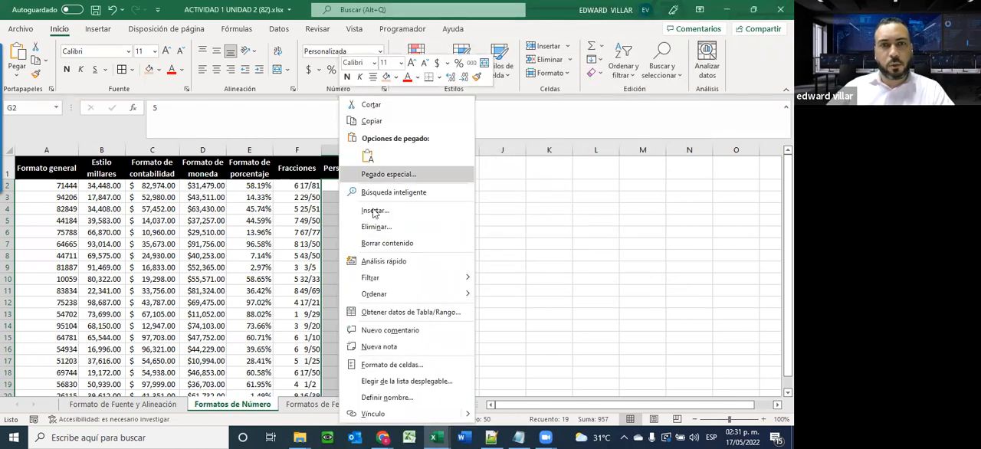
pyautogui.click(380, 52)
pyautogui.click(390, 325)
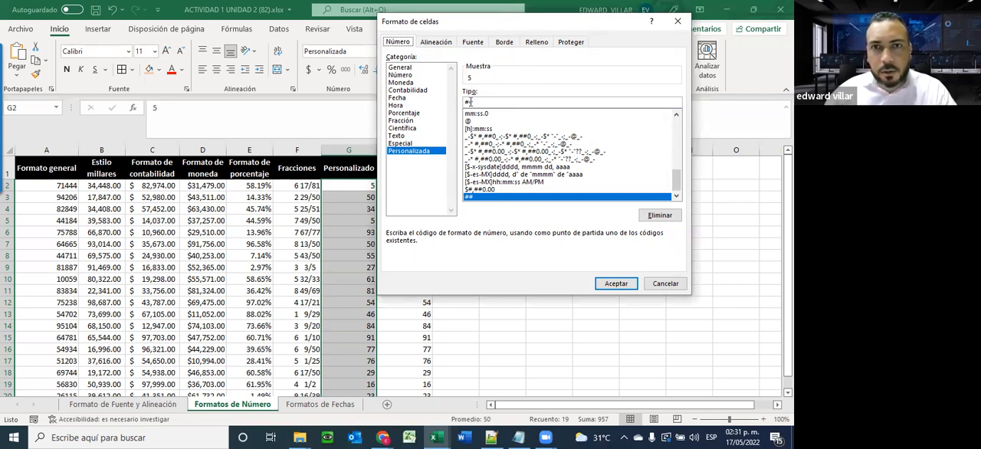
pyautogui.click(484, 104)
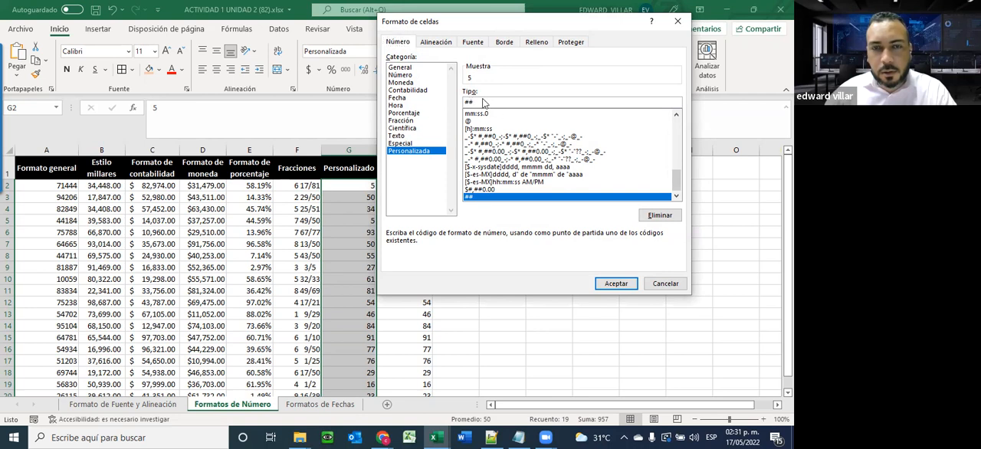
pyautogui.moveTo(521, 29); pyautogui.dragTo(510, 89)
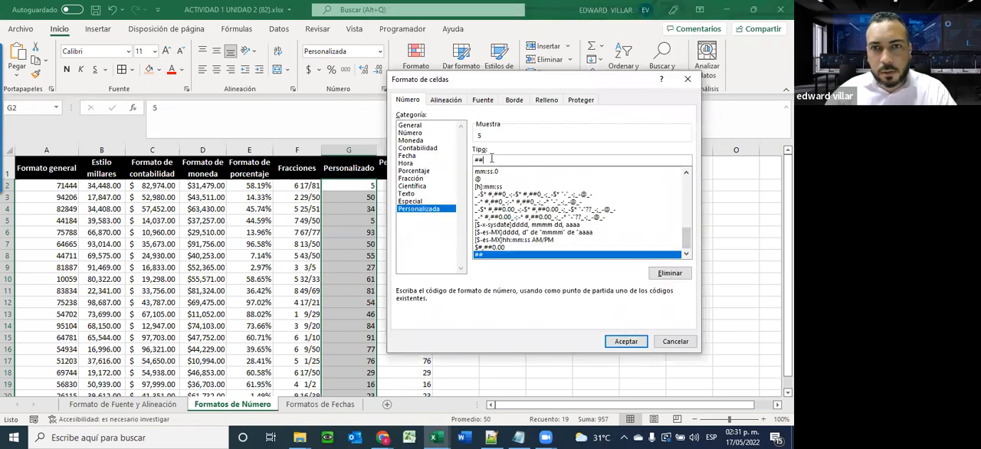
pyautogui.press('BackSpace')
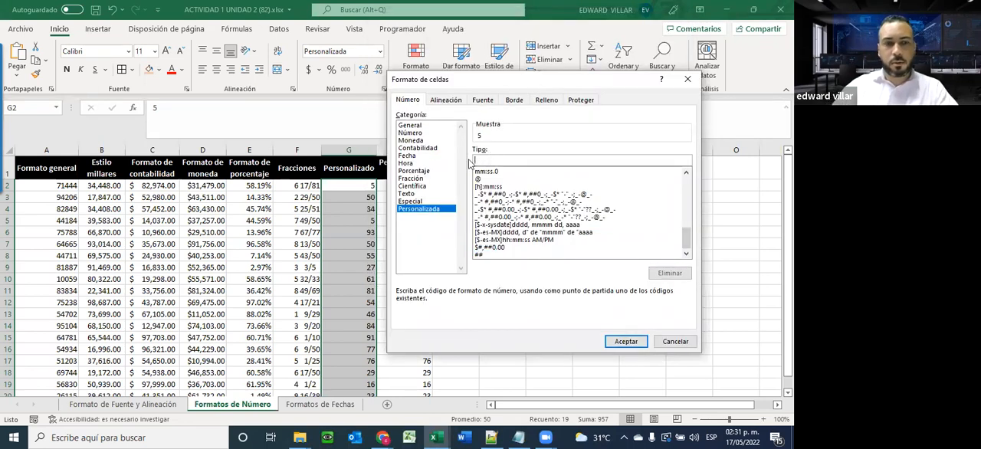
pyautogui.write('#')
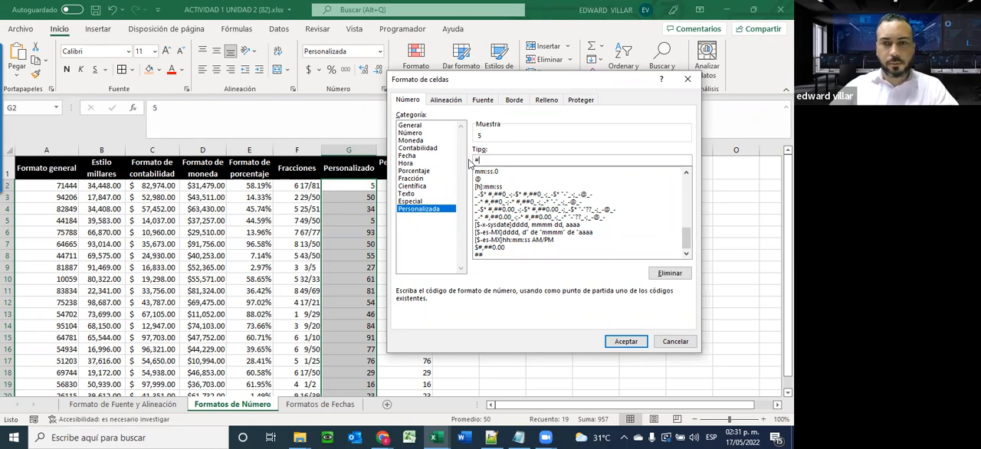
pyautogui.press('Return')
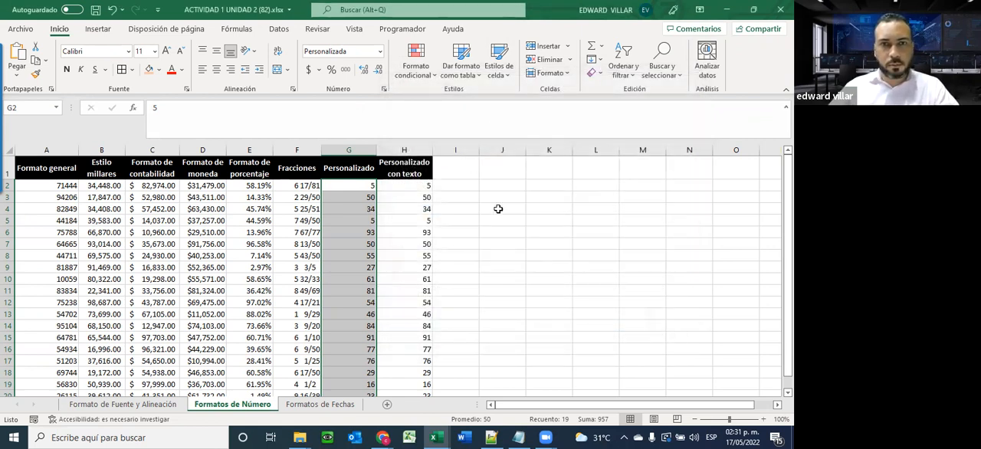
# Reselect G2:G20 and apply the custom number format "0"# to the Personalizado values
pyautogui.click(336, 205)
pyautogui.moveTo(344, 186); pyautogui.dragTo(344, 361)
pyautogui.click(380, 51)
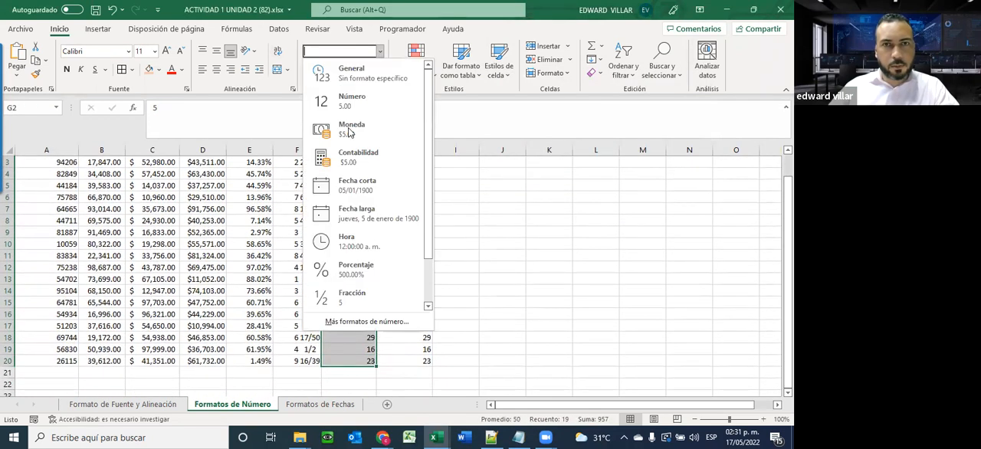
pyautogui.click(349, 324)
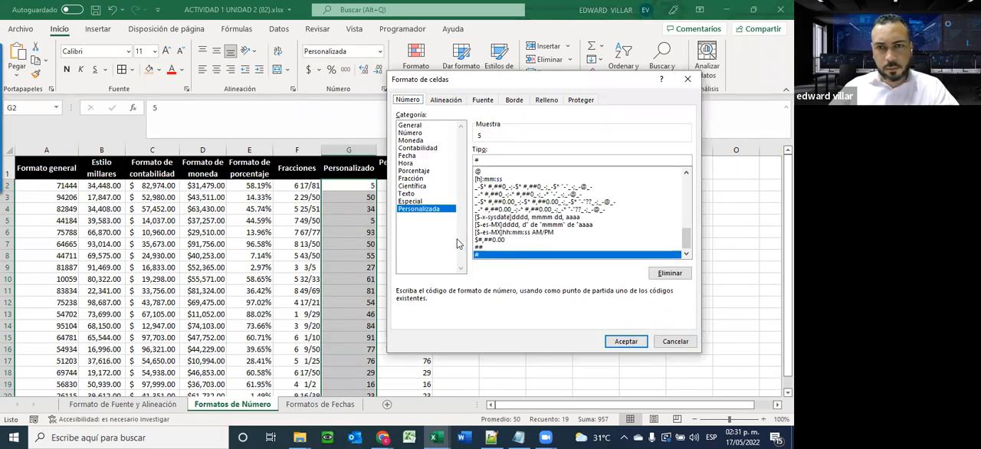
pyautogui.scroll(2, 481, 251)
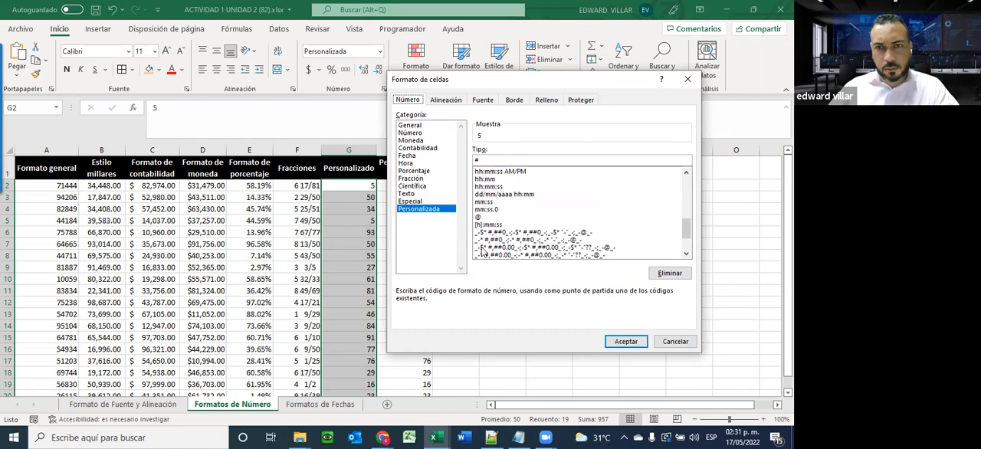
pyautogui.scroll(-1, 481, 251)
pyautogui.scroll(-1, 481, 249)
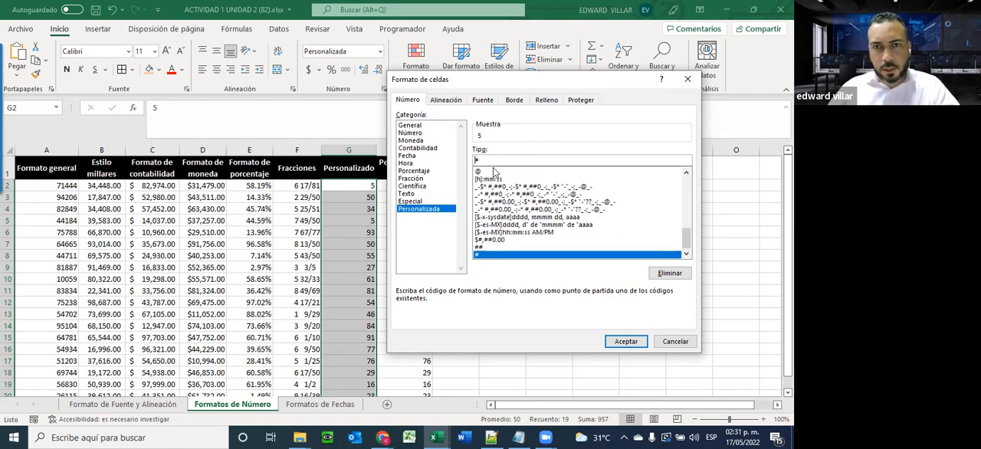
pyautogui.click(493, 164)
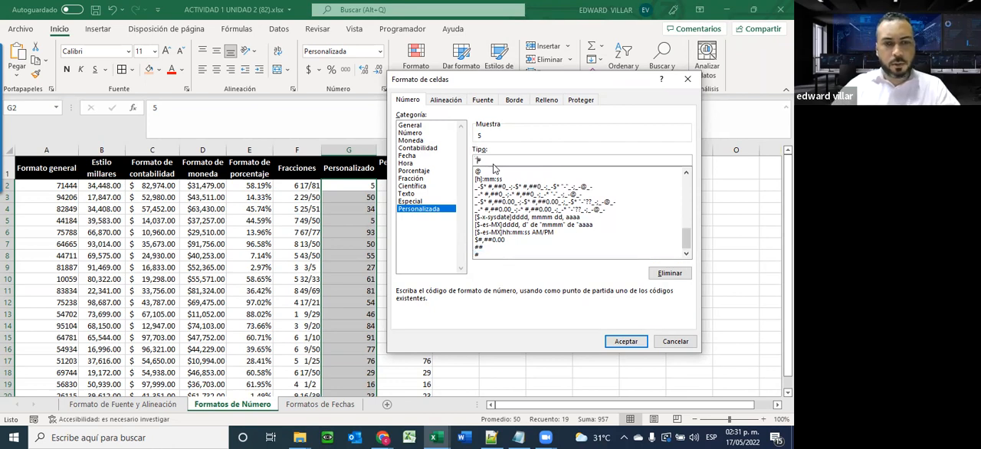
pyautogui.write('0')
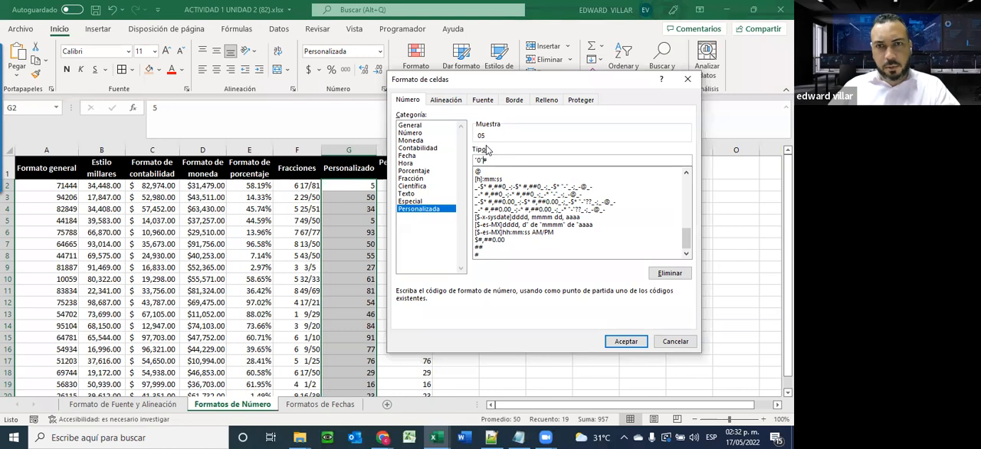
pyautogui.click(624, 342)
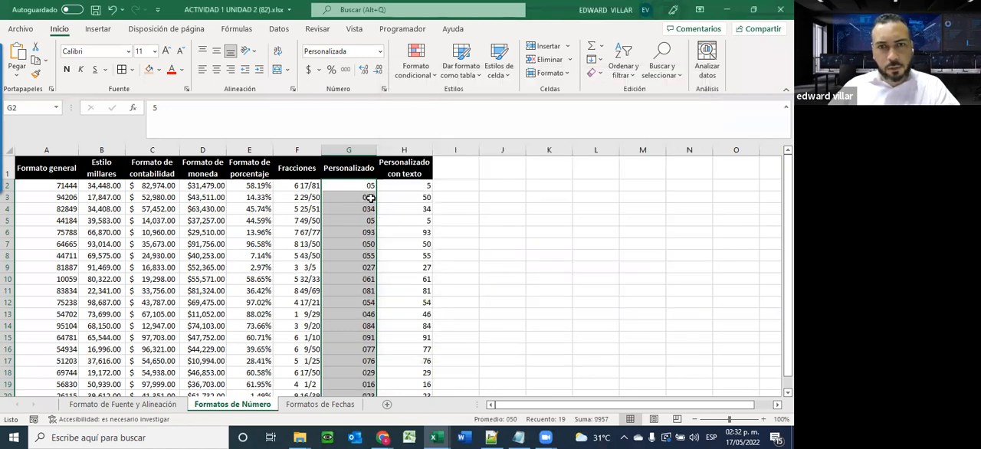
# Replace the custom number format type code of G2:G20 with ### and select cell G2
pyautogui.click(379, 52)
pyautogui.click(360, 322)
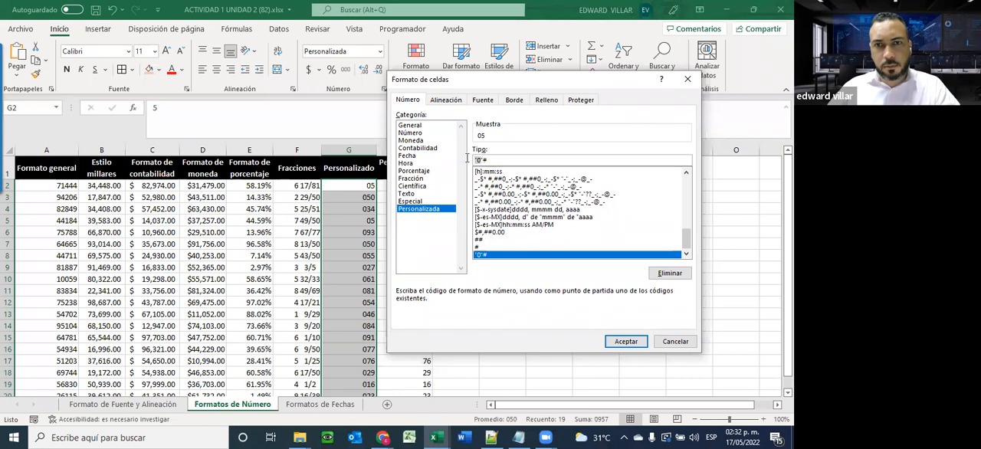
pyautogui.press('BackSpace')
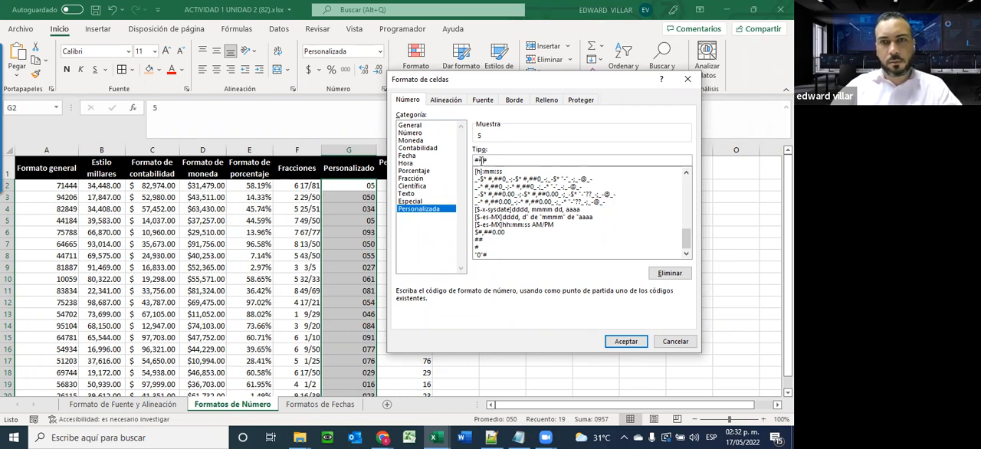
pyautogui.click(626, 341)
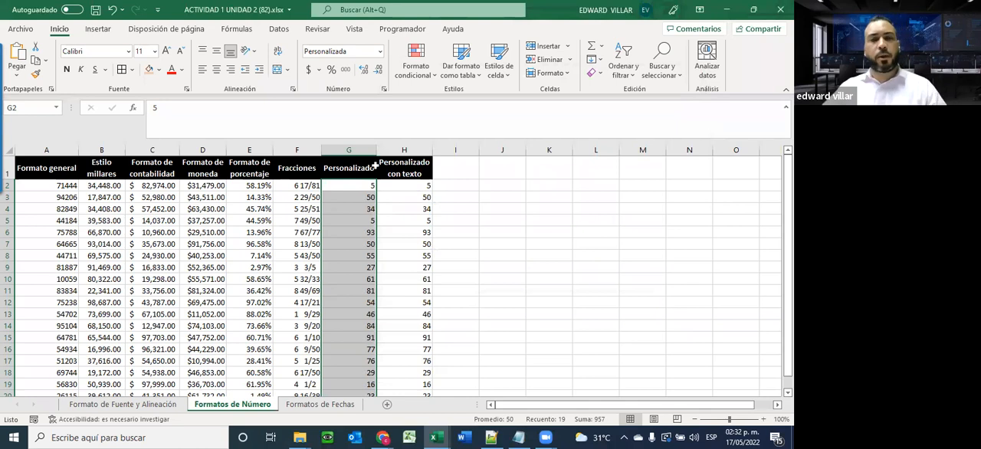
pyautogui.scroll(-2, 349, 290)
pyautogui.scroll(2, 349, 289)
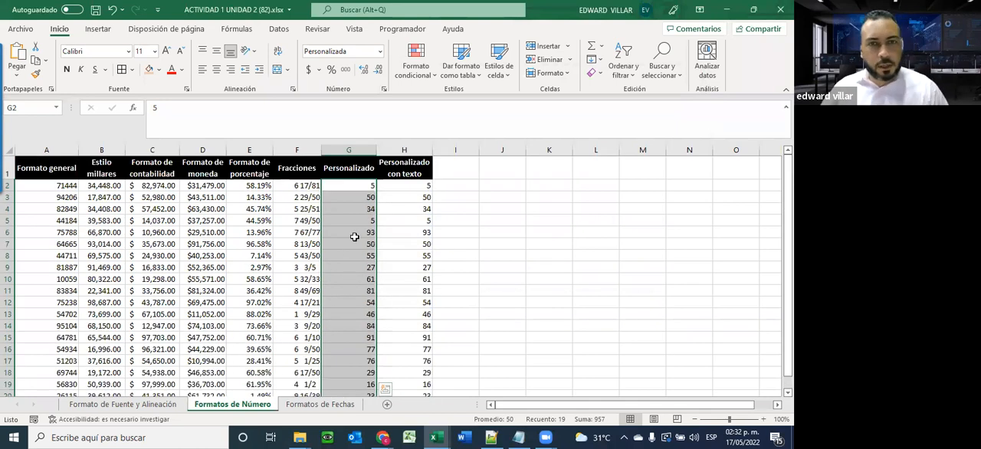
pyautogui.click(346, 187)
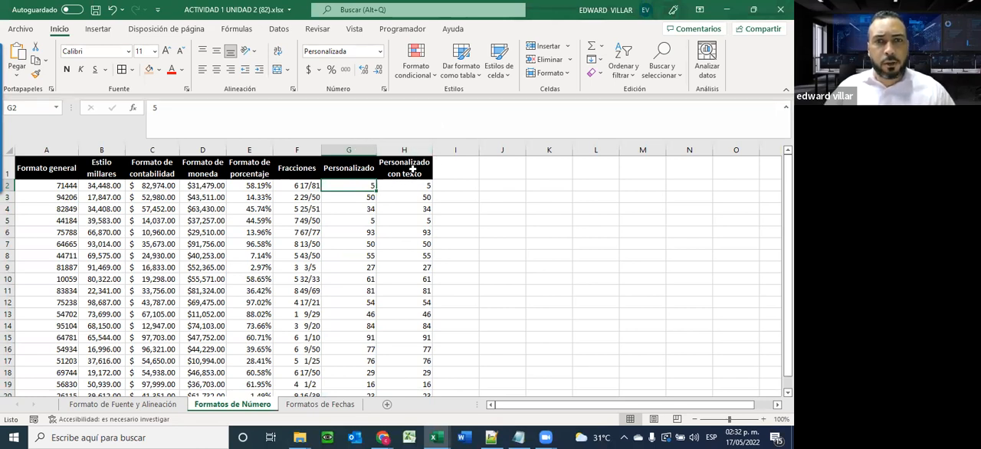
# Widen the Personalizado con texto column and open the Personalizada number format category for H2:H20
pyautogui.moveTo(433, 150); pyautogui.dragTo(489, 146)
pyautogui.moveTo(414, 188); pyautogui.dragTo(421, 372)
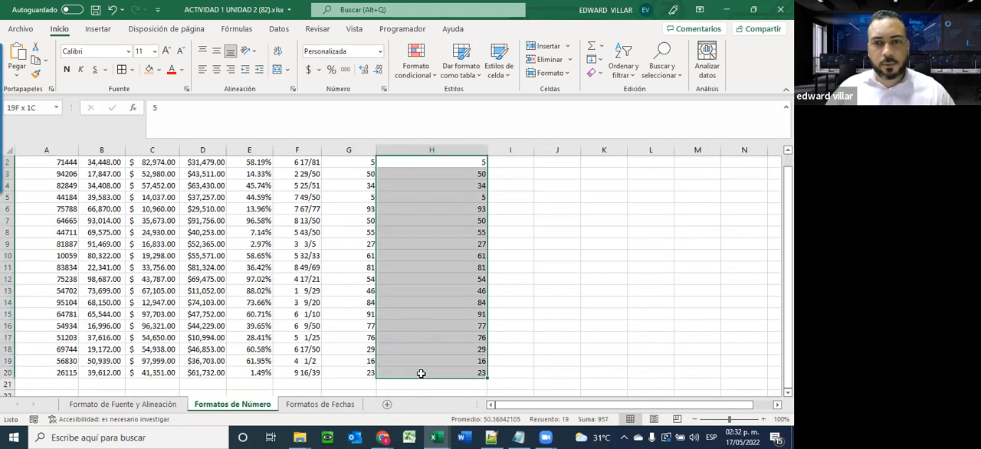
pyautogui.click(379, 51)
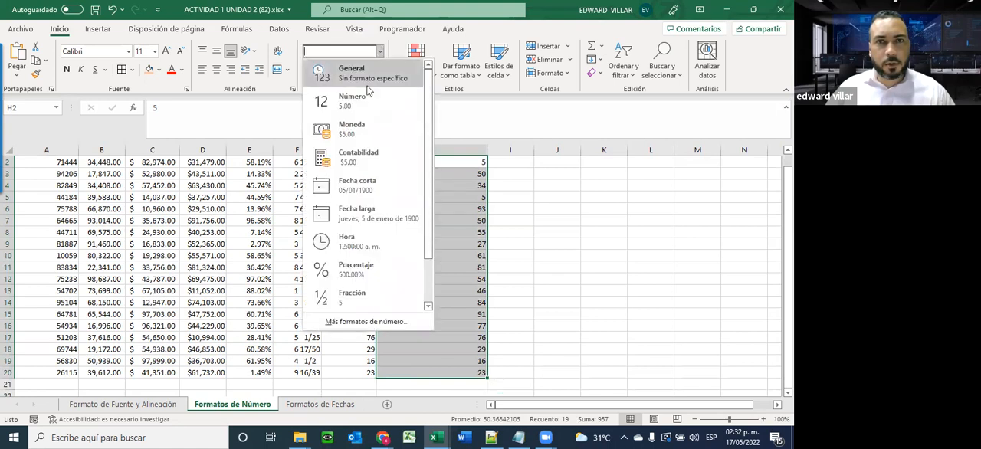
pyautogui.click(367, 321)
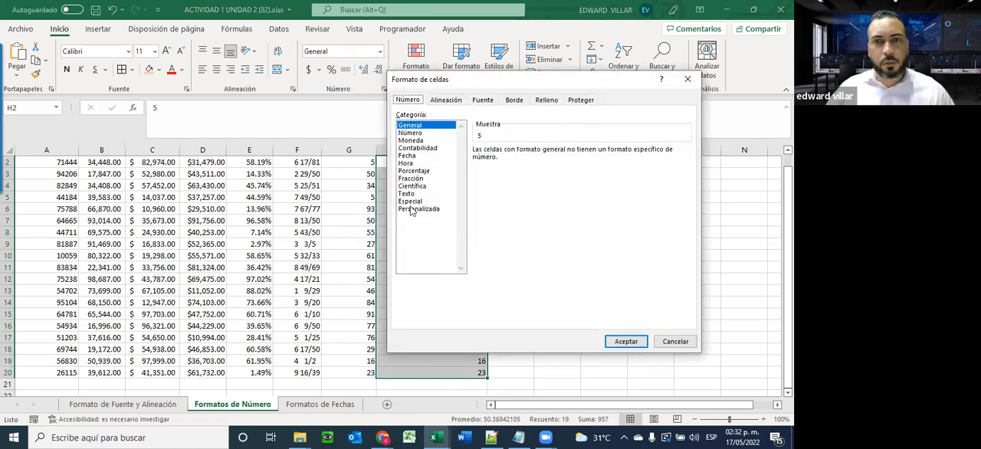
pyautogui.click(418, 208)
# Replace the Estándar type code for H2:H20 with the quoted text "EL NUMERO ES"
pyautogui.moveTo(515, 159); pyautogui.dragTo(417, 162)
pyautogui.press('BackSpace')
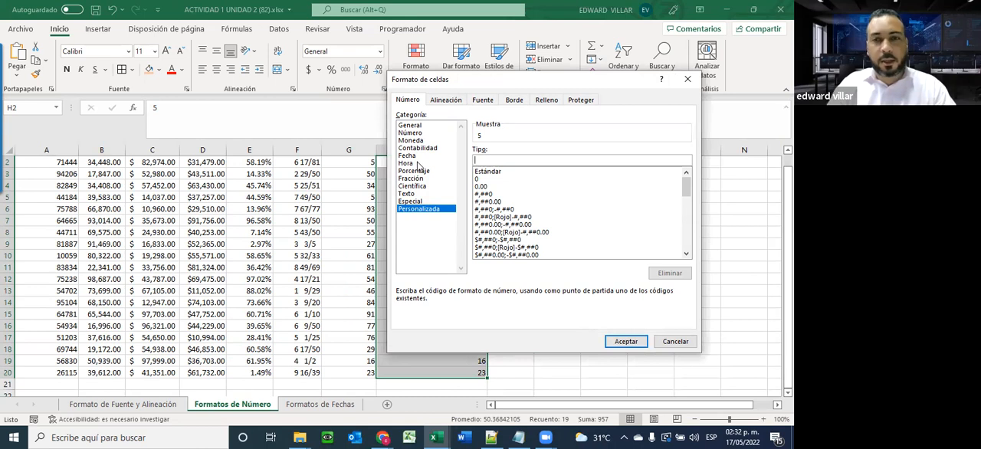
pyautogui.write('"')
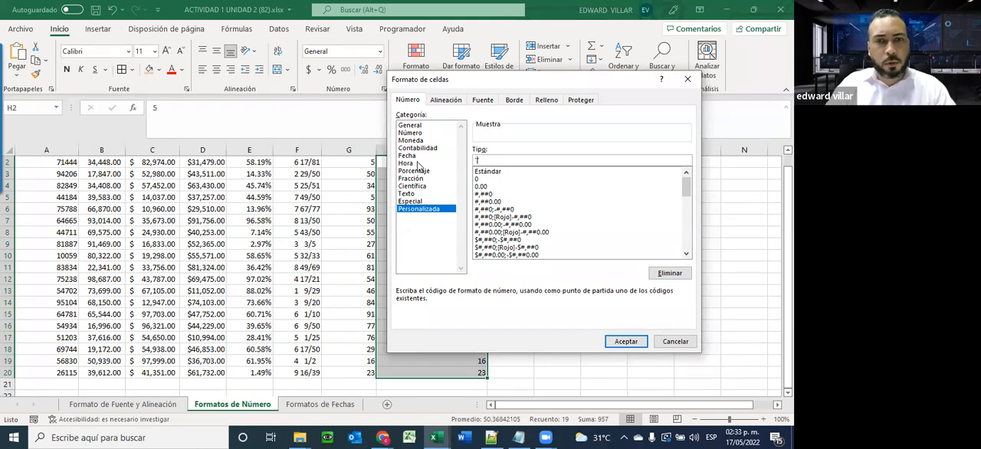
pyautogui.write('EL NUMERO ES"')
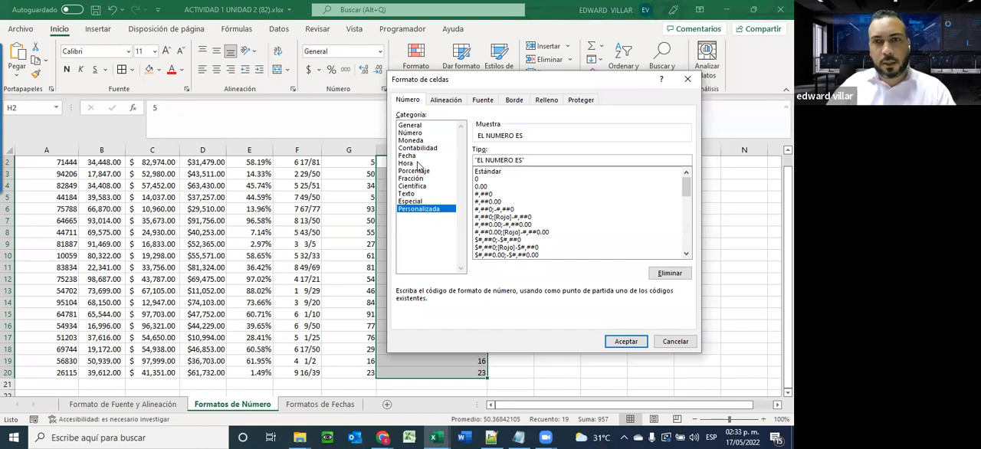
# Magnify the type code, add ## after "EL NUMERO ES", and apply the custom format to H2:H20
pyautogui.press('super+plus')
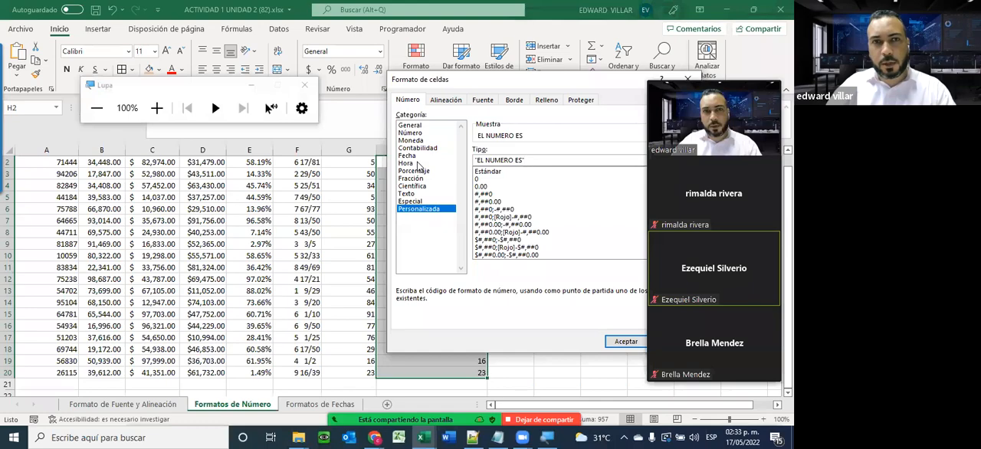
pyautogui.press('super+plus')
pyautogui.press('super+plus')
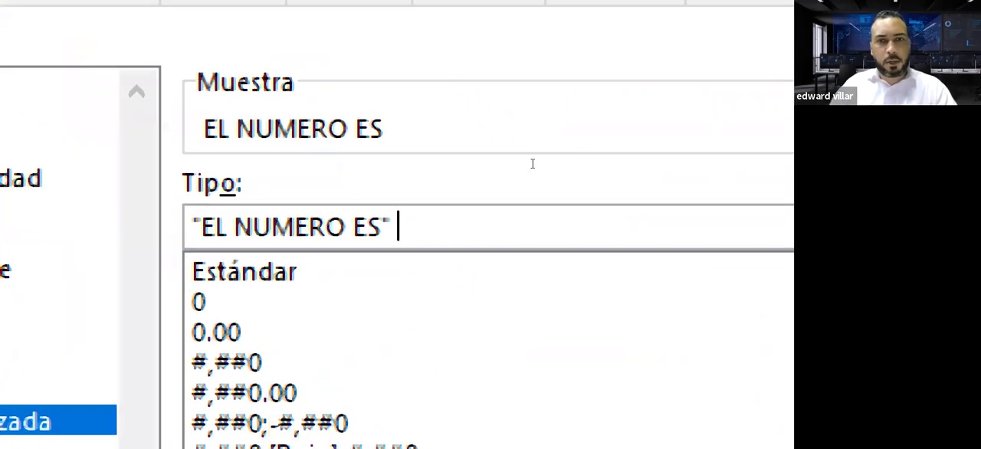
pyautogui.write('##')
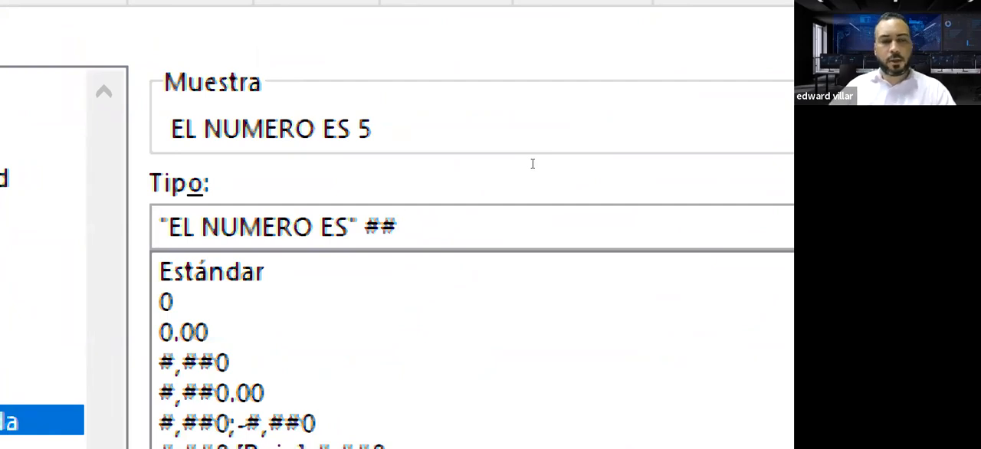
pyautogui.press('super+minus')
pyautogui.press('super+minus')
pyautogui.press('super+minus')
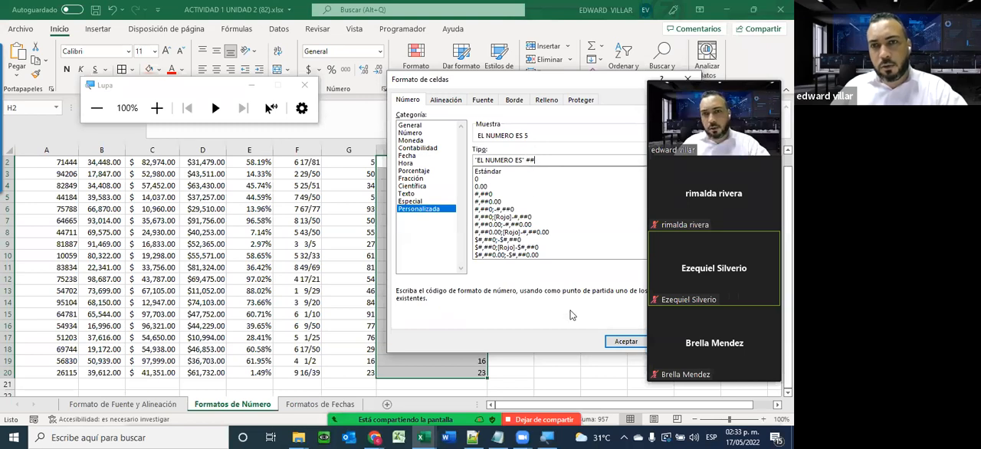
pyautogui.click(624, 342)
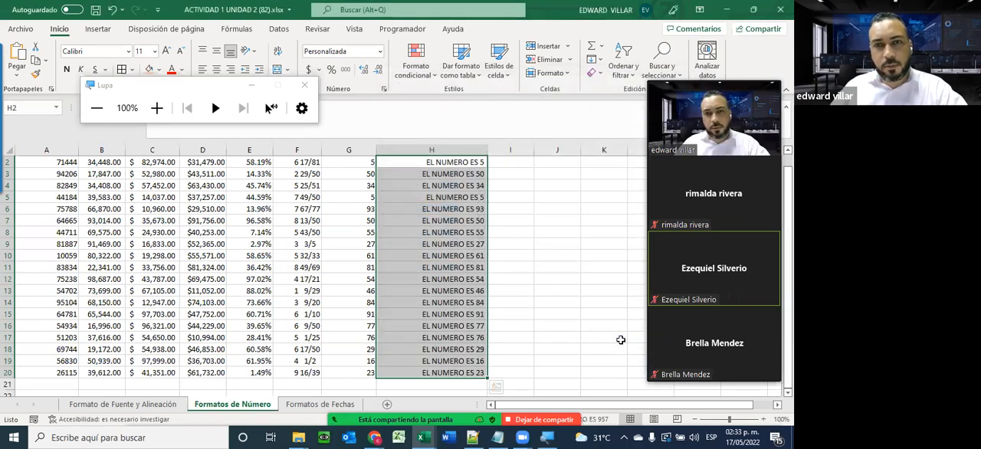
# Look over the formatted column H, close the Lupa magnifier, and select H7 to inspect its stored value
pyautogui.scroll(1, 462, 237)
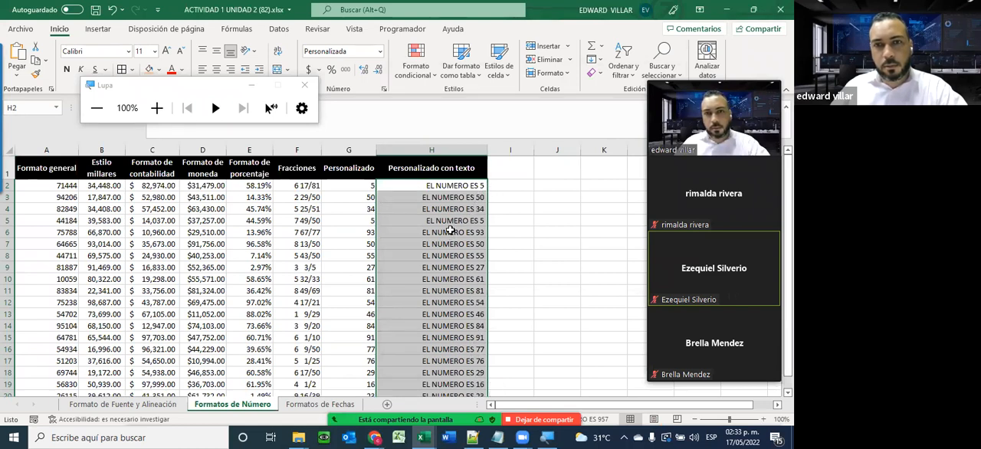
pyautogui.scroll(-1, 393, 181)
pyautogui.click(304, 85)
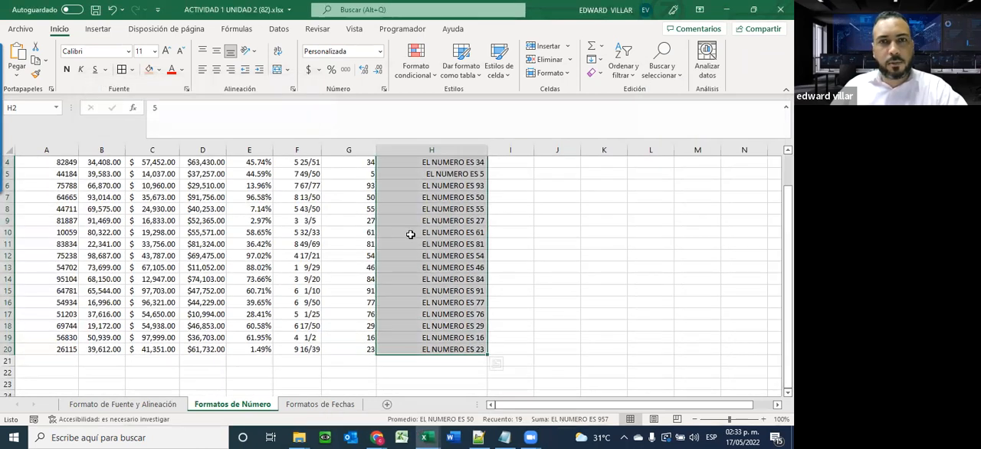
pyautogui.click(424, 200)
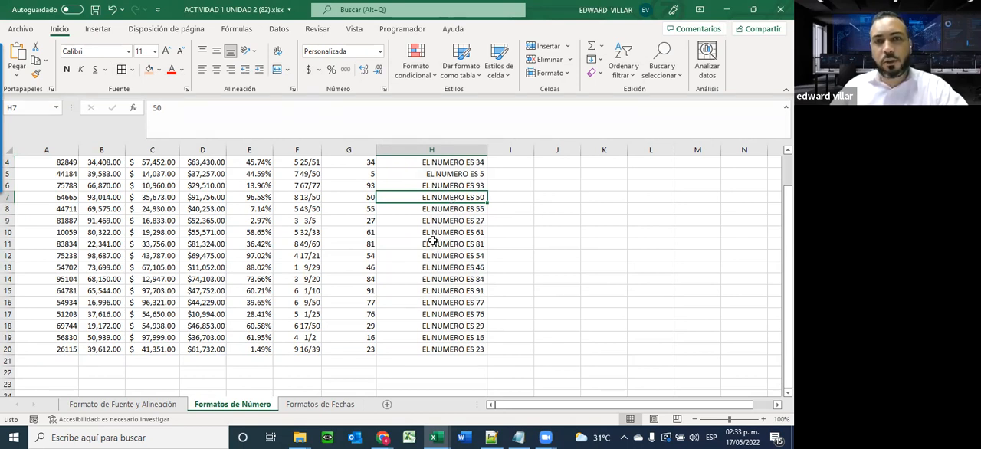
# Enter the test values 5, 6 and 4 in H21:H23, directly below the Personalizado con texto column
pyautogui.click(427, 359)
pyautogui.write('5')
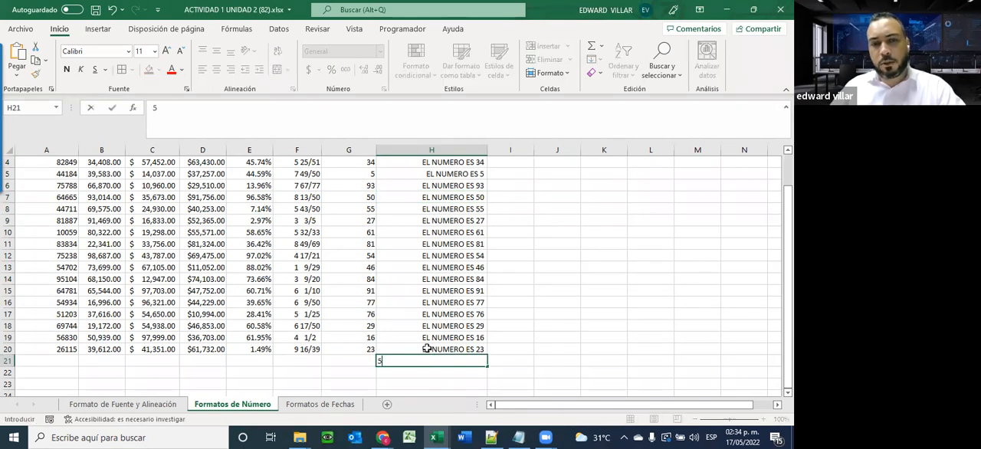
pyautogui.press('Return')
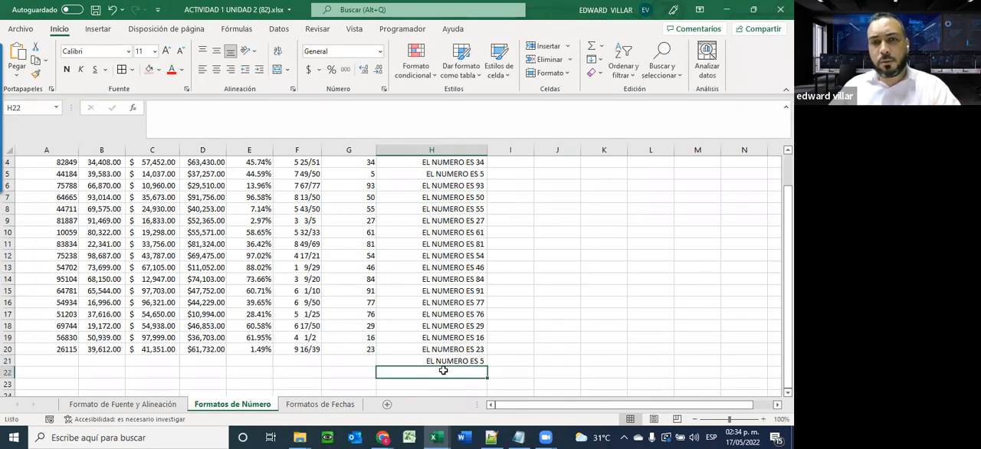
pyautogui.write('6')
pyautogui.press('Return')
pyautogui.write('4')
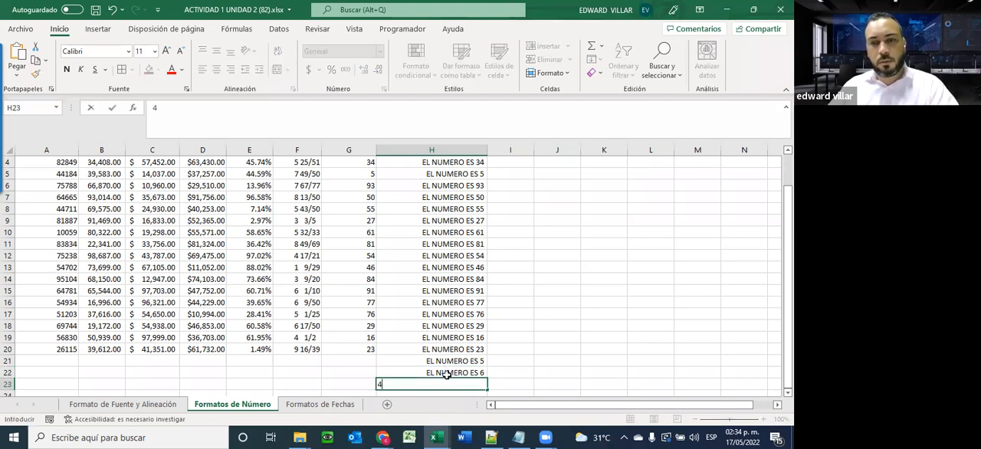
pyautogui.press('Return')
# Clear the test values from H21:H23
pyautogui.moveTo(442, 350); pyautogui.dragTo(439, 374)
pyautogui.press('Delete')
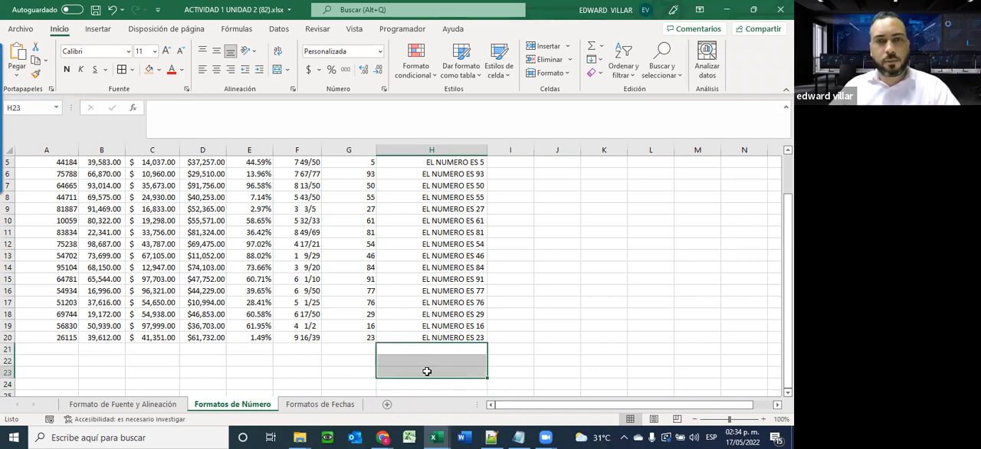
pyautogui.click(428, 372)
pyautogui.scroll(1, 418, 291)
pyautogui.scroll(-3, 417, 291)
# Try entering the number 7 in J21, a General-format cell outside the table, and clear it
pyautogui.click(545, 254)
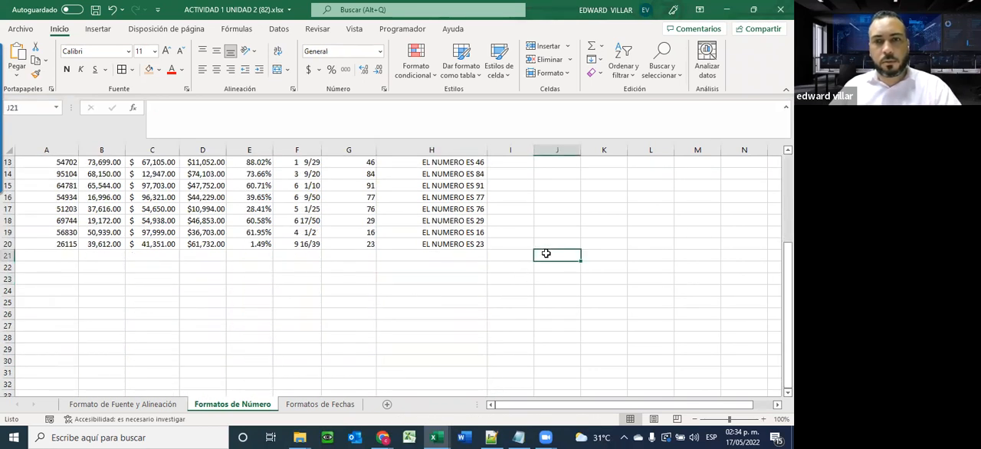
pyautogui.write('7')
pyautogui.press('Return')
pyautogui.click(560, 258)
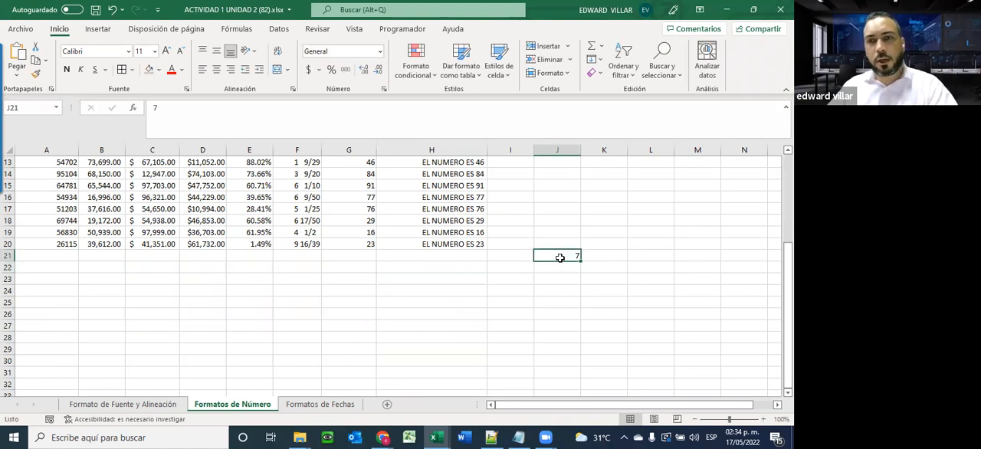
# Try entering 7 in E23 below the Formato de porcentaje column and delete the entry
pyautogui.click(233, 278)
pyautogui.write('7')
pyautogui.press('Return')
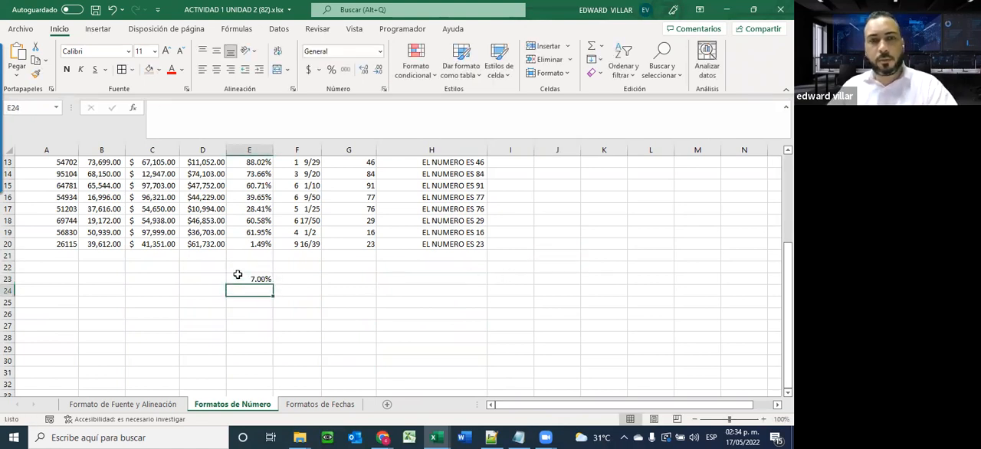
pyautogui.click(269, 279)
pyautogui.press('Delete')
pyautogui.scroll(4, 396, 278)
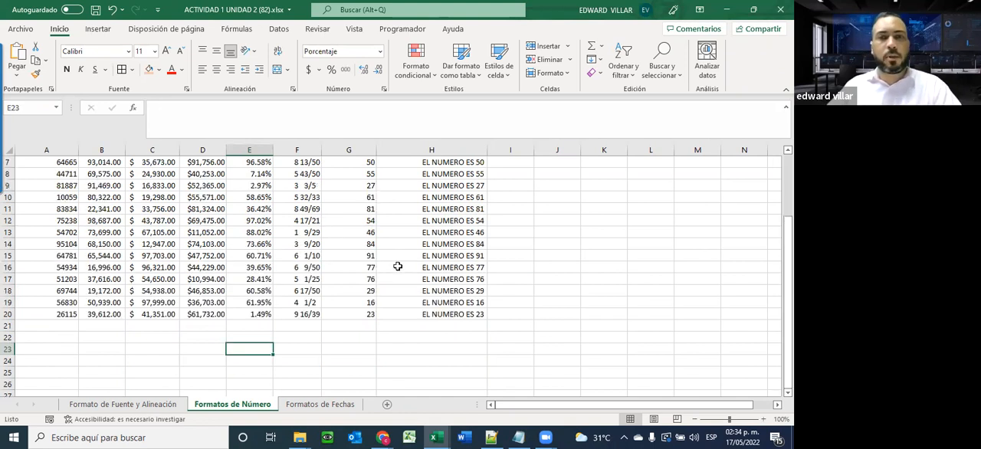
# Widen column I and open the Personalizada number format category for the whole column
pyautogui.moveTo(533, 149); pyautogui.dragTo(563, 150)
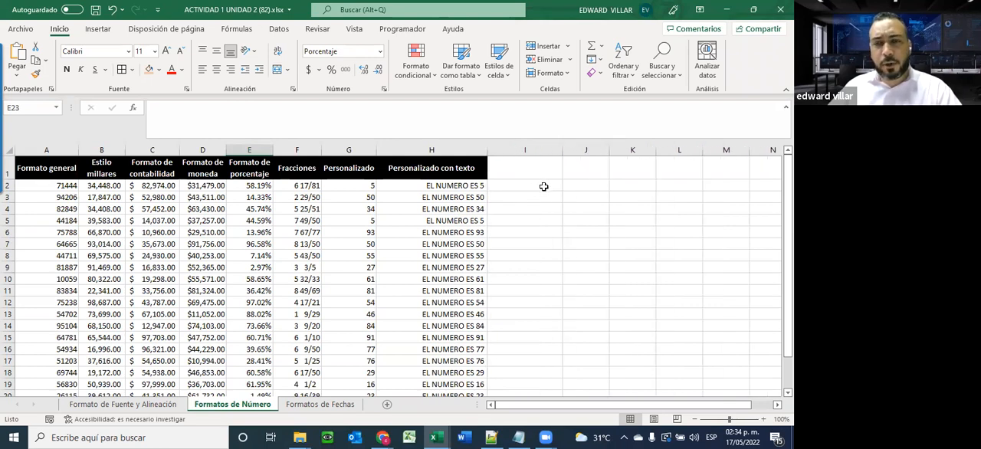
pyautogui.click(542, 186)
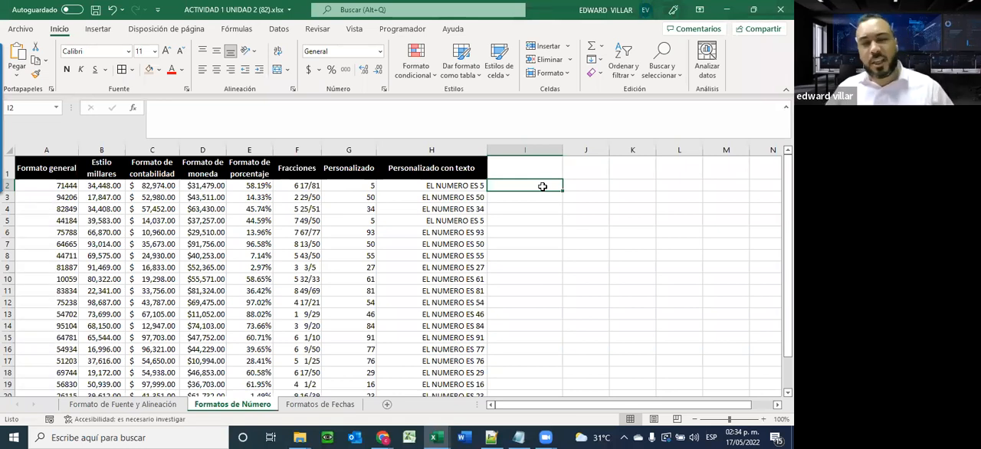
pyautogui.moveTo(538, 186); pyautogui.dragTo(528, 372)
pyautogui.click(517, 145)
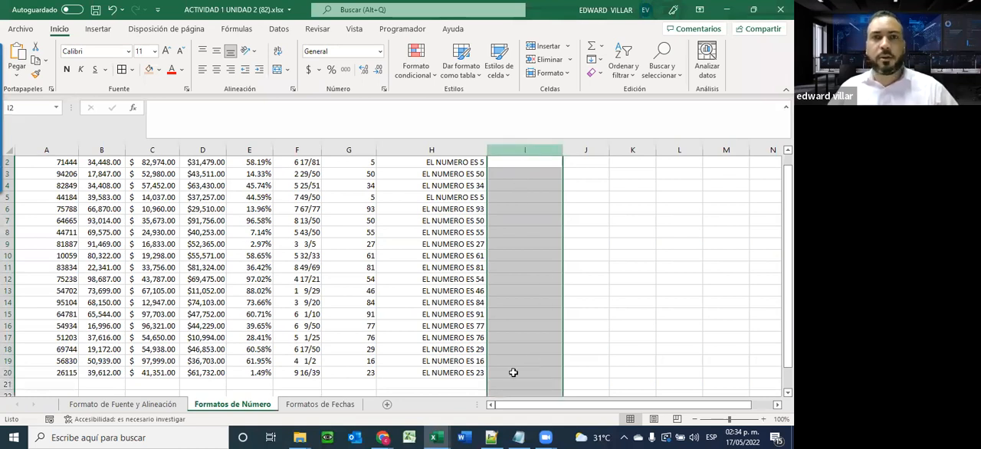
pyautogui.click(379, 51)
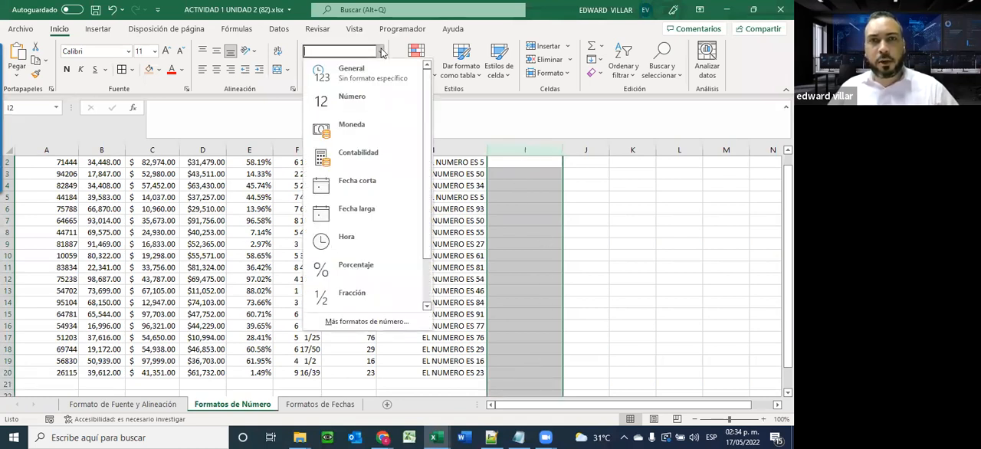
pyautogui.click(391, 322)
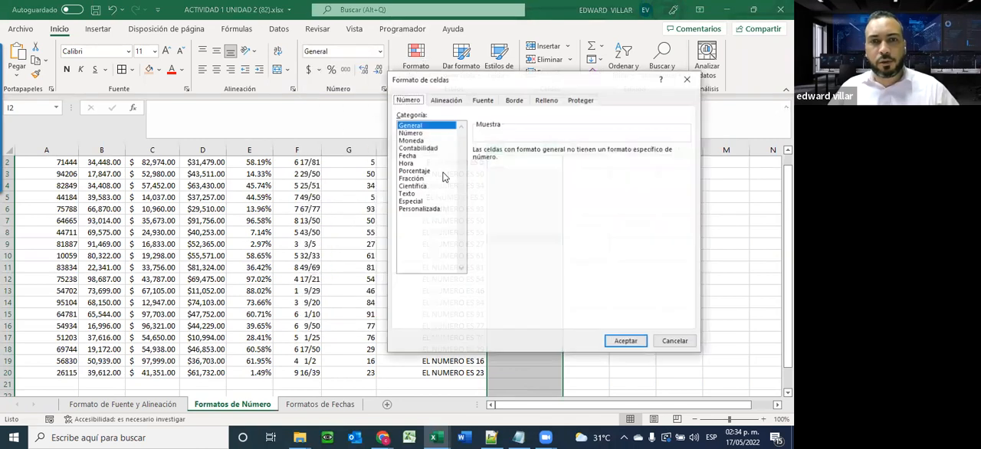
pyautogui.click(422, 210)
# Replace the Estándar type code with (###)-###-#### and apply the custom format to column I
pyautogui.moveTo(486, 81); pyautogui.dragTo(262, 73)
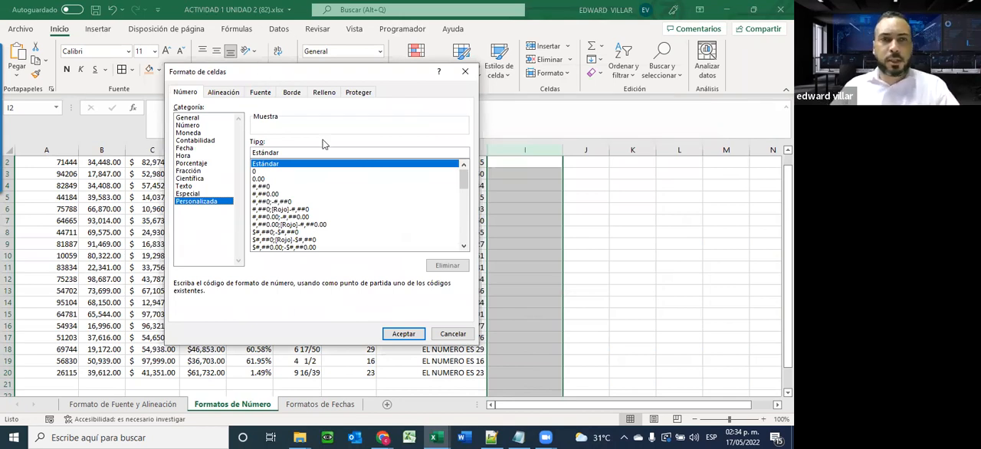
pyautogui.moveTo(296, 153); pyautogui.dragTo(228, 158)
pyautogui.press('Delete')
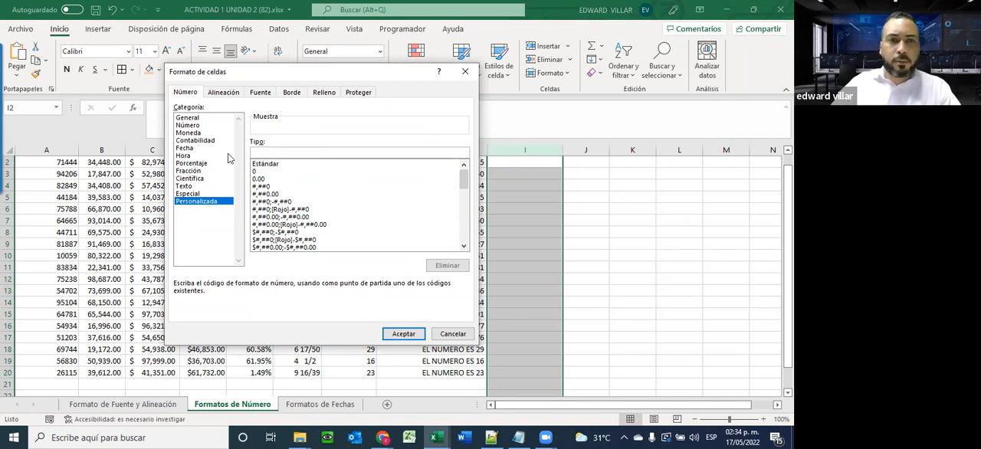
pyautogui.write('[')
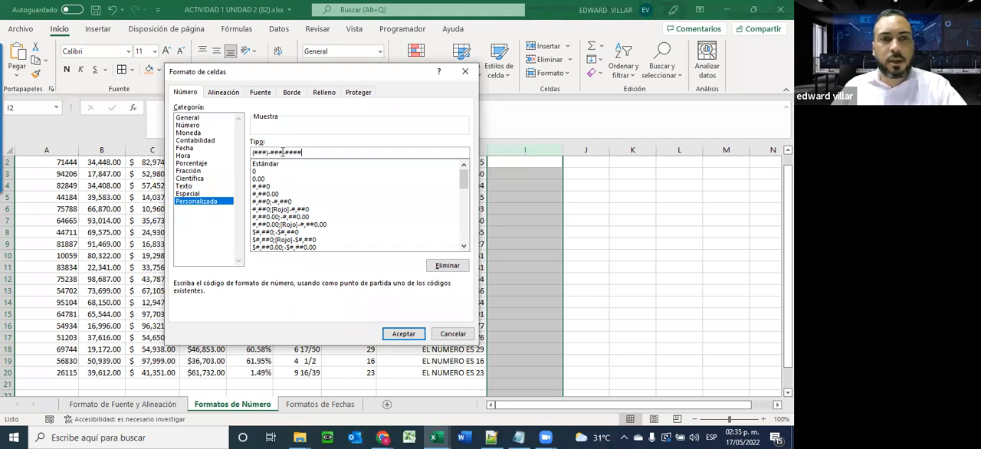
pyautogui.click(403, 334)
pyautogui.scroll(1, 491, 364)
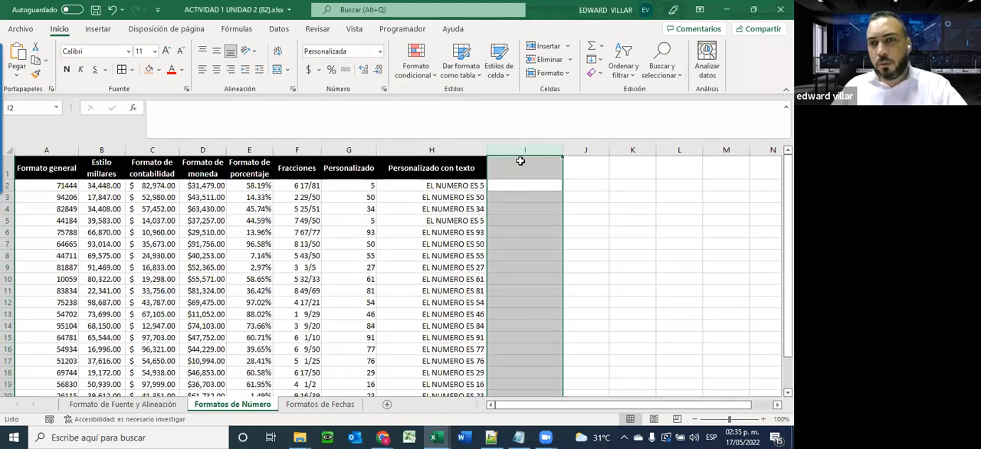
# Enter three sample ten-digit phone numbers without separators in I2:I4
pyautogui.click(531, 200)
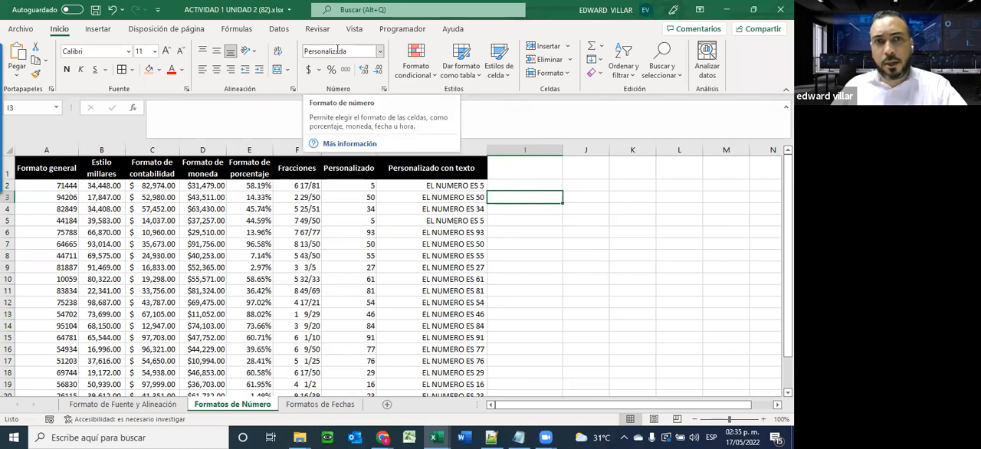
pyautogui.click(594, 197)
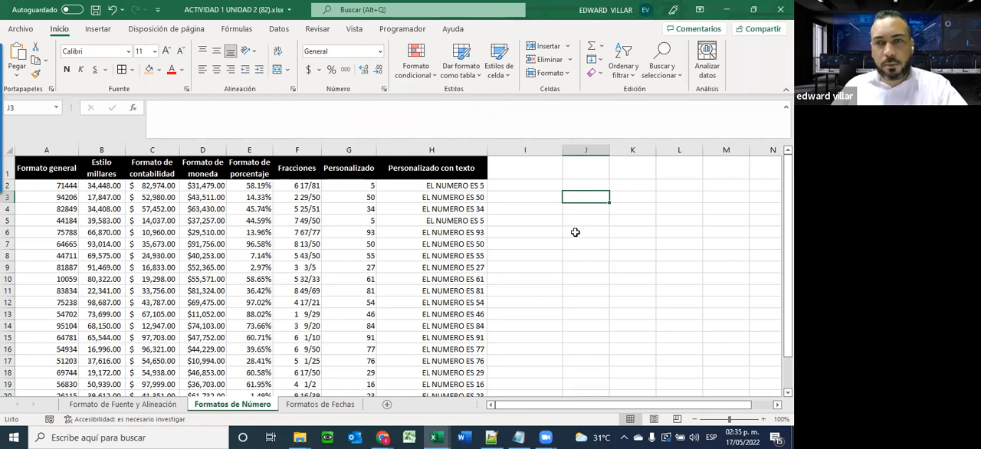
pyautogui.click(517, 188)
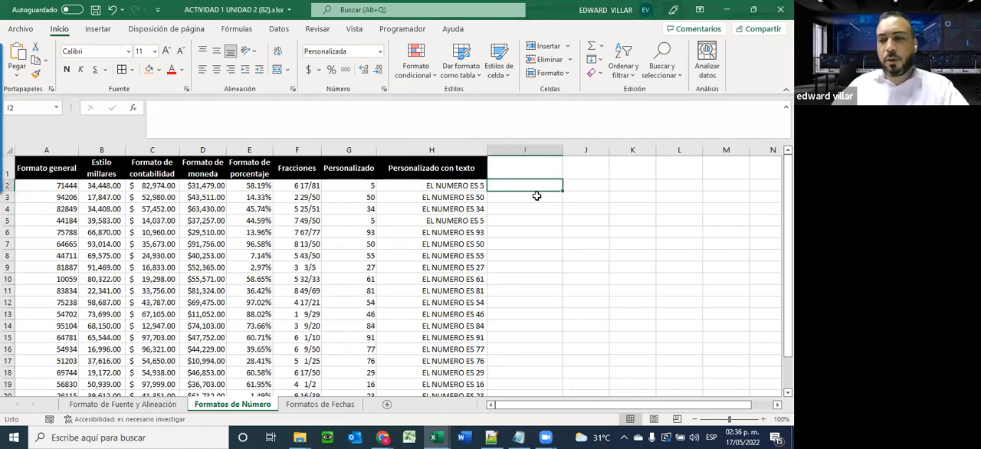
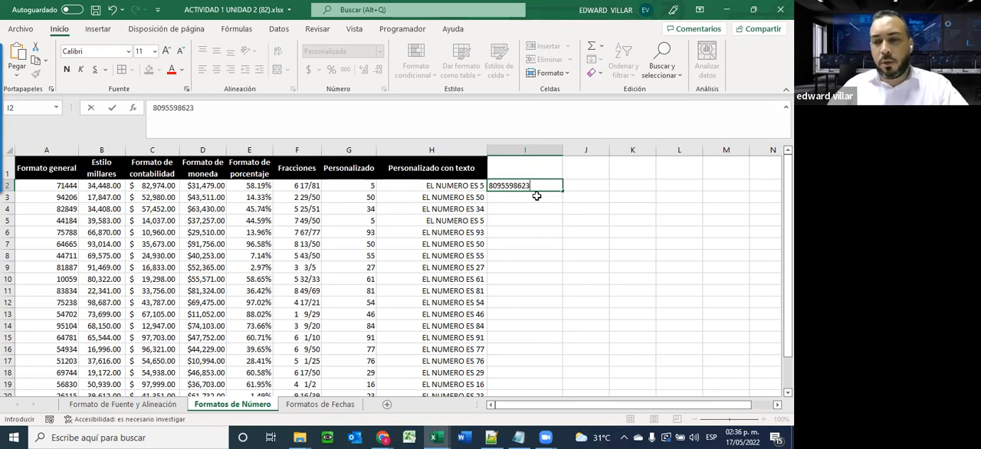
pyautogui.press('Return')
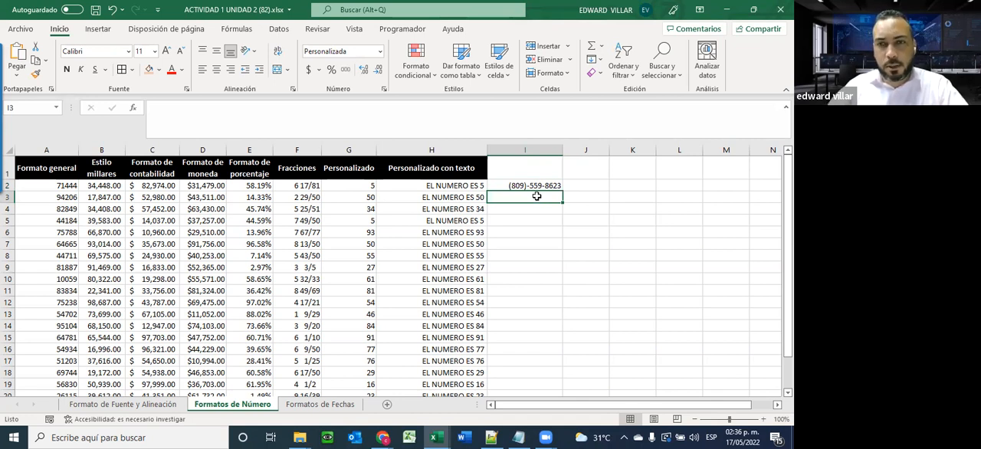
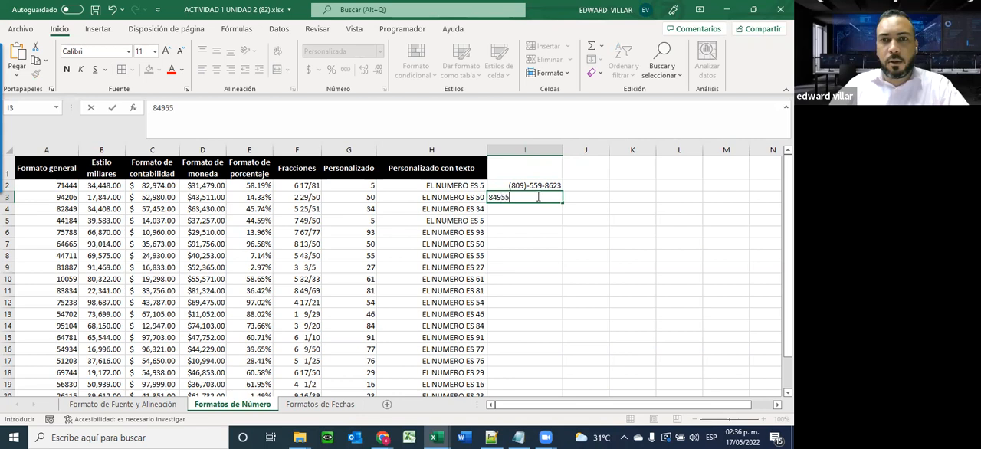
pyautogui.press('Return')
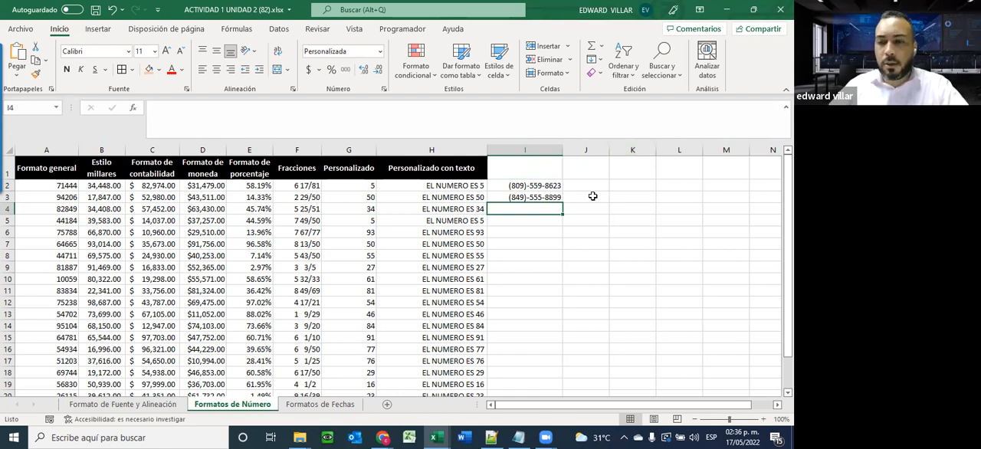
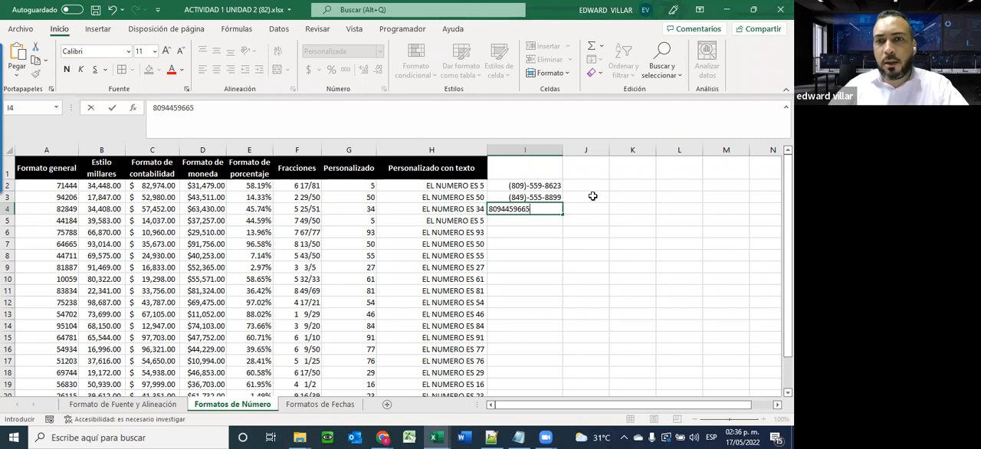
pyautogui.press('Return')
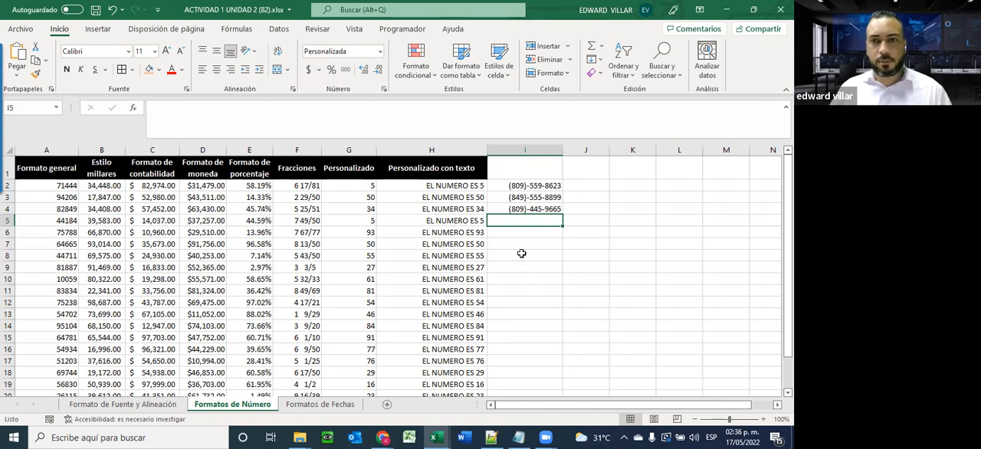
pyautogui.click(525, 303)
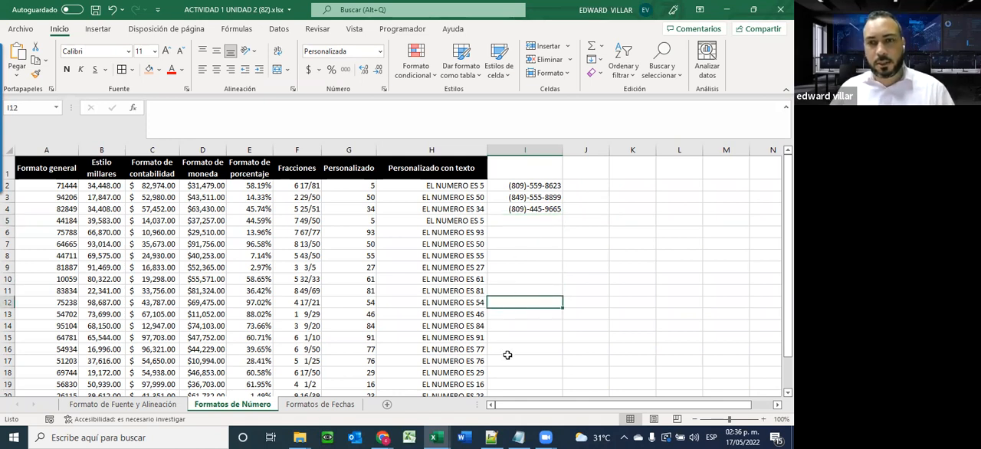
pyautogui.scroll(-7, 511, 355)
pyautogui.scroll(7, 510, 355)
pyautogui.click(533, 224)
pyautogui.click(520, 280)
pyautogui.click(525, 346)
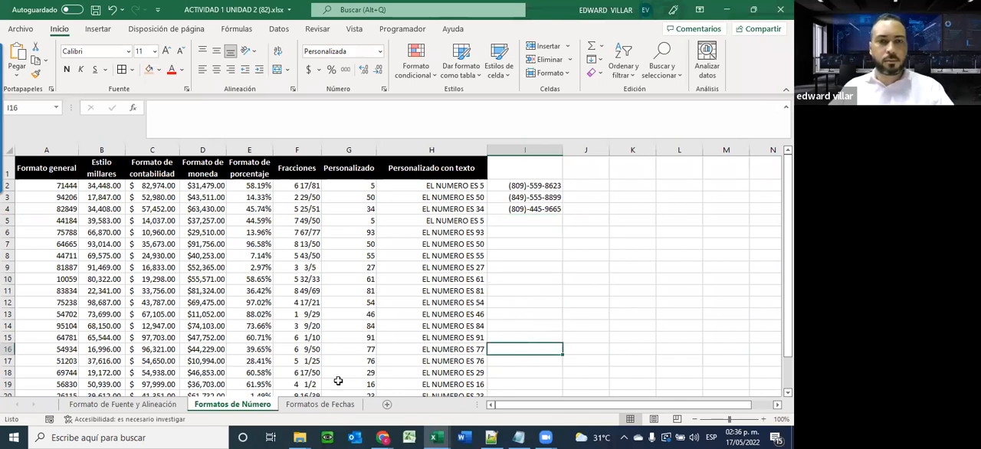
# Open the Formatos de Fechas sheet and look over its date columns
pyautogui.click(320, 404)
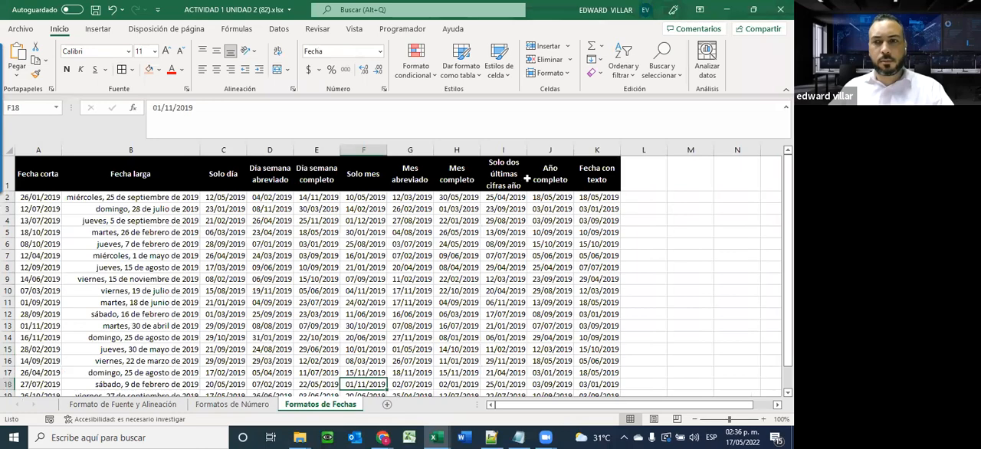
pyautogui.scroll(-1, 228, 249)
pyautogui.scroll(1, 228, 249)
pyautogui.scroll(-1, 228, 249)
pyautogui.scroll(1, 229, 249)
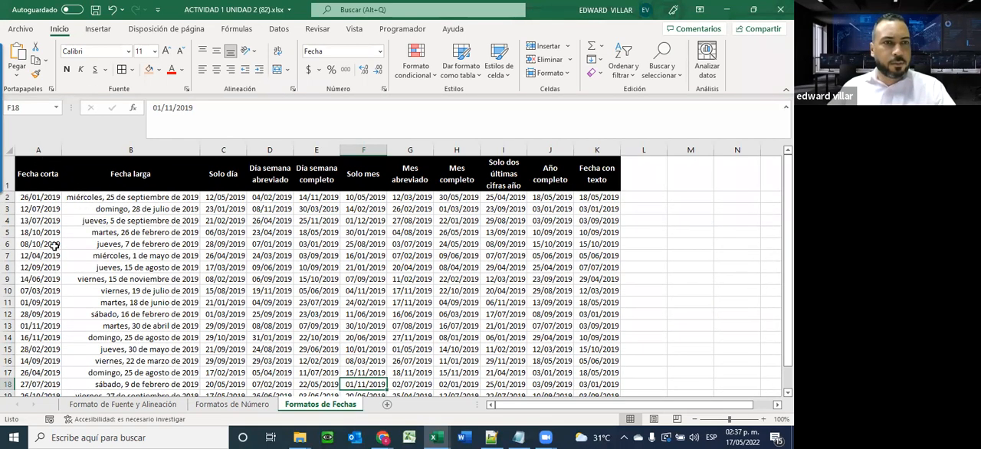
# Examine the Fecha corta and Fecha larga columns and the date formats offered for the Fecha larga cells
pyautogui.moveTo(37, 198); pyautogui.dragTo(36, 389)
pyautogui.scroll(1, 92, 248)
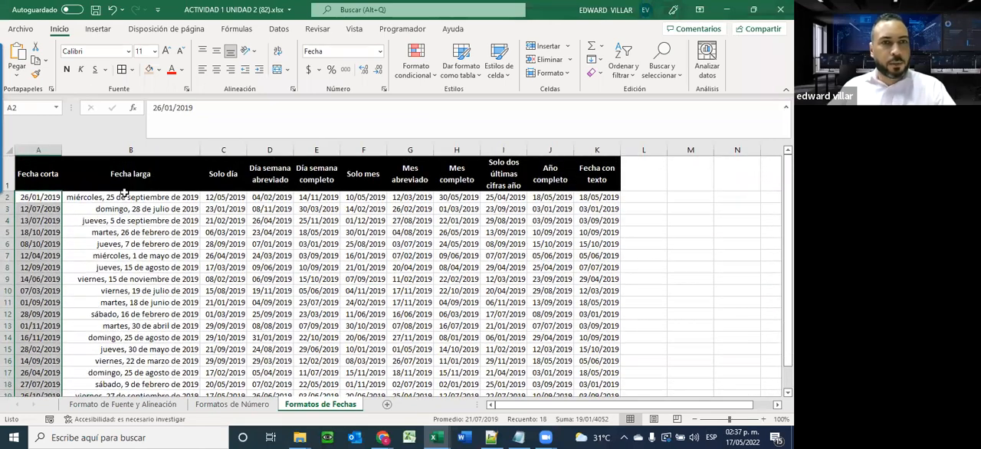
pyautogui.moveTo(126, 194); pyautogui.dragTo(122, 354)
pyautogui.scroll(1, 122, 354)
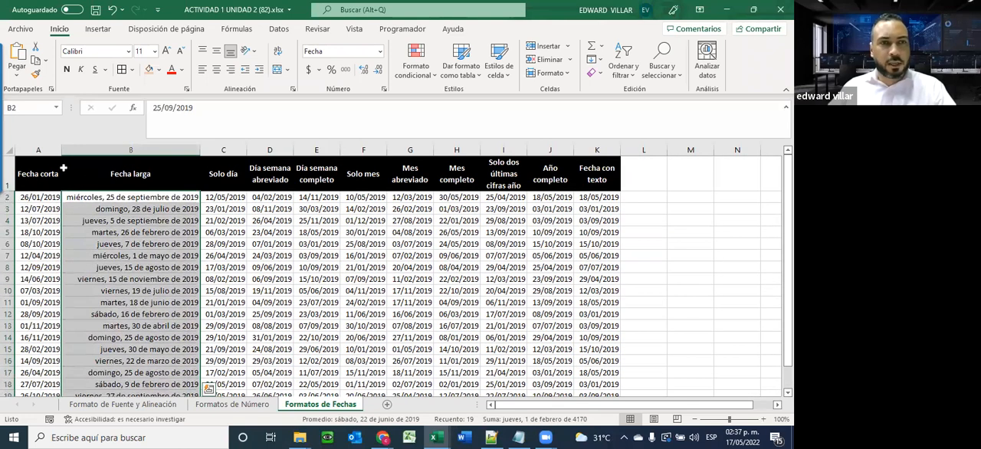
pyautogui.click(380, 51)
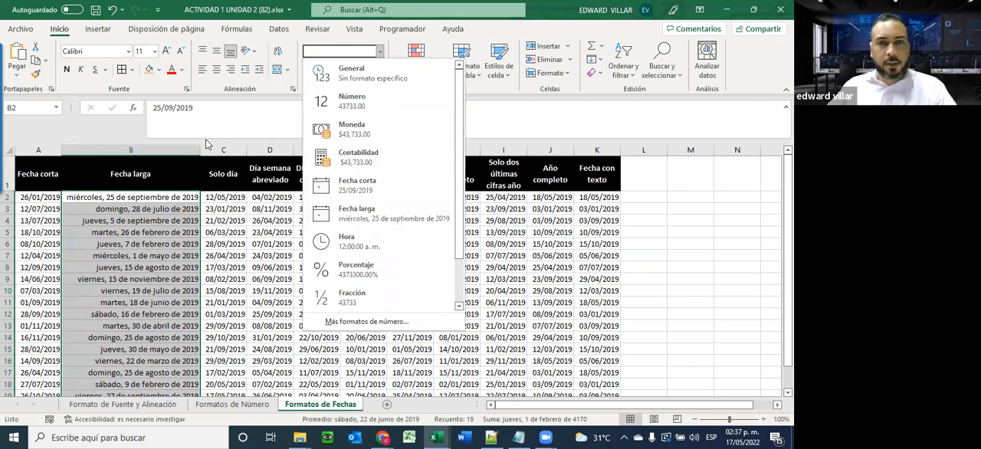
pyautogui.click(238, 282)
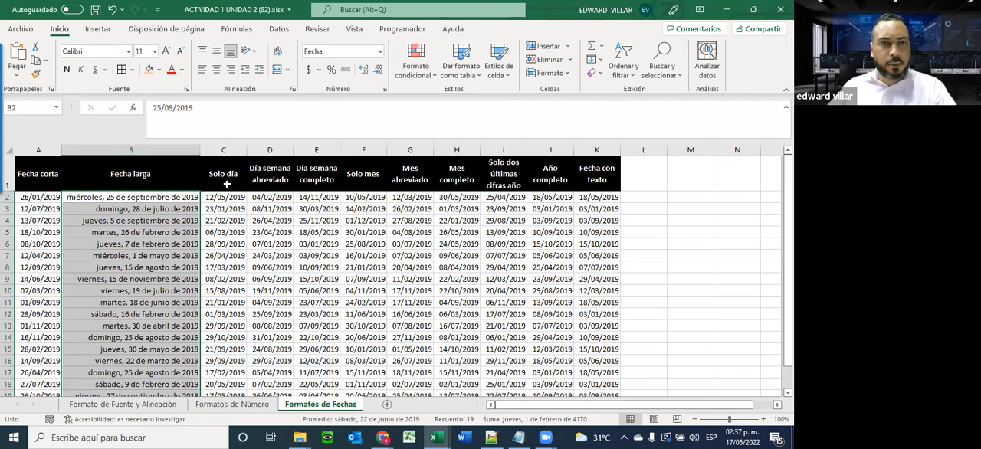
# Format the Solo día dates in C2:C20 with the custom number format dd
pyautogui.moveTo(216, 197); pyautogui.dragTo(228, 354)
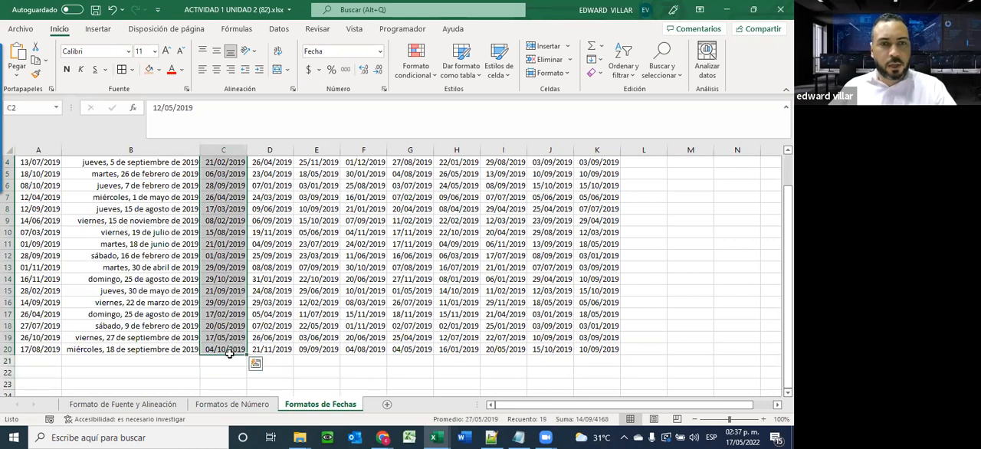
pyautogui.scroll(1, 230, 353)
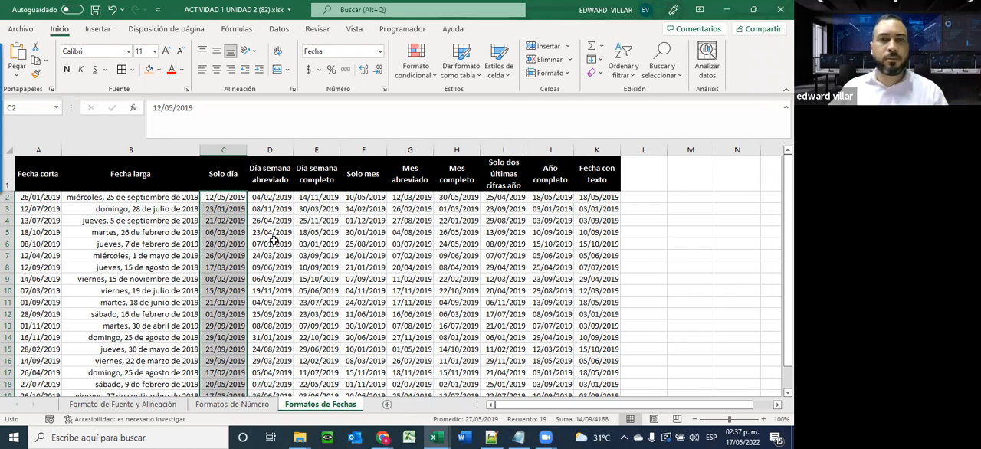
pyautogui.click(380, 51)
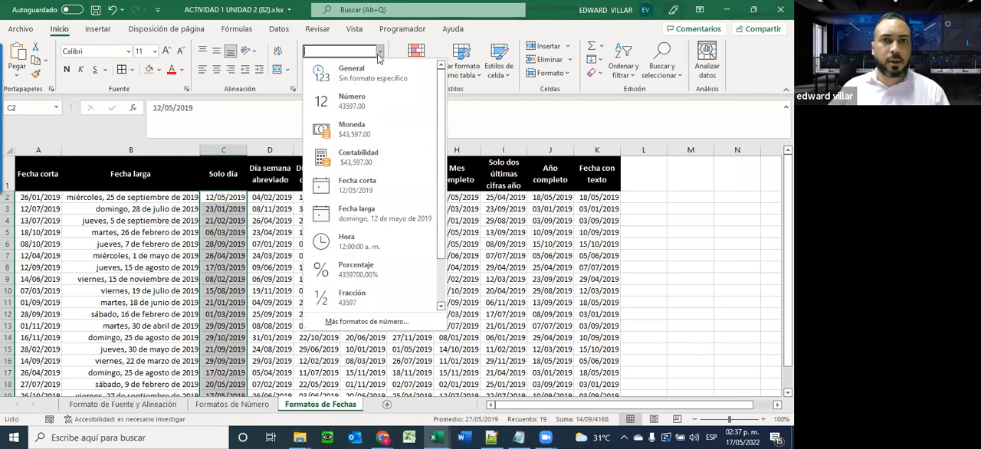
pyautogui.click(345, 322)
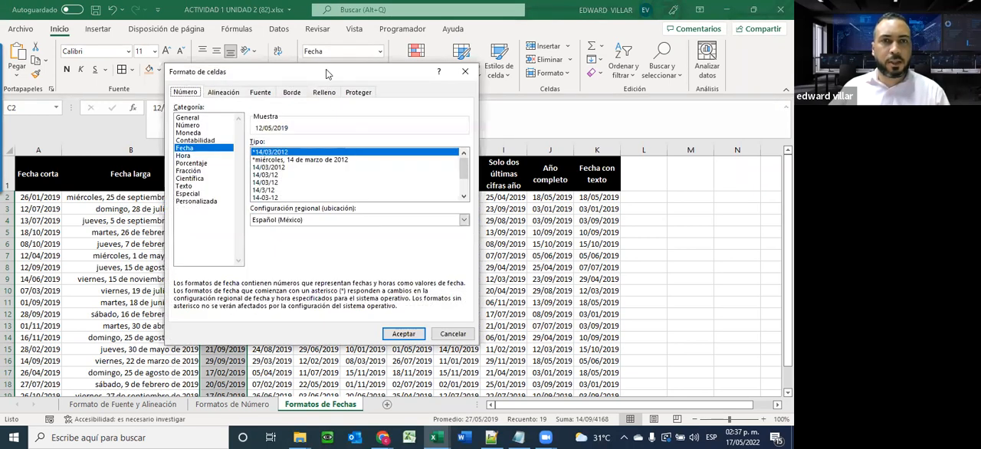
pyautogui.moveTo(333, 74); pyautogui.dragTo(508, 41)
pyautogui.click(372, 167)
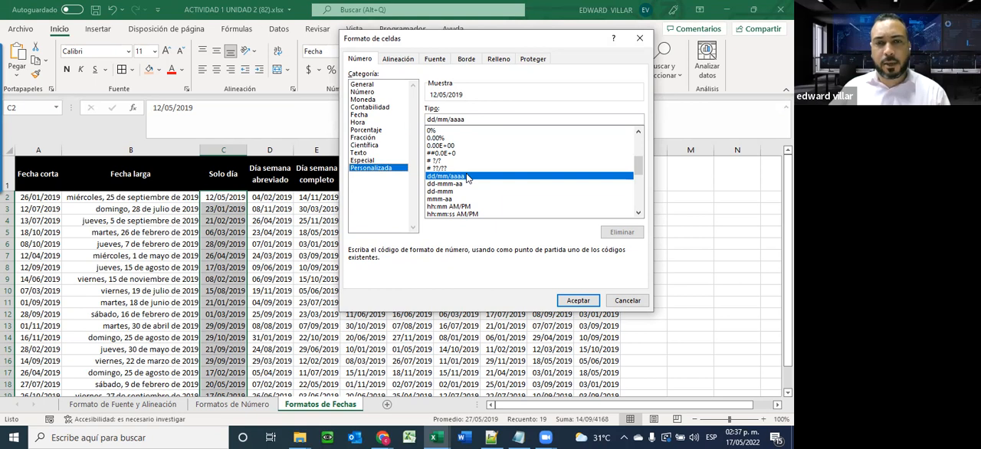
pyautogui.moveTo(474, 121); pyautogui.dragTo(415, 118)
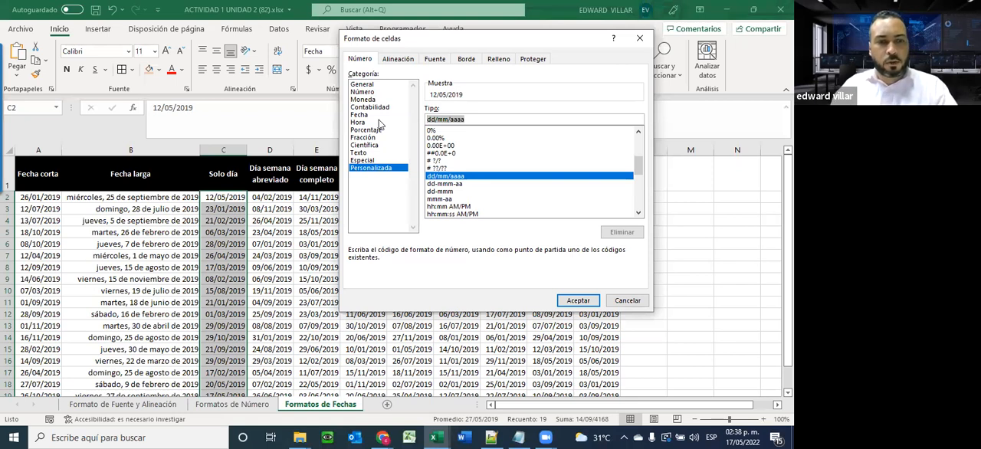
pyautogui.write('D')
pyautogui.press('BackSpace')
pyautogui.write('dd')
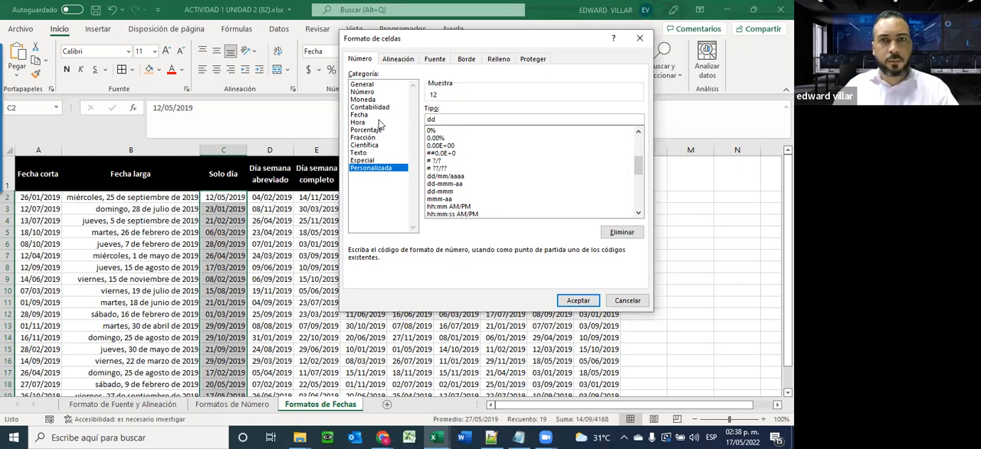
pyautogui.click(580, 302)
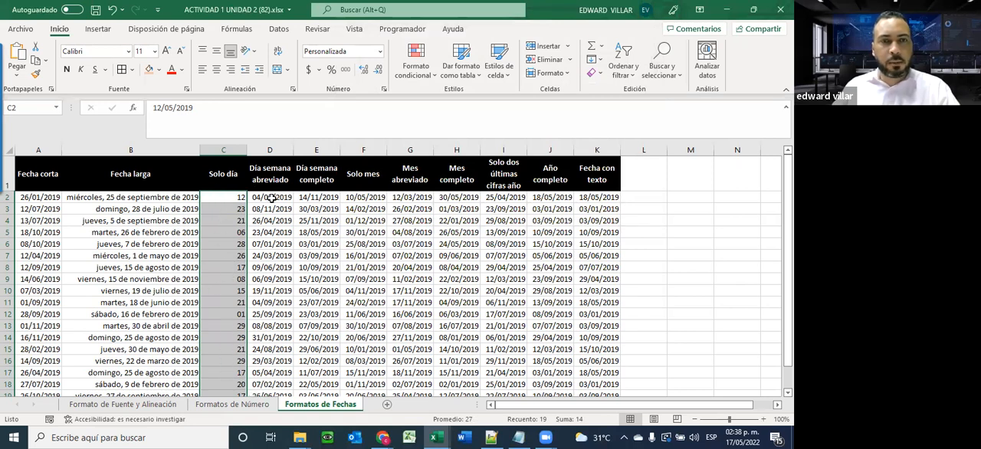
# Format the Día semana abreviado dates in D2:D20 with the custom number format ddd
pyautogui.moveTo(270, 197); pyautogui.dragTo(284, 348)
pyautogui.scroll(1, 274, 353)
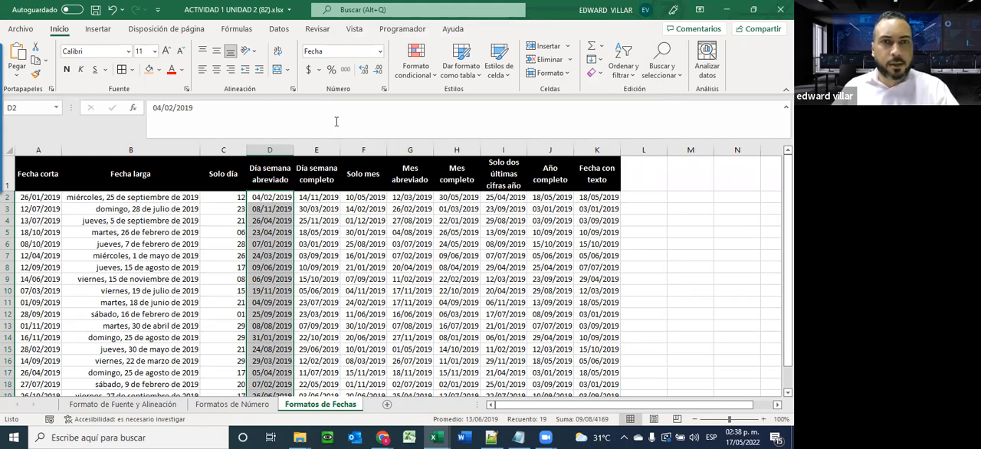
pyautogui.click(379, 51)
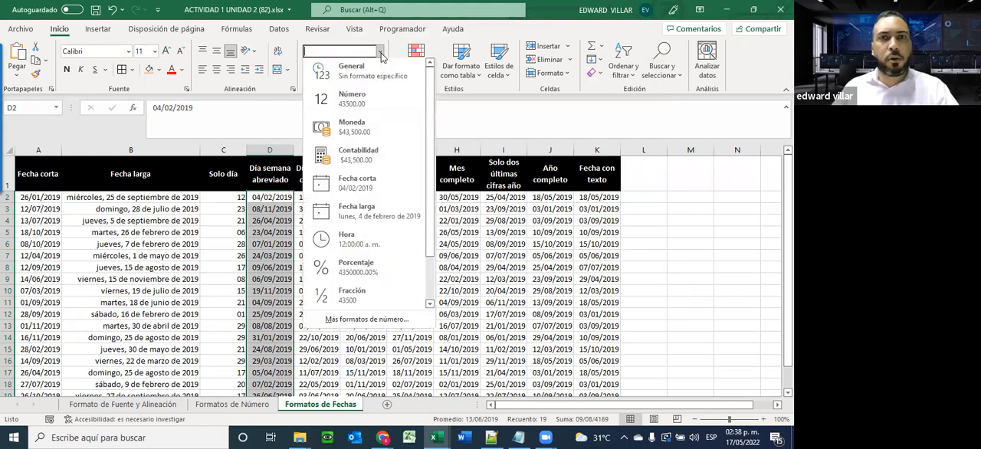
pyautogui.click(353, 325)
pyautogui.click(387, 168)
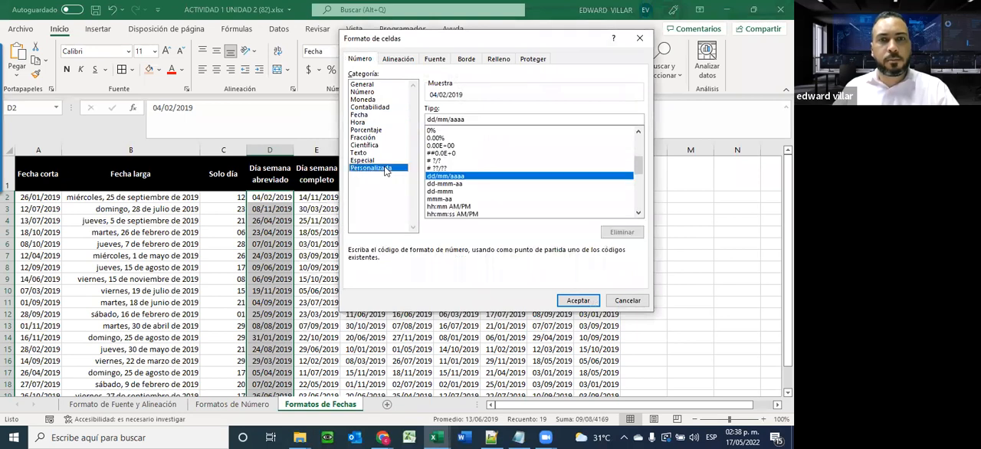
pyautogui.moveTo(470, 118); pyautogui.dragTo(389, 117)
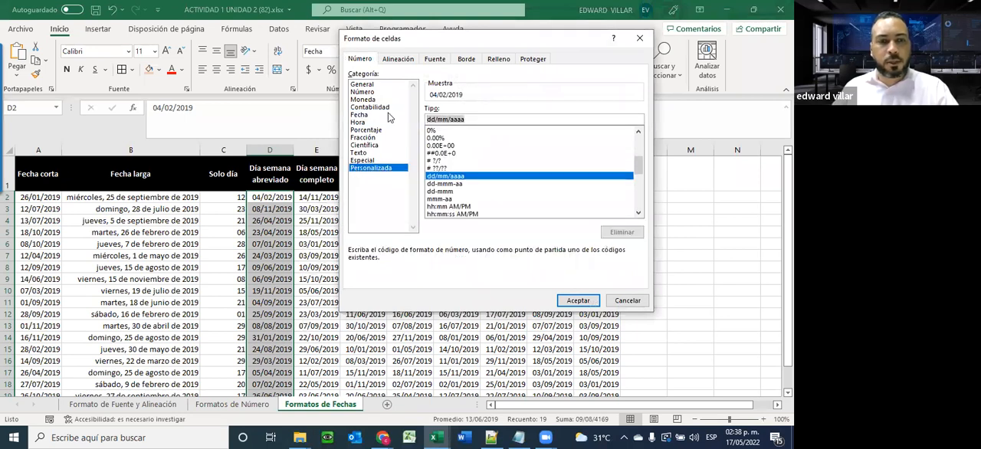
pyautogui.write('ddd')
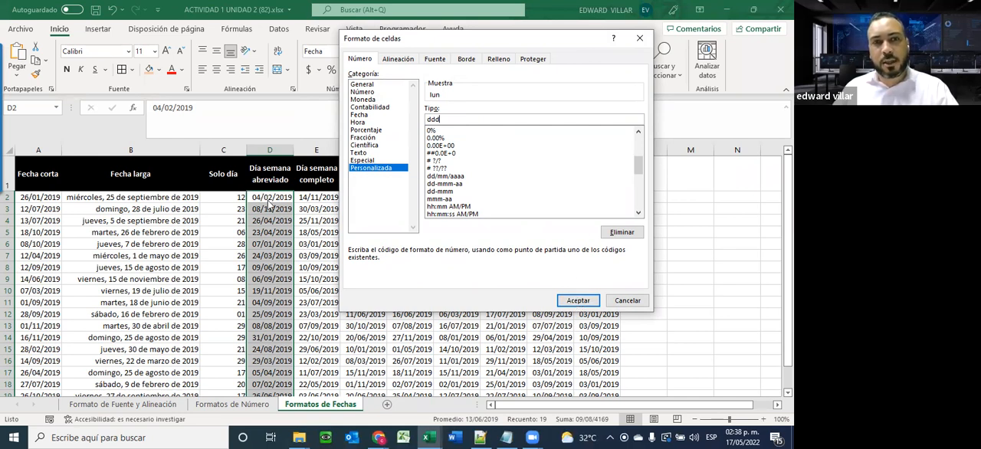
pyautogui.click(577, 302)
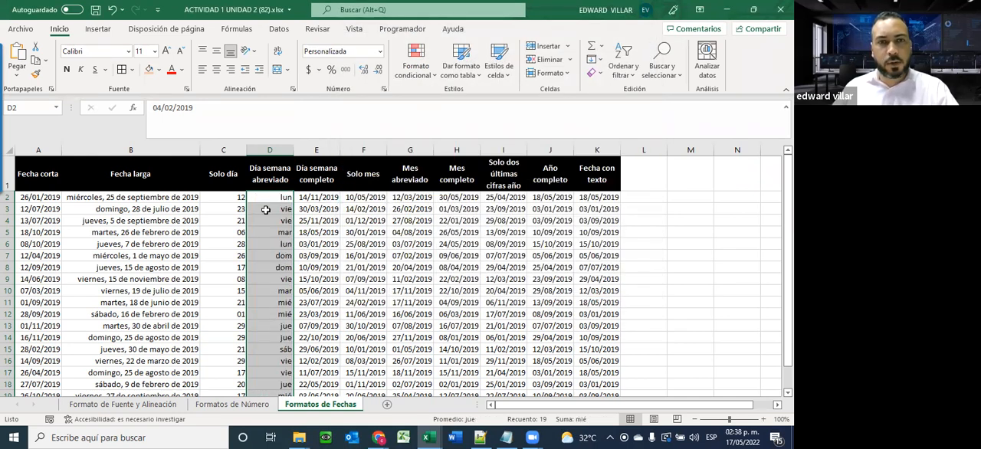
pyautogui.scroll(-2, 269, 359)
pyautogui.scroll(2, 269, 359)
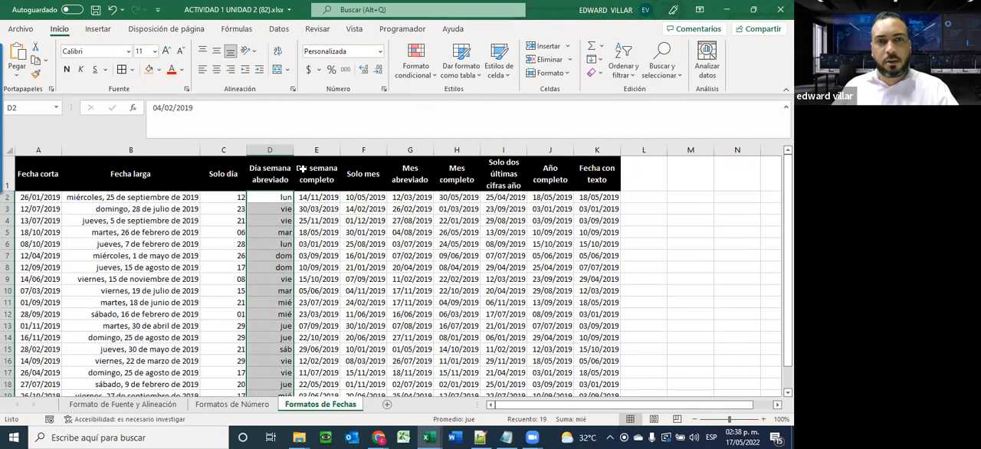
# Format the Día semana completo dates in E2:E20 with the custom number format dddd
pyautogui.moveTo(322, 198); pyautogui.dragTo(325, 350)
pyautogui.click(380, 51)
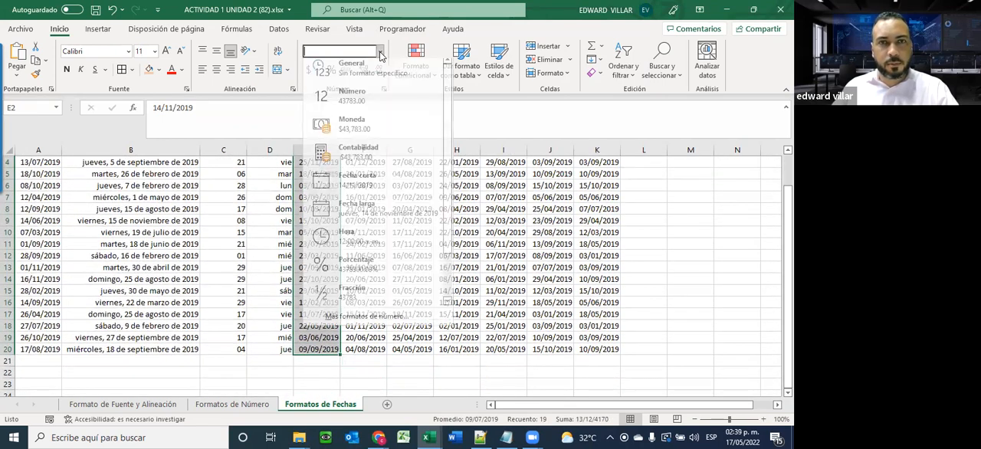
pyautogui.click(361, 316)
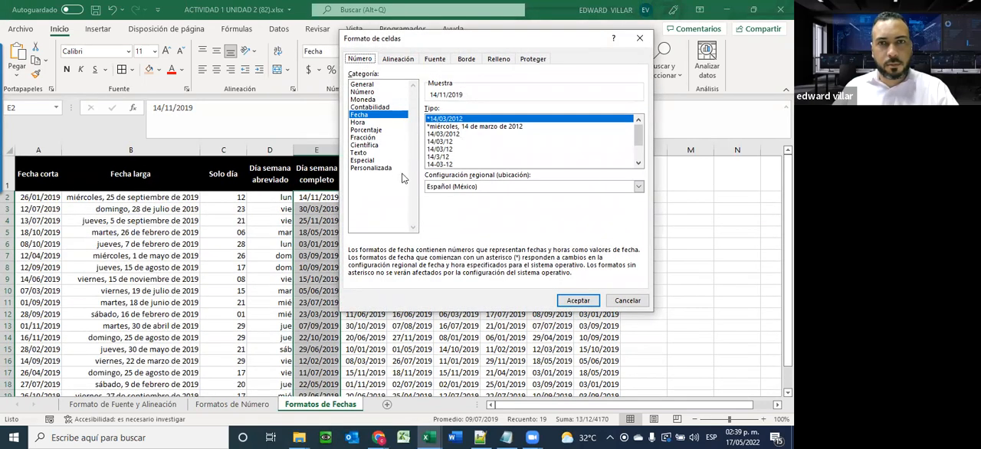
pyautogui.click(383, 169)
pyautogui.moveTo(478, 119); pyautogui.dragTo(390, 113)
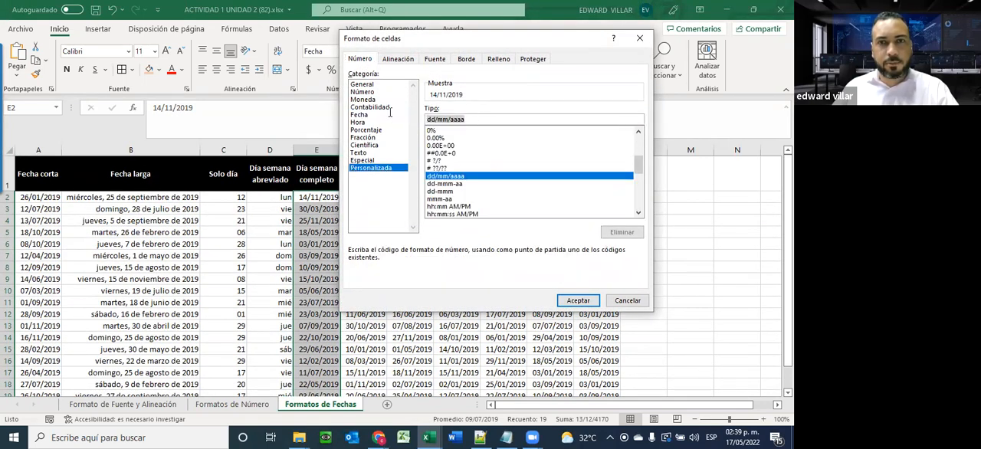
pyautogui.write('dddd')
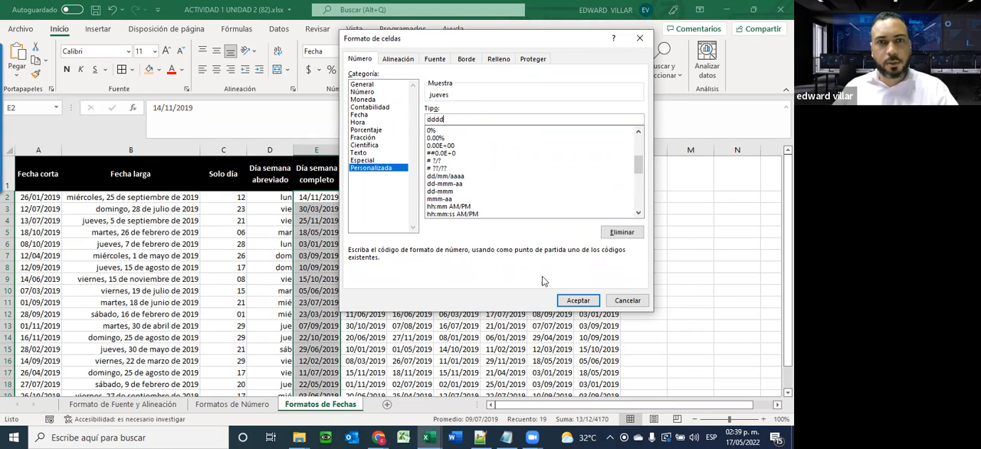
pyautogui.click(566, 301)
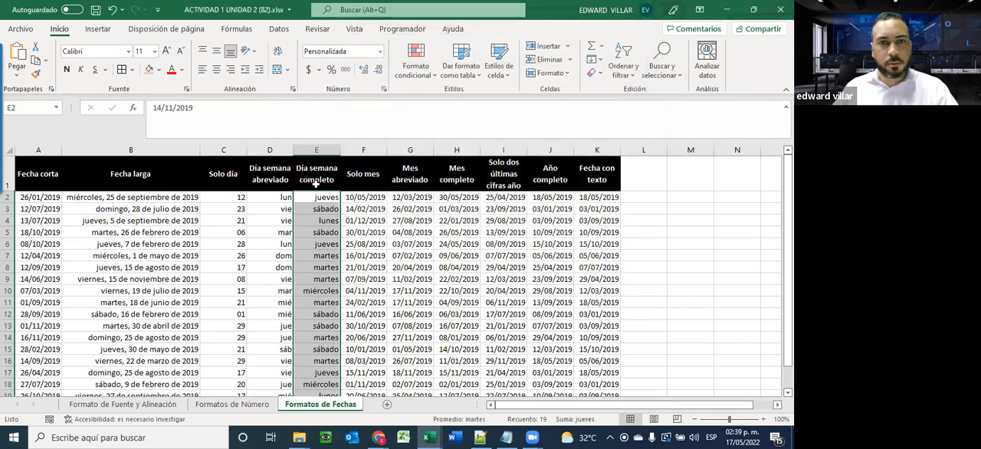
pyautogui.scroll(-2, 323, 366)
pyautogui.scroll(2, 322, 366)
# Format the Solo mes dates in F2:F20 with the custom number format m
pyautogui.moveTo(360, 199); pyautogui.dragTo(366, 351)
pyautogui.scroll(1, 360, 205)
pyautogui.moveTo(360, 199); pyautogui.dragTo(368, 346)
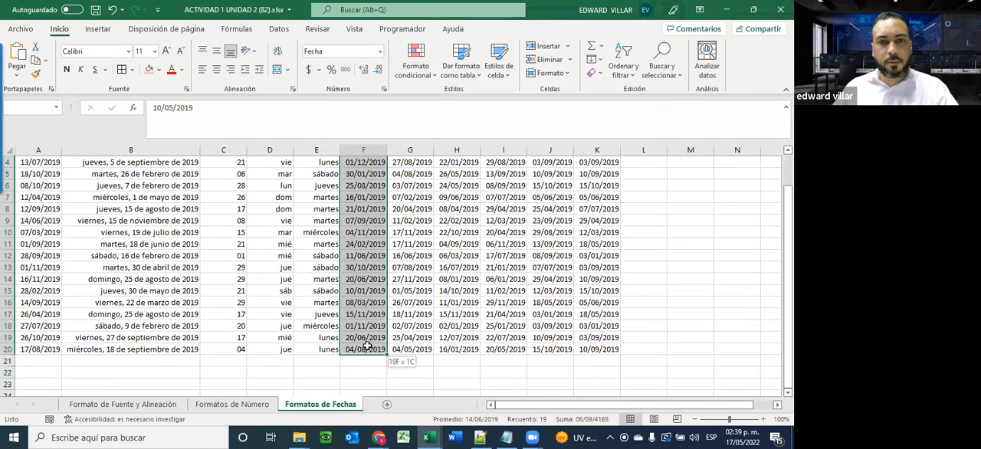
pyautogui.click(380, 51)
pyautogui.click(332, 322)
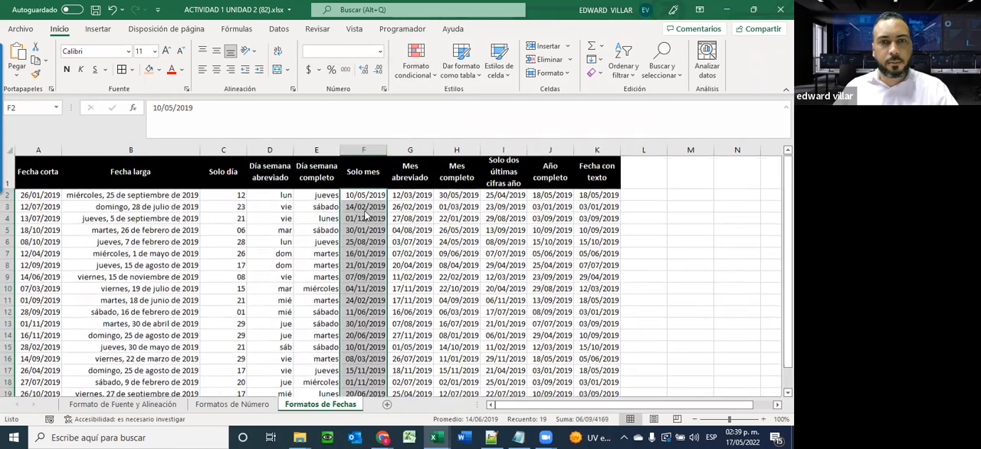
pyautogui.click(383, 169)
pyautogui.moveTo(475, 118); pyautogui.dragTo(325, 123)
pyautogui.moveTo(482, 122); pyautogui.dragTo(384, 123)
pyautogui.write('mm')
pyautogui.press('BackSpace')
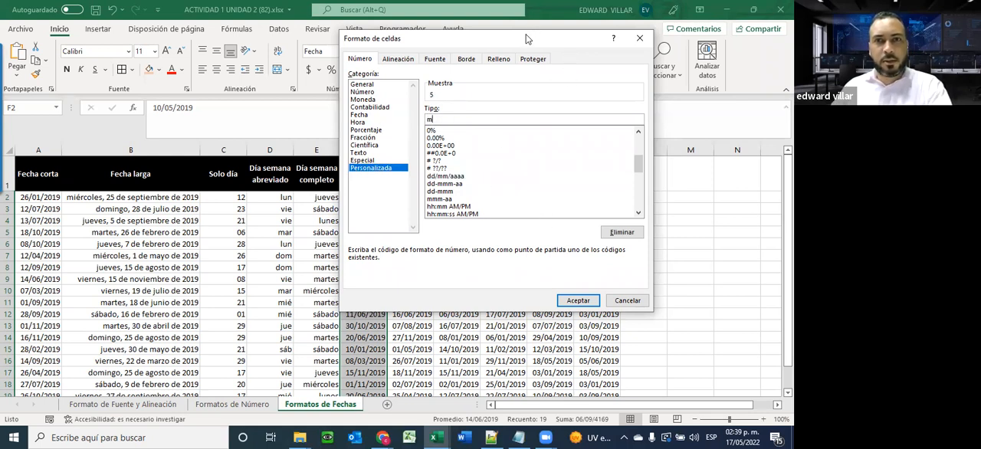
pyautogui.moveTo(519, 41); pyautogui.dragTo(585, 70)
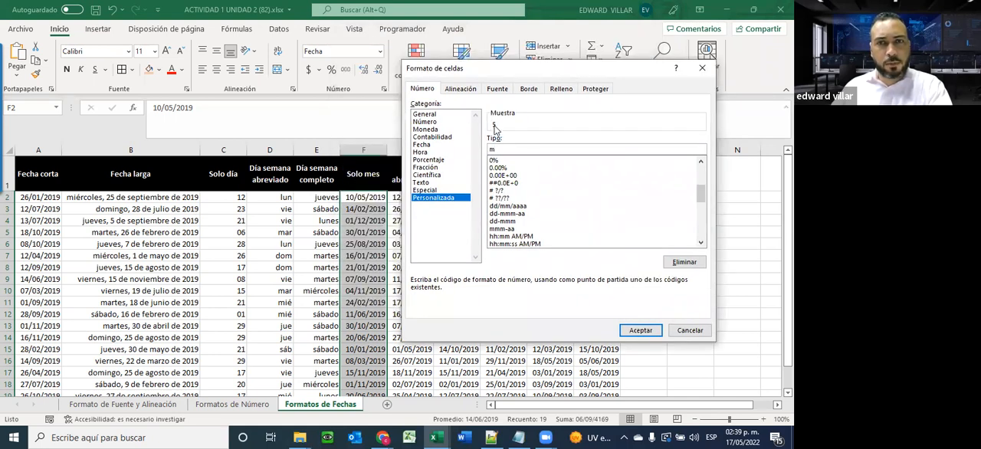
pyautogui.click(630, 331)
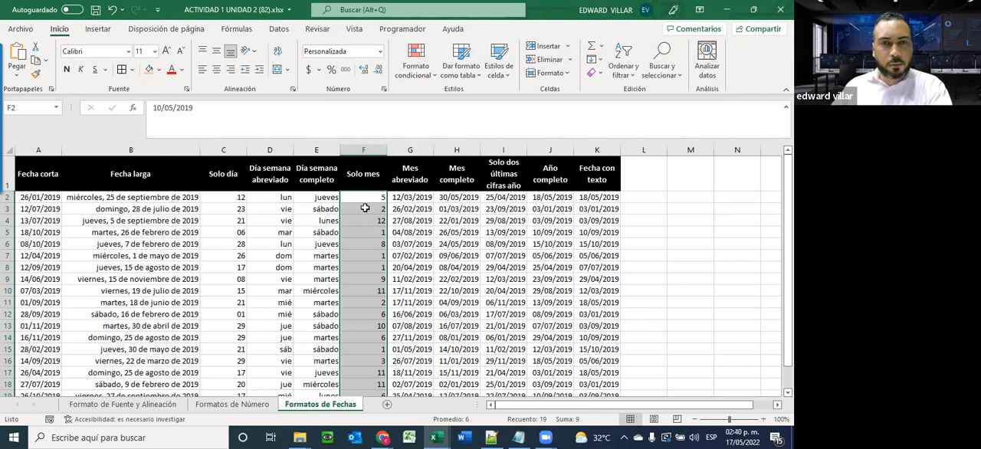
# Change the custom format of the Solo mes column to mm for two-digit months and check the column down to row 20
pyautogui.click(379, 52)
pyautogui.click(361, 325)
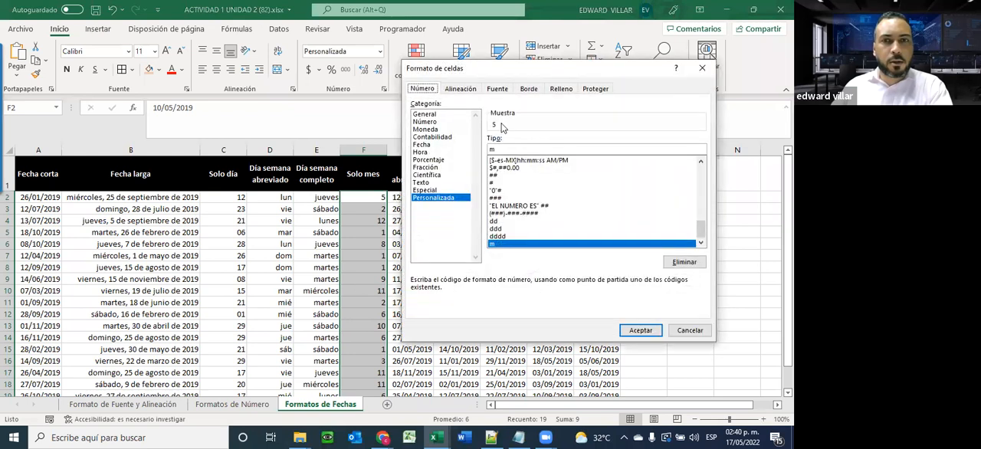
pyautogui.click(505, 150)
pyautogui.write('m')
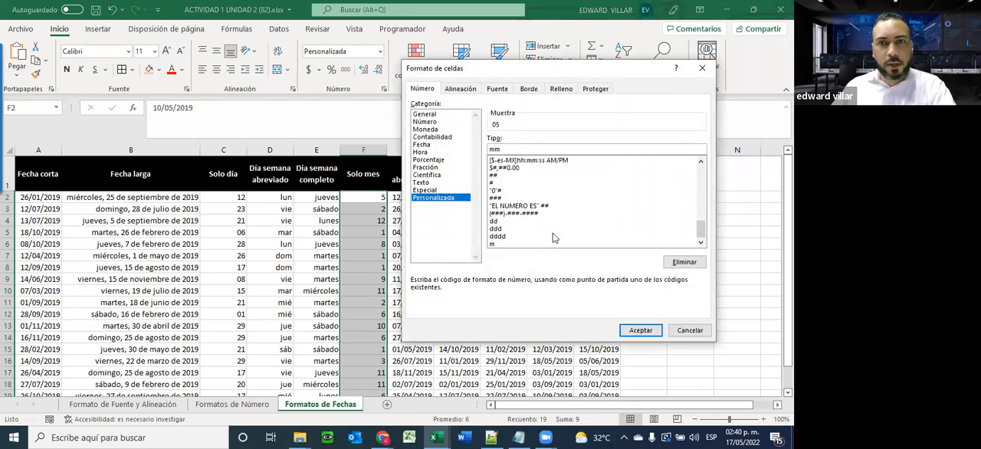
pyautogui.click(630, 331)
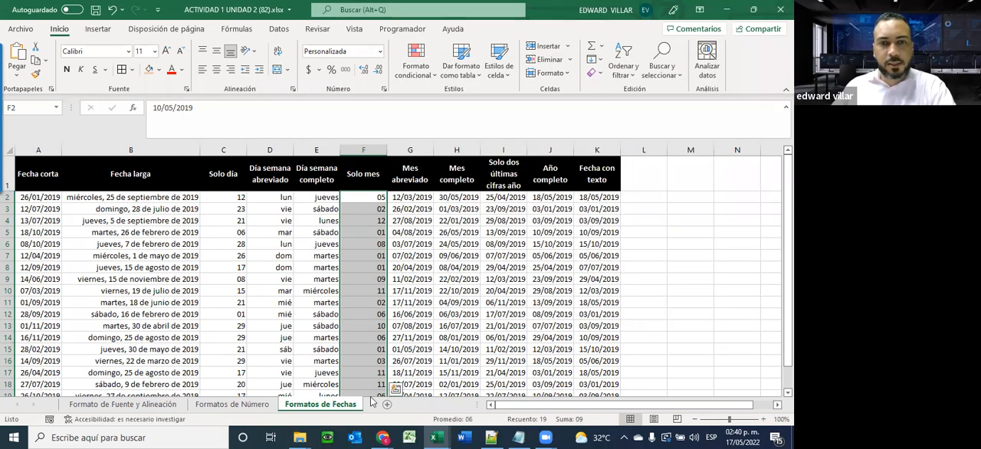
pyautogui.scroll(-1, 364, 317)
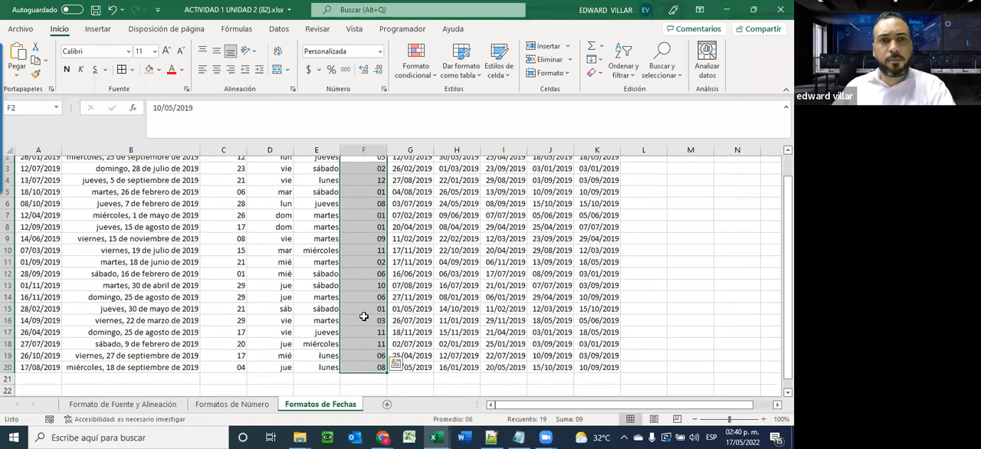
pyautogui.scroll(-1, 364, 316)
pyautogui.scroll(1, 364, 317)
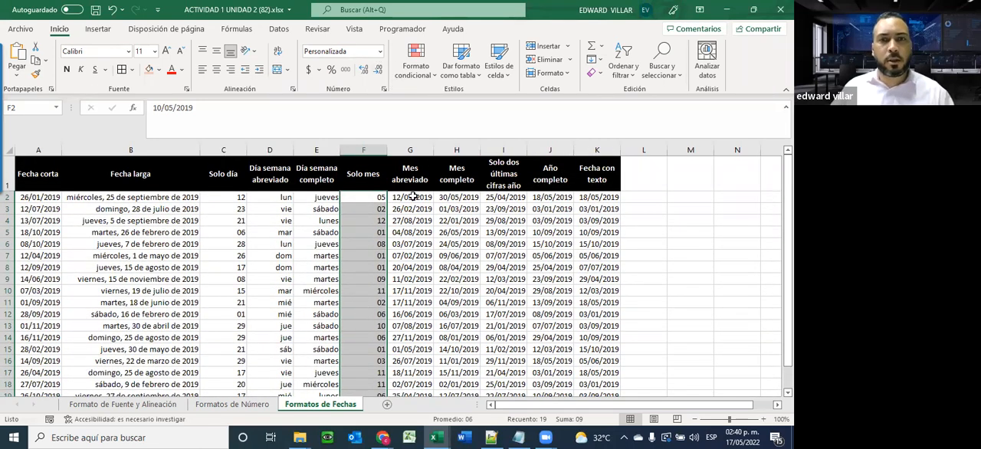
# Format the Mes abreviado dates in G2:G20 with the custom number format mmm
pyautogui.moveTo(412, 197); pyautogui.dragTo(417, 338)
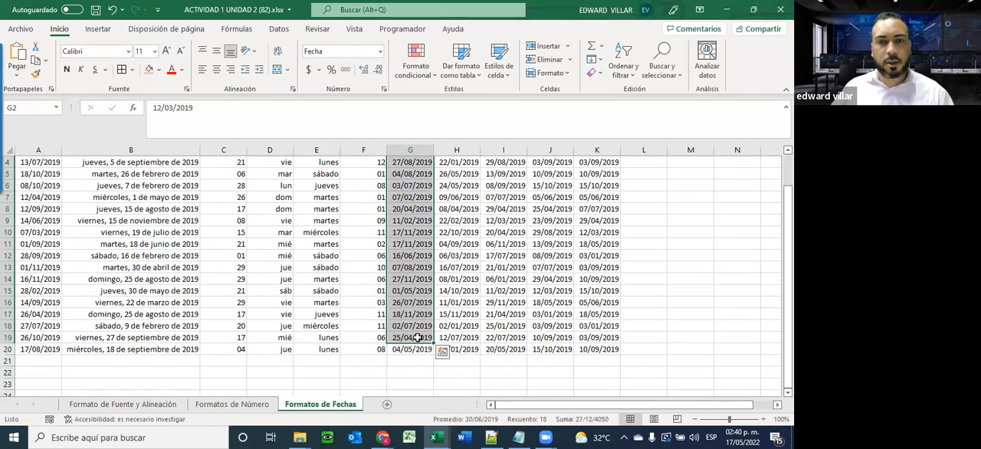
pyautogui.hotkey('shift', 'Down')
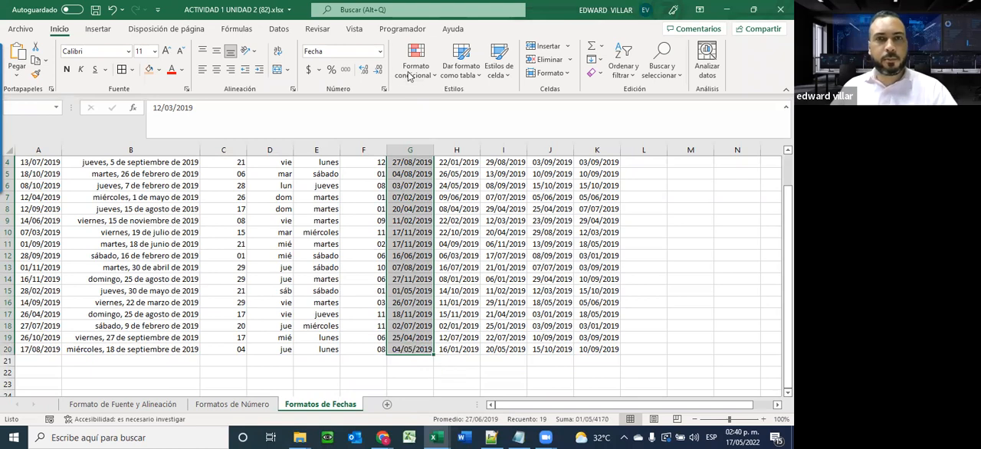
pyautogui.click(381, 53)
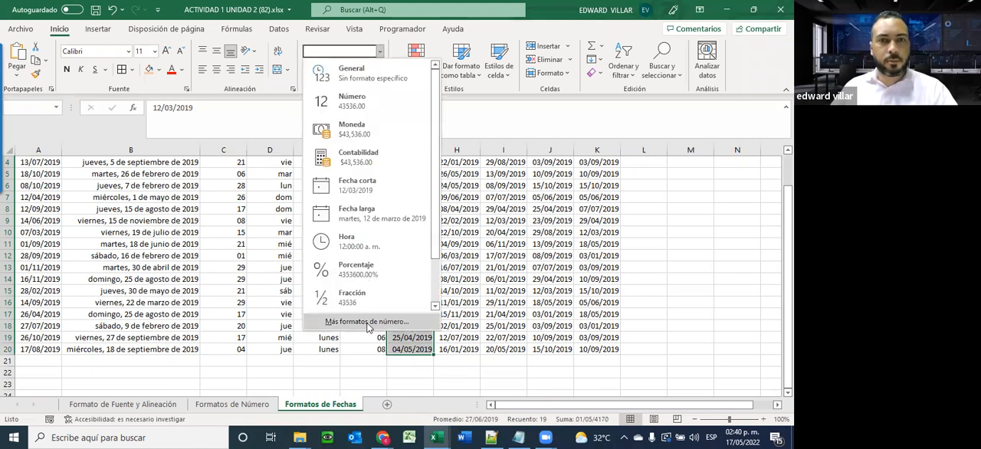
pyautogui.click(368, 324)
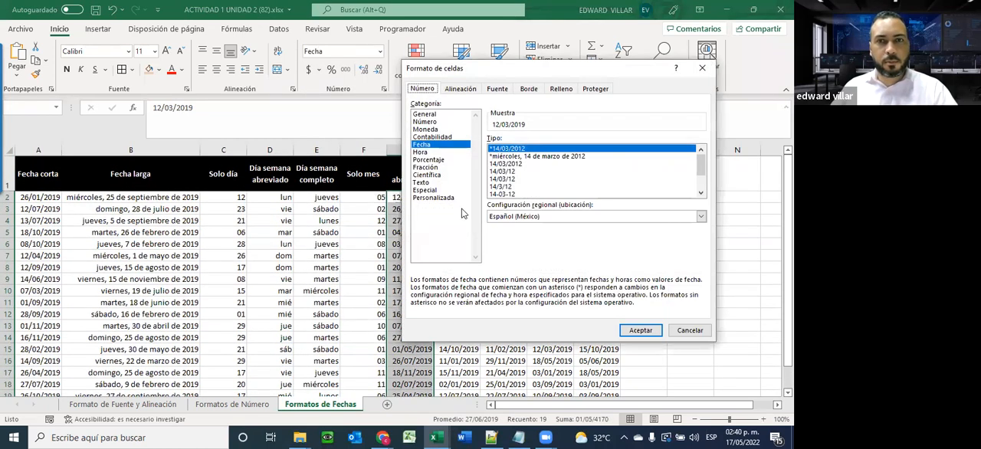
pyautogui.click(453, 199)
pyautogui.moveTo(467, 147); pyautogui.dragTo(471, 147)
pyautogui.write('mmm')
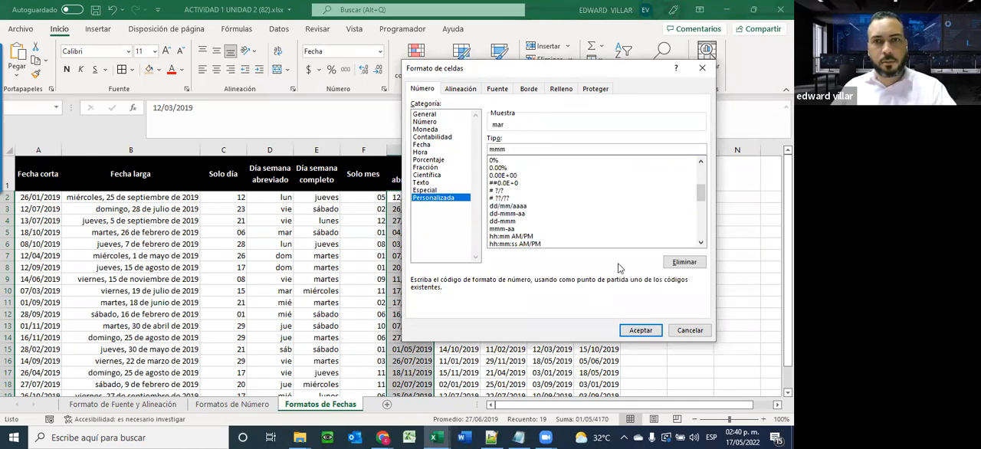
pyautogui.click(641, 330)
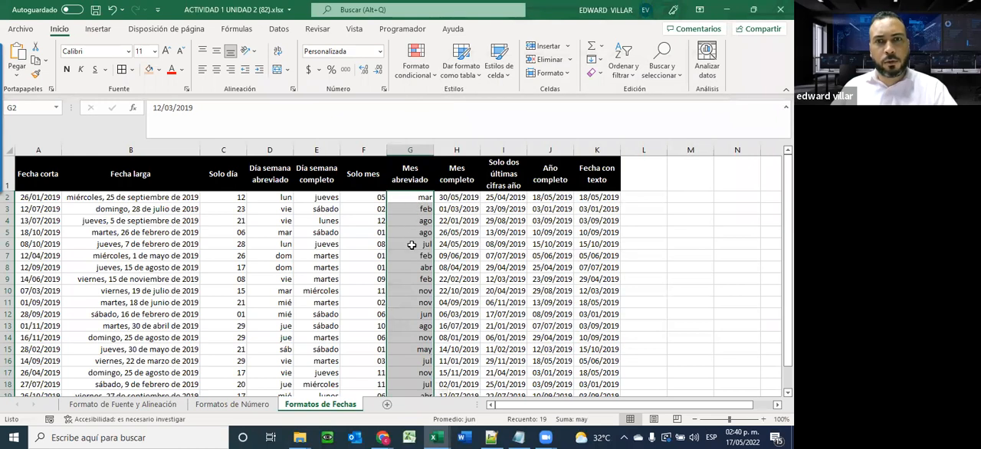
# Format the Mes completo dates in H2:H20 with the custom number format mmmm and check the column down to row 20
pyautogui.click(451, 198)
pyautogui.moveTo(453, 208); pyautogui.dragTo(459, 345)
pyautogui.click(379, 52)
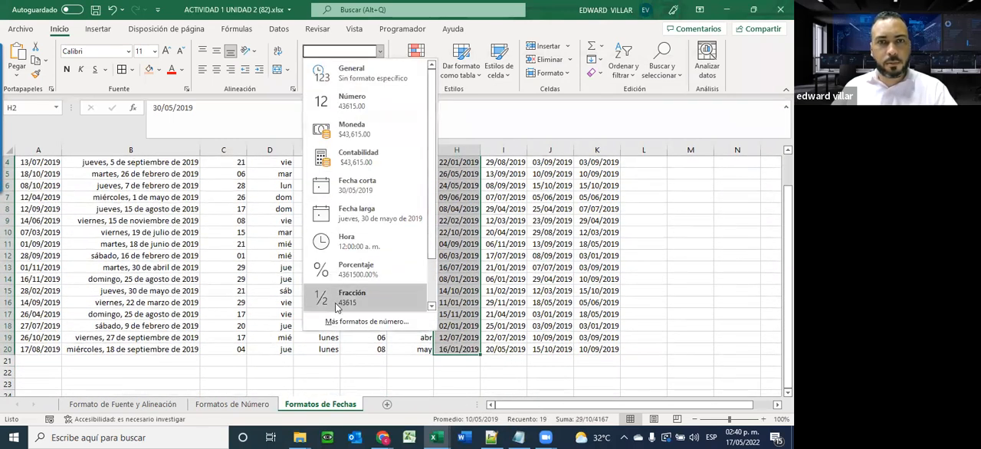
pyautogui.click(366, 321)
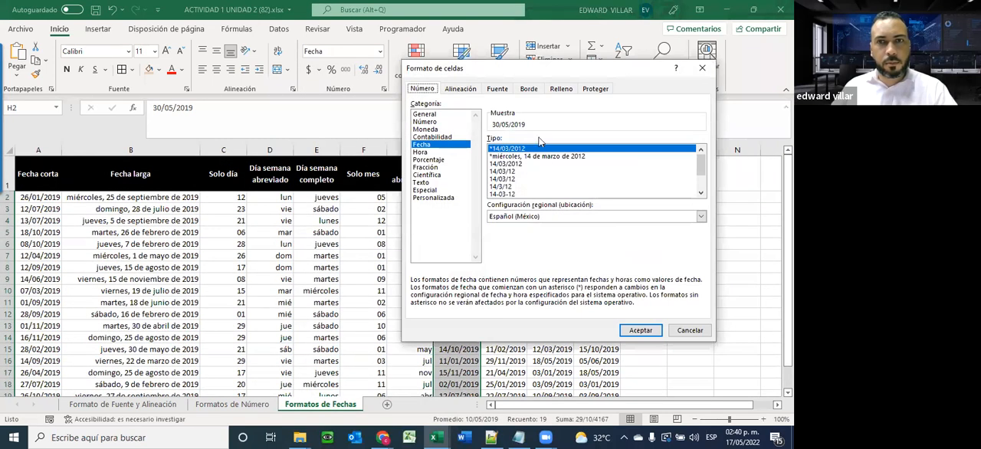
pyautogui.click(437, 198)
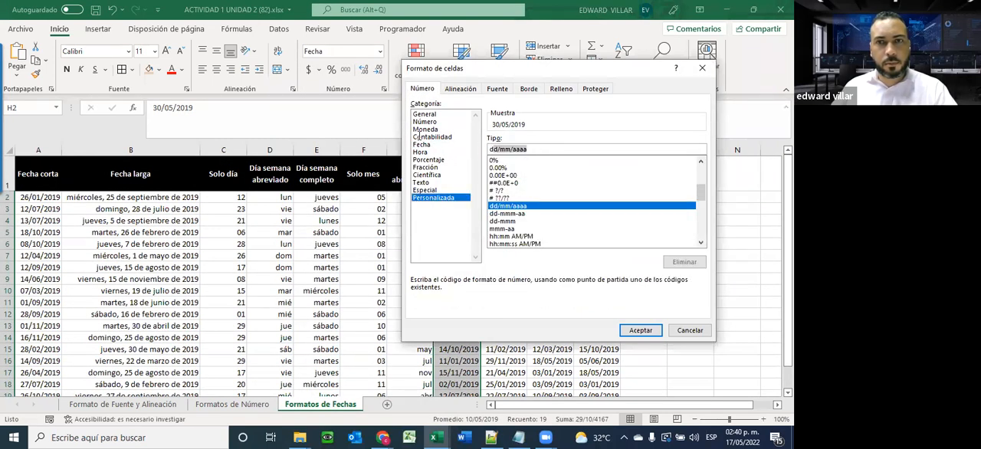
pyautogui.write('mmmm')
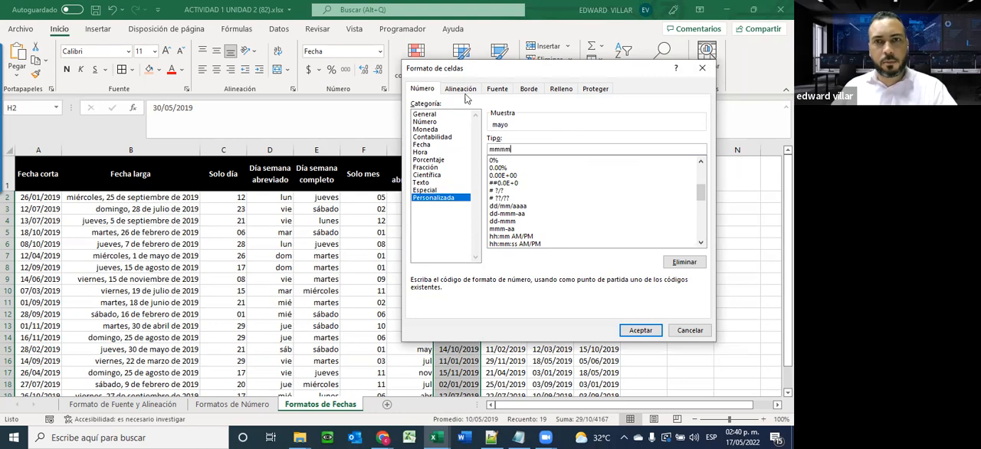
pyautogui.moveTo(496, 70); pyautogui.dragTo(353, 50)
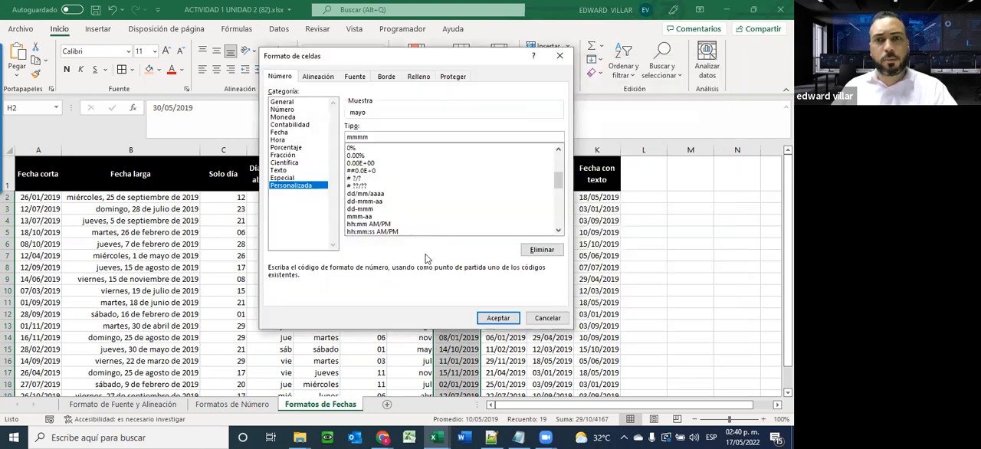
pyautogui.click(492, 319)
pyautogui.scroll(-1, 462, 293)
pyautogui.scroll(1, 461, 293)
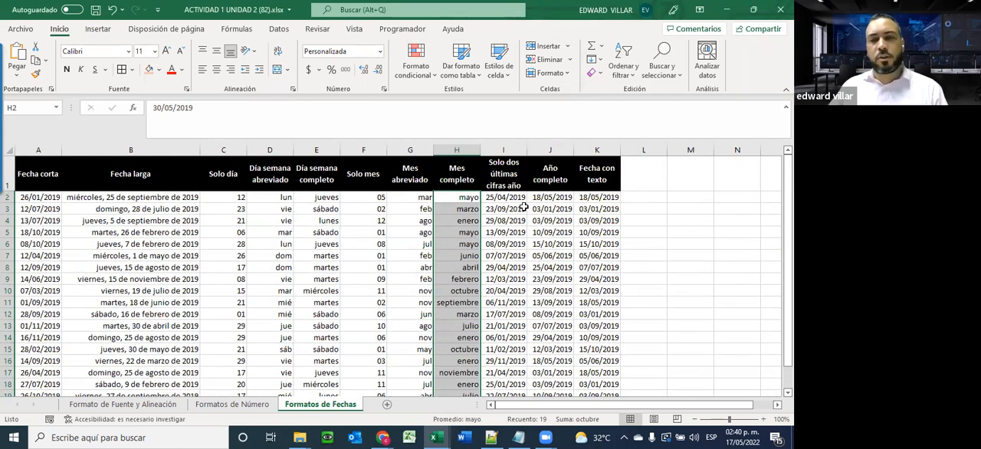
# Try the custom number format aaaa on the Fecha con texto dates in K2:K20 and undo it
pyautogui.moveTo(562, 197); pyautogui.dragTo(552, 359)
pyautogui.scroll(1, 552, 359)
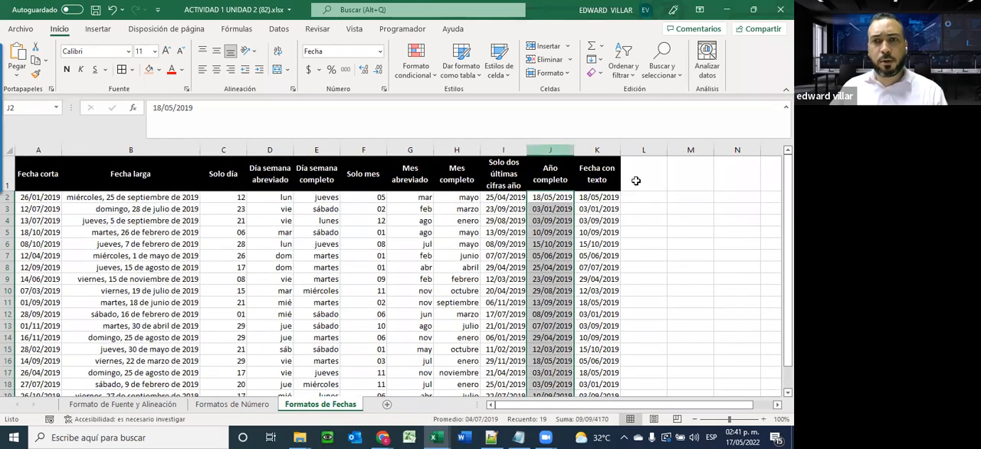
pyautogui.moveTo(592, 197); pyautogui.dragTo(592, 373)
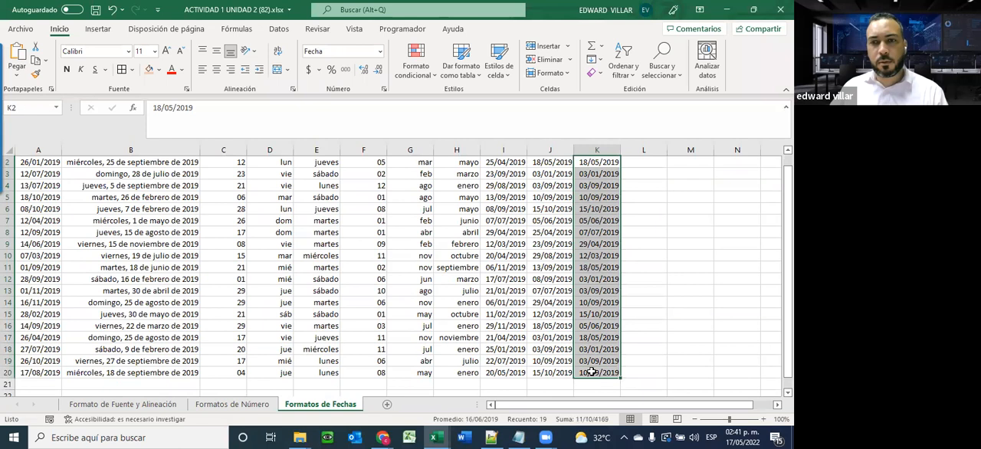
pyautogui.scroll(1, 589, 371)
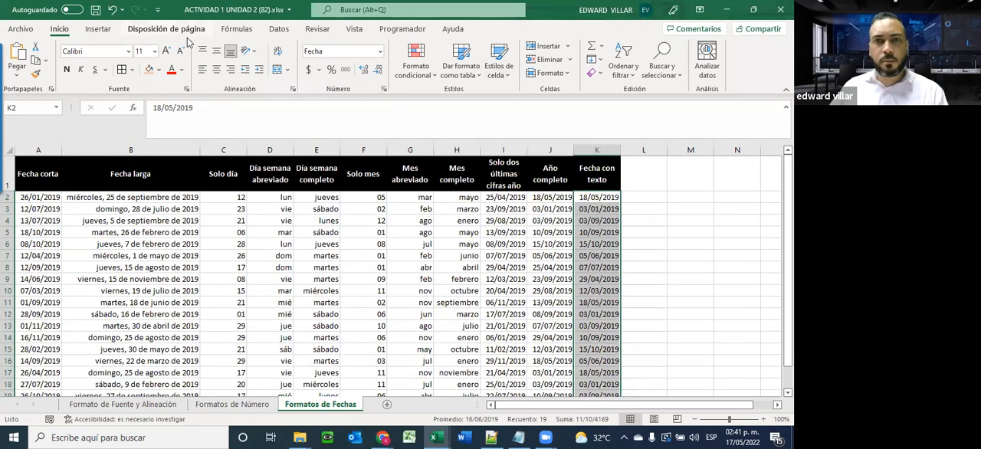
pyautogui.click(379, 52)
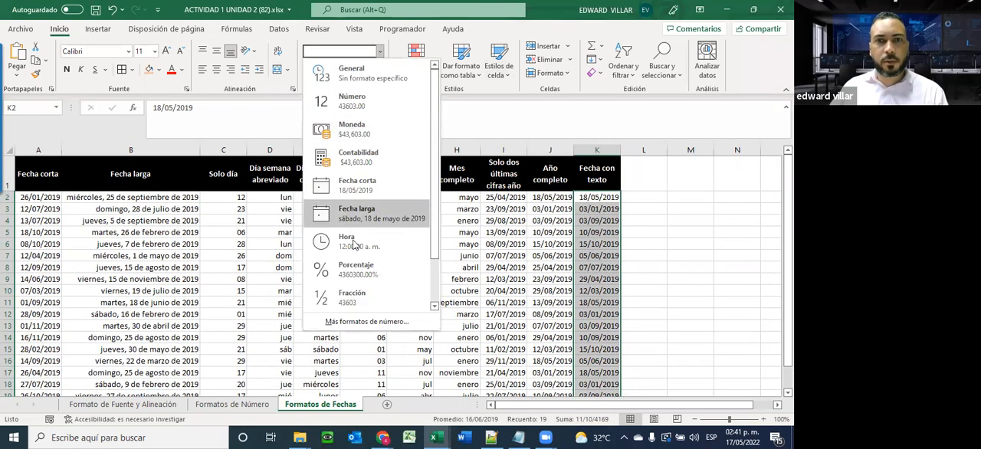
pyautogui.click(366, 319)
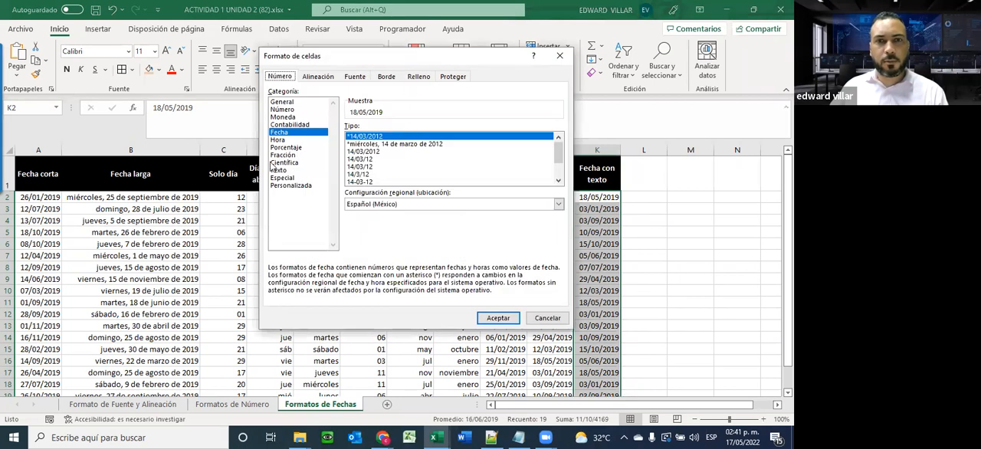
pyautogui.click(293, 186)
pyautogui.moveTo(398, 137); pyautogui.dragTo(282, 130)
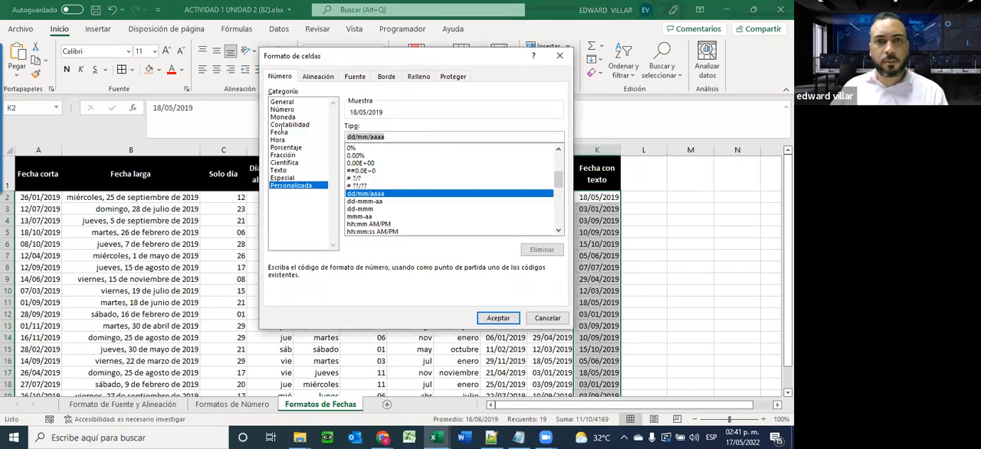
pyautogui.write('aaaa')
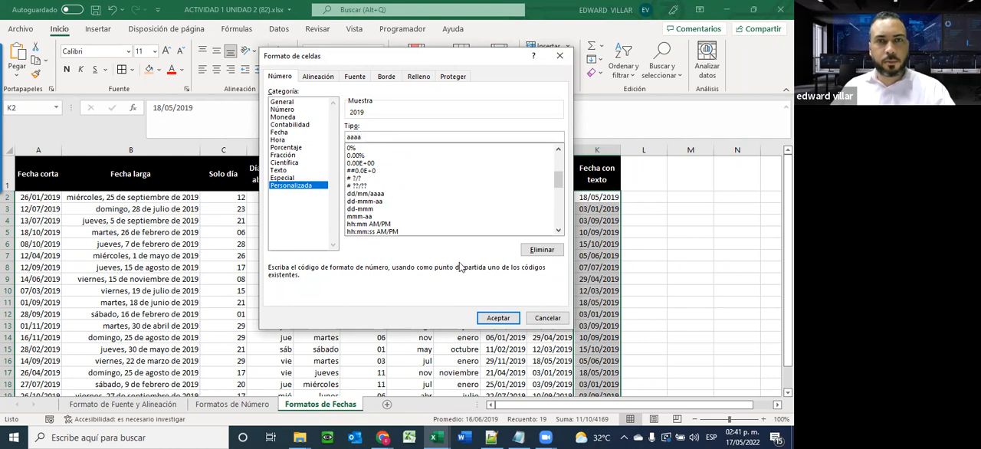
pyautogui.click(497, 319)
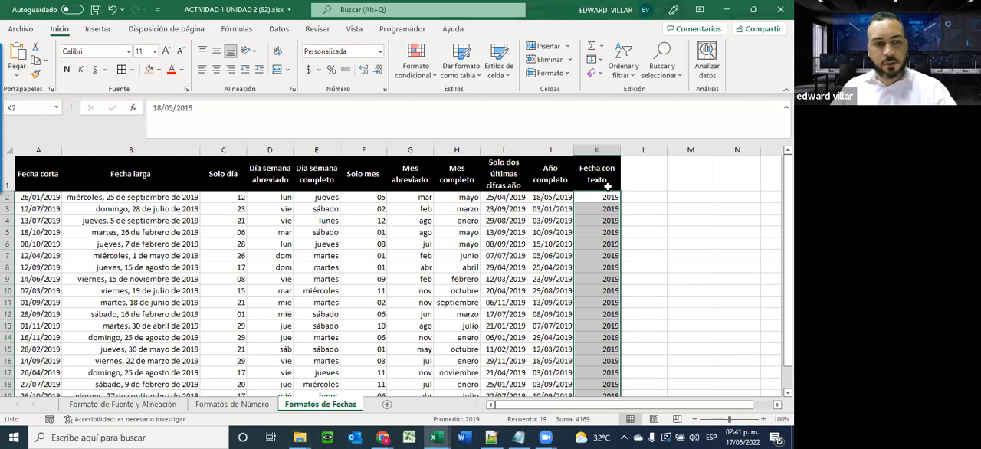
pyautogui.hotkey('ctrl', 'z')
# Format the Año completo dates in J2:J20 with the custom number format aaaa
pyautogui.moveTo(541, 197); pyautogui.dragTo(549, 349)
pyautogui.click(380, 50)
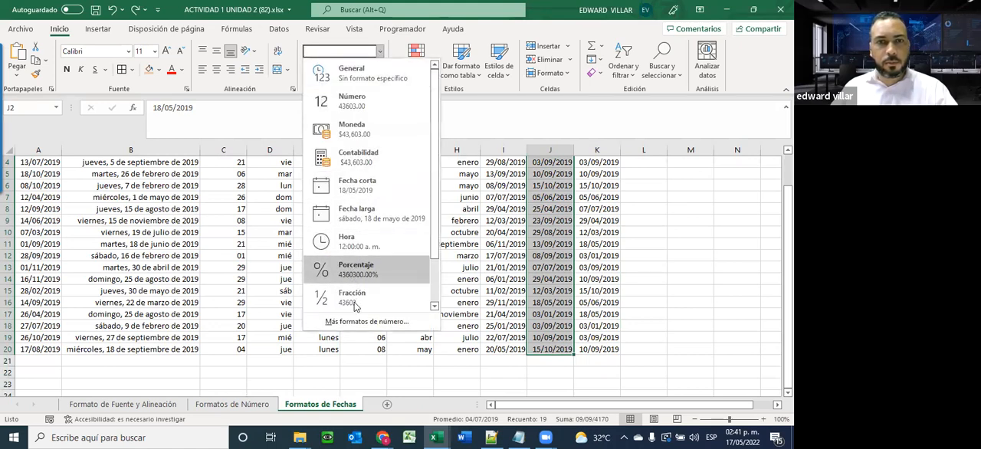
pyautogui.click(364, 324)
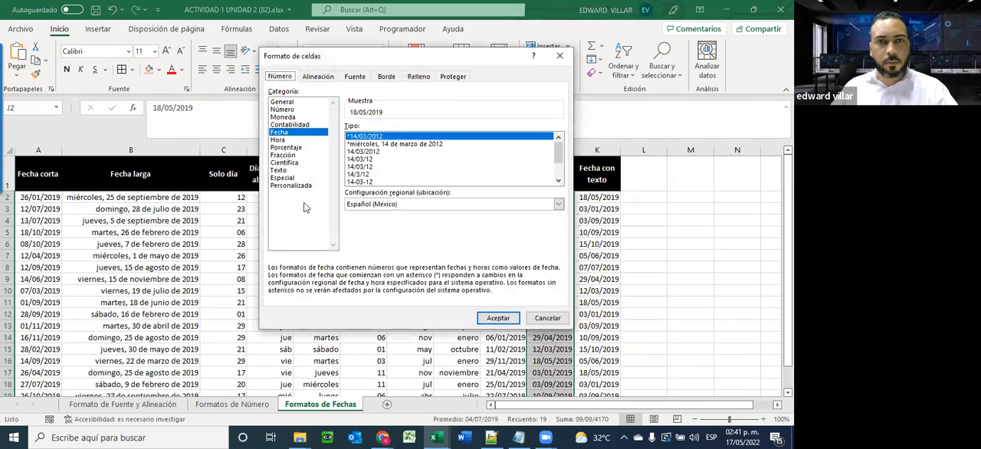
pyautogui.click(305, 185)
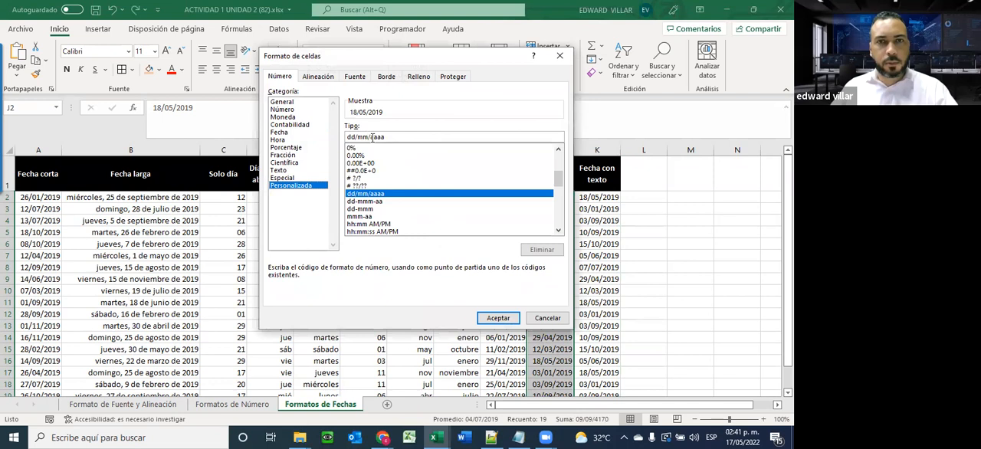
pyautogui.moveTo(359, 138); pyautogui.dragTo(324, 138)
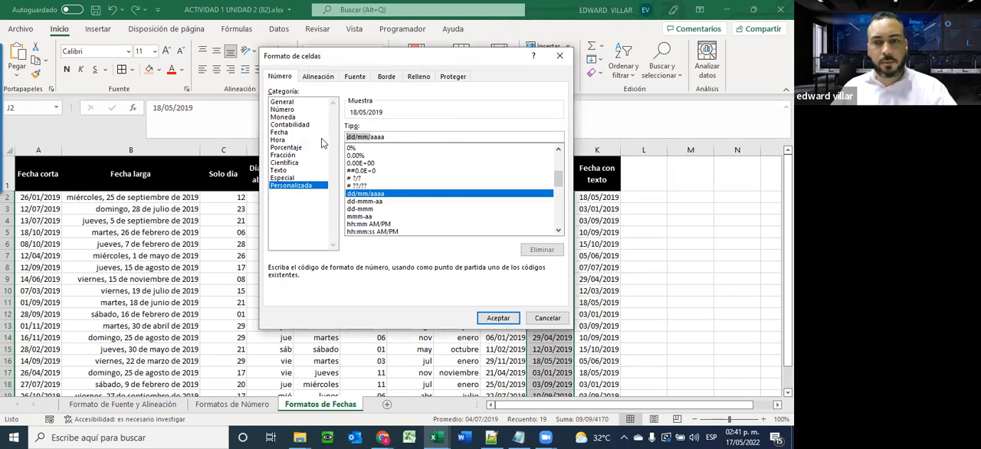
pyautogui.press('BackSpace')
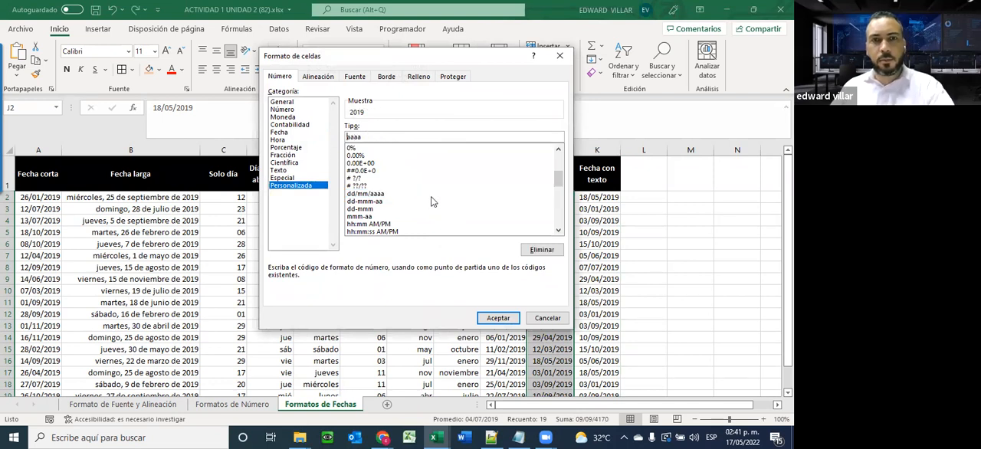
pyautogui.click(488, 318)
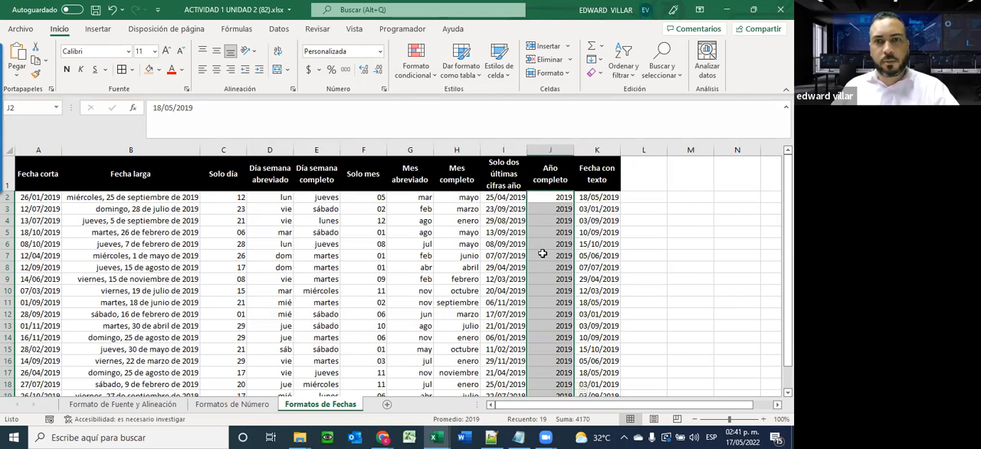
# Format the Fecha con texto dates in K2:K20 with the custom number format "La fecha es" dd/mm/aaaa
pyautogui.moveTo(597, 197); pyautogui.dragTo(595, 334)
pyautogui.click(379, 51)
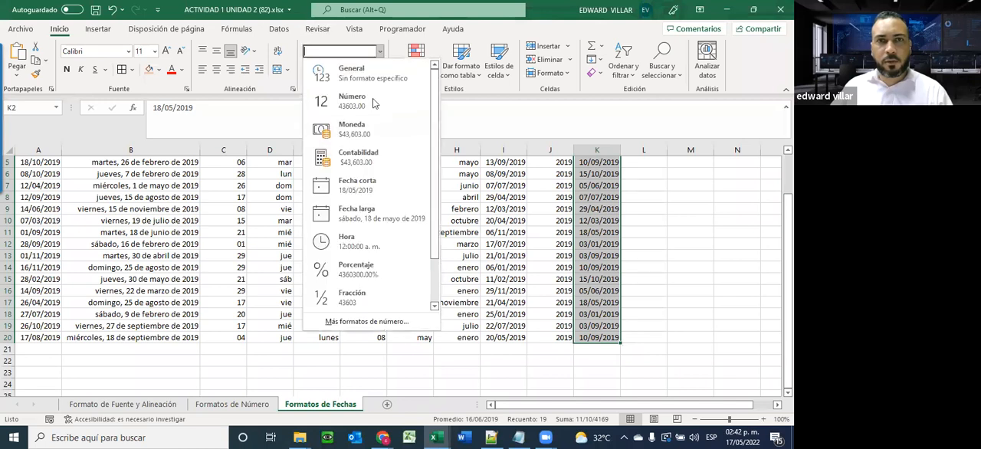
pyautogui.click(368, 321)
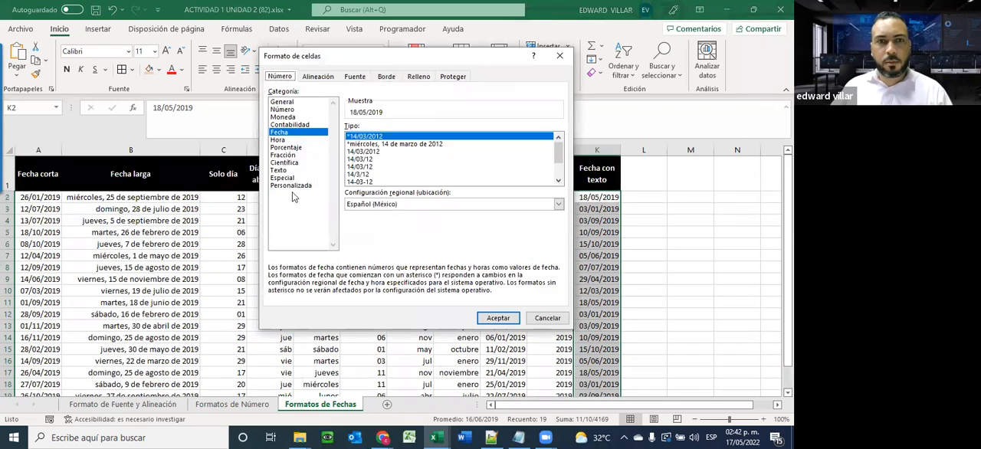
pyautogui.click(295, 186)
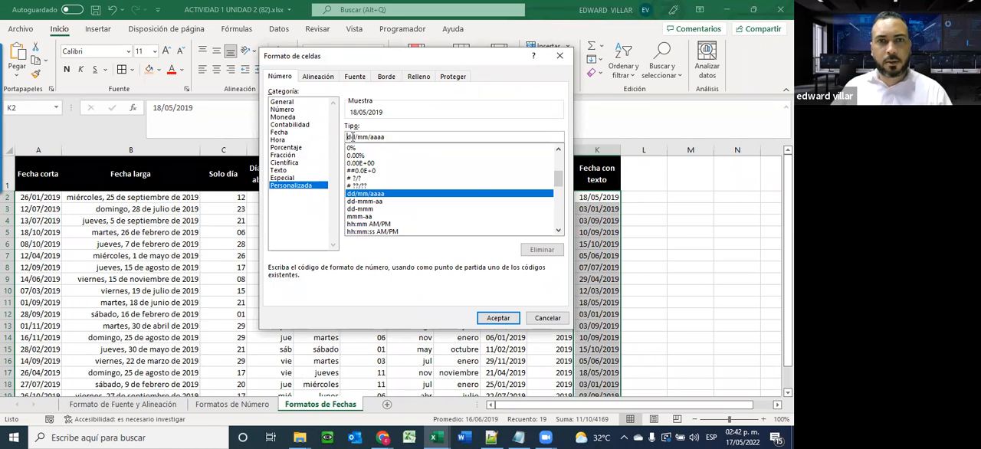
pyautogui.write('"')
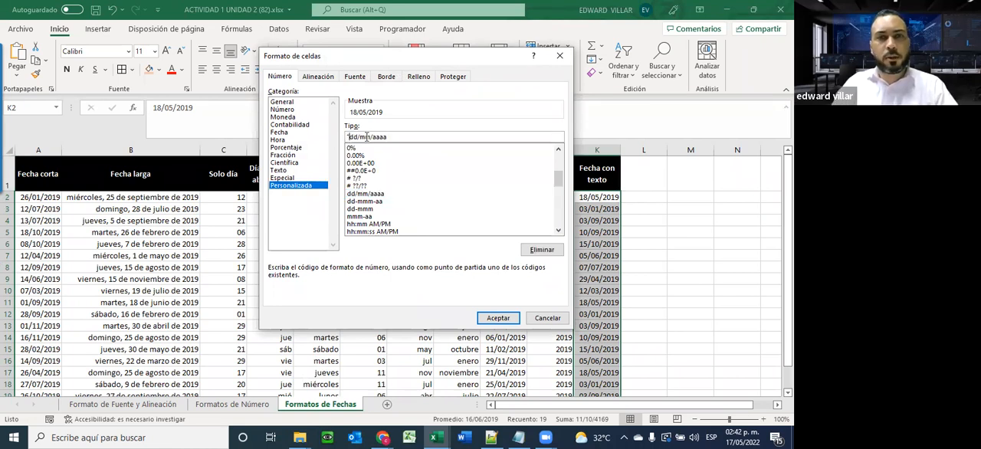
pyautogui.write('L')
pyautogui.write('a fec')
pyautogui.write('ha es')
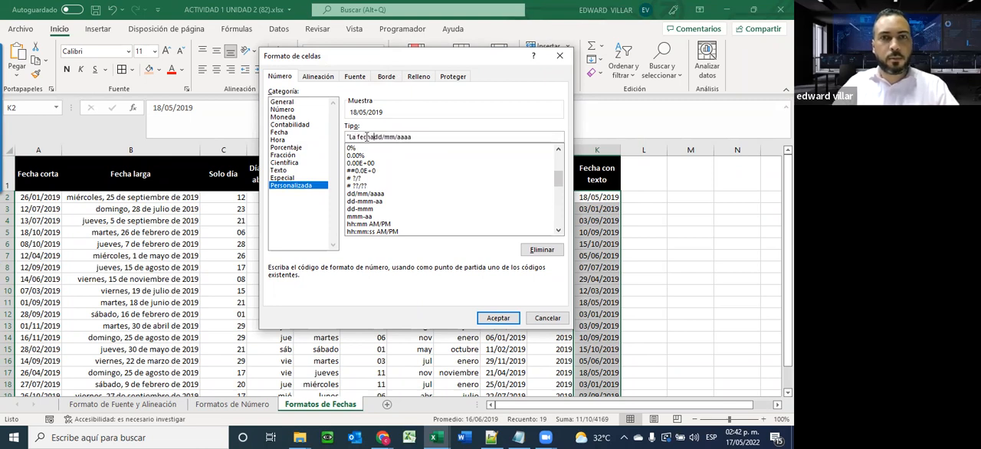
pyautogui.write('"')
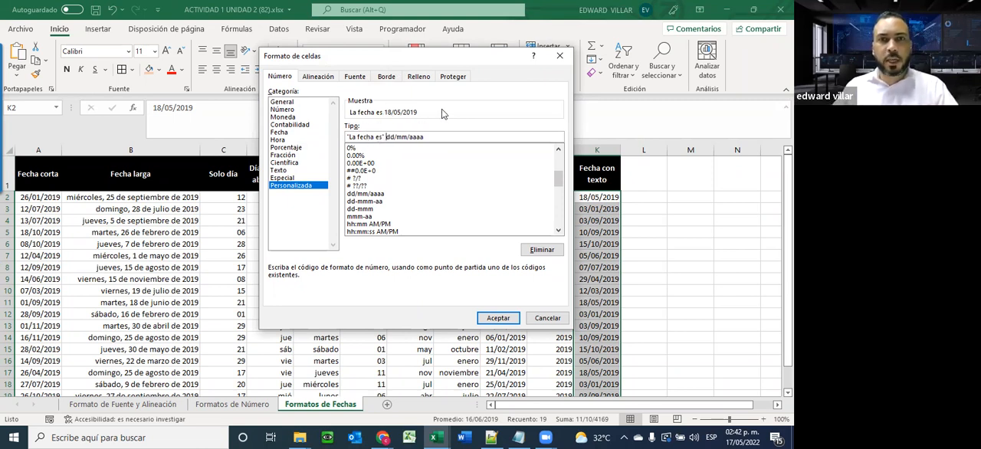
pyautogui.click(499, 317)
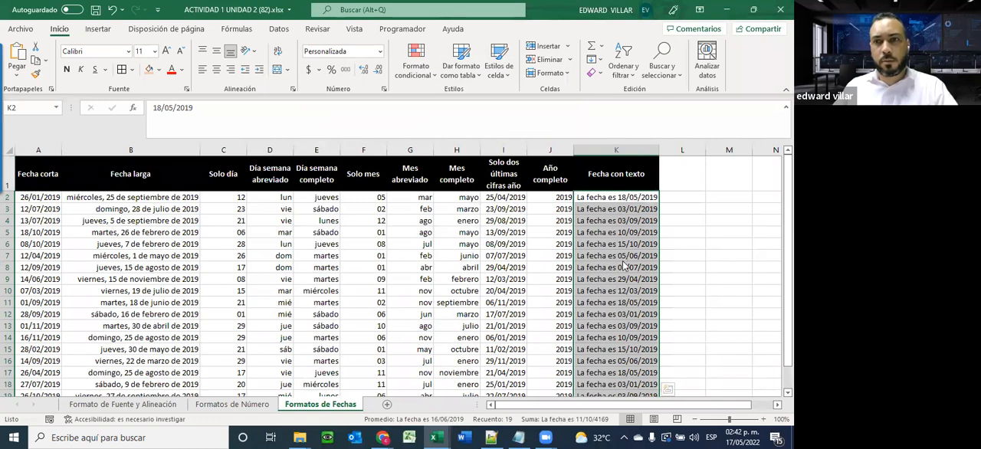
# Review several Fecha con texto cells and the formatted date columns down to the last row
pyautogui.click(615, 220)
pyautogui.click(618, 279)
pyautogui.click(624, 337)
pyautogui.click(606, 255)
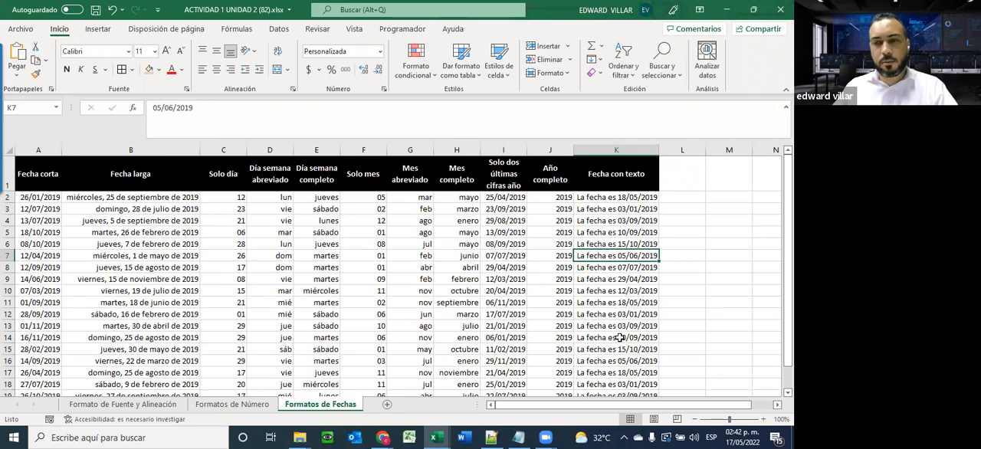
pyautogui.scroll(-3, 583, 326)
pyautogui.scroll(3, 583, 326)
pyautogui.scroll(-4, 582, 326)
pyautogui.scroll(4, 582, 326)
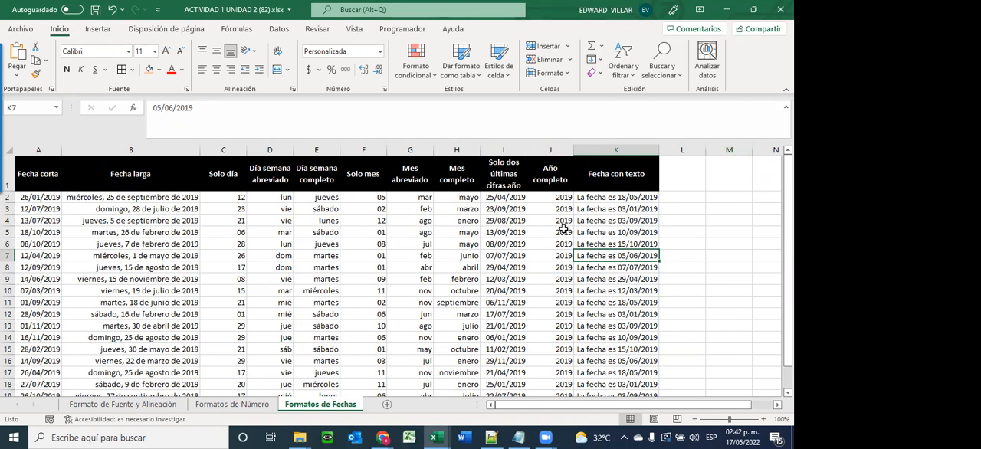
# Close ACTIVIDAD 1 UNIDAD 2 (82).xlsx with its changes saved, and minimize the grades workbook to return to the course page in Chrome
pyautogui.click(777, 12)
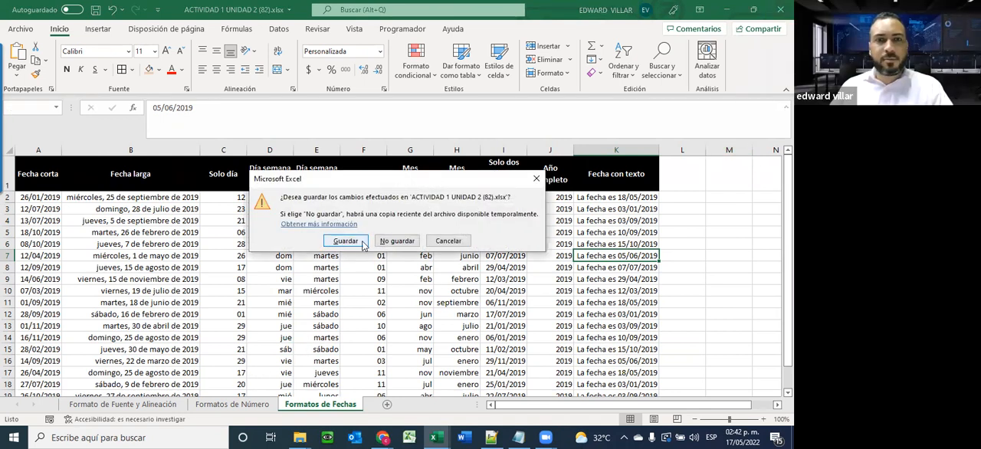
pyautogui.click(362, 241)
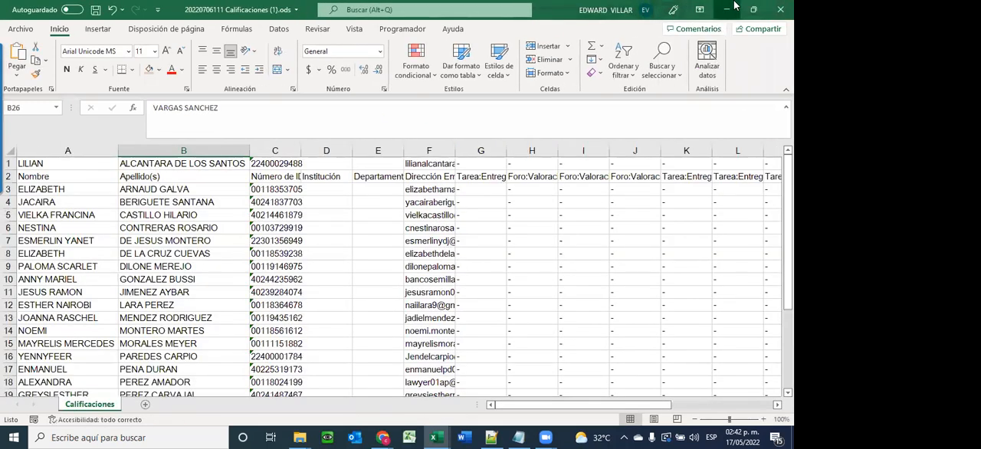
pyautogui.click(734, 6)
# Open Instrucción de la Unidad III and Guia de la Unidad 3 from the Unidad 3 section in separate browser tabs
pyautogui.scroll(-3, 367, 226)
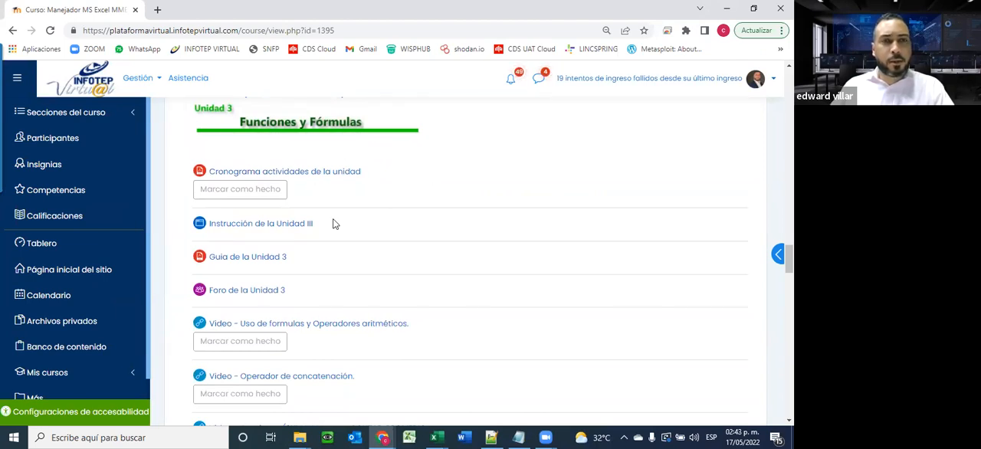
pyautogui.scroll(-2, 337, 214)
pyautogui.scroll(3, 318, 193)
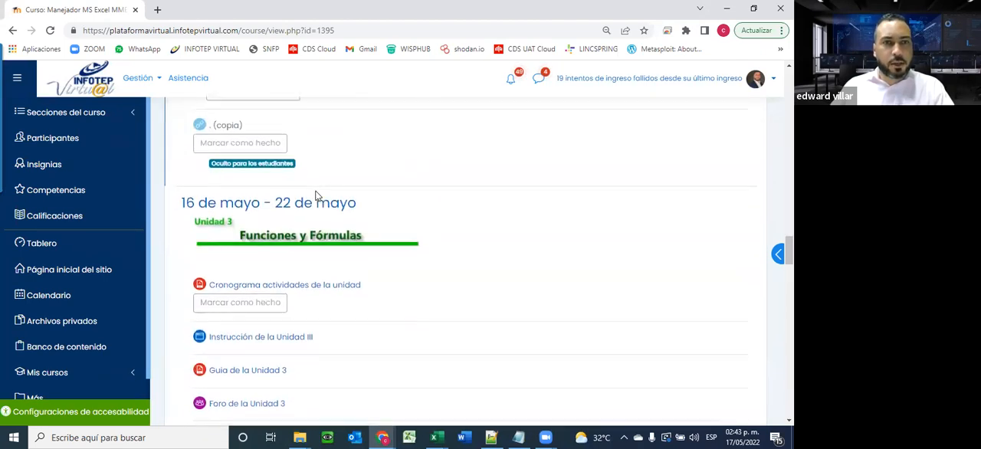
pyautogui.scroll(-1, 315, 196)
pyautogui.rightClick(269, 284)
pyautogui.click(390, 291)
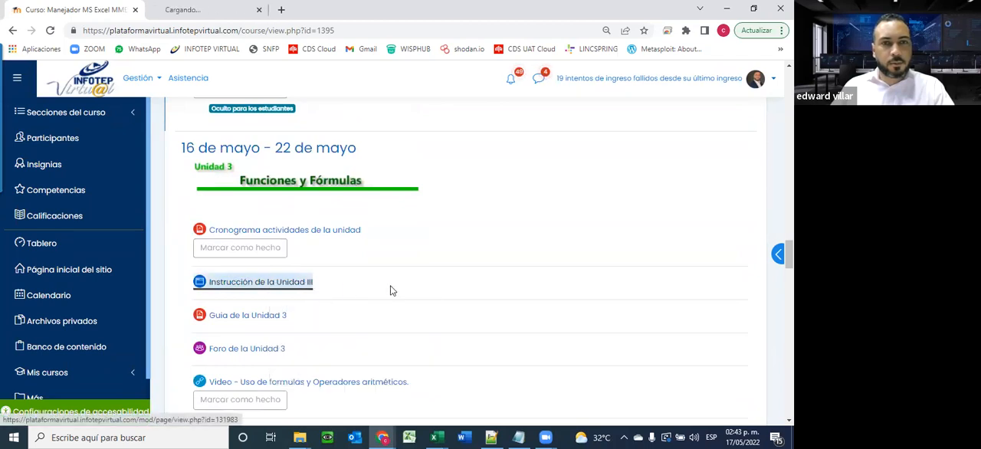
pyautogui.rightClick(237, 320)
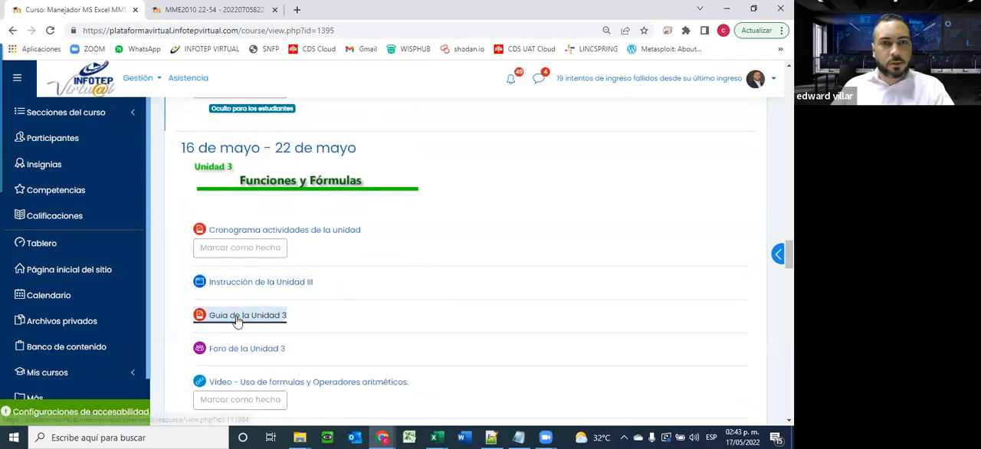
pyautogui.click(289, 330)
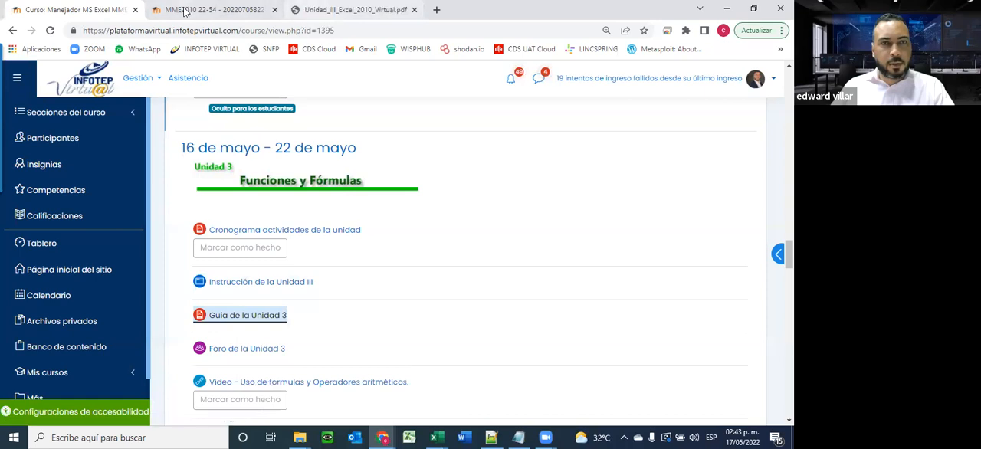
# Read the Unidad III instruction page's explanation and illustrated example of creating formulas
pyautogui.click(193, 9)
pyautogui.scroll(-2, 356, 234)
pyautogui.scroll(-3, 356, 234)
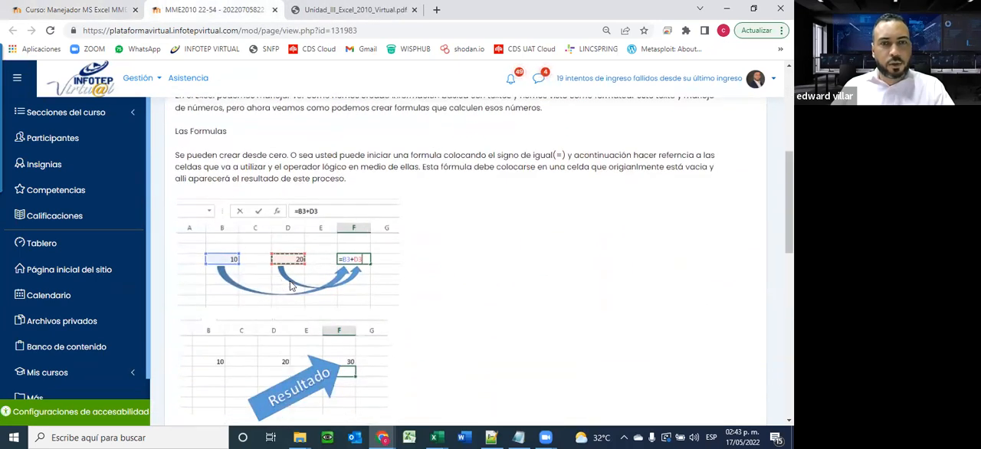
pyautogui.scroll(-2, 291, 286)
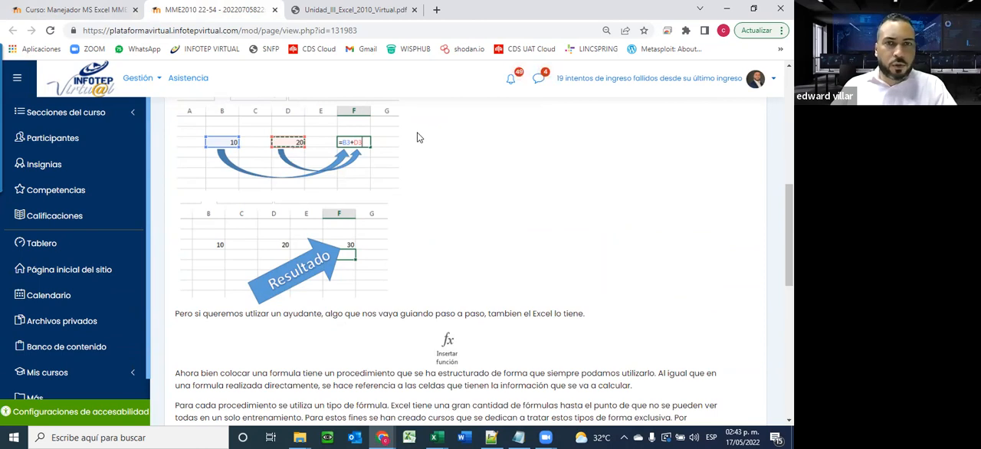
# Review the formulas and functions concept in Unidad_III_Excel_2010_Virtual.pdf, and close both the guide and the instruction page
pyautogui.click(320, 10)
pyautogui.scroll(-10, 406, 234)
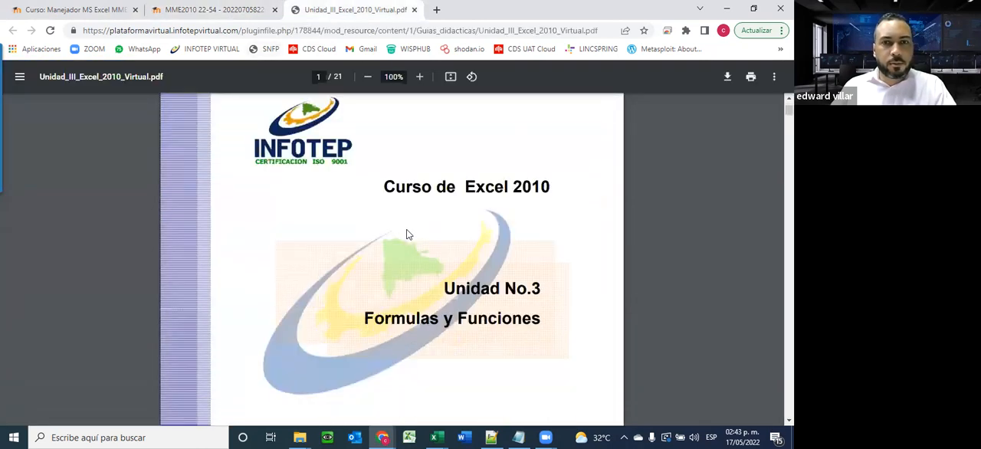
pyautogui.scroll(-10, 409, 223)
pyautogui.scroll(-2, 407, 220)
pyautogui.scroll(2, 407, 220)
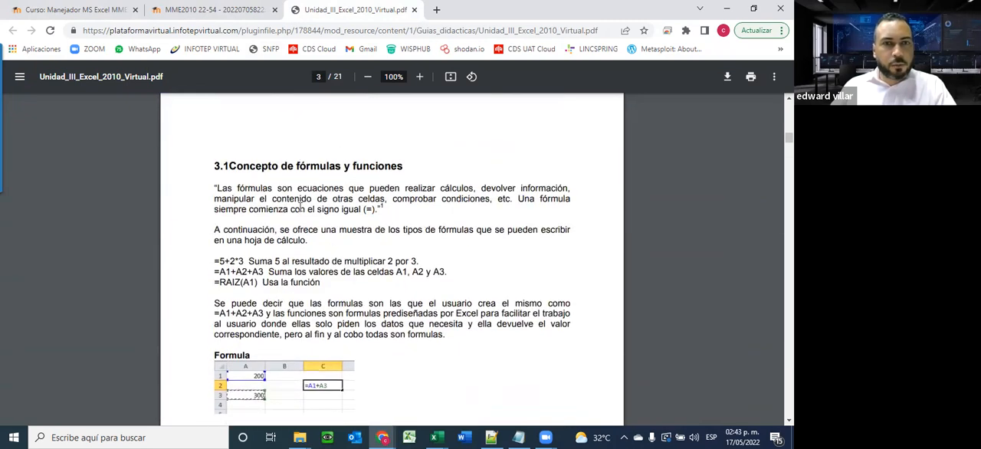
pyautogui.scroll(-1, 300, 205)
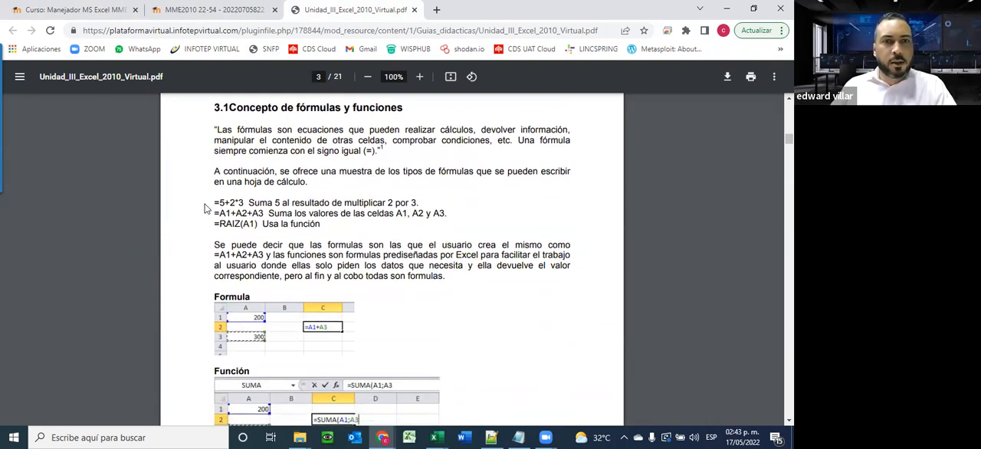
pyautogui.click(414, 9)
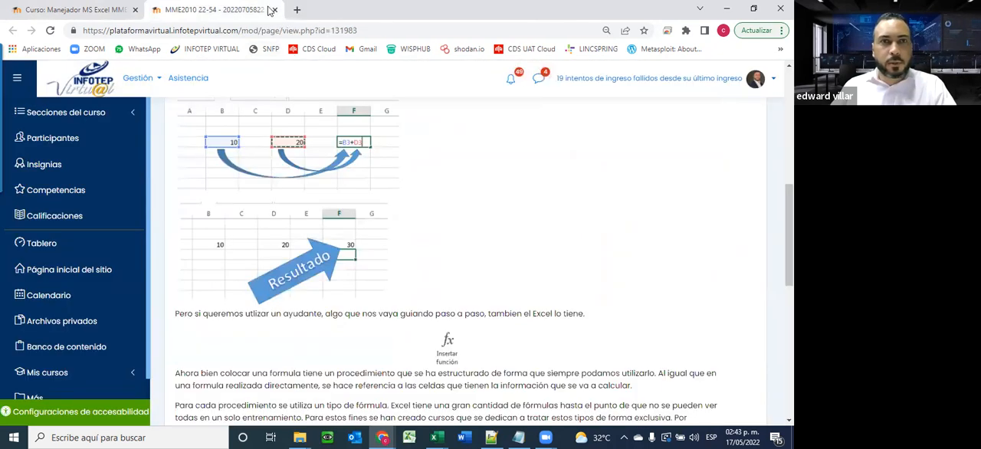
pyautogui.click(274, 10)
# Download the Actividad Practica Unidad 3 workbook from the course page and open it in Excel with editing enabled
pyautogui.scroll(-2, 318, 269)
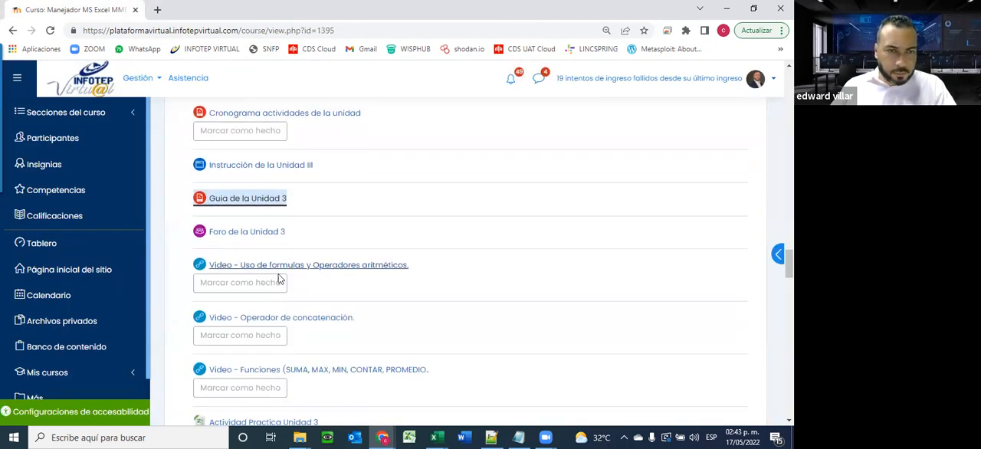
pyautogui.scroll(-2, 299, 244)
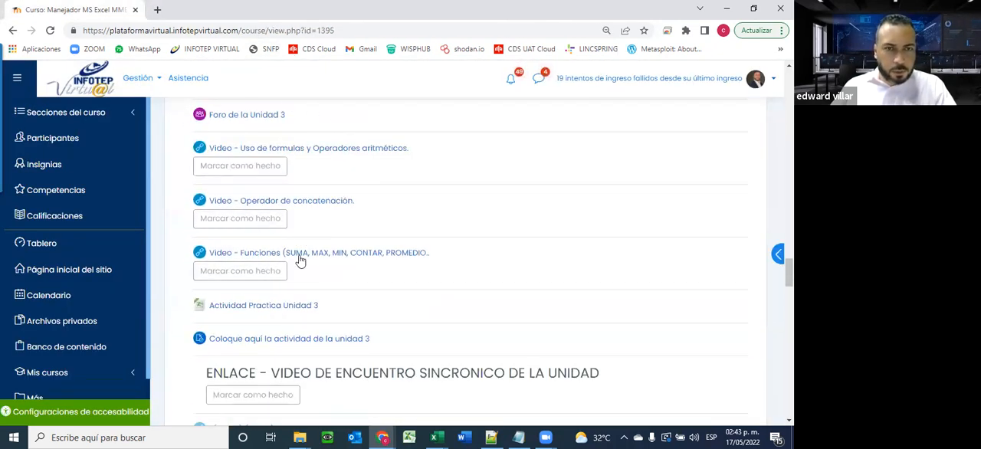
pyautogui.scroll(-1, 267, 289)
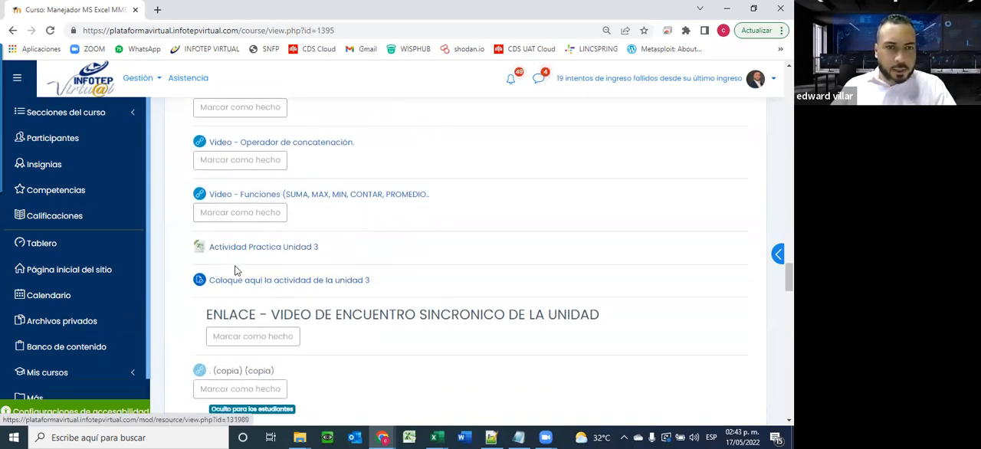
pyautogui.click(250, 249)
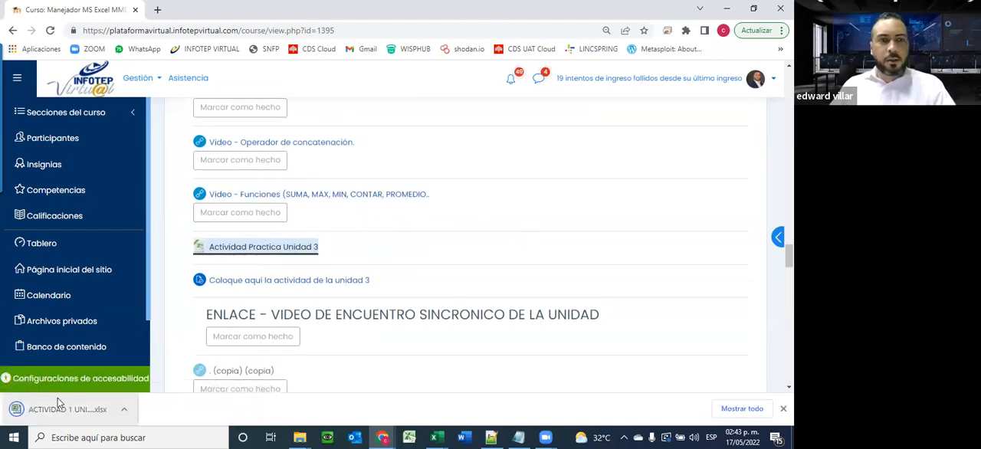
pyautogui.click(56, 414)
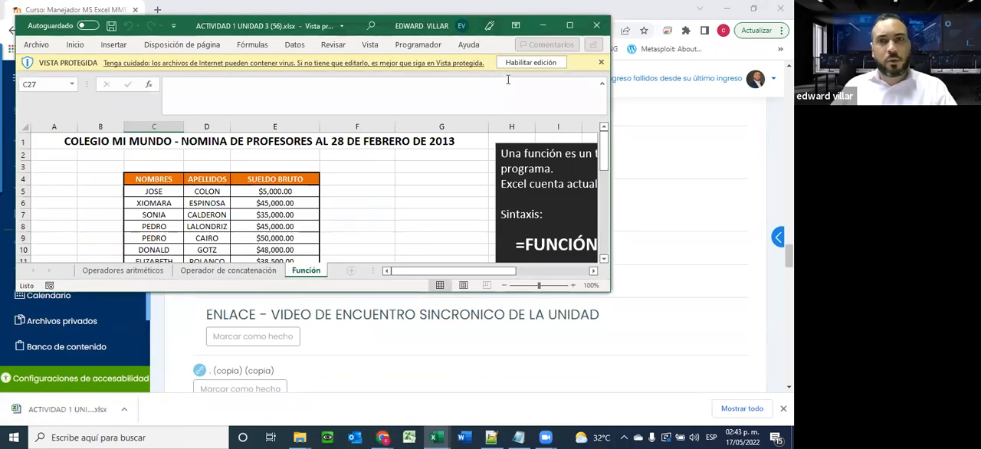
pyautogui.click(504, 64)
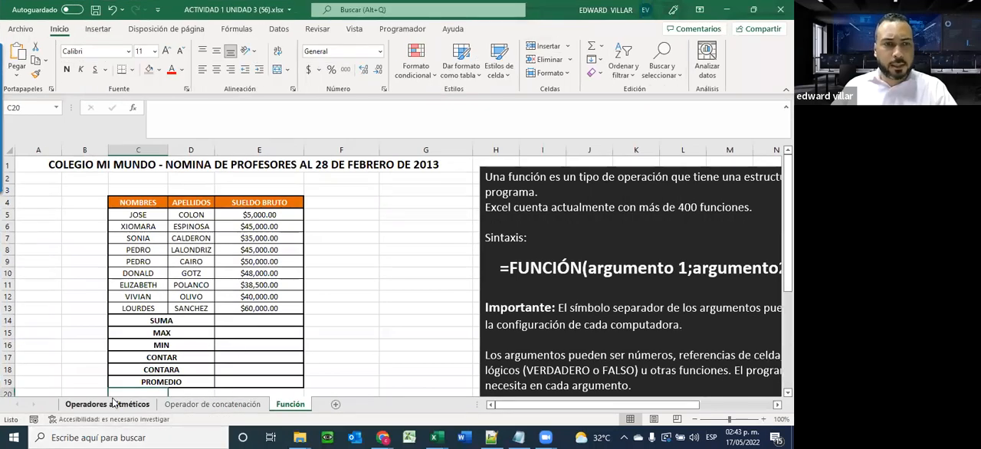
# Look over the Operadores aritméticos and Función sheets of the Unidad 3 workbook, ending on Operadores aritméticos
pyautogui.click(113, 406)
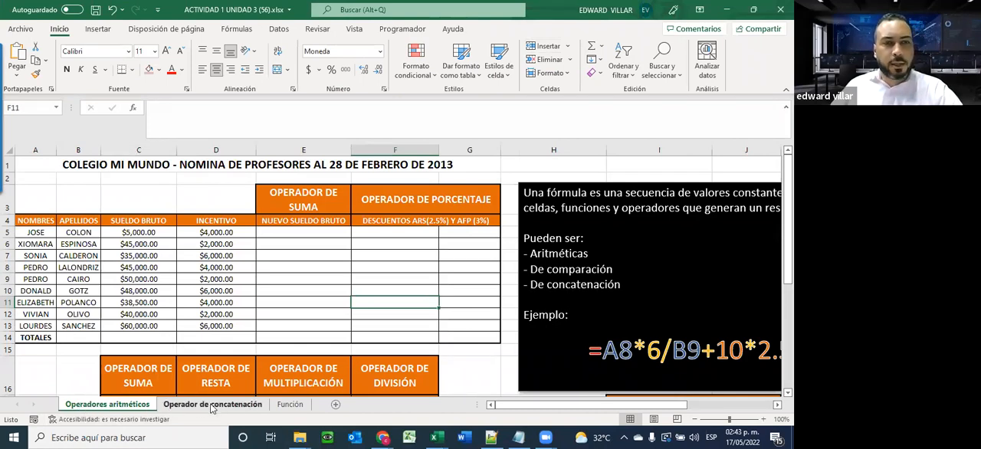
pyautogui.click(278, 405)
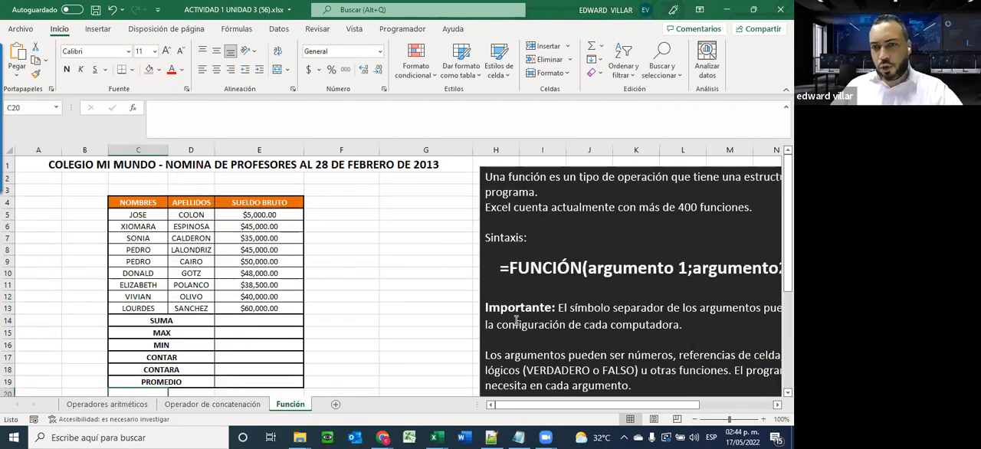
pyautogui.click(115, 404)
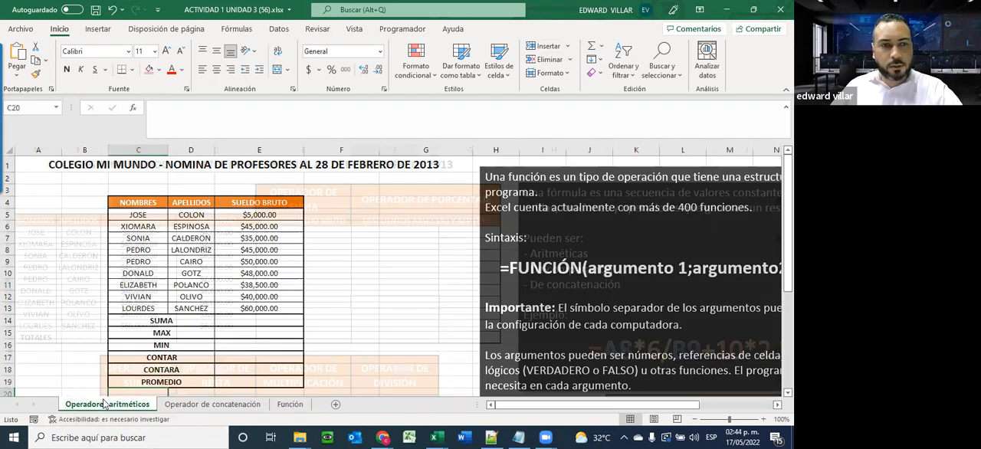
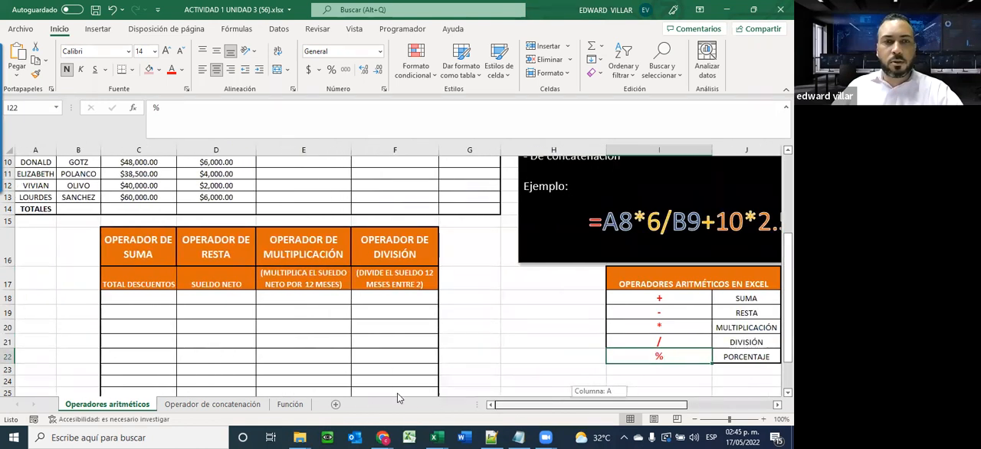
# Calculate the first employee's new gross salary in E5 with the formula =C5+D5
pyautogui.scroll(3, 163, 304)
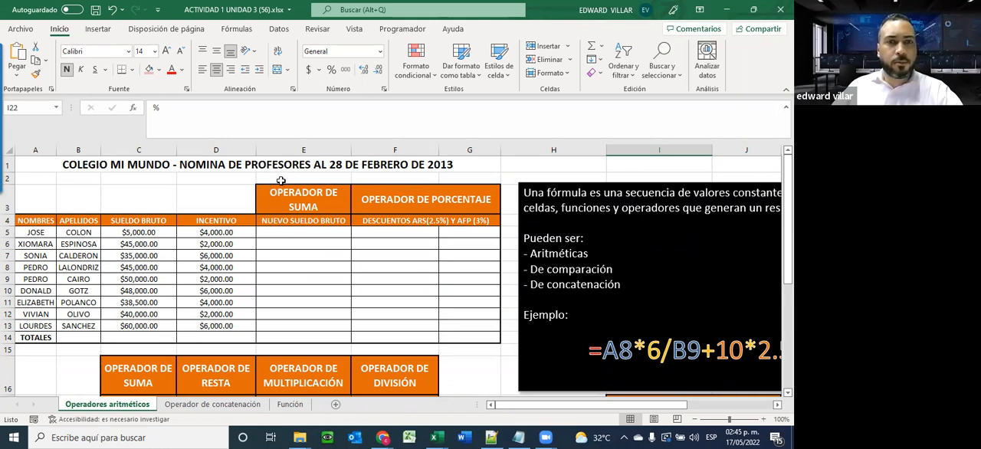
pyautogui.click(284, 234)
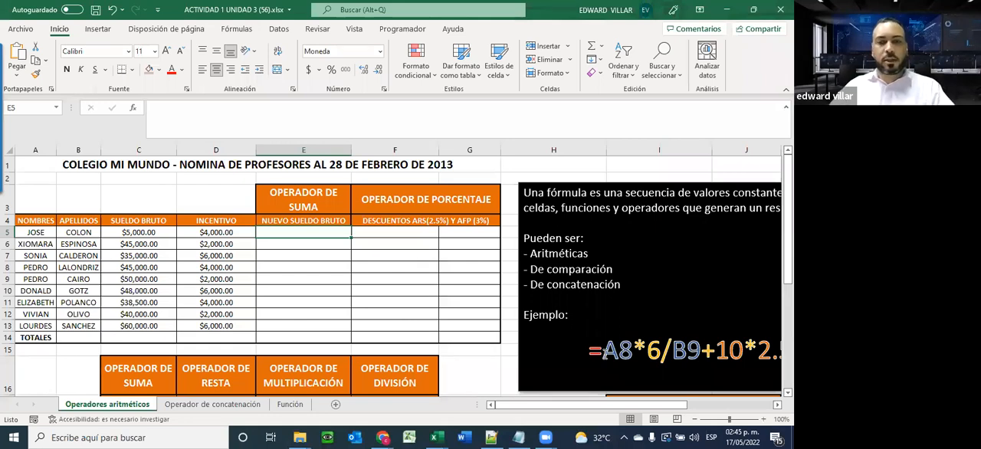
pyautogui.write('=')
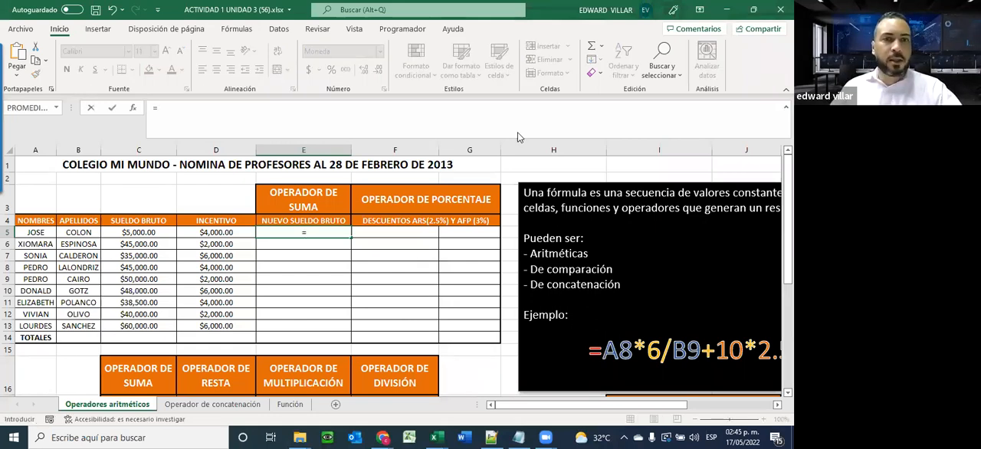
pyautogui.click(127, 234)
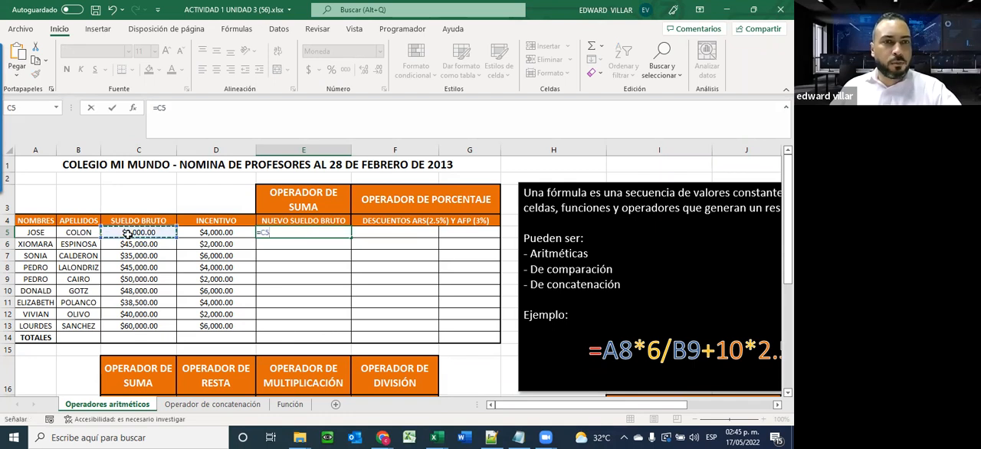
pyautogui.write('+')
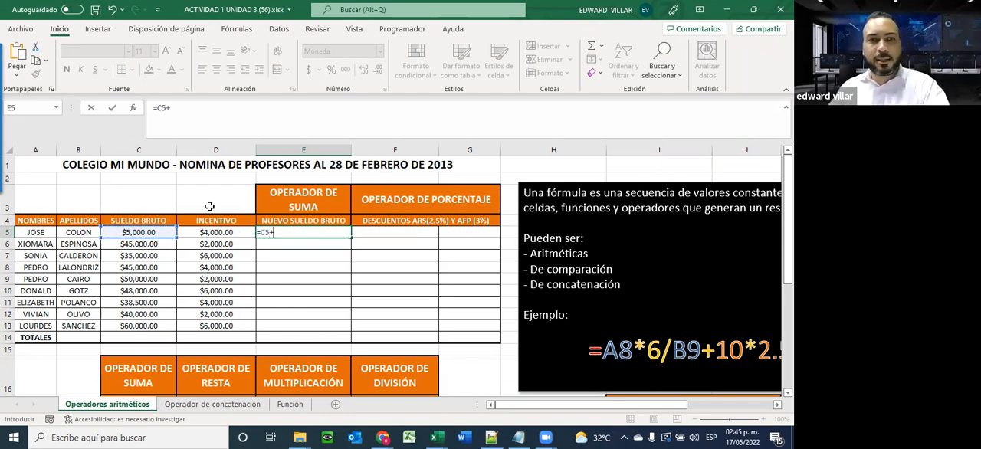
pyautogui.click(219, 232)
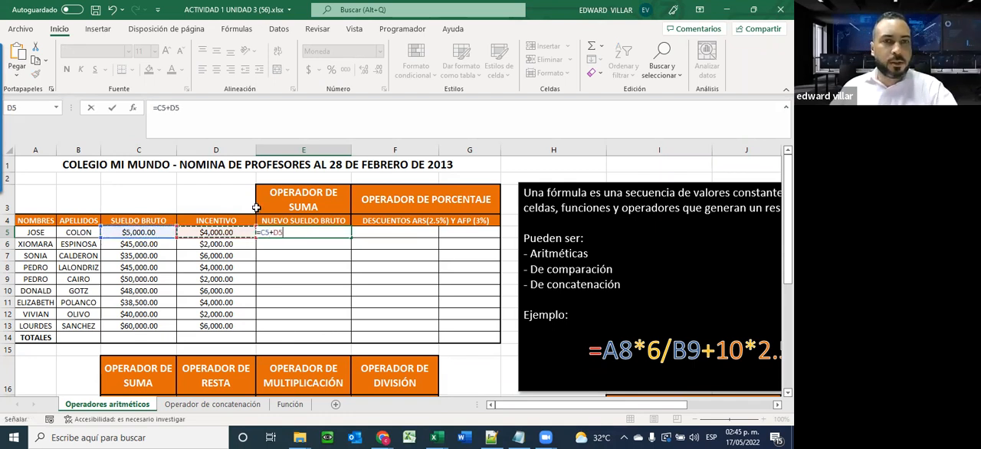
pyautogui.press('Return')
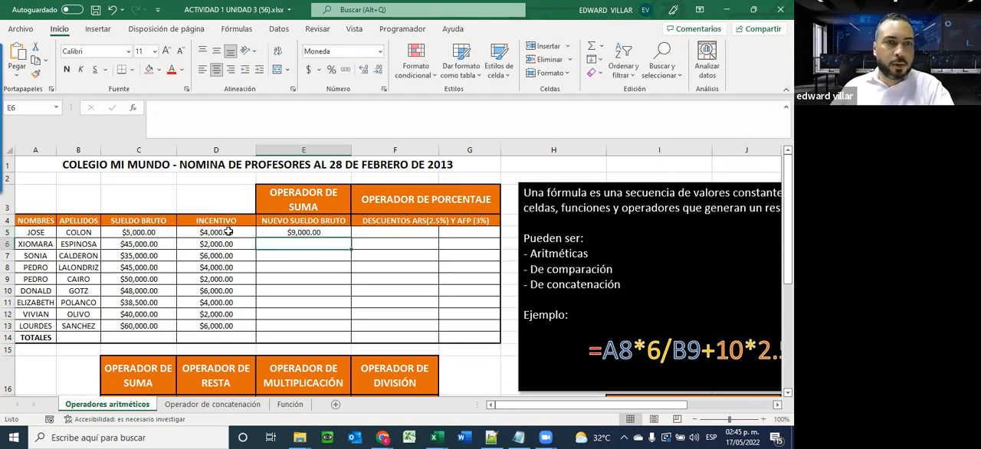
# Test the salary formula by changing the incentive in D5 to 5000, and undo that change
pyautogui.click(303, 234)
pyautogui.click(195, 230)
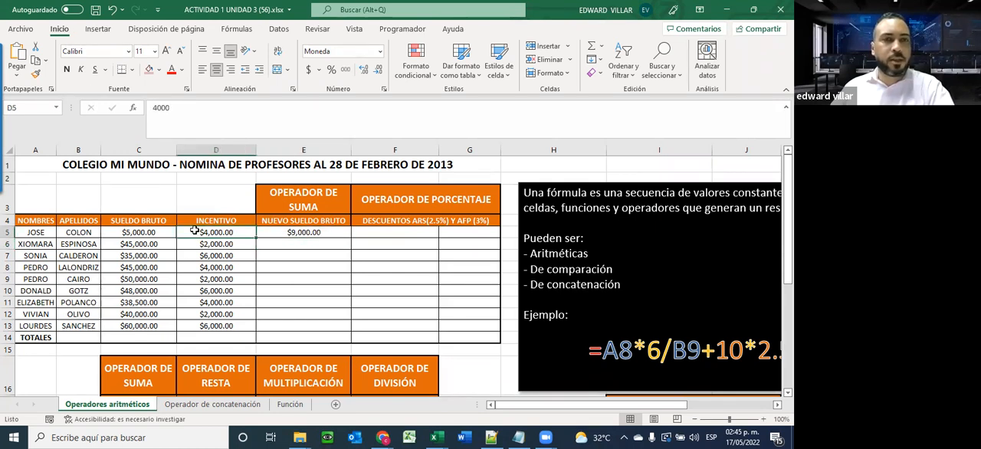
pyautogui.write('5000')
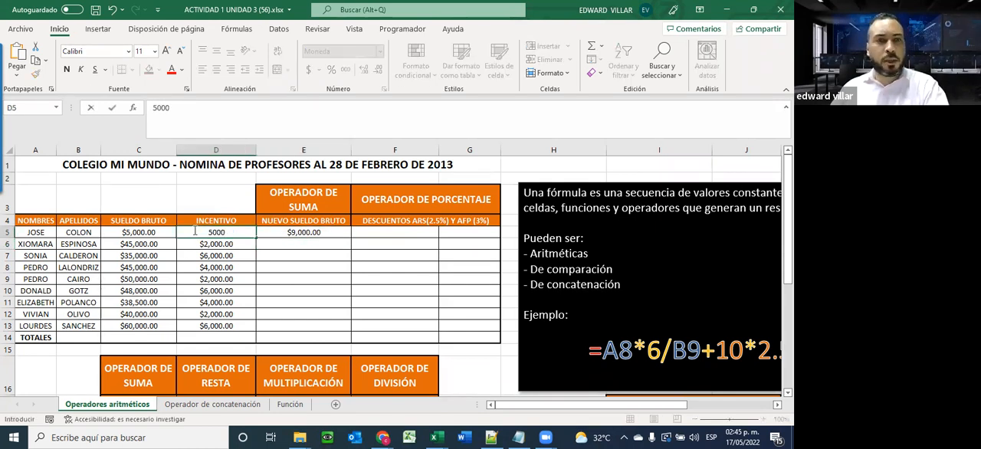
pyautogui.press('Return')
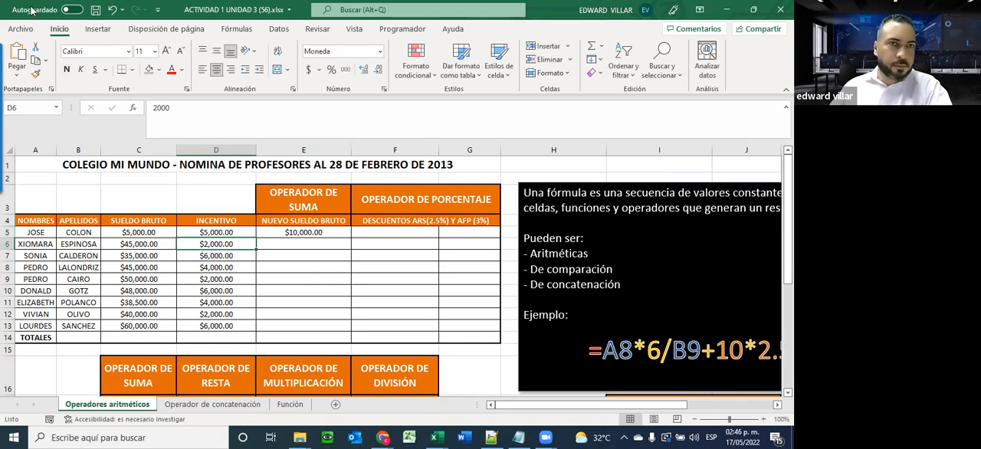
pyautogui.click(111, 9)
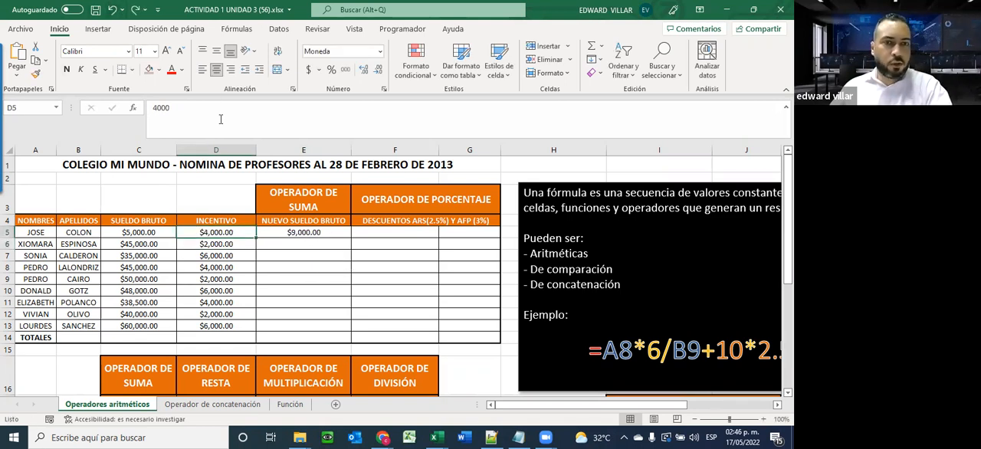
# Enter the formula =C6+D6 in E6 and fill it down through E13
pyautogui.click(291, 234)
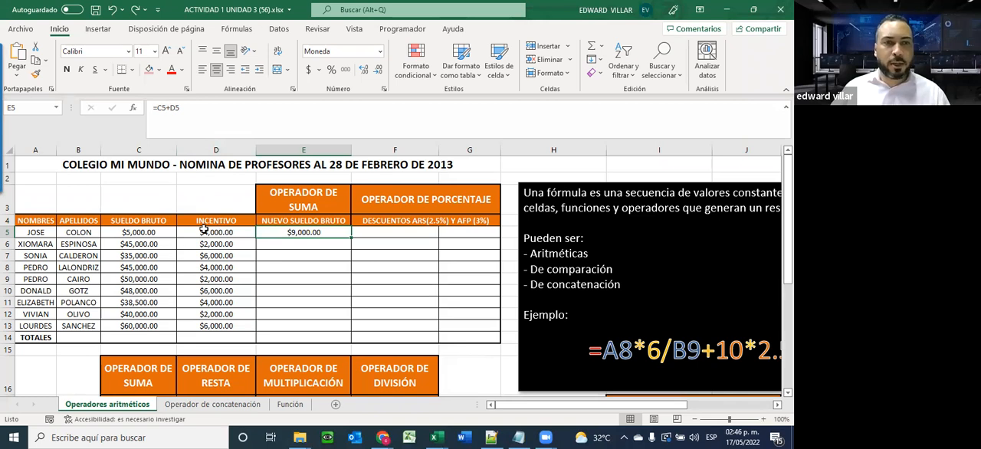
pyautogui.click(284, 243)
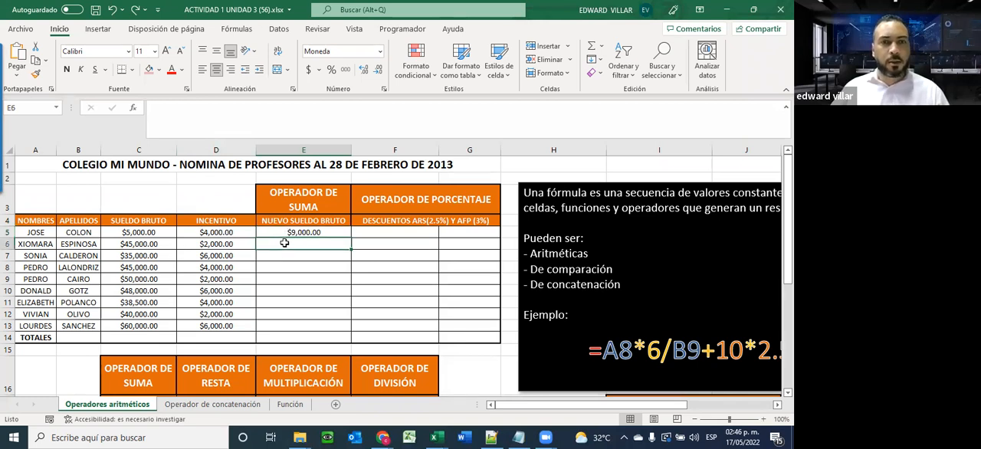
pyautogui.write('=')
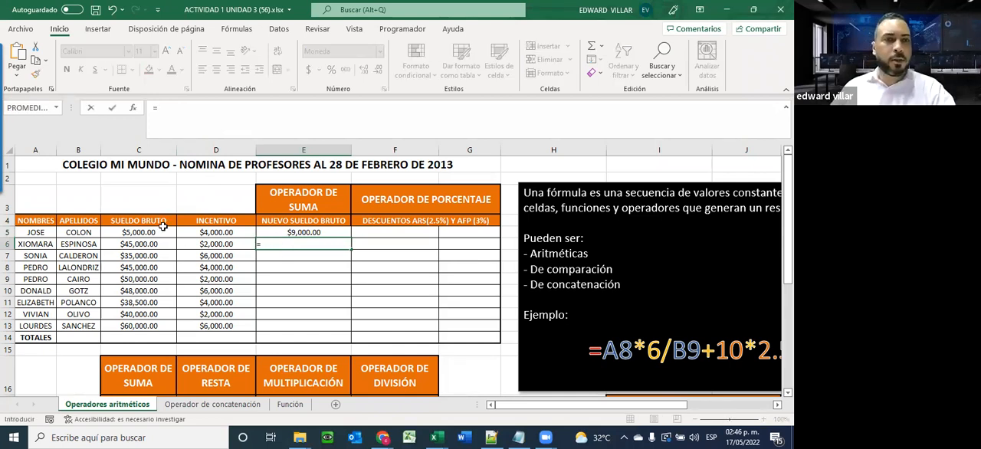
pyautogui.click(140, 243)
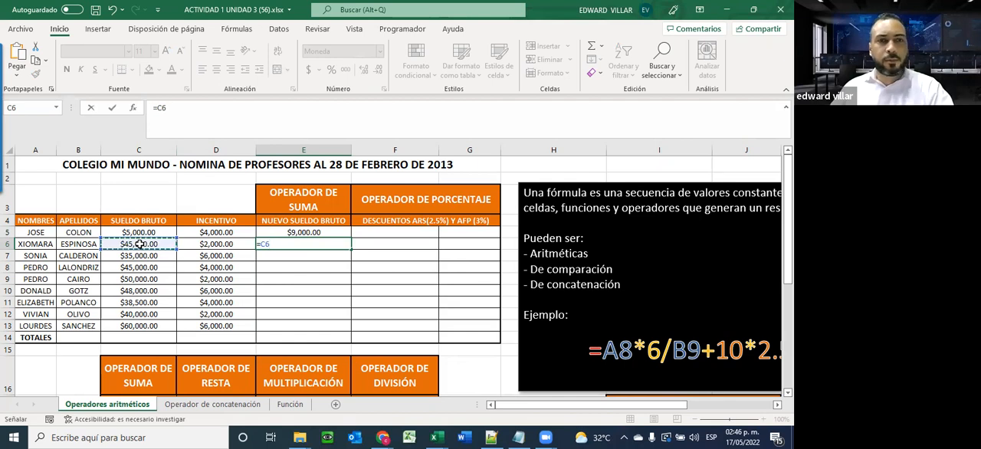
pyautogui.write('+')
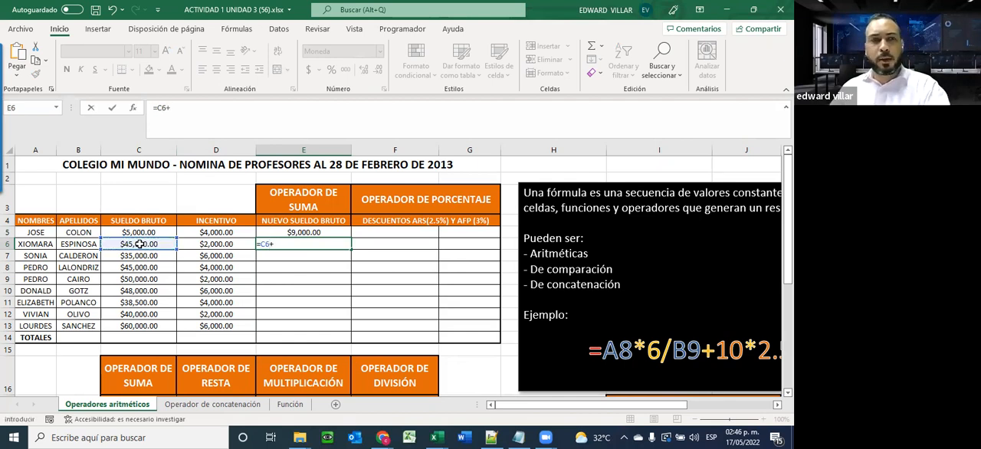
pyautogui.click(207, 244)
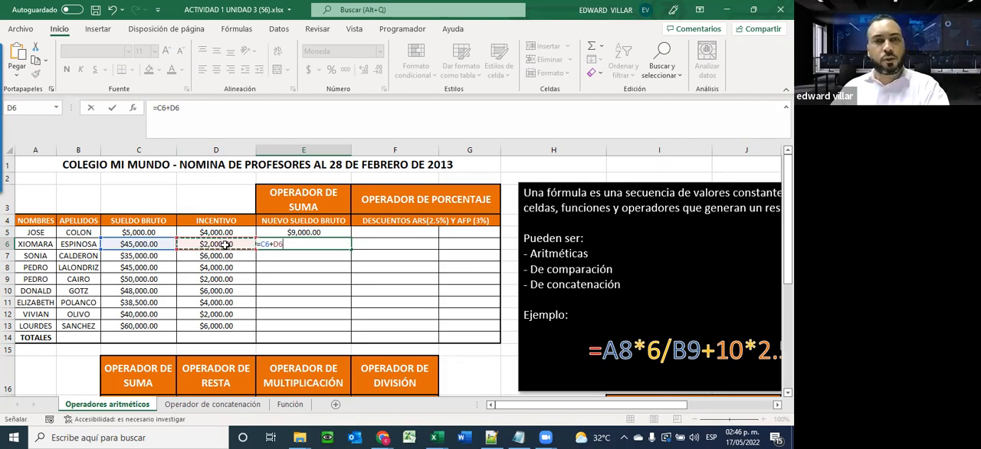
pyautogui.press('Return')
pyautogui.click(280, 242)
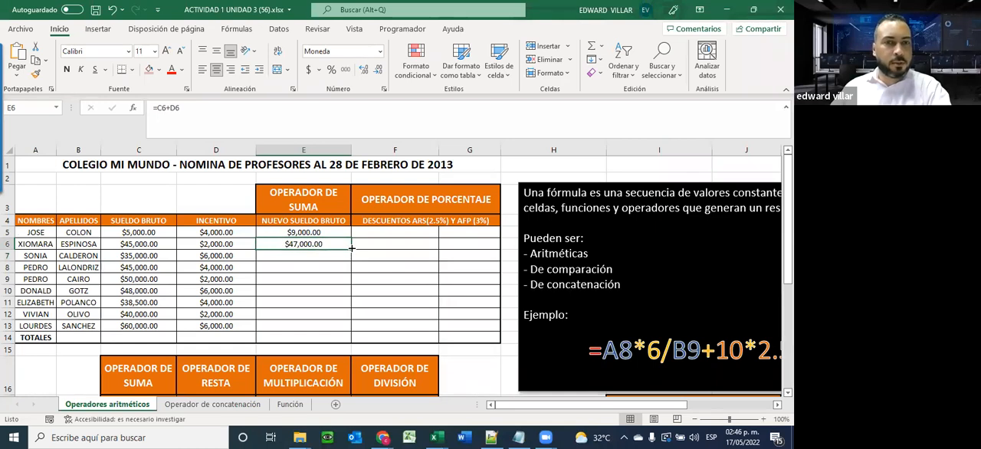
pyautogui.moveTo(351, 248); pyautogui.dragTo(348, 328)
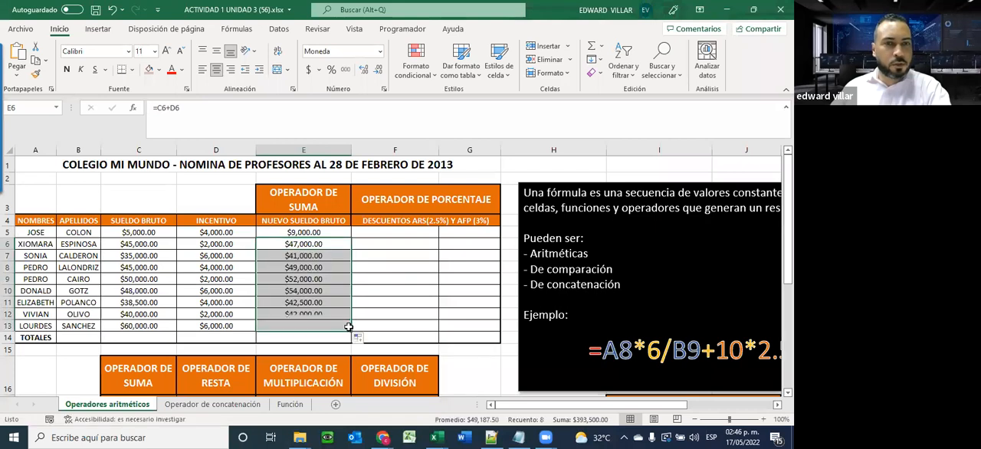
# Inspect the cell references of the copied sum formulas in E13, E12, E11 and E10
pyautogui.doubleClick(295, 326)
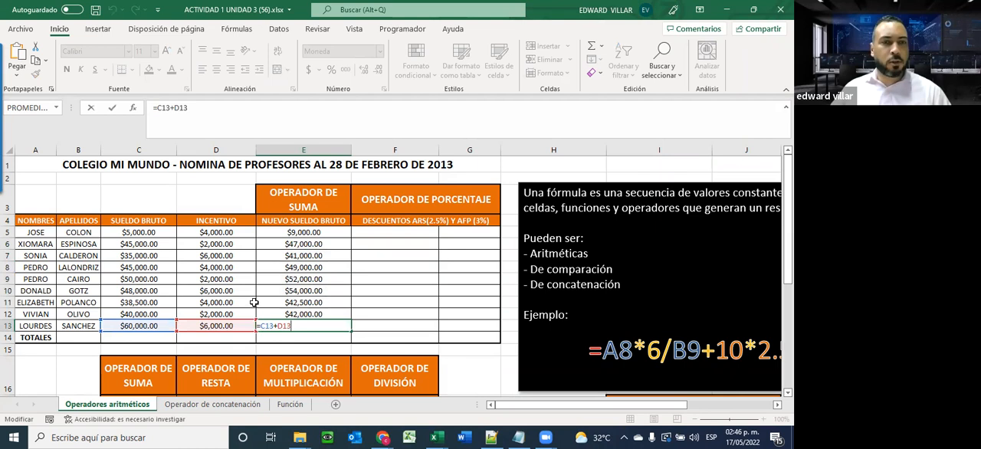
pyautogui.click(290, 314)
pyautogui.doubleClick(290, 314)
pyautogui.press('Escape')
pyautogui.doubleClick(282, 303)
pyautogui.press('Escape')
pyautogui.doubleClick(292, 289)
pyautogui.press('Escape')
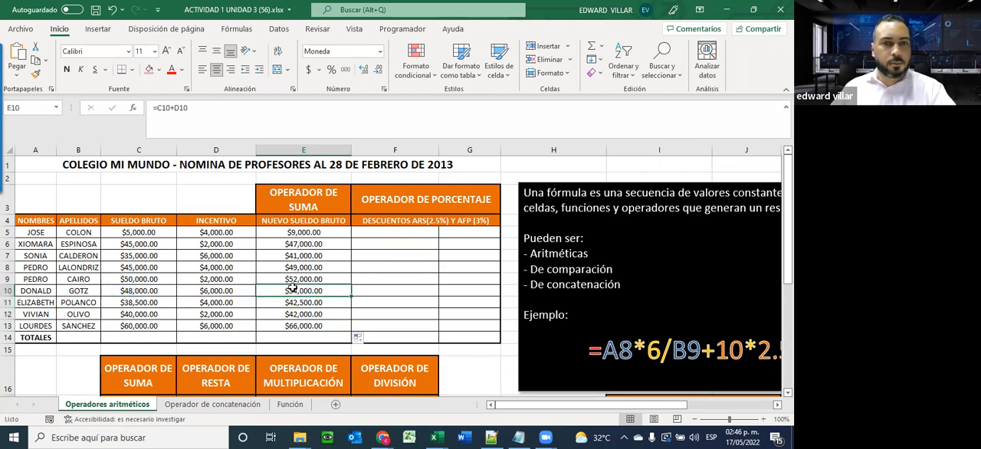
# Calculate the first employee's ARS discount in F5 with the formula =E5*2.5%
pyautogui.click(382, 233)
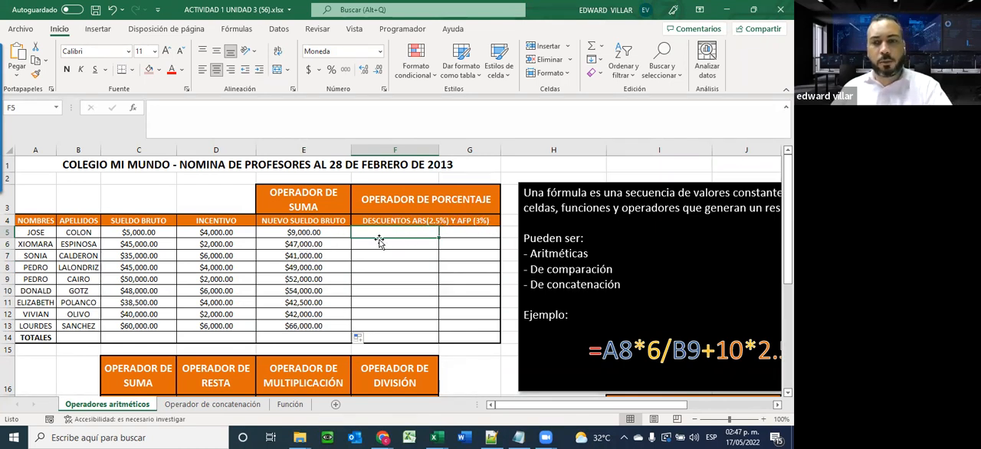
pyautogui.write('=')
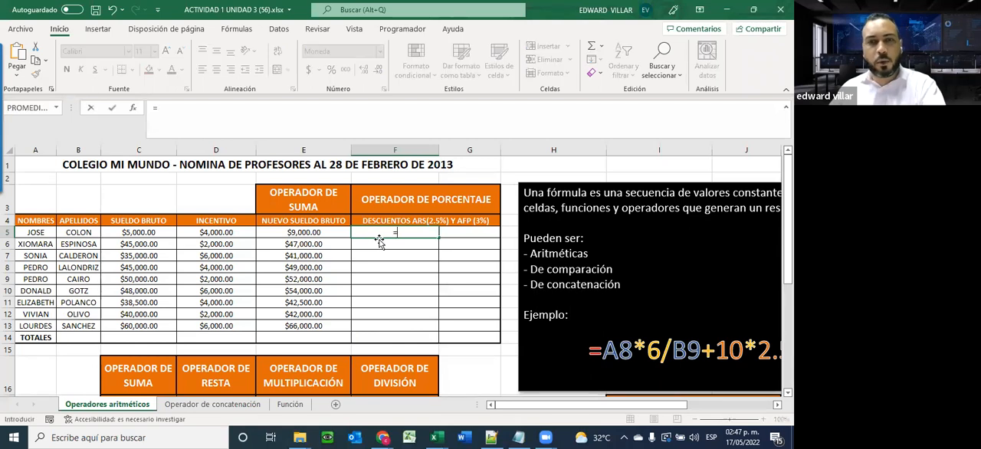
pyautogui.click(284, 232)
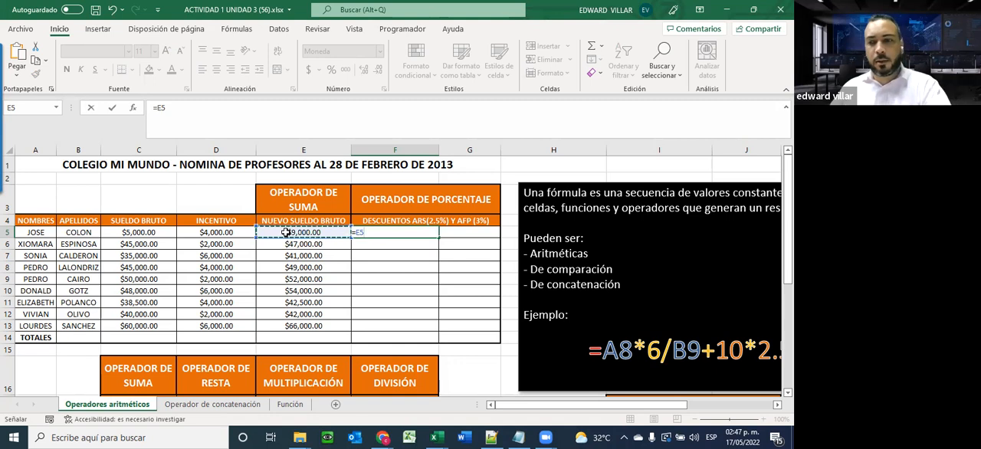
pyautogui.write('*')
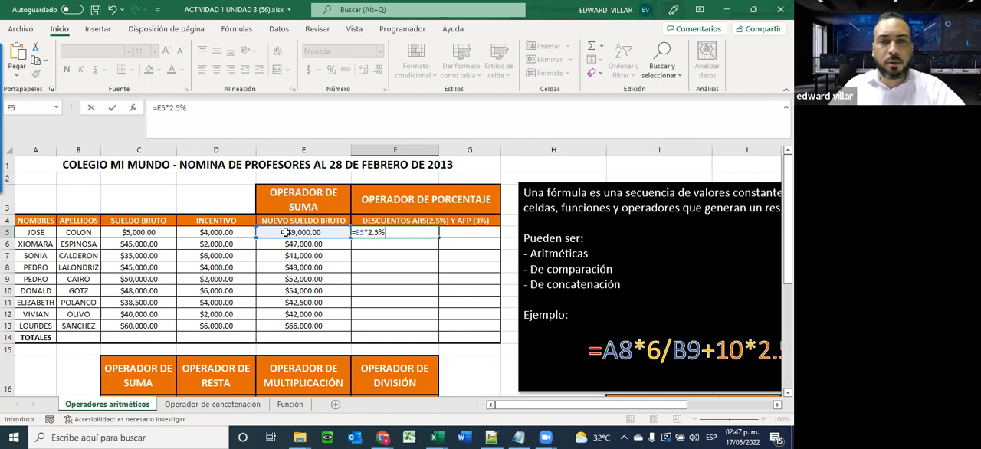
pyautogui.press('Return')
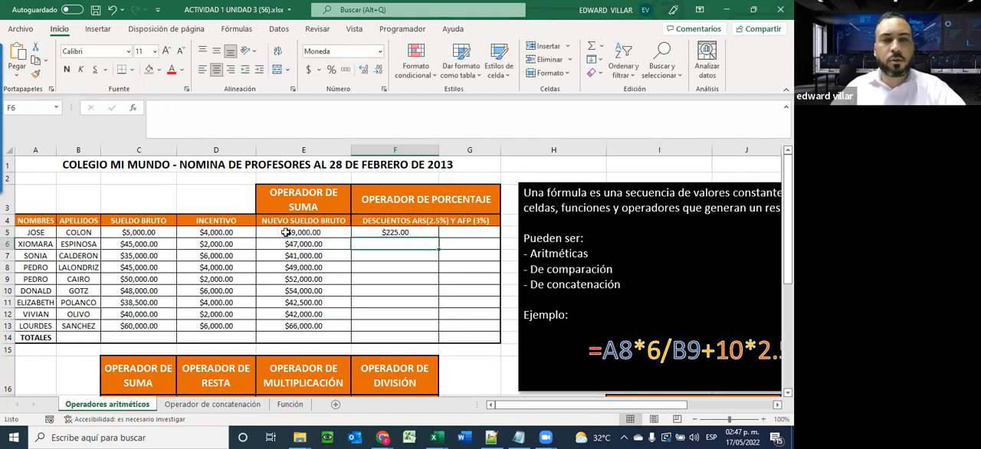
pyautogui.click(294, 233)
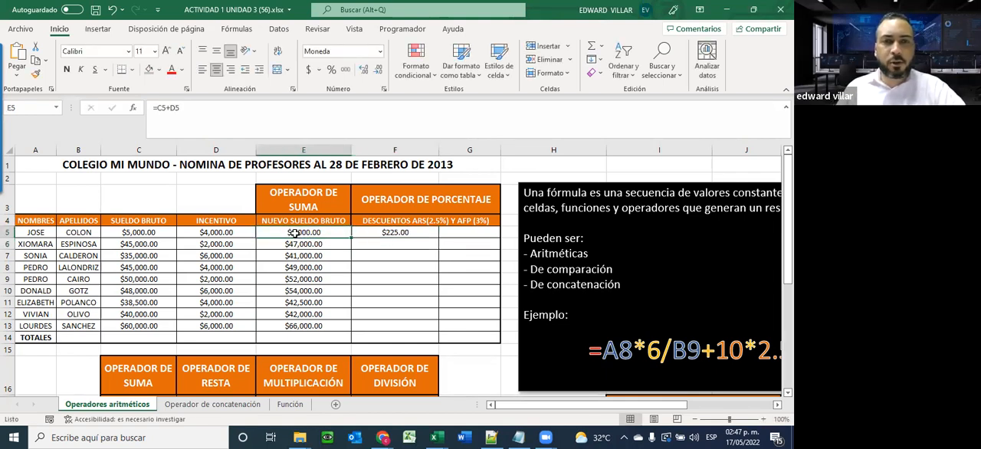
pyautogui.click(384, 234)
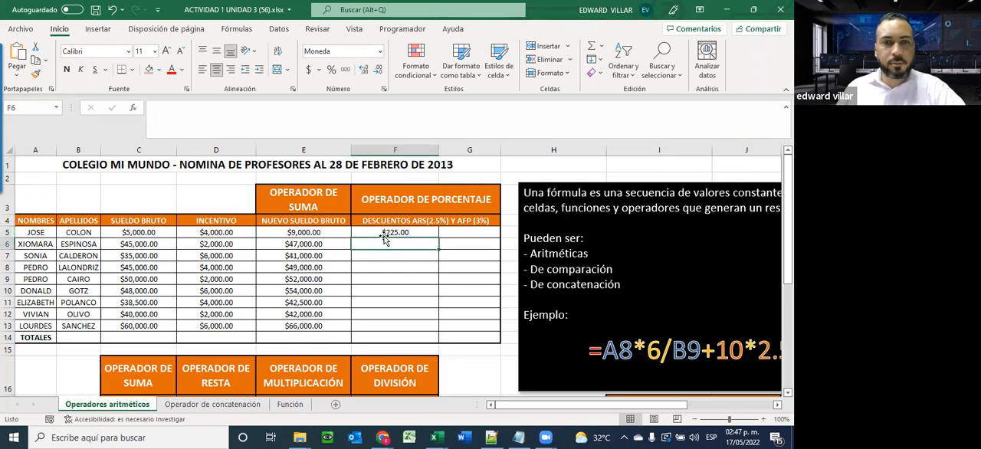
# Enter the formula =E6*2.5% in F6 and fill it down through F13
pyautogui.click(420, 245)
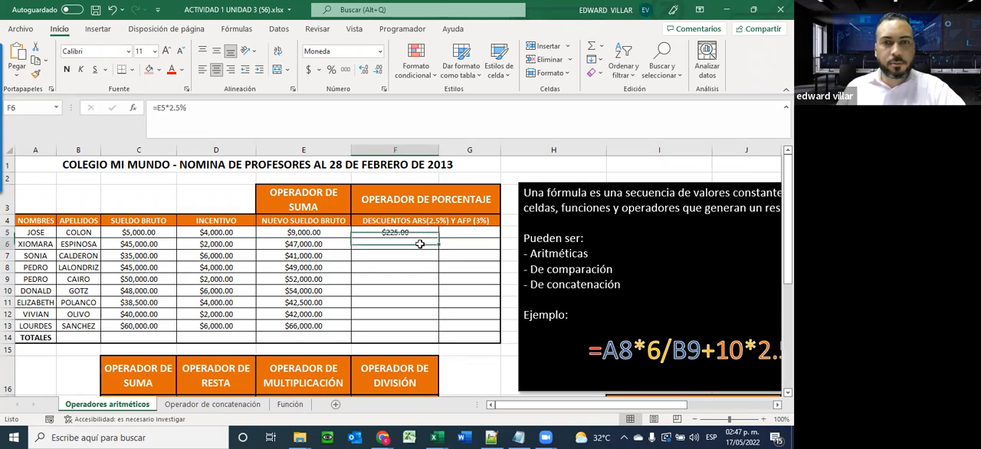
pyautogui.write('=')
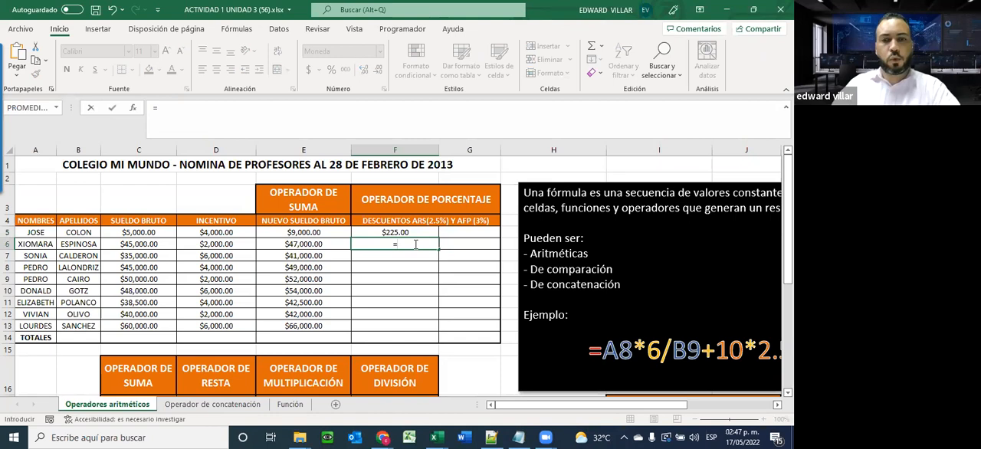
pyautogui.click(315, 244)
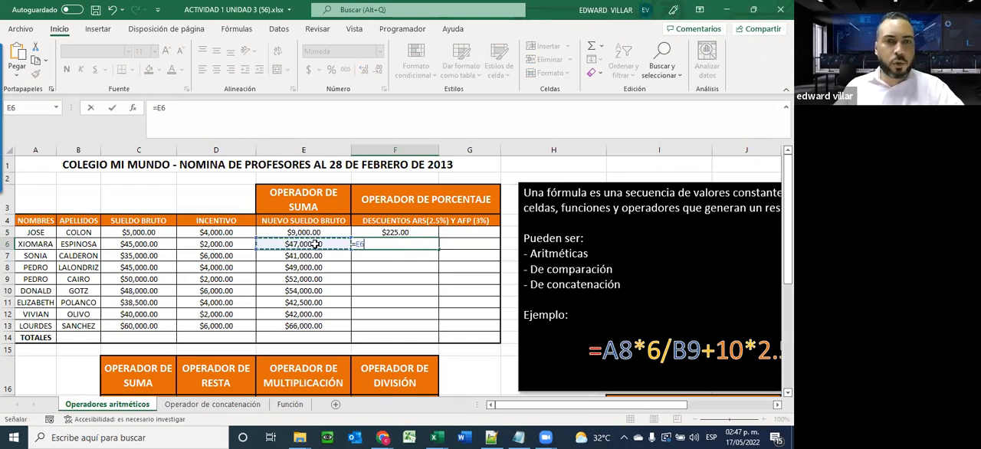
pyautogui.write('*')
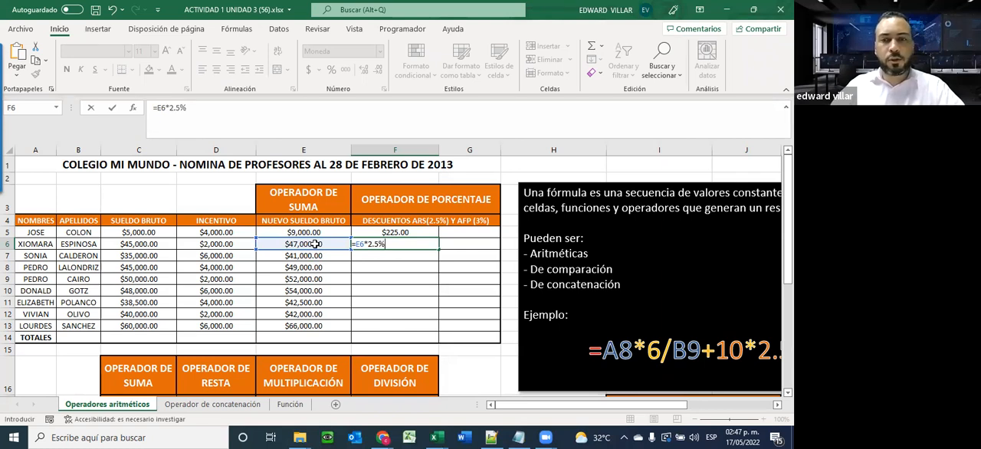
pyautogui.press('Return')
pyautogui.click(400, 243)
pyautogui.moveTo(439, 250); pyautogui.dragTo(436, 330)
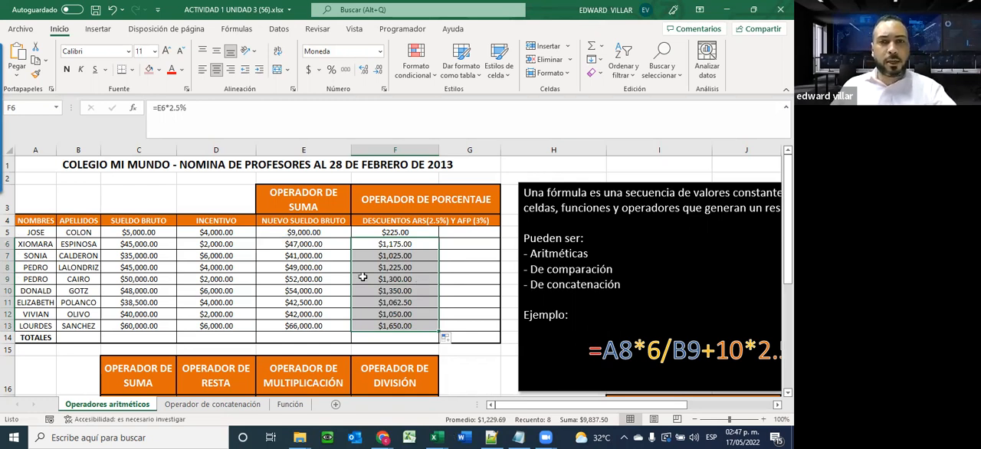
# Calculate the 3% AFP discount in G5 with the formula =E5*3% and fill it down through G13
pyautogui.click(442, 233)
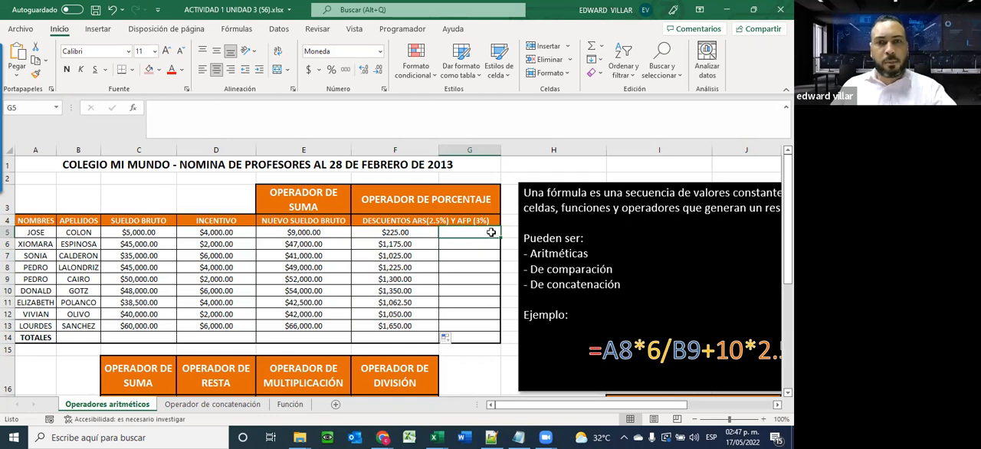
pyautogui.write('=')
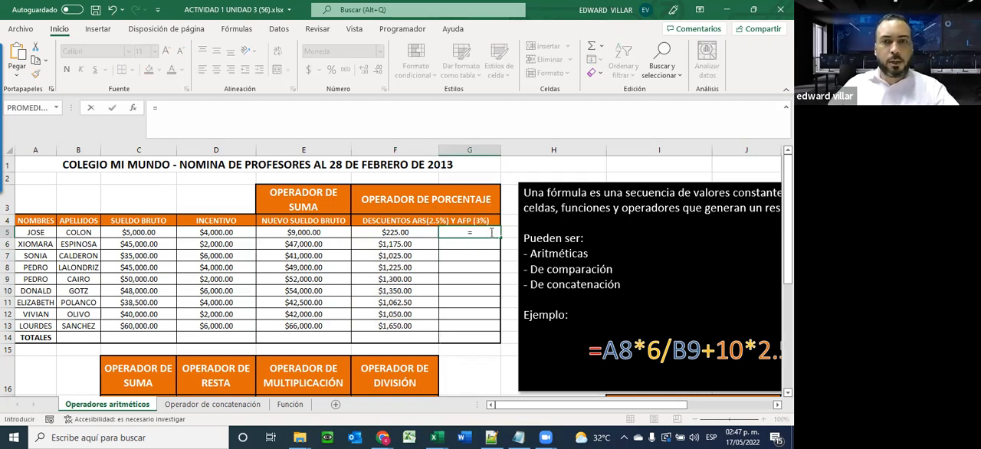
pyautogui.click(326, 231)
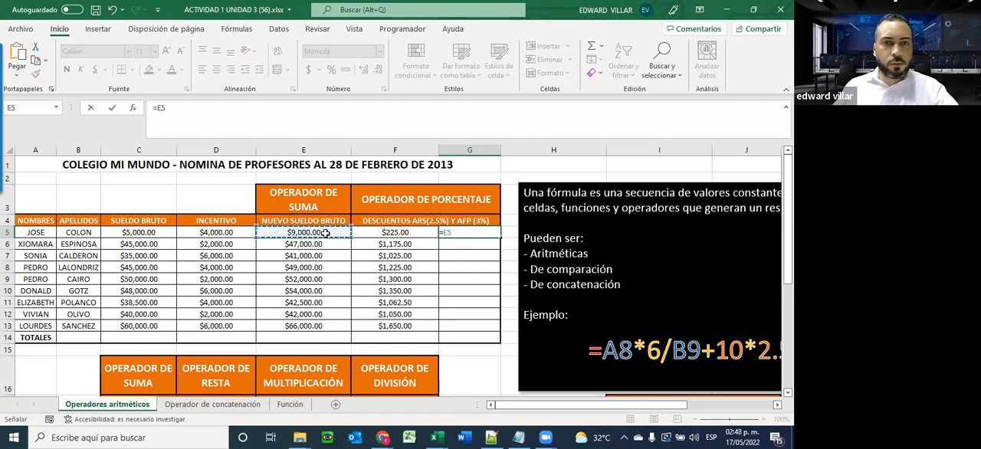
pyautogui.write('*')
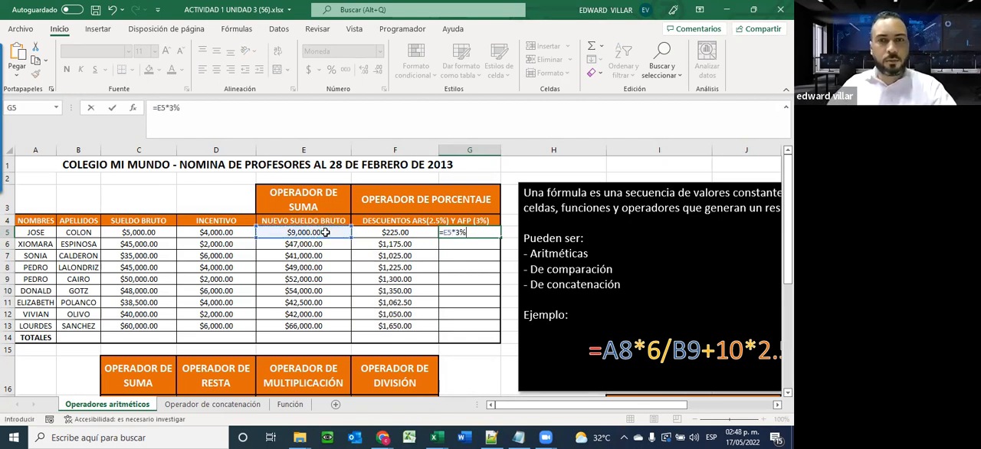
pyautogui.press('Return')
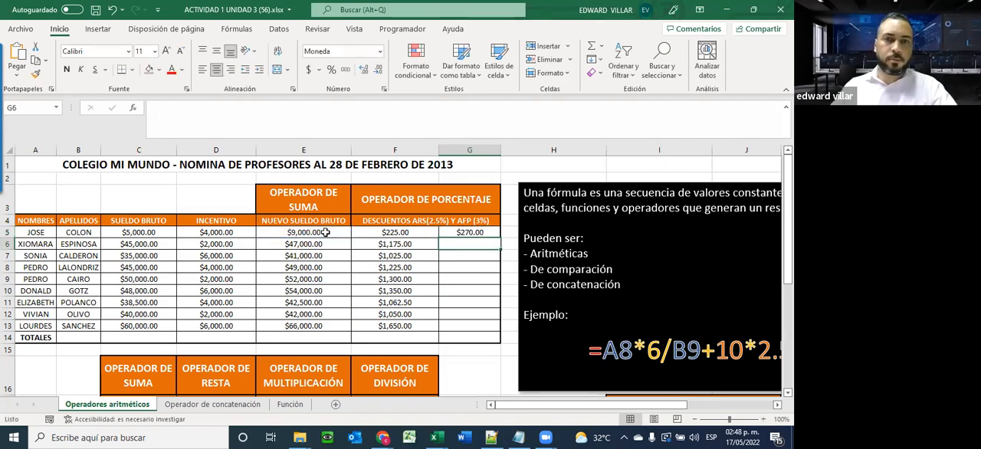
pyautogui.click(490, 233)
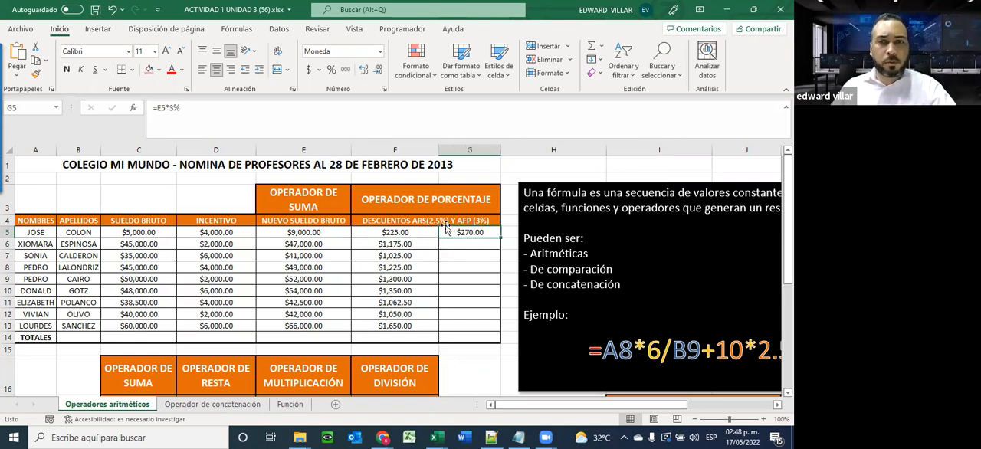
pyautogui.moveTo(500, 238); pyautogui.dragTo(486, 335)
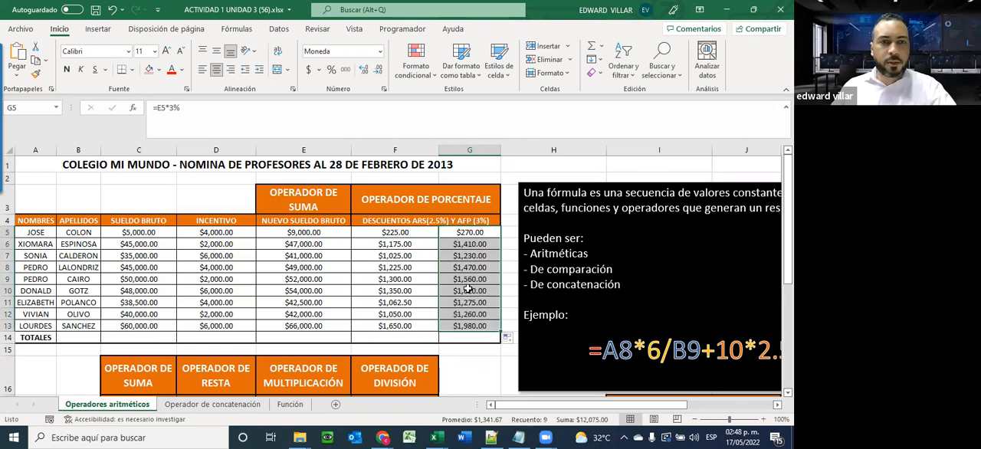
# Calculate the first employee's total discounts in C18 with the formula =F5+G5
pyautogui.scroll(-2, 414, 268)
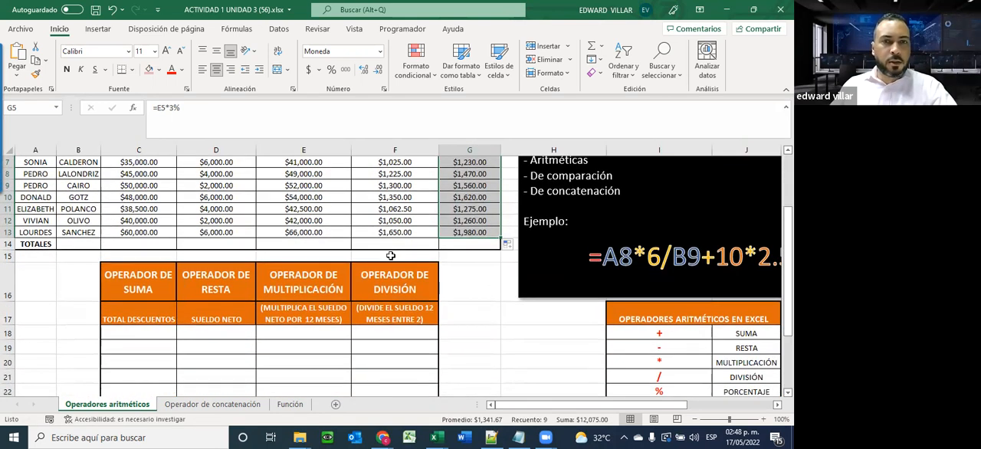
pyautogui.click(115, 332)
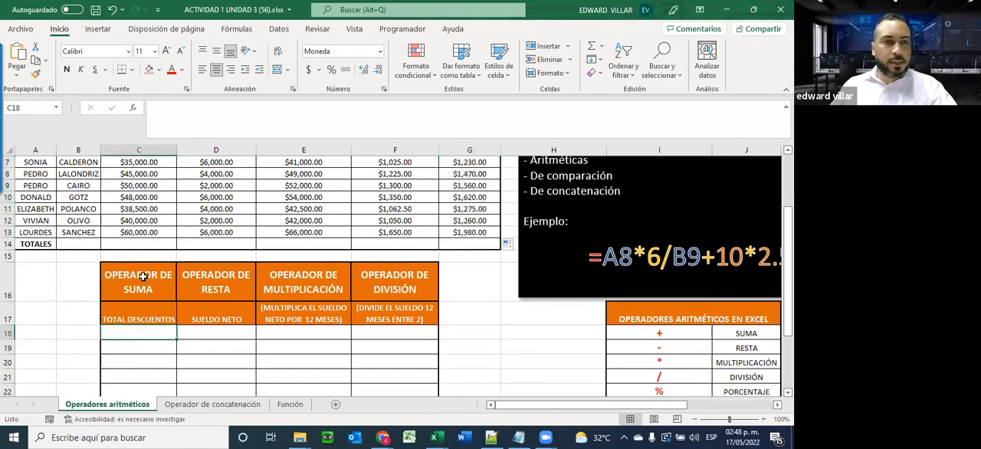
pyautogui.scroll(2, 144, 306)
pyautogui.scroll(-2, 144, 306)
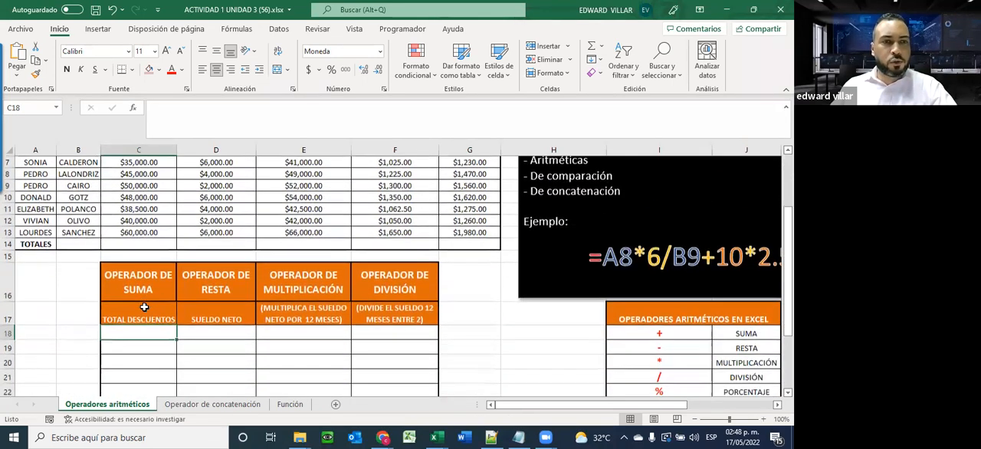
pyautogui.scroll(1, 144, 307)
pyautogui.scroll(1, 361, 291)
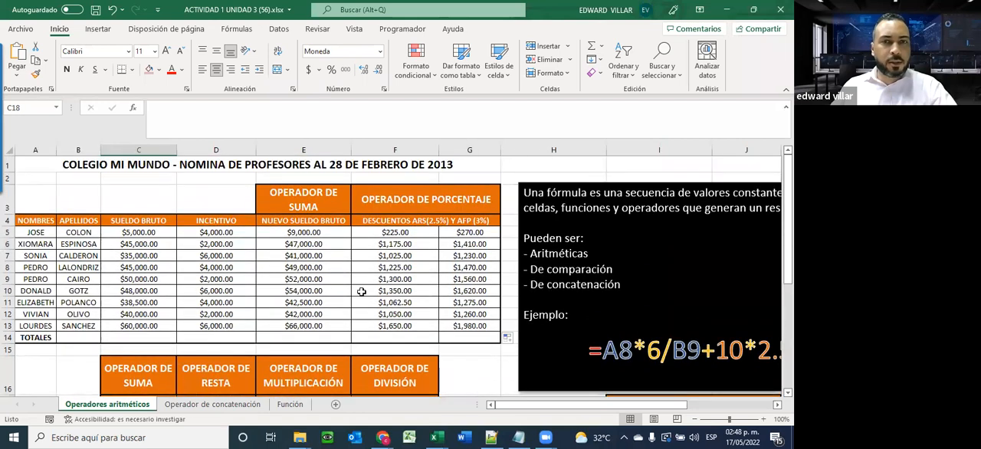
pyautogui.scroll(-2, 279, 292)
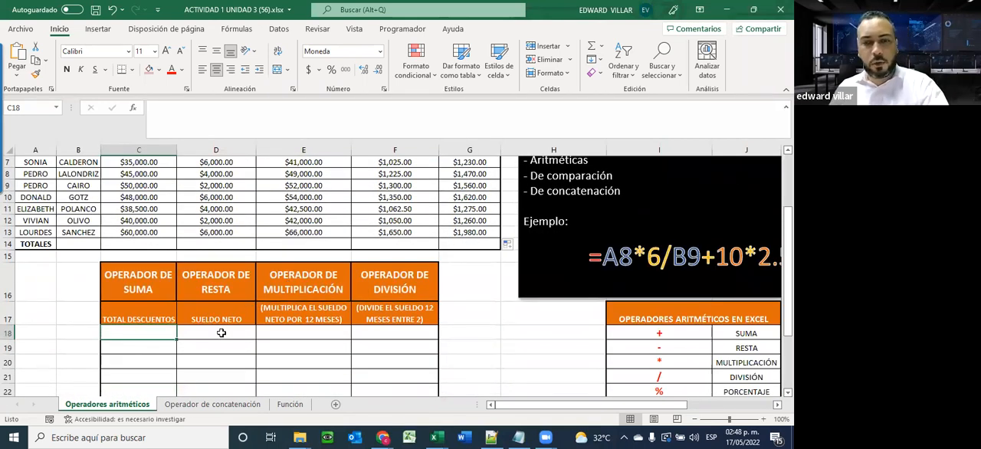
pyautogui.write('=')
pyautogui.scroll(2, 248, 321)
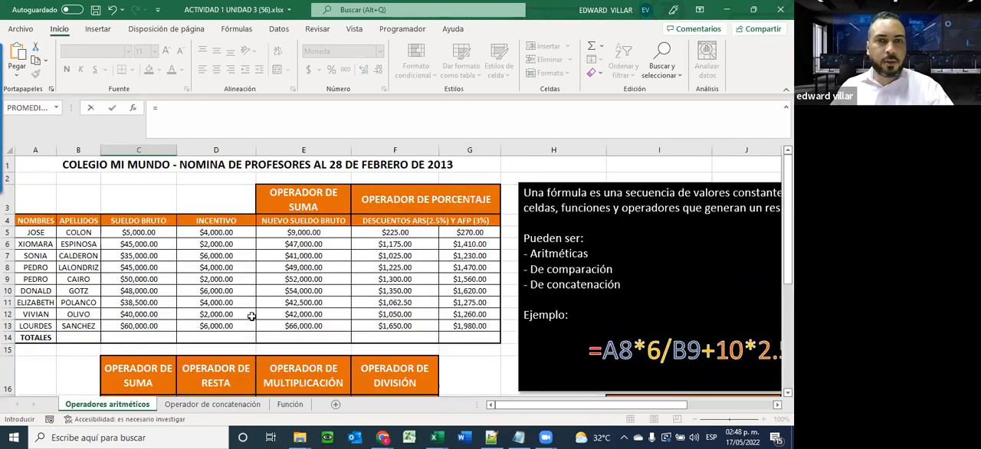
pyautogui.click(419, 233)
pyautogui.write('+')
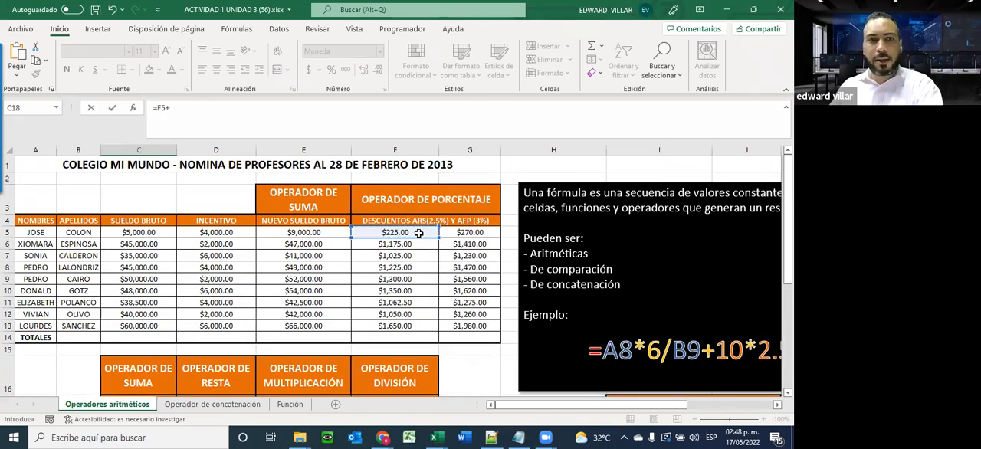
pyautogui.click(455, 234)
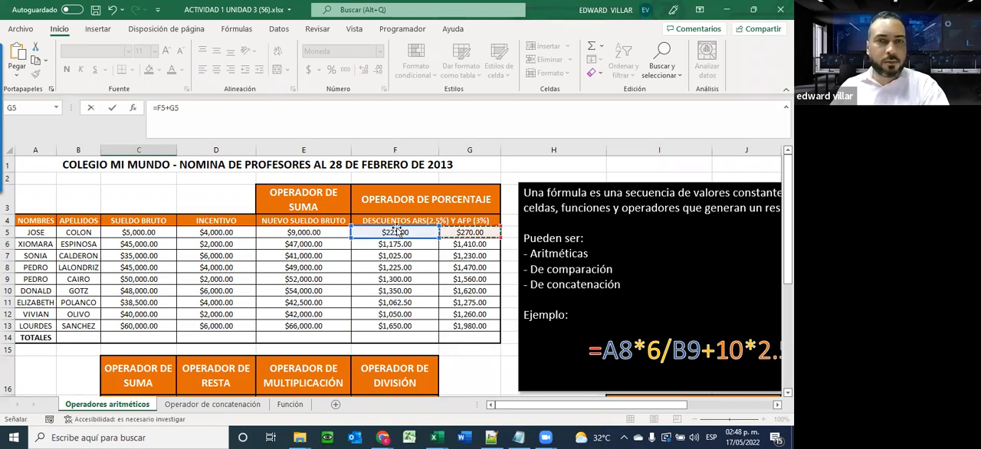
pyautogui.press('Return')
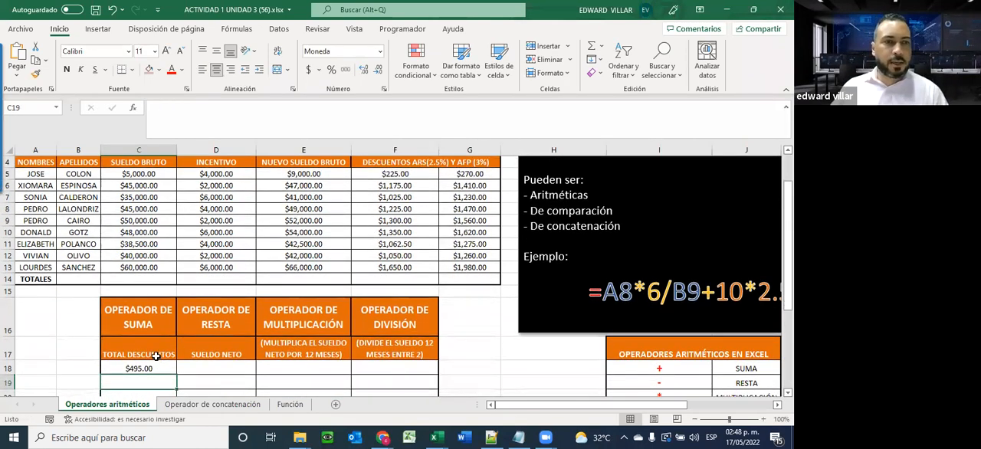
# Inspect which cells the total discounts formula in C18 refers to, leaving the formula as it is
pyautogui.scroll(-1, 155, 355)
pyautogui.click(149, 332)
pyautogui.scroll(-1, 148, 332)
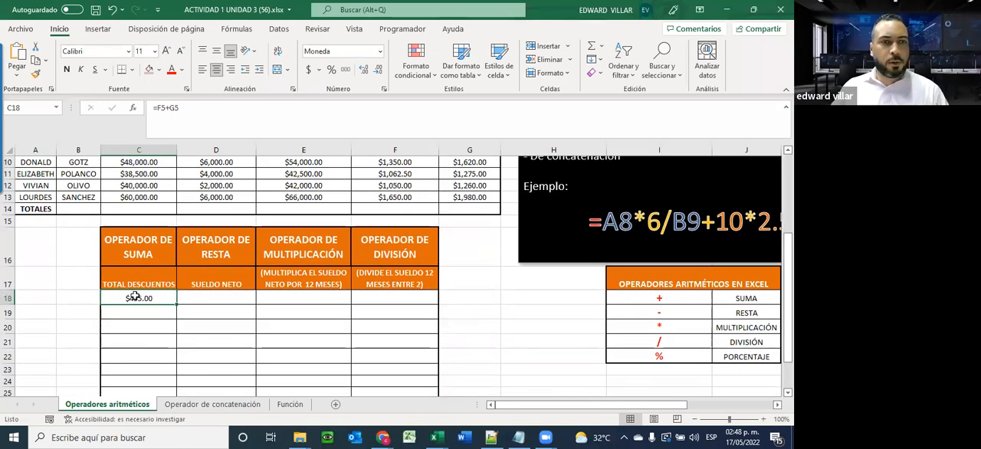
pyautogui.doubleClick(134, 299)
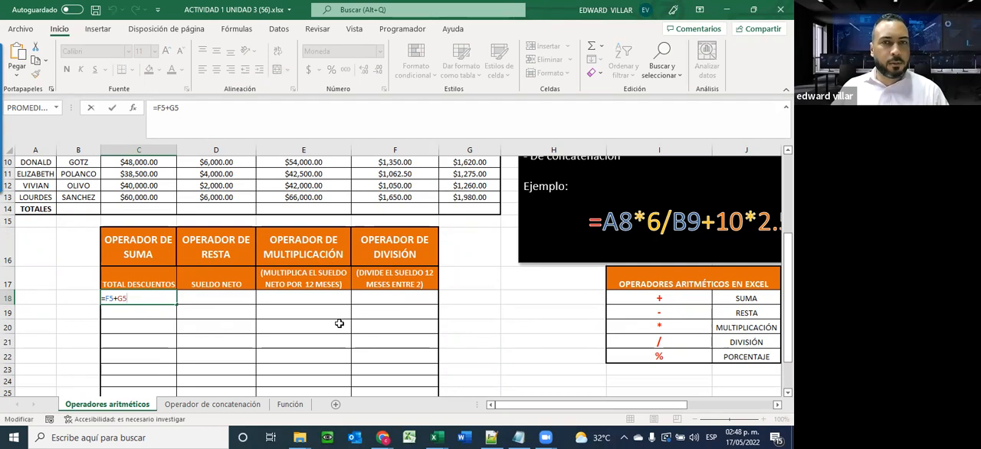
pyautogui.scroll(3, 341, 322)
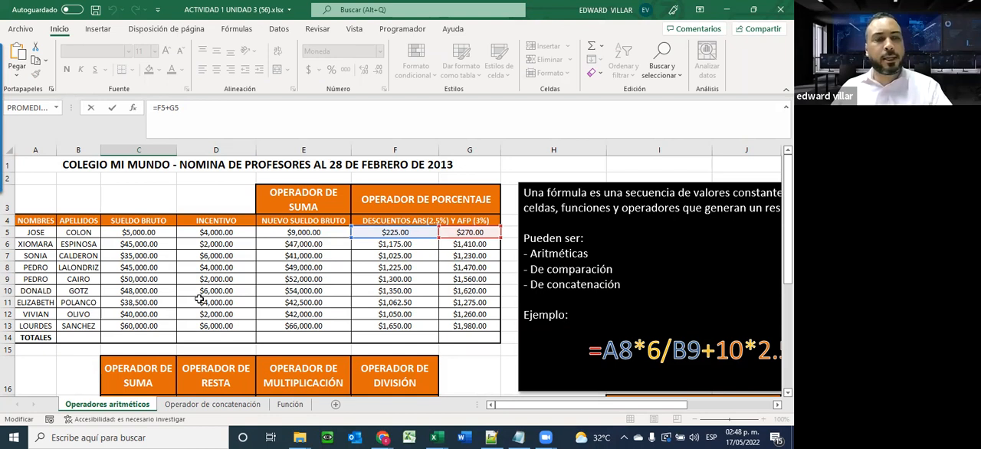
pyautogui.hotkey('ctrl', 'Return')
# Fill the total discounts formula from C18 down through C26 and check the copied formula in C23
pyautogui.scroll(-3, 197, 297)
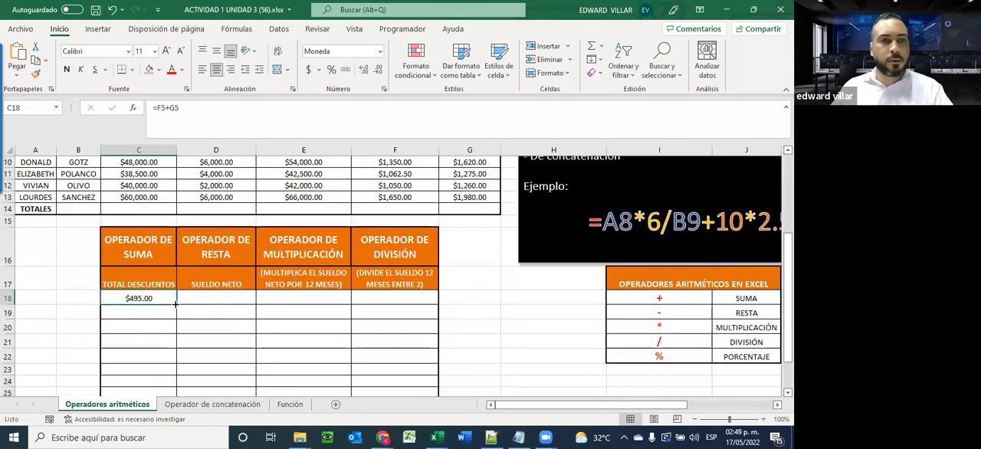
pyautogui.moveTo(176, 305); pyautogui.dragTo(173, 360)
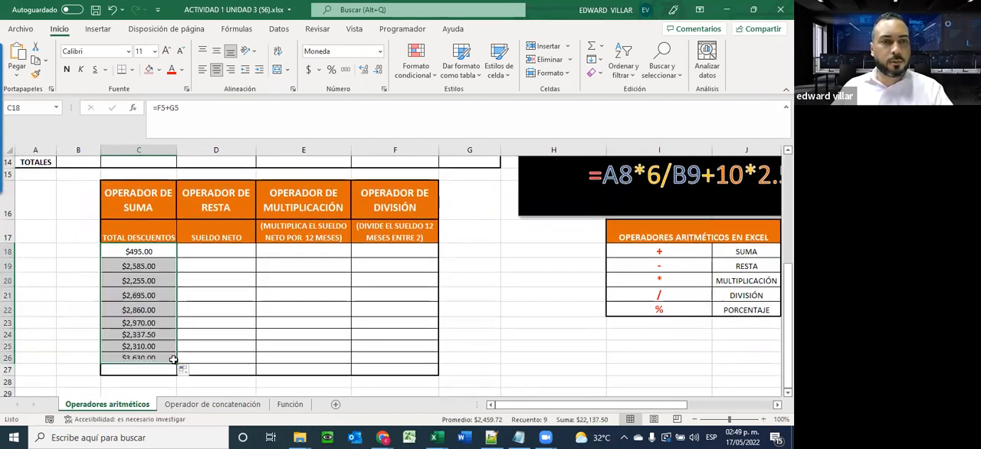
pyautogui.click(153, 325)
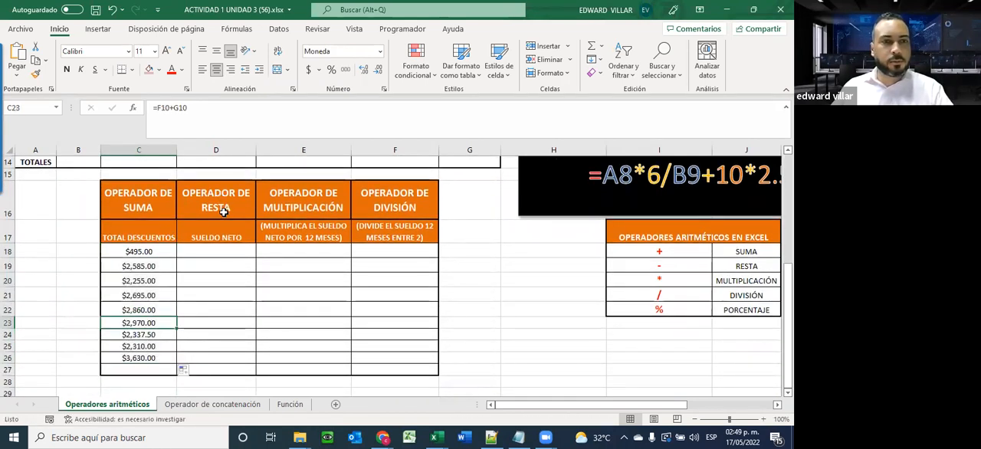
# Calculate the first employee's net salary in D18 by subtracting total discounts from the new gross salary with =E5-C18
pyautogui.scroll(4, 163, 329)
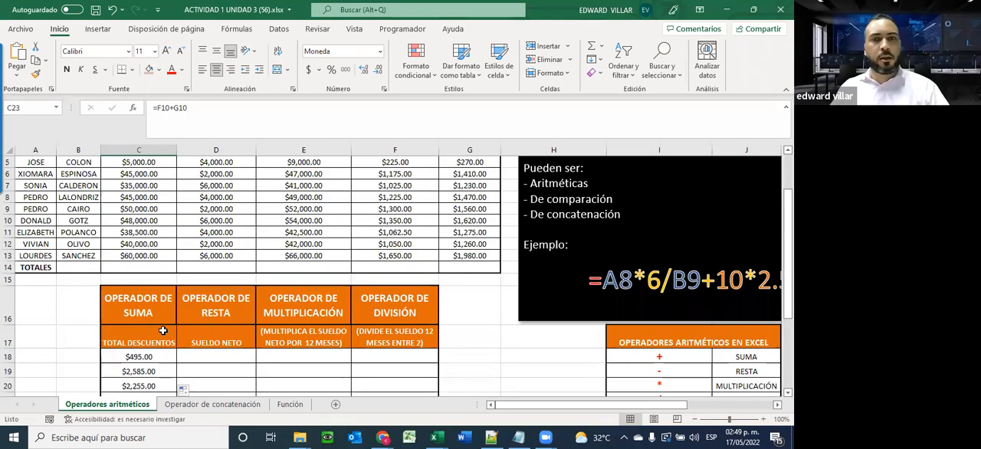
pyautogui.scroll(-1, 359, 292)
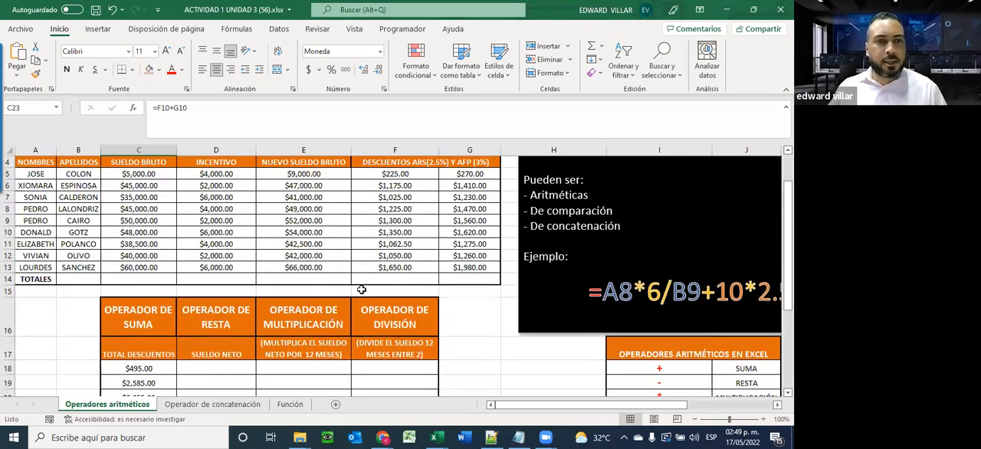
pyautogui.click(197, 355)
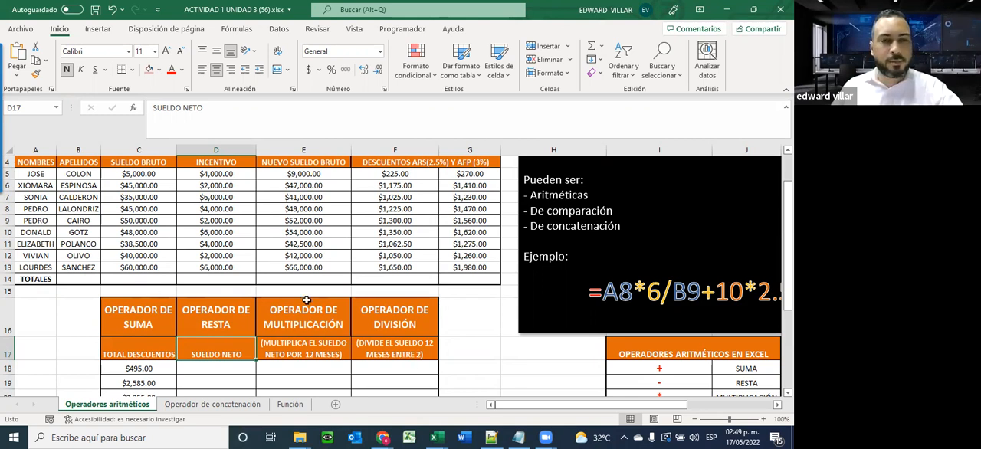
pyautogui.scroll(-2, 307, 300)
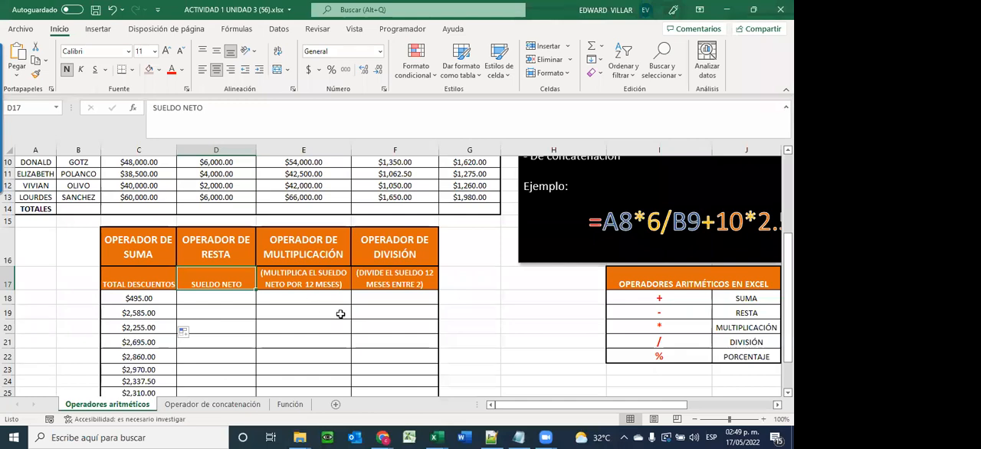
pyautogui.scroll(2, 325, 330)
pyautogui.scroll(1, 325, 330)
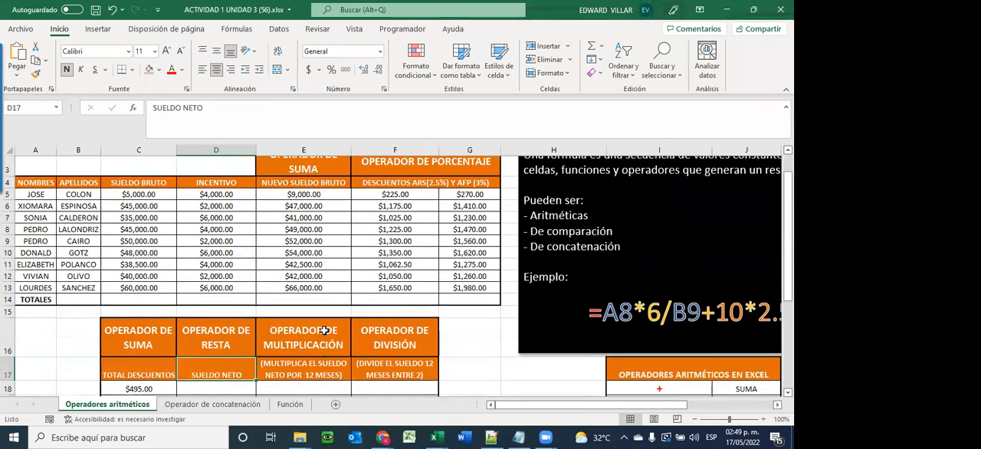
pyautogui.scroll(-1, 324, 329)
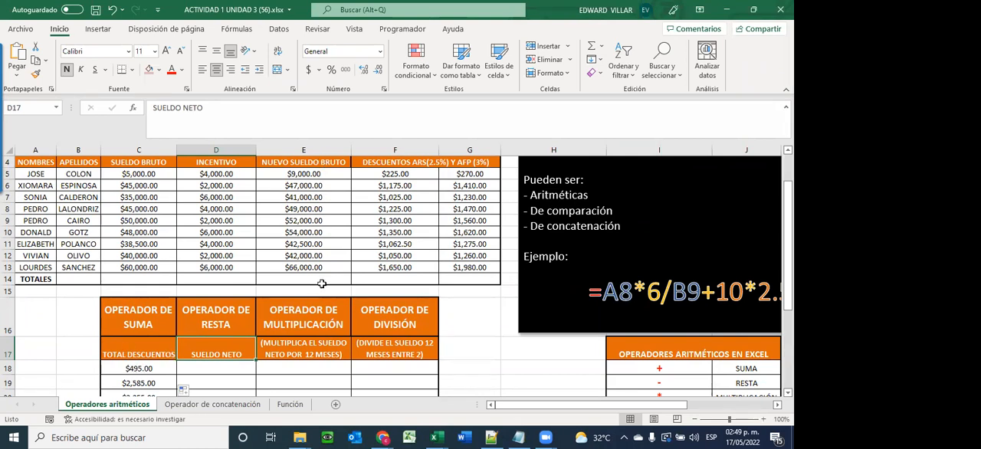
pyautogui.click(225, 369)
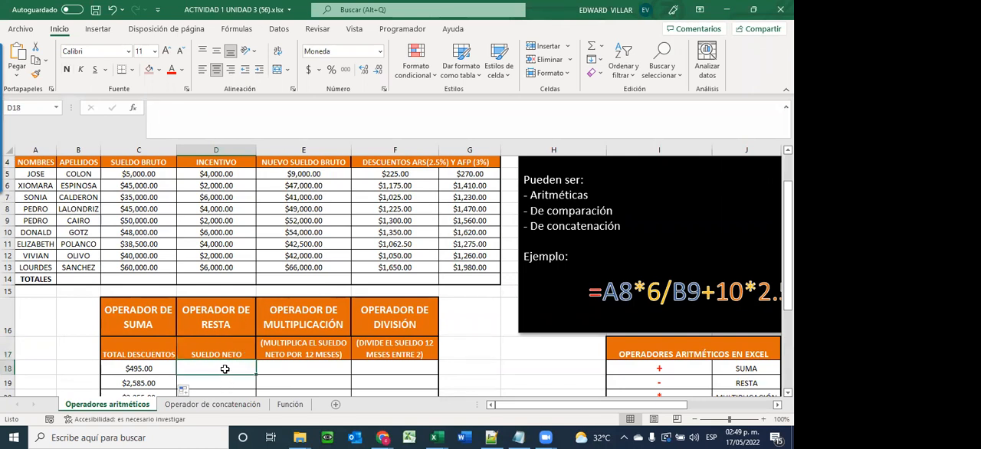
pyautogui.write('=')
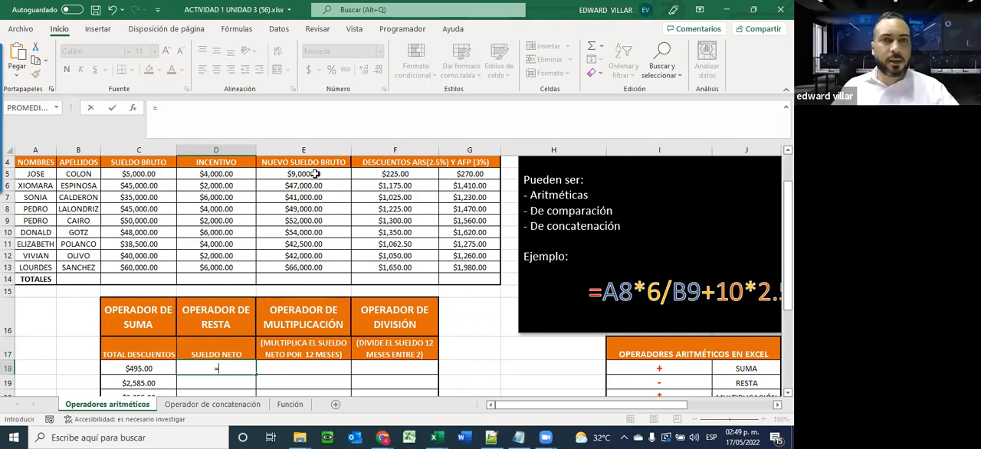
pyautogui.click(308, 175)
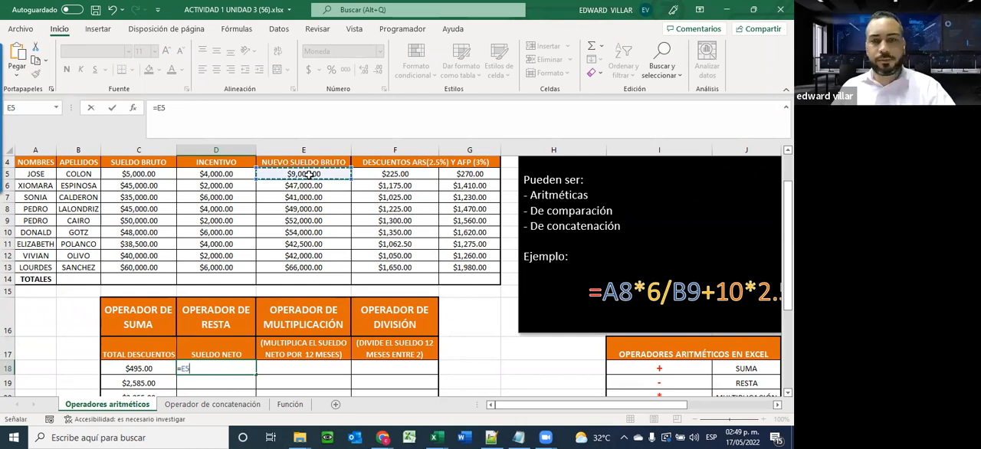
pyautogui.write('-')
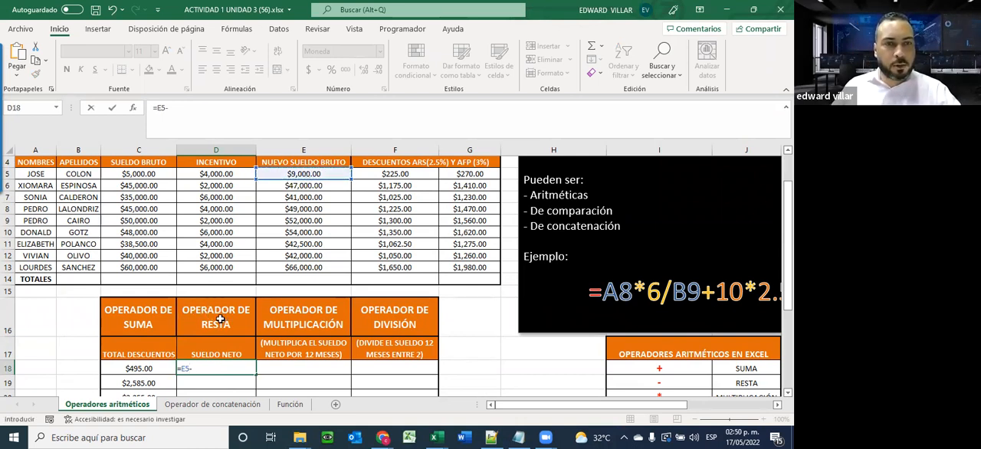
pyautogui.click(119, 371)
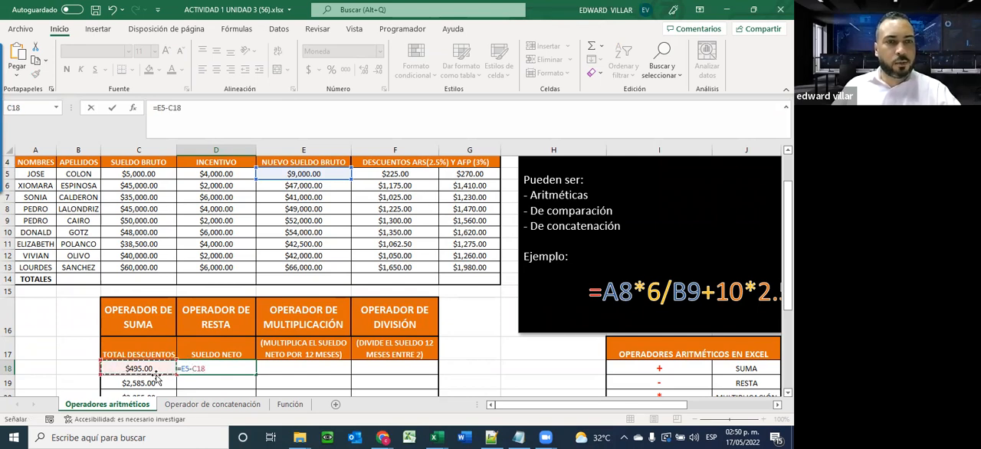
pyautogui.press('Return')
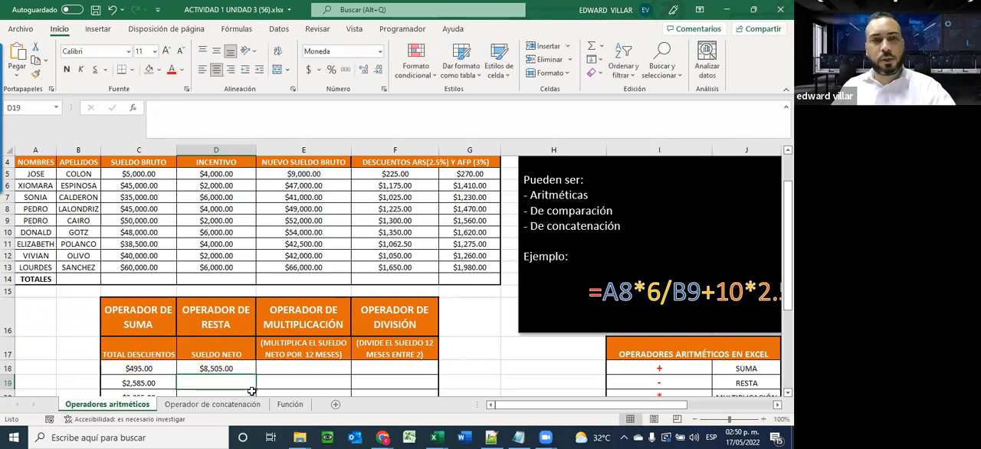
# Fill the net salary formula from D18 down through D26
pyautogui.scroll(-2, 257, 362)
pyautogui.scroll(-1, 257, 353)
pyautogui.click(219, 260)
pyautogui.scroll(2, 253, 277)
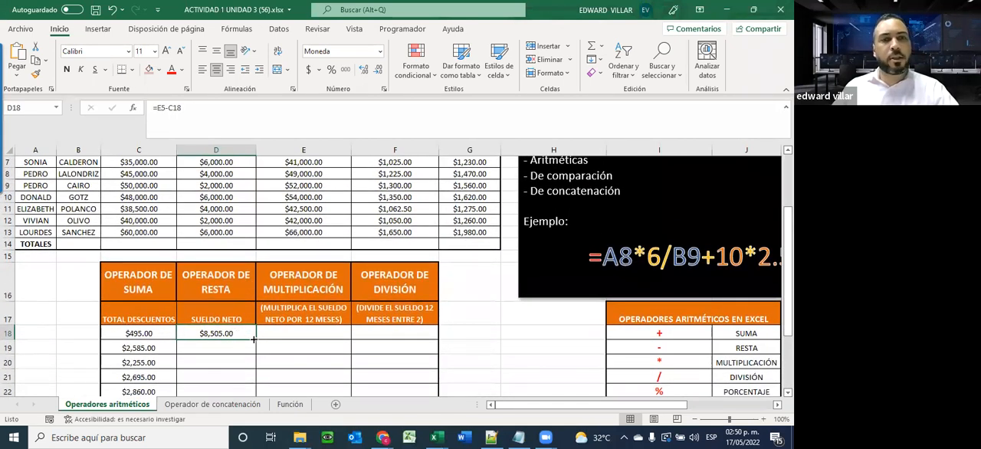
pyautogui.moveTo(256, 338); pyautogui.dragTo(230, 371)
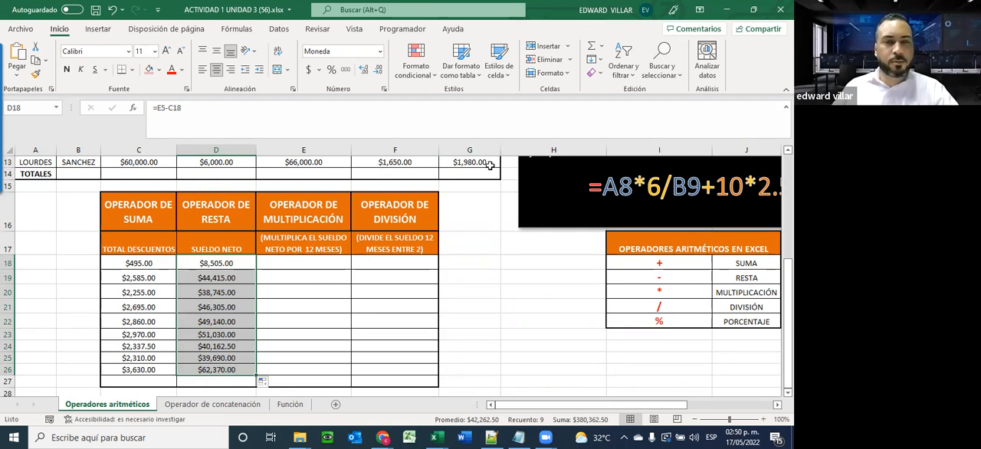
# Calculate the first employee's 12-month net salary in E18 with the formula =D18*12
pyautogui.click(305, 296)
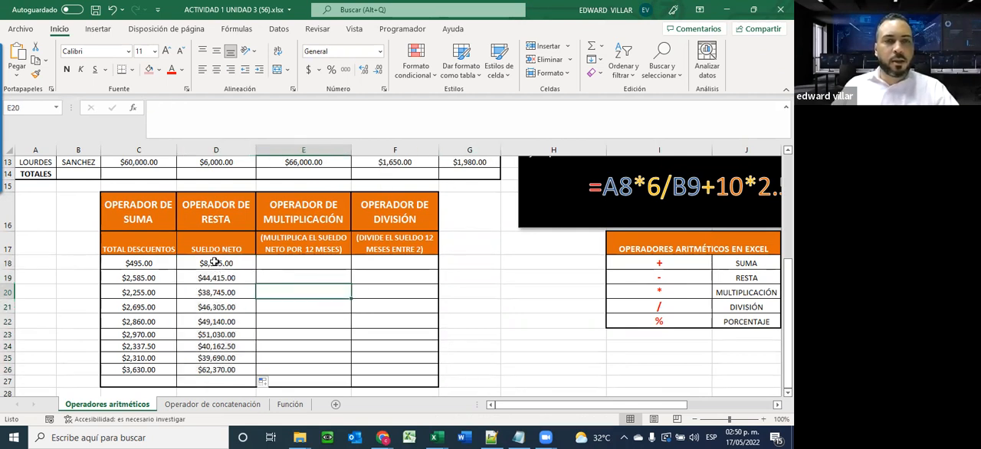
pyautogui.click(289, 264)
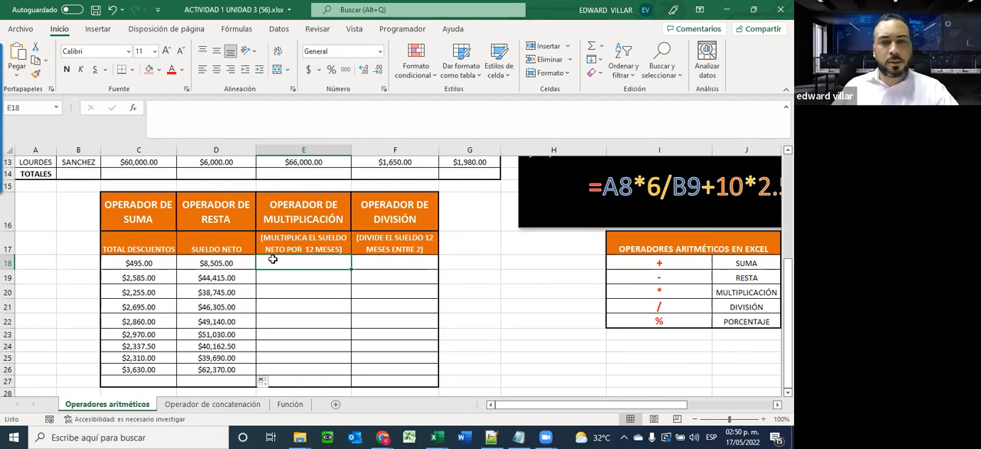
pyautogui.write('=')
pyautogui.click(222, 266)
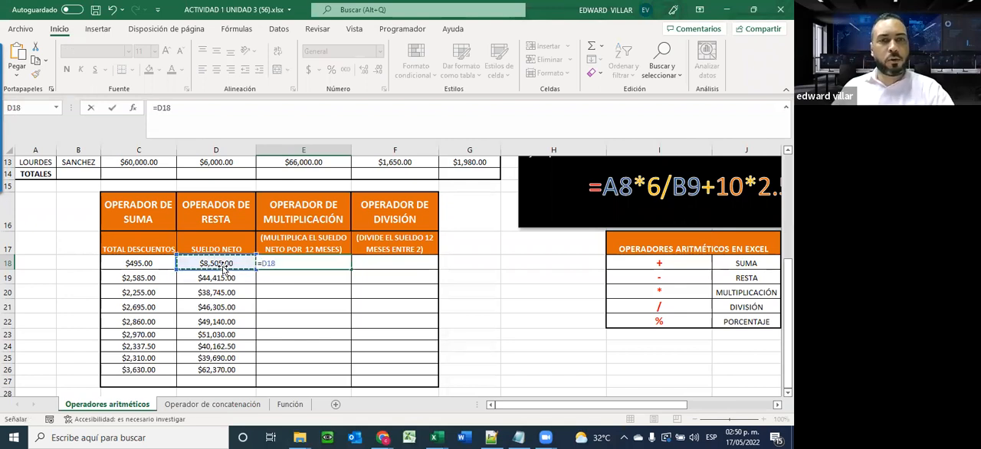
pyautogui.write('*')
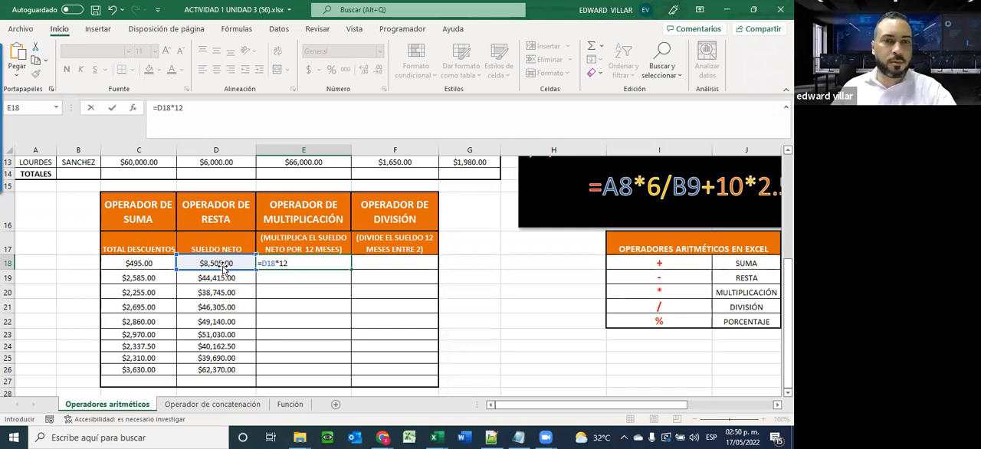
pyautogui.press('Return')
# Fill the 12-month salary formula from E18 down through E26 and center the filled values
pyautogui.click(341, 262)
pyautogui.moveTo(350, 269); pyautogui.dragTo(350, 375)
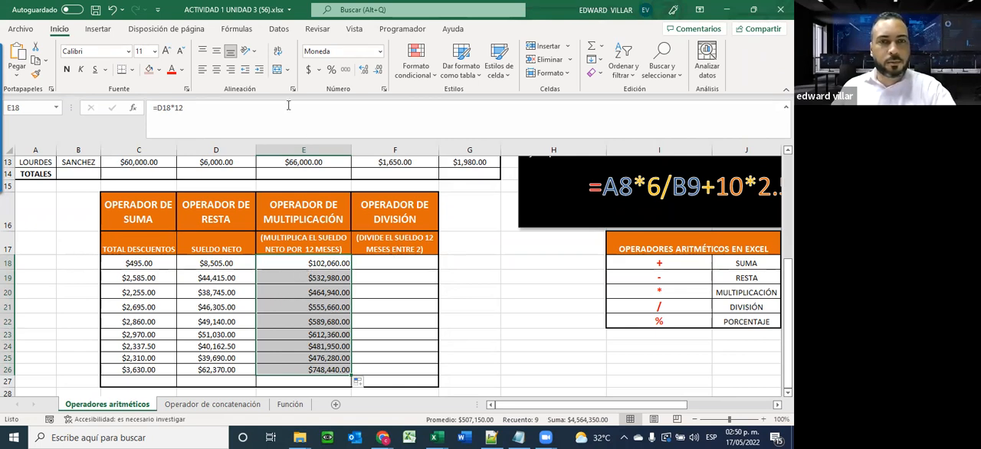
pyautogui.click(216, 69)
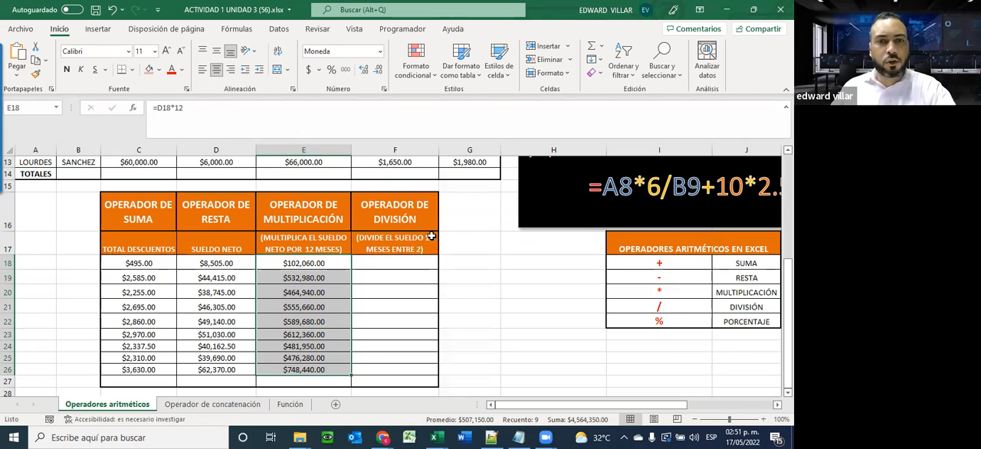
# Divide the first employee's 12-month salary by two in F18 with the formula =E18/2
pyautogui.click(376, 268)
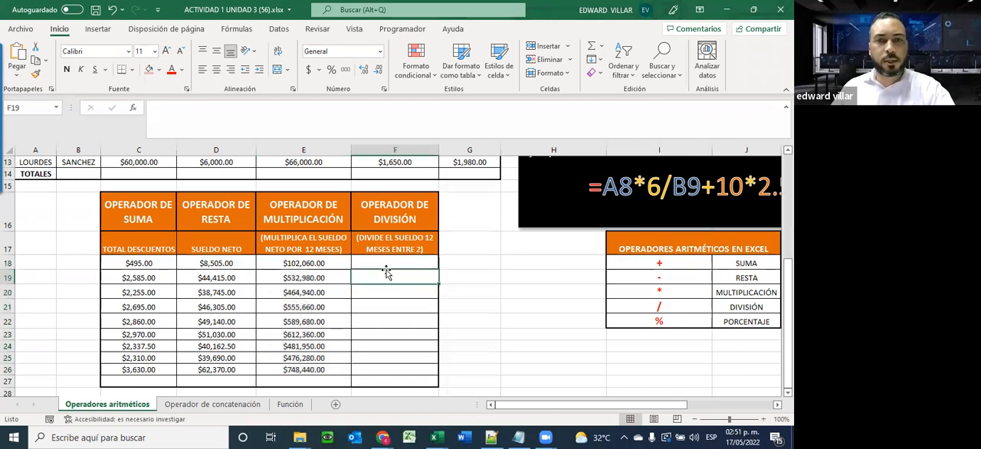
pyautogui.write('=')
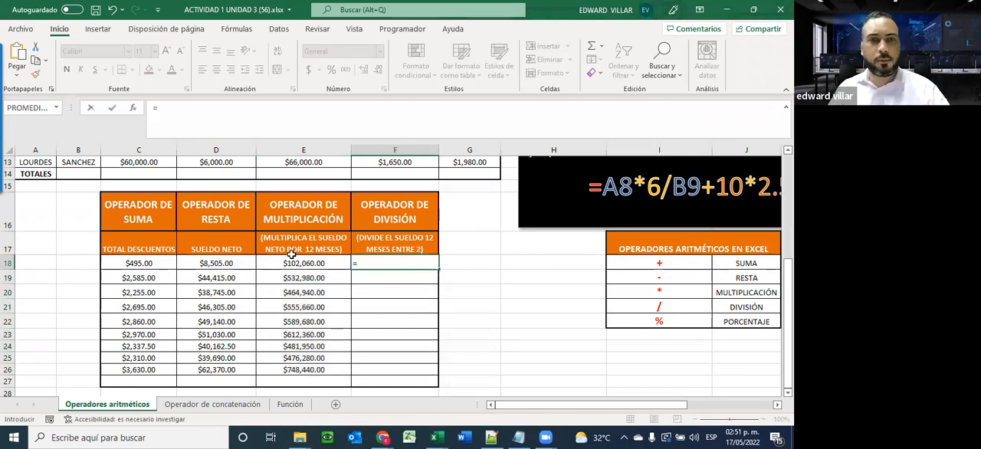
pyautogui.click(293, 264)
pyautogui.write('/2')
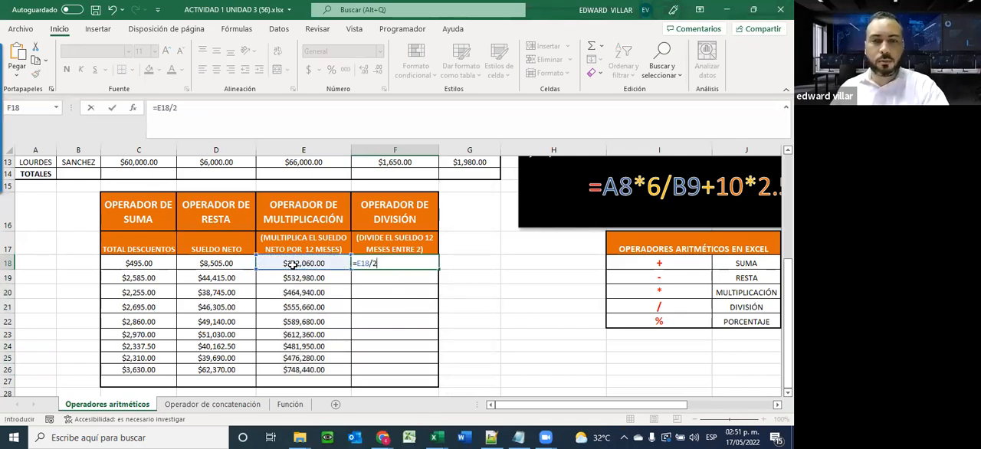
pyautogui.press('Return')
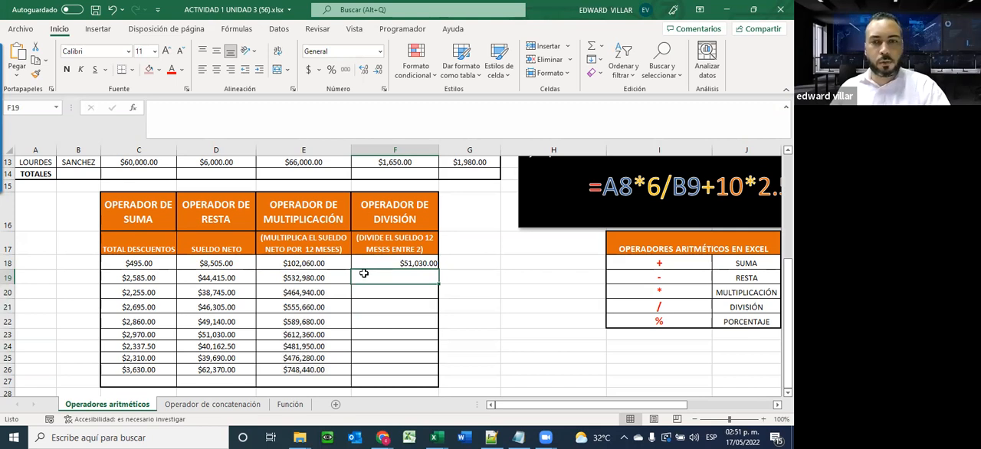
# Enter =E19/2 in F19 for the second employee and fill the formula down through F26
pyautogui.write('=')
pyautogui.click(311, 278)
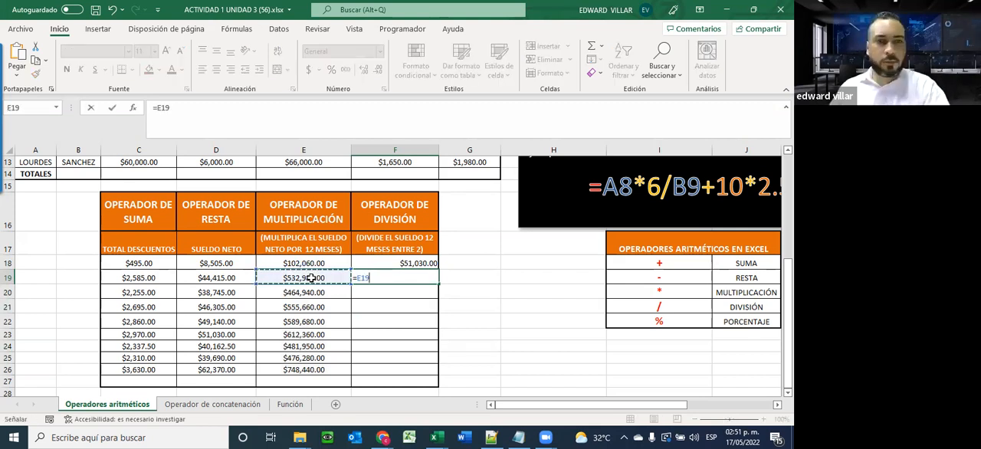
pyautogui.write('/')
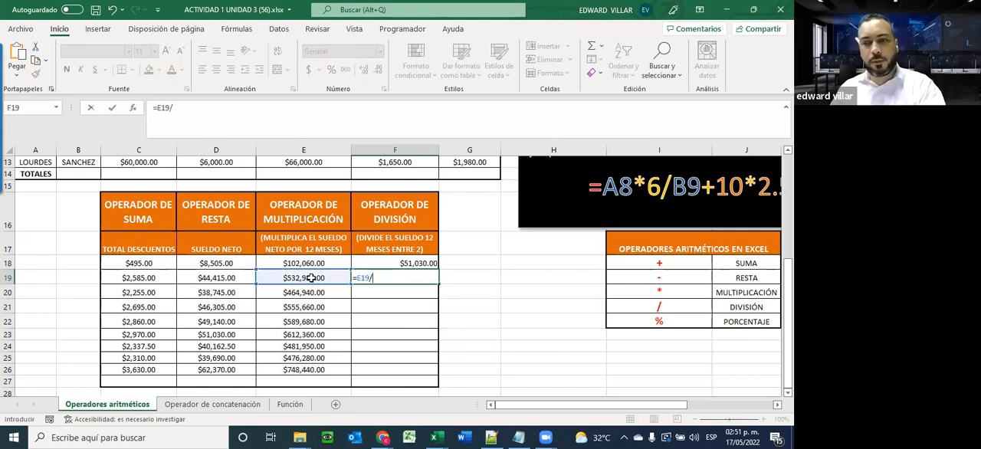
pyautogui.write('2')
pyautogui.press('Return')
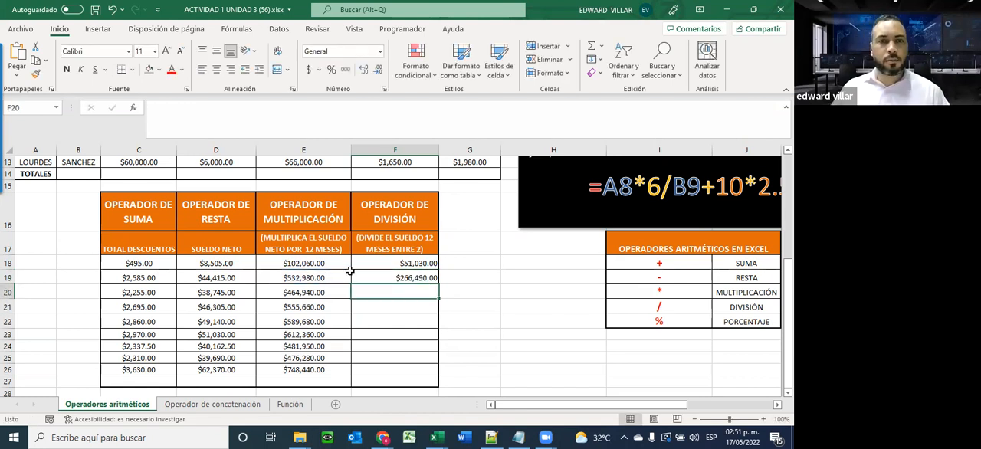
pyautogui.click(403, 281)
pyautogui.moveTo(437, 283); pyautogui.dragTo(423, 369)
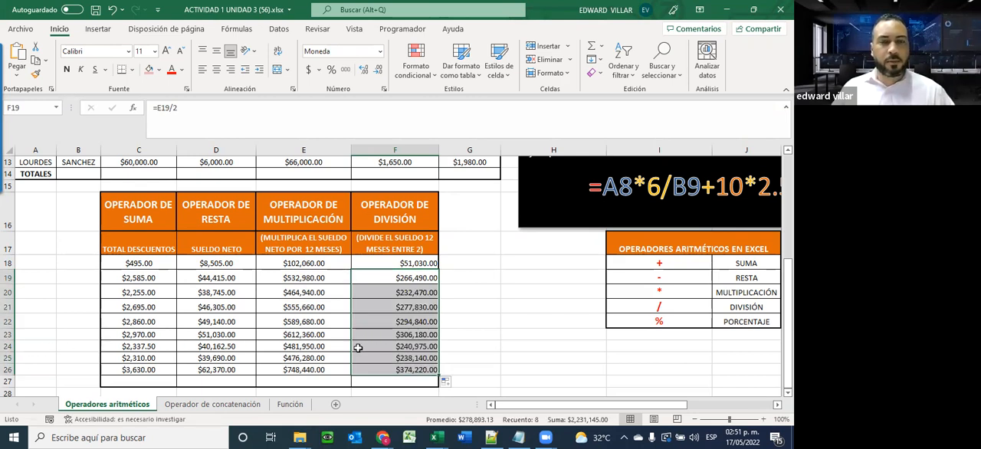
pyautogui.click(385, 307)
# Set the first employee's gross salary in C5 to 50000
pyautogui.scroll(3, 370, 342)
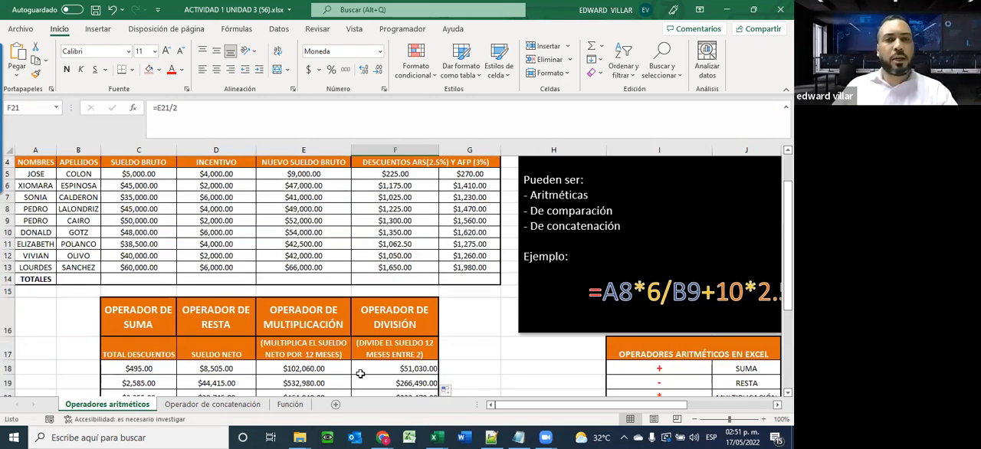
pyautogui.scroll(-2, 360, 373)
pyautogui.click(305, 311)
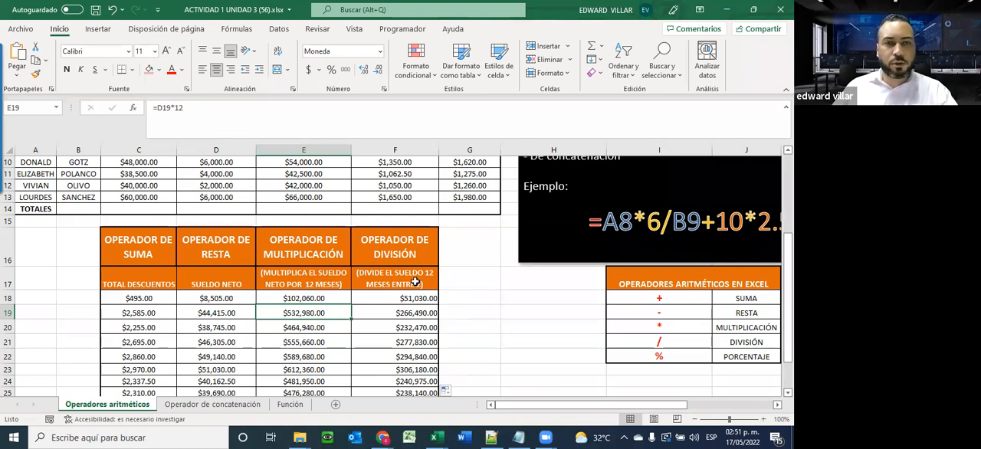
pyautogui.scroll(3, 372, 341)
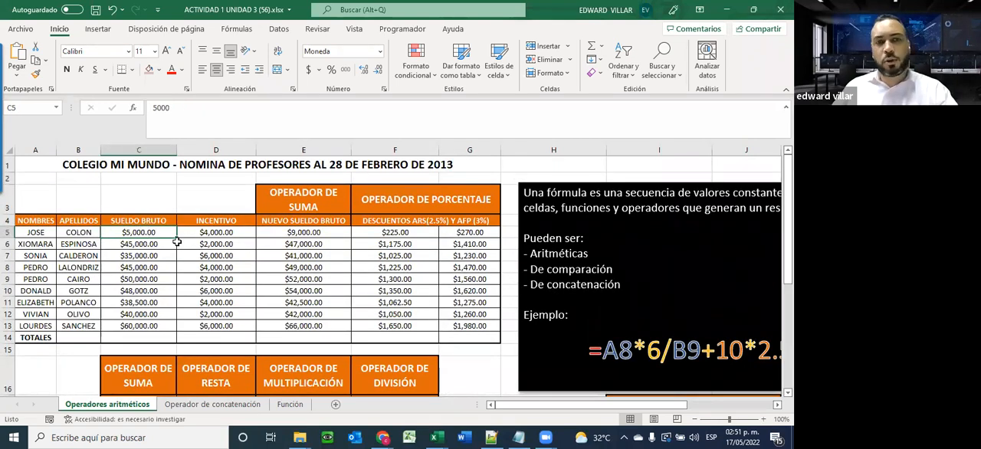
pyautogui.write('50000')
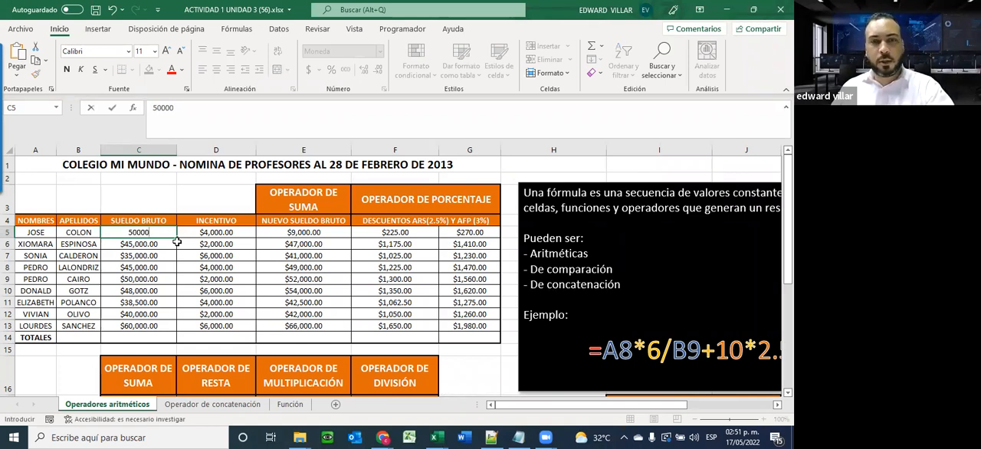
pyautogui.press('Return')
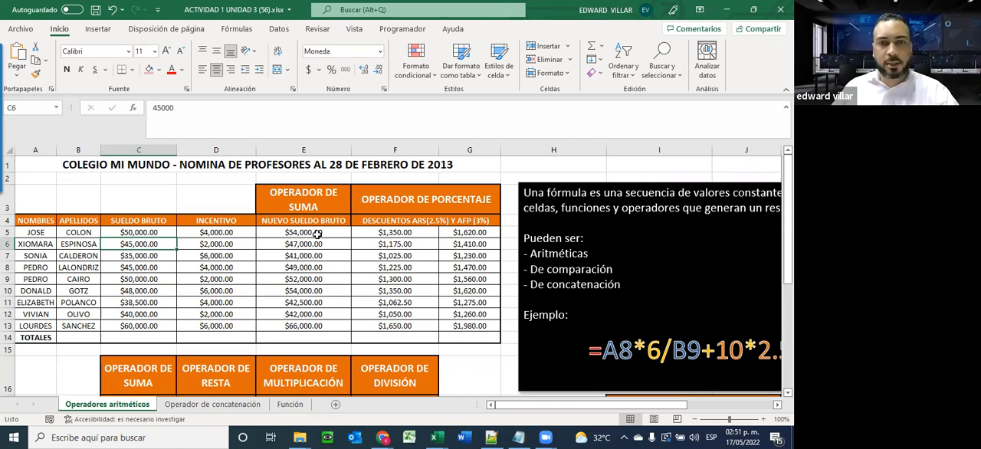
# Check how the changed gross salary carries through the first employee's calculations in E5, F5, G5, D18, E18 and F18
pyautogui.click(321, 234)
pyautogui.click(397, 232)
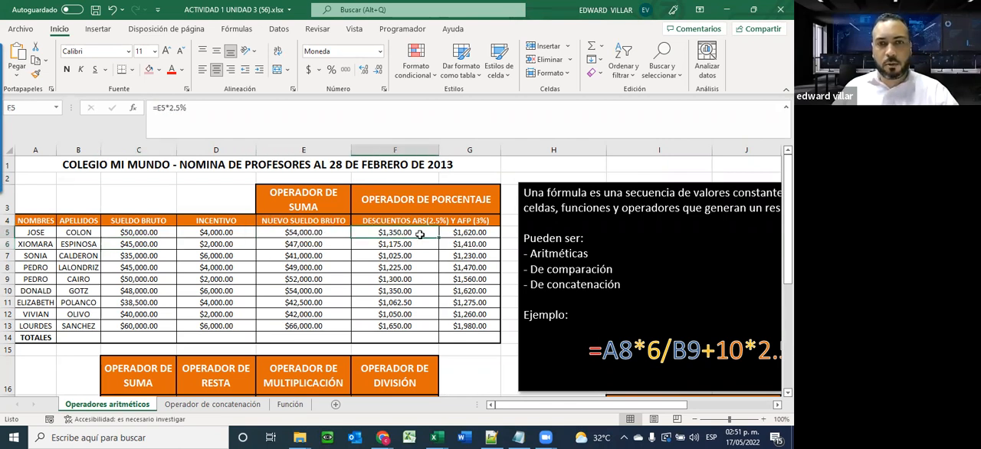
pyautogui.click(458, 233)
pyautogui.scroll(-4, 327, 273)
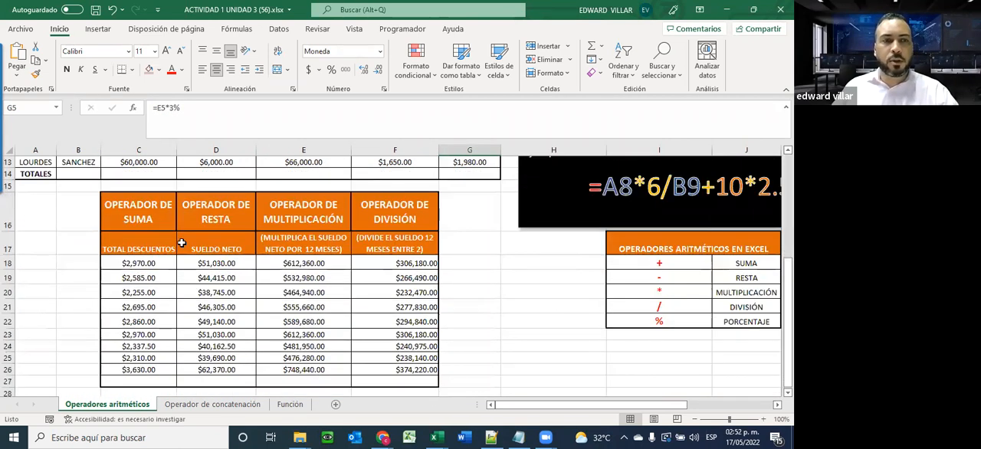
pyautogui.click(204, 261)
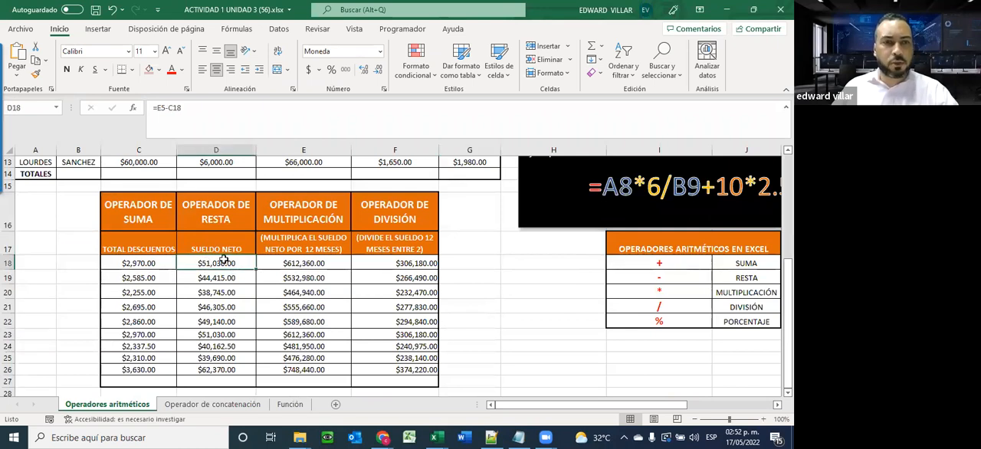
pyautogui.click(304, 263)
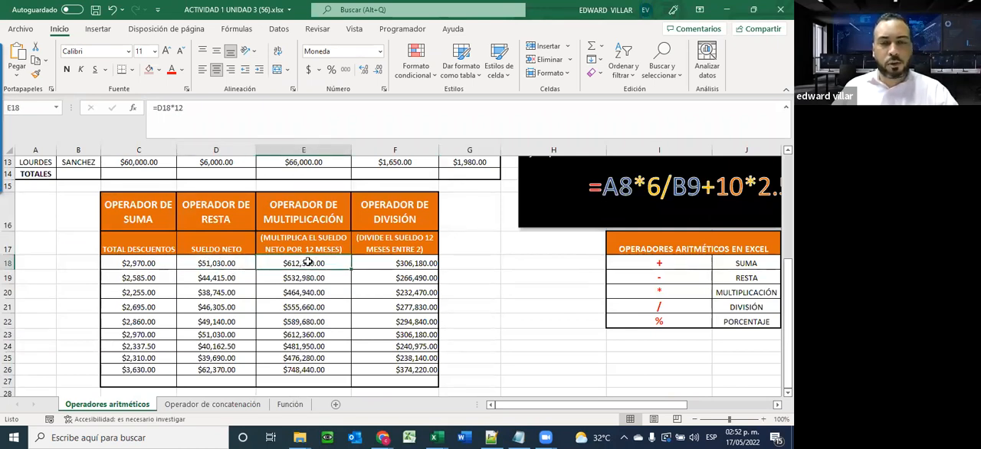
pyautogui.click(399, 265)
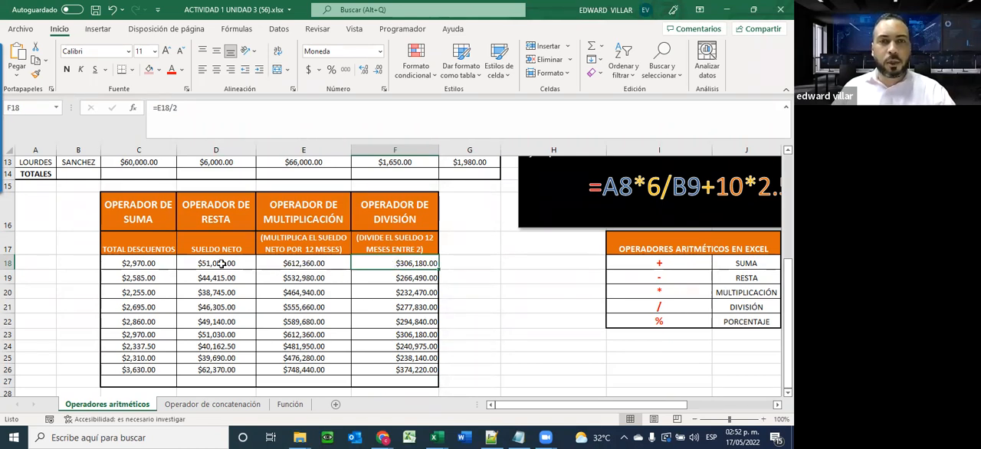
# Review the first employee's gross salary in C5 and the ARS discount formulas in F5 through F7
pyautogui.scroll(1, 228, 319)
pyautogui.scroll(3, 229, 319)
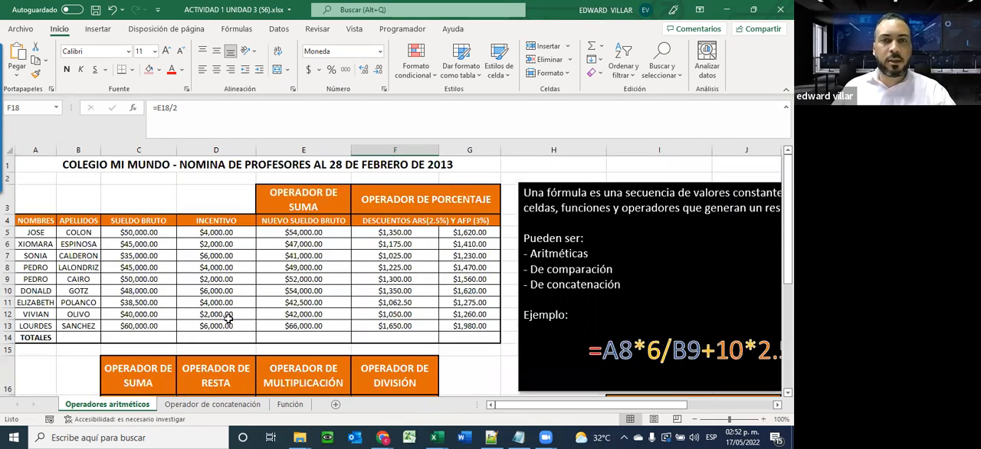
pyautogui.click(146, 231)
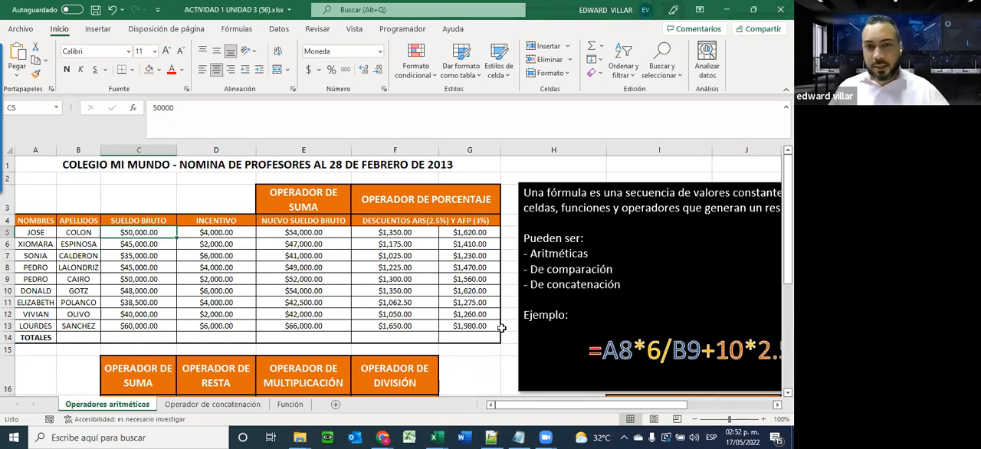
pyautogui.click(396, 234)
pyautogui.click(396, 244)
pyautogui.click(394, 256)
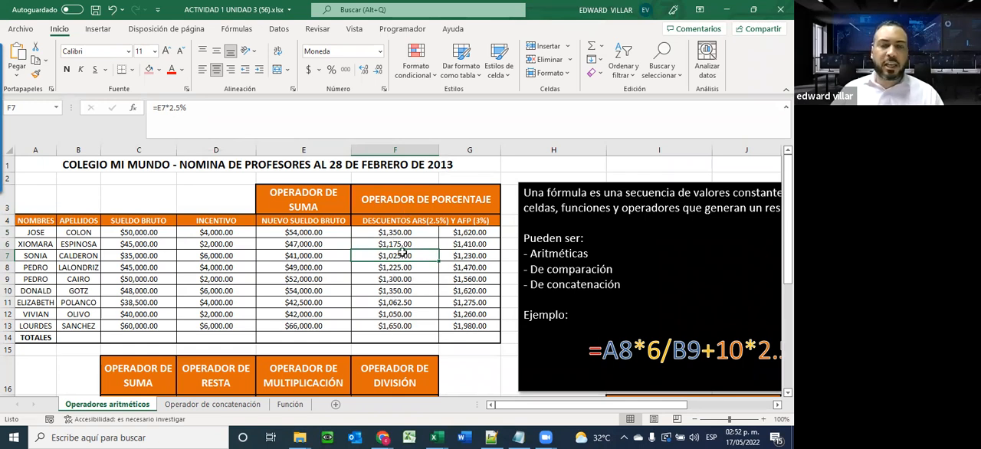
# Enter the discount rates in separate cells above the example box: 2.5% in H1 and 3% in I1
pyautogui.click(527, 165)
pyautogui.write('2.5')
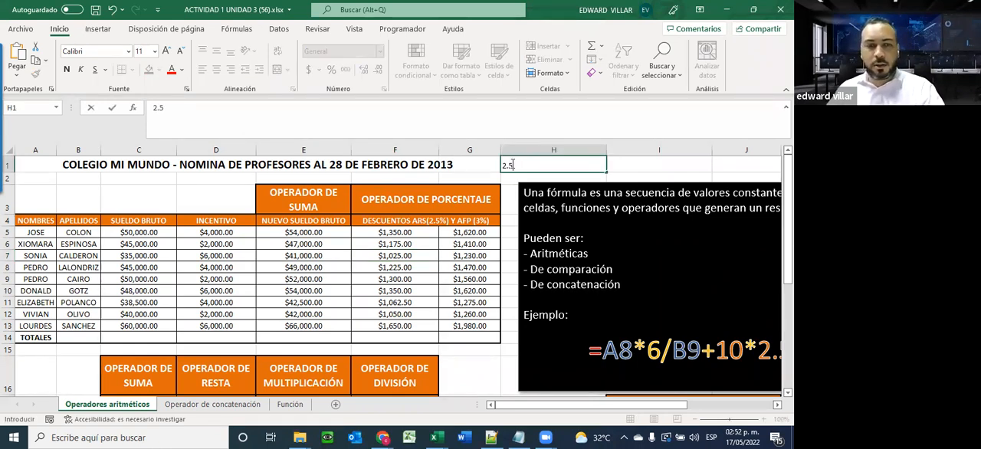
pyautogui.press('Return')
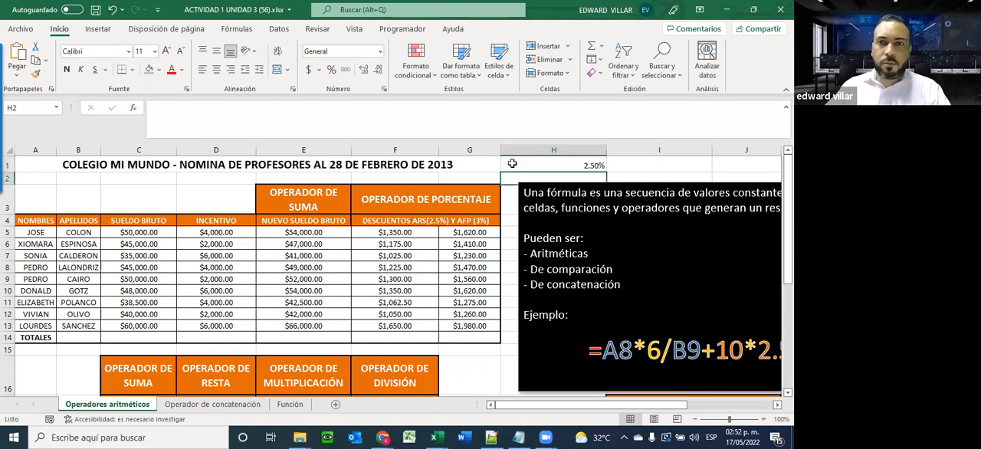
pyautogui.click(670, 161)
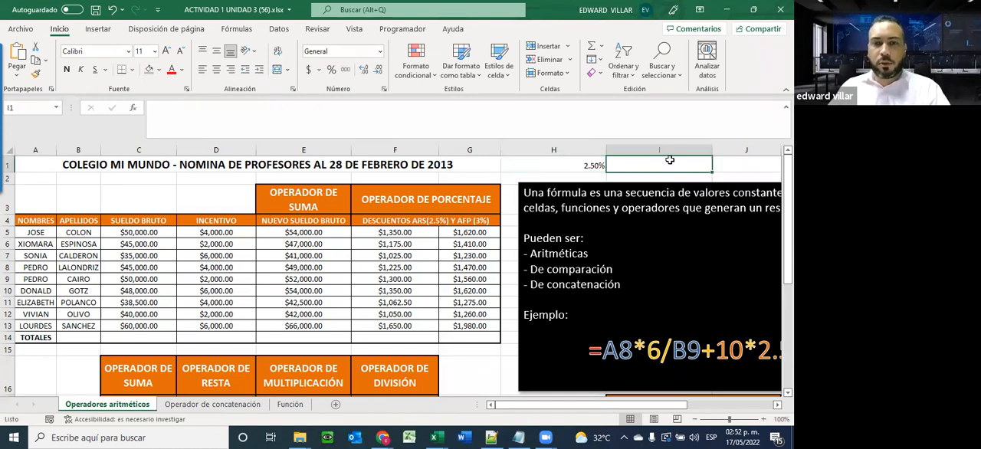
pyautogui.write('3')
pyautogui.press('Return')
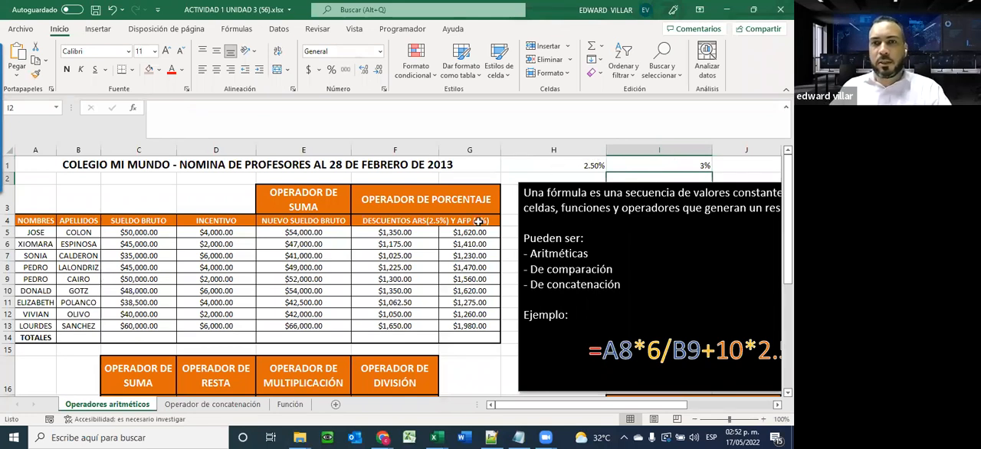
# Clear the ARS and AFP discounts in F5:G13 and enter =E5*$H$1 in F5 as the first employee's ARS discount
pyautogui.moveTo(390, 232); pyautogui.dragTo(467, 327)
pyautogui.press('Delete')
pyautogui.click(414, 232)
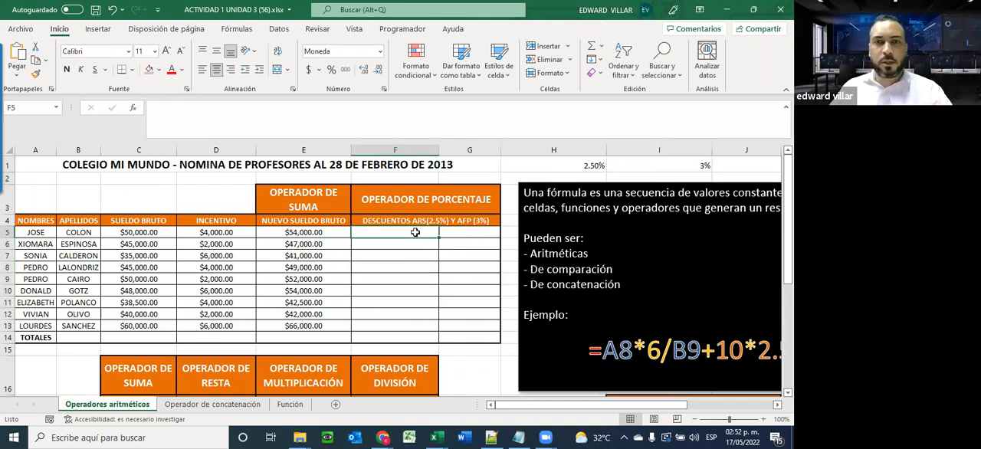
pyautogui.write('0')
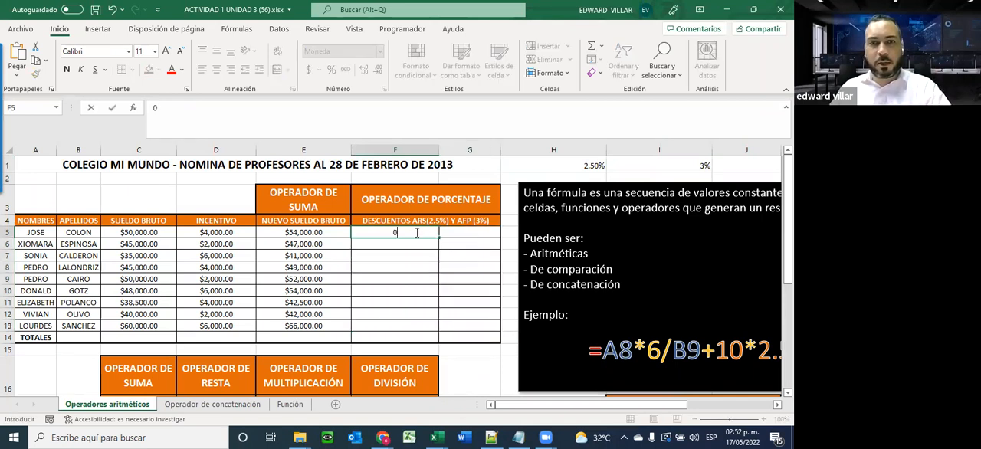
pyautogui.write('=')
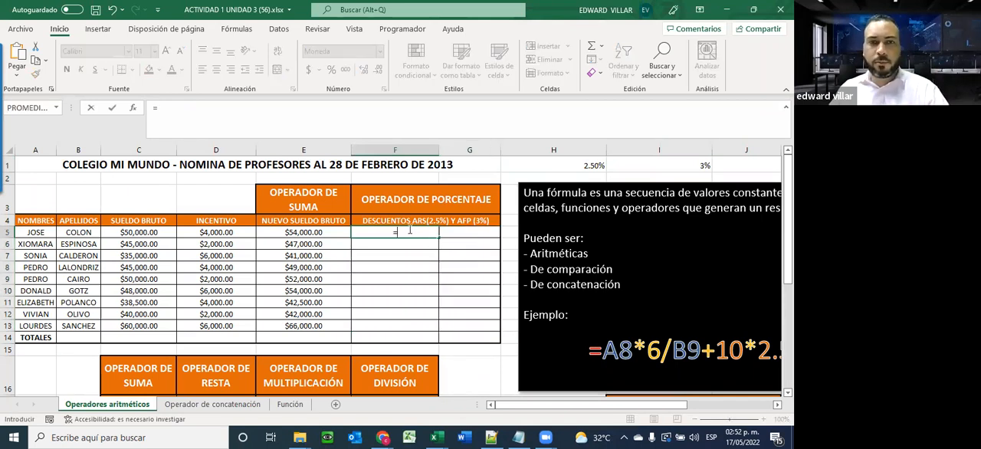
pyautogui.click(316, 231)
pyautogui.write('*')
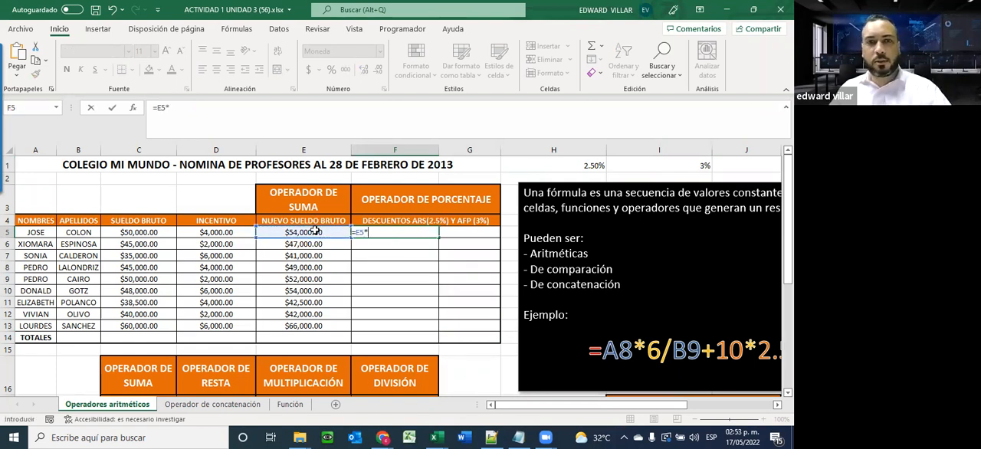
pyautogui.click(571, 167)
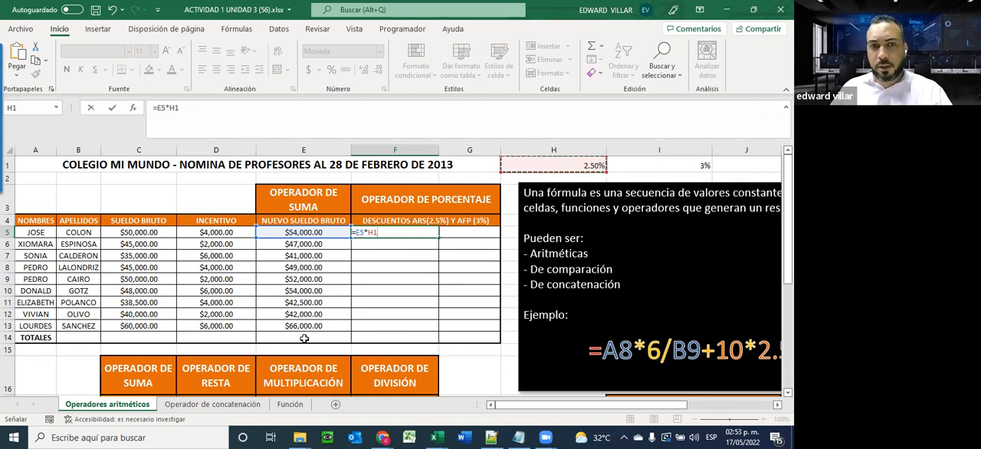
pyautogui.click(377, 232)
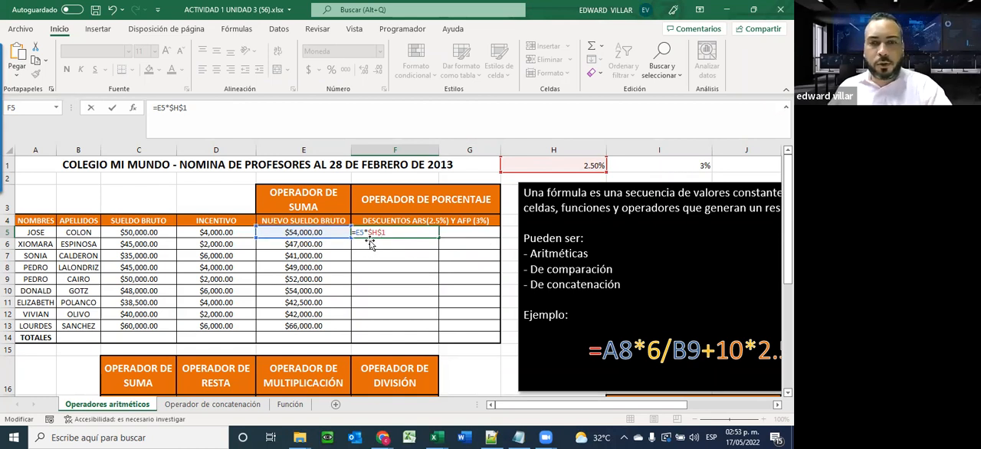
pyautogui.hotkey('ctrl', 'Return')
# Fill the ARS discount formula from F5 down to F13 and check the references in the last copied formula
pyautogui.moveTo(439, 240); pyautogui.dragTo(432, 326)
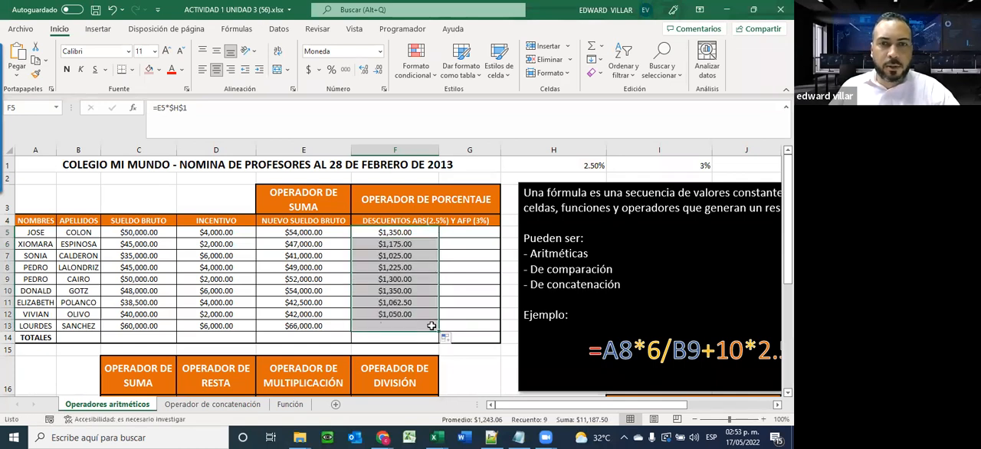
pyautogui.doubleClick(382, 326)
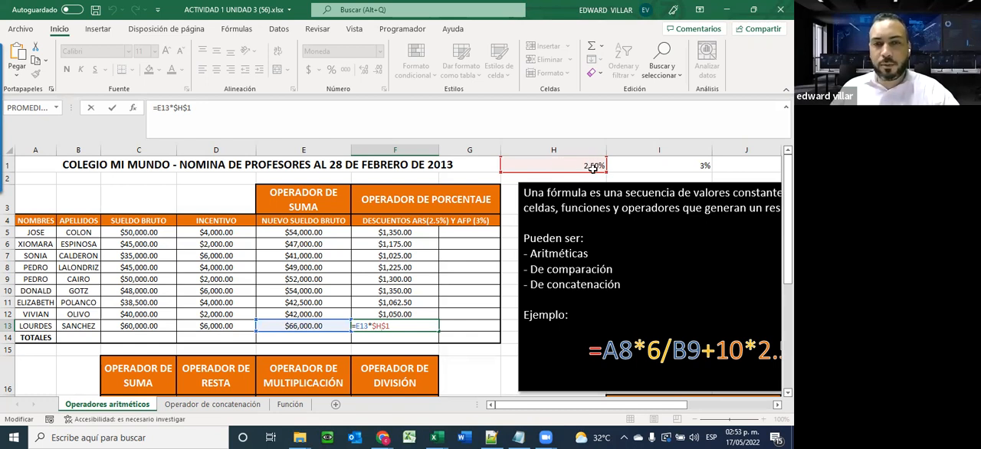
pyautogui.press('Return')
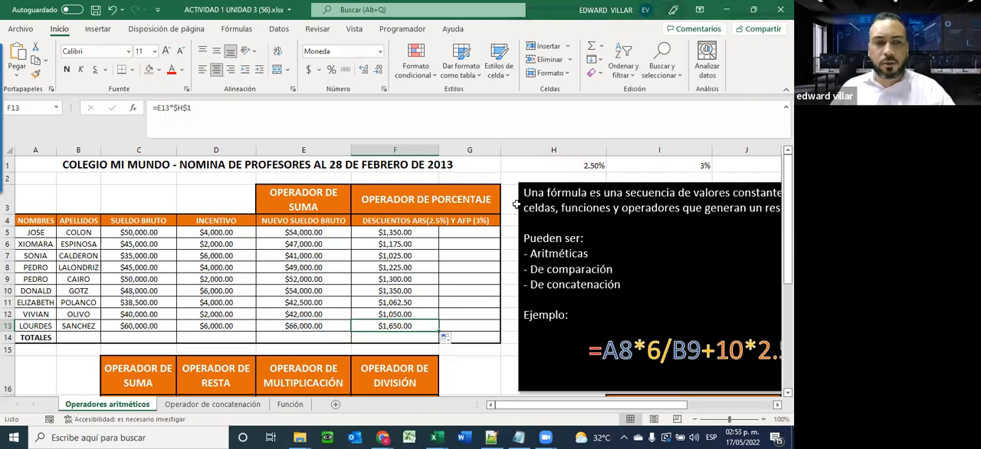
# Enter =E5*$I$1 in G5 as the first employee's AFP discount, with an absolute reference to the rate cell
pyautogui.click(462, 233)
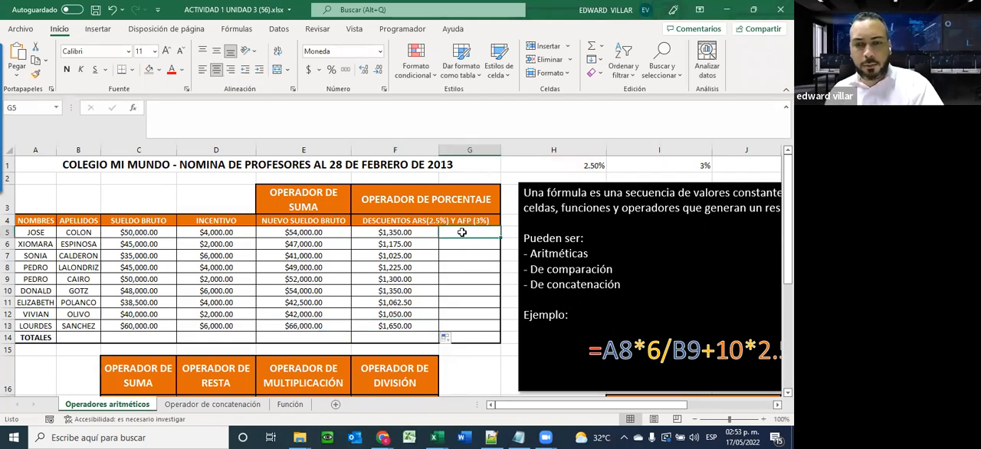
pyautogui.write('=')
pyautogui.click(316, 232)
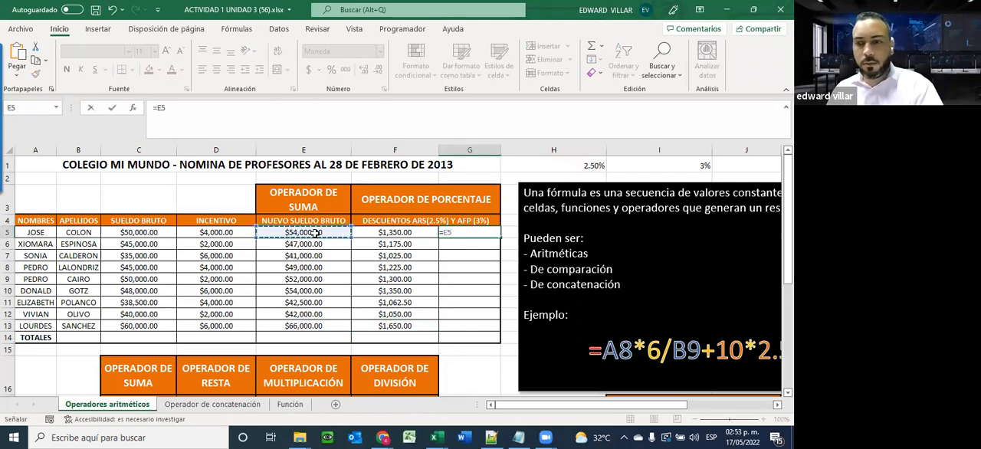
pyautogui.write('*')
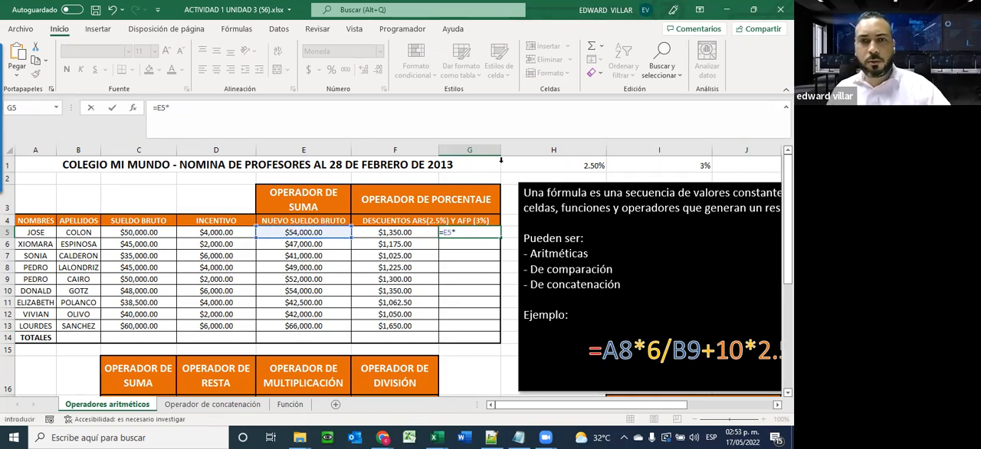
pyautogui.click(687, 167)
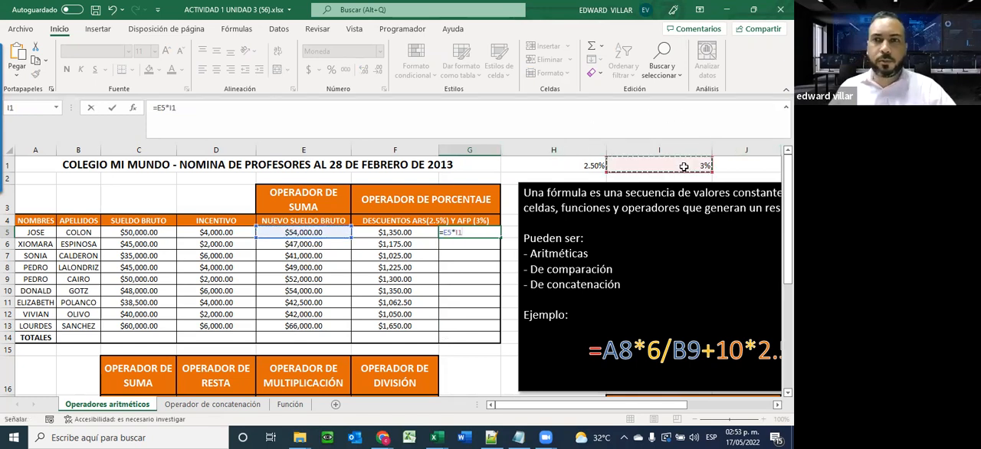
pyautogui.click(458, 232)
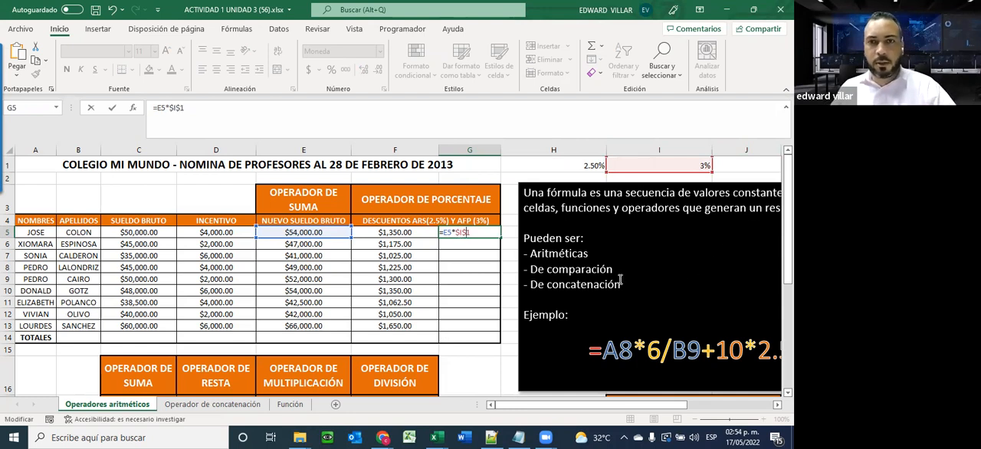
pyautogui.press('Return')
# Fill the AFP discount formula from G5 down to G13 and inspect the copied formulas in G9, G10 and F10
pyautogui.click(487, 232)
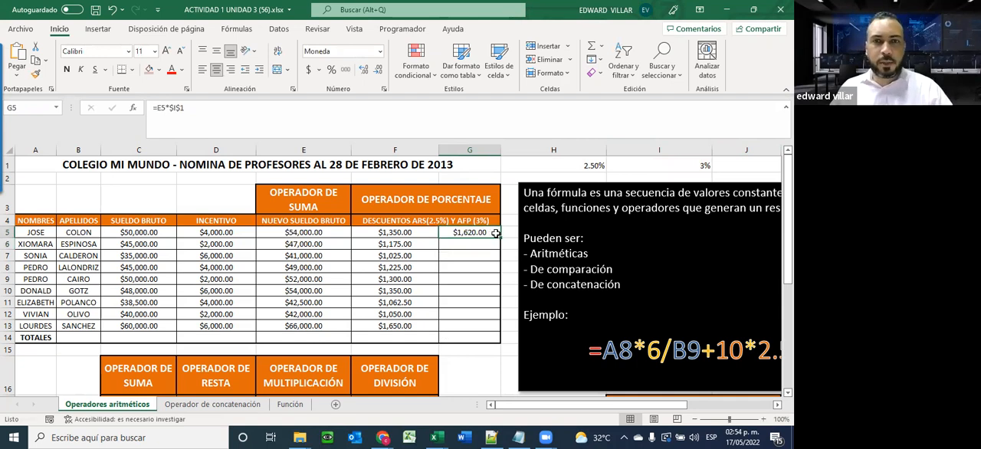
pyautogui.moveTo(499, 238); pyautogui.dragTo(482, 327)
pyautogui.doubleClick(470, 280)
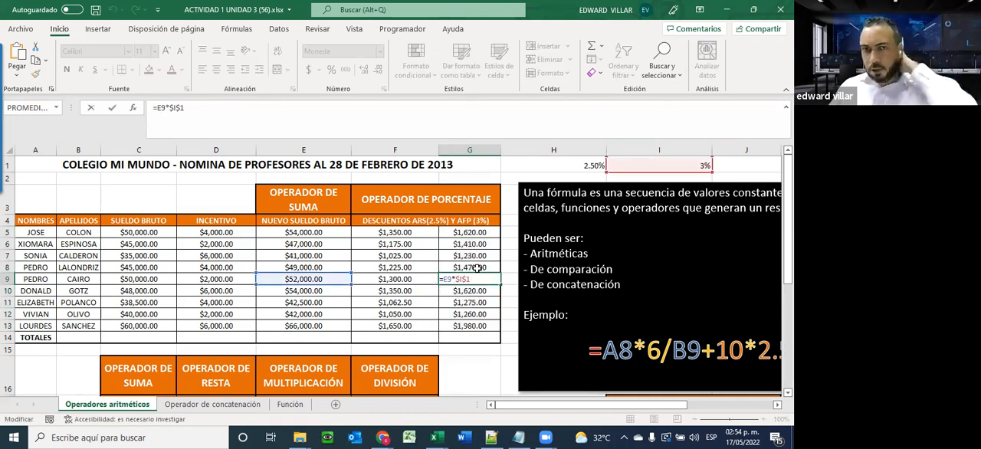
pyautogui.press('Escape')
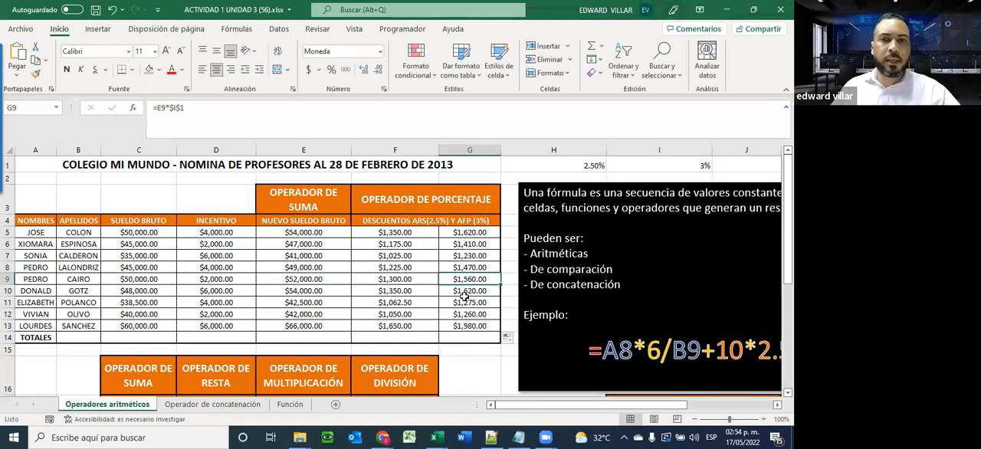
pyautogui.click(464, 293)
pyautogui.click(376, 288)
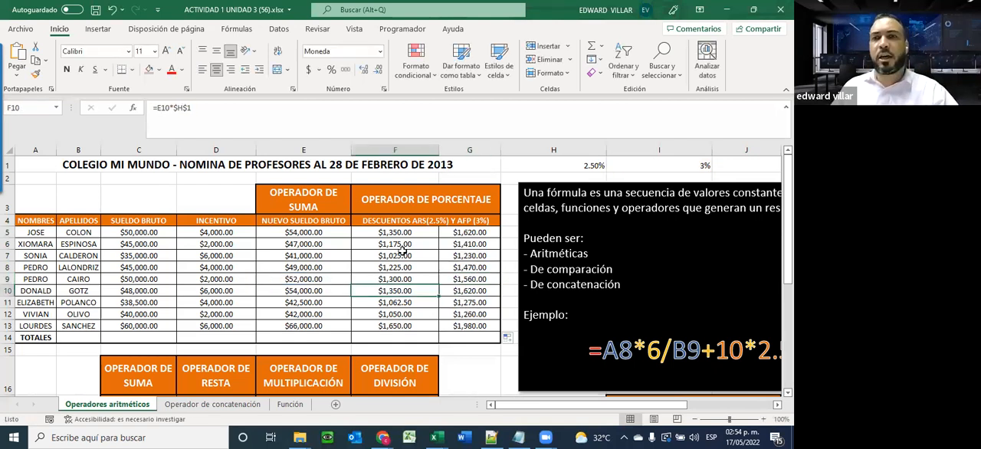
# Set the ARS discount rate in H1 to 3%
pyautogui.click(584, 169)
pyautogui.write('3')
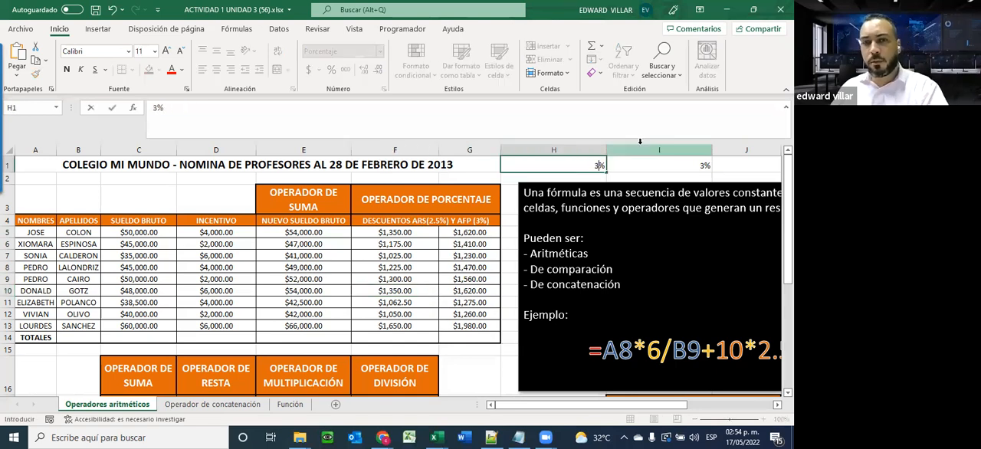
pyautogui.press('Return')
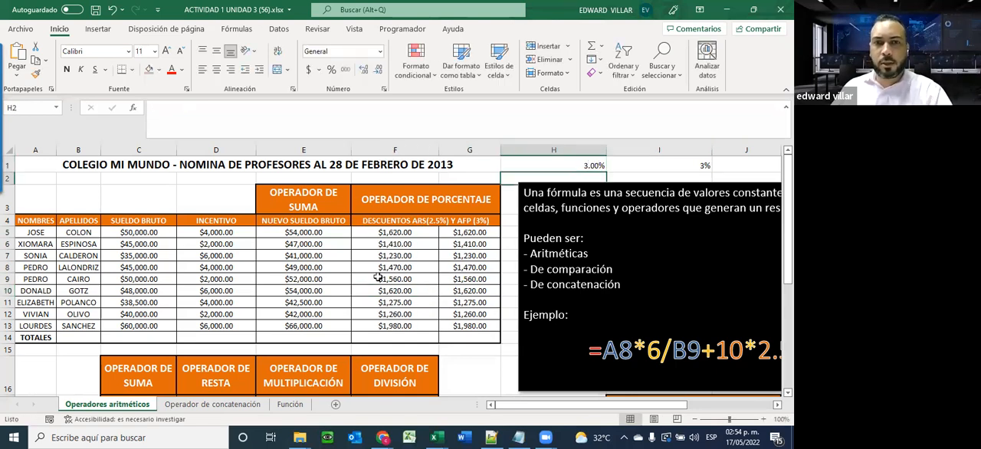
# Set the ARS discount rate in H1 to 4% and check the recalculated discounts and the lower calculation table
pyautogui.click(543, 167)
pyautogui.write('4%')
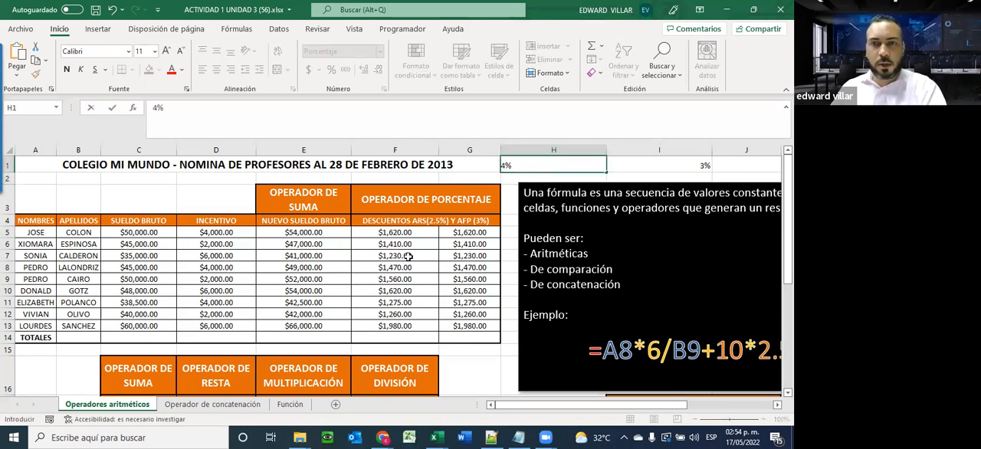
pyautogui.press('Return')
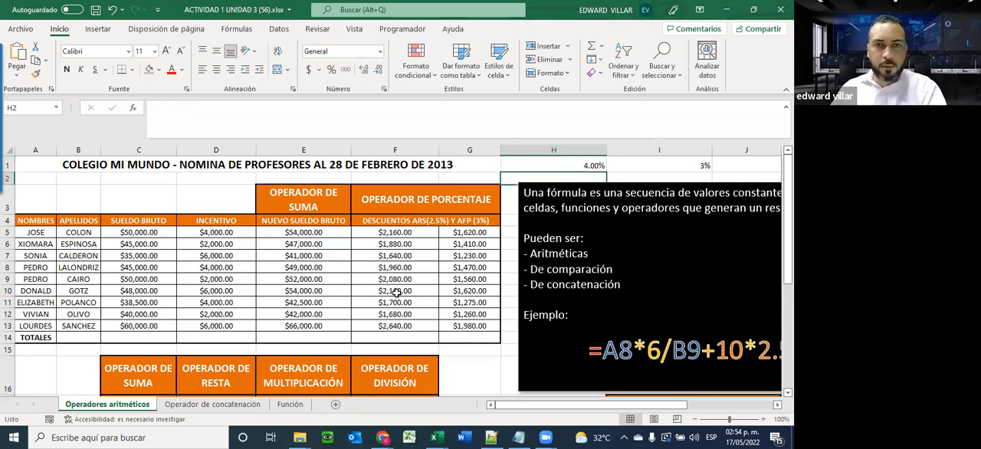
pyautogui.scroll(-3, 406, 317)
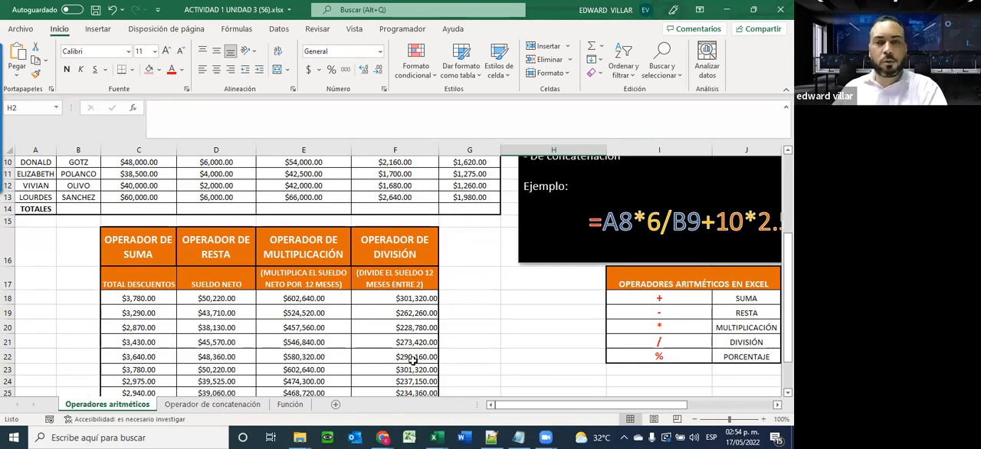
pyautogui.scroll(3, 413, 361)
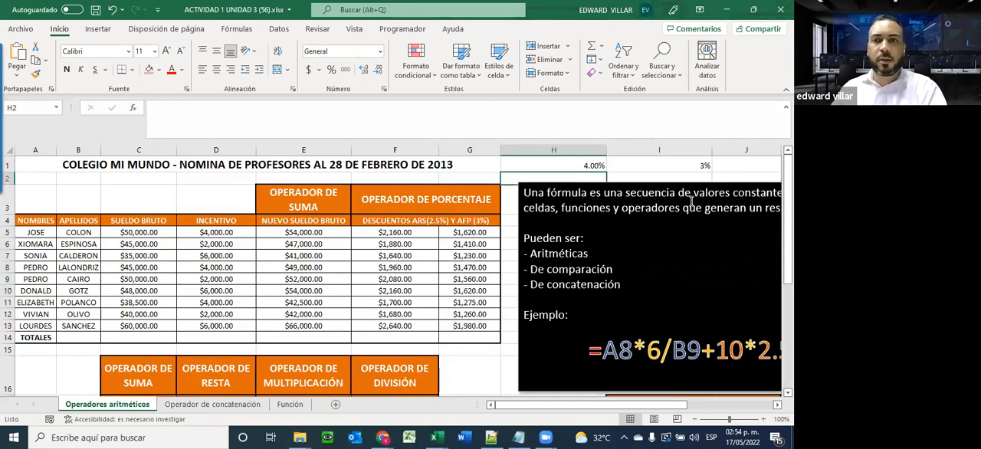
pyautogui.moveTo(581, 162); pyautogui.dragTo(680, 163)
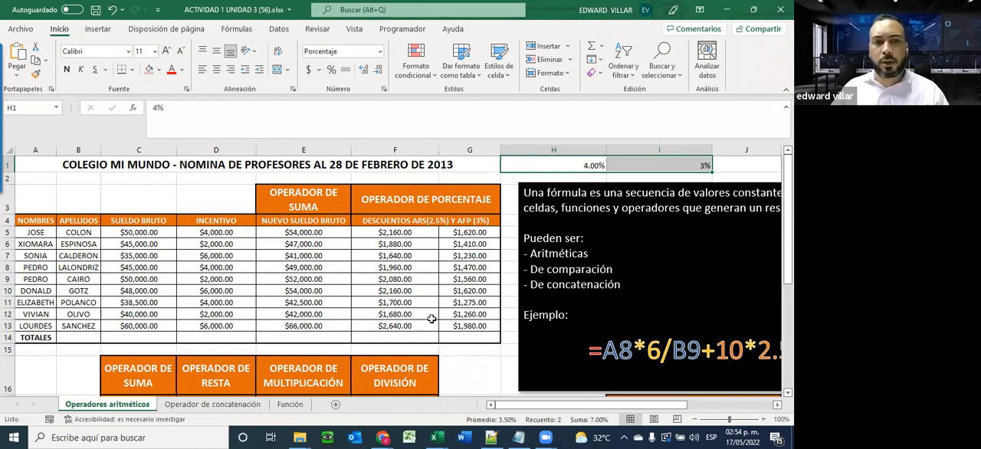
pyautogui.scroll(-6, 427, 312)
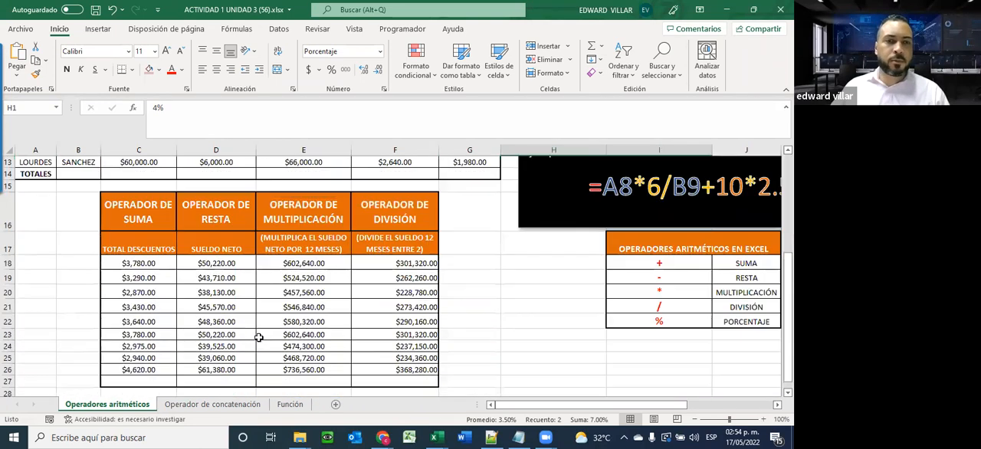
# Open the Operador de concatenación sheet and look over its employee table and the concatenation operator box
pyautogui.click(200, 404)
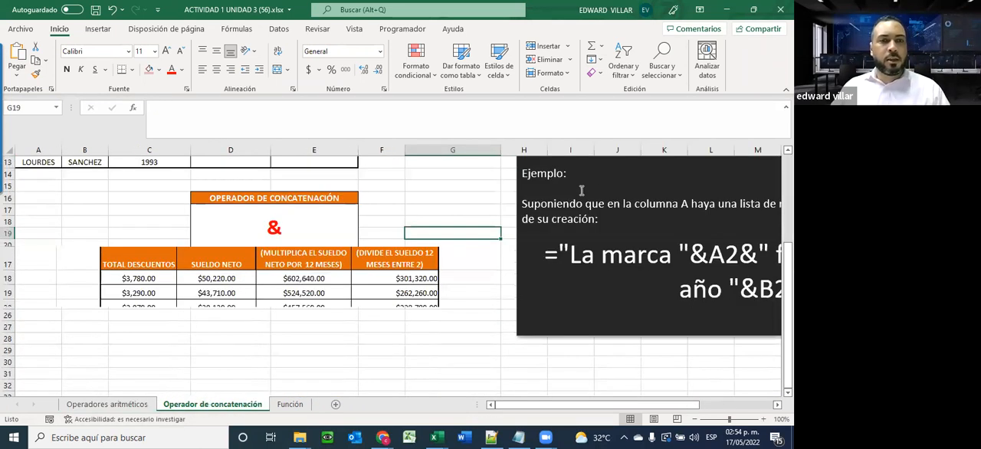
pyautogui.scroll(4, 445, 272)
pyautogui.scroll(-3, 436, 255)
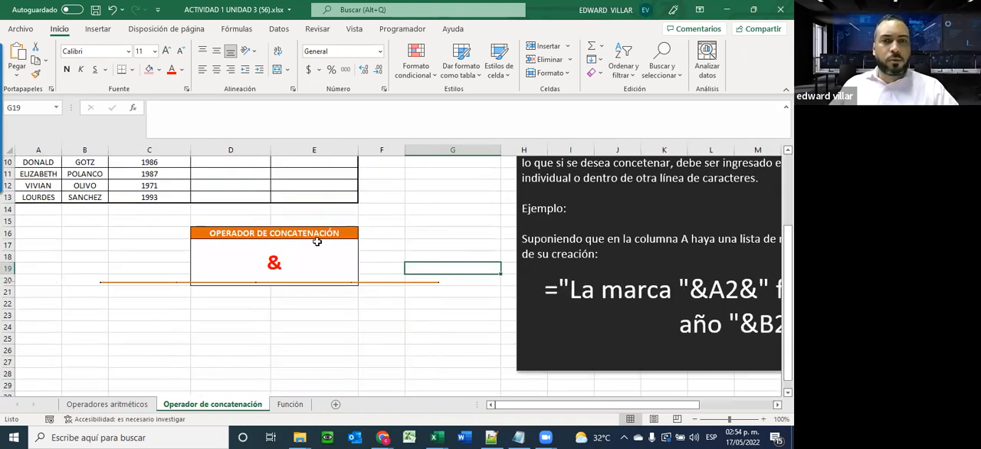
pyautogui.scroll(3, 317, 242)
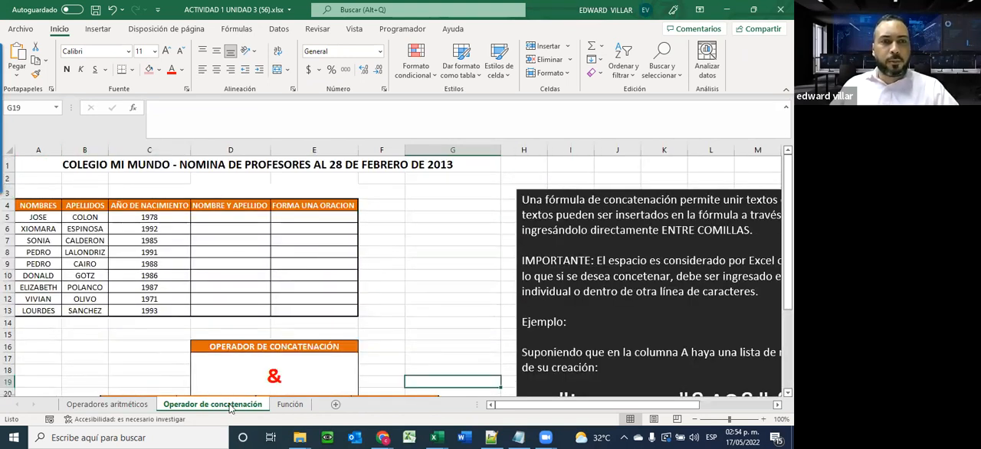
pyautogui.click(40, 206)
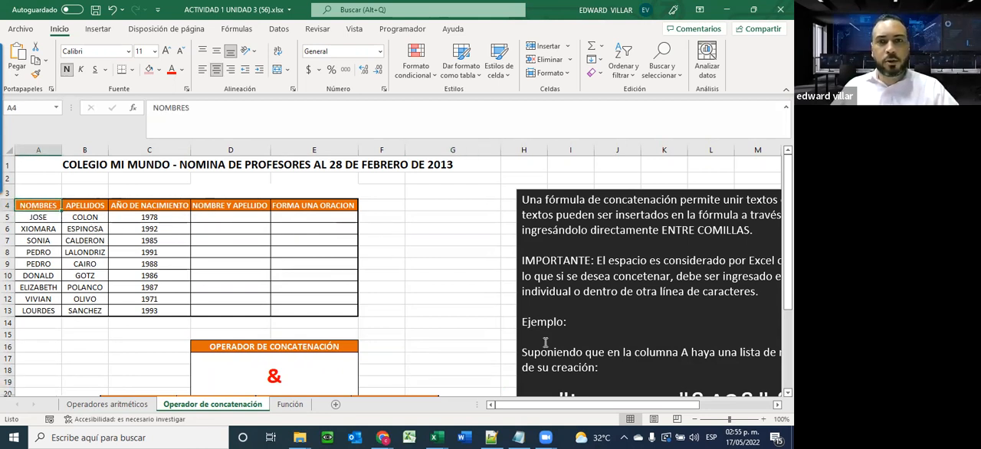
# Examine the concatenation explanation and its example formula joining quoted text with A2 and B2, and return to the employee table
pyautogui.moveTo(573, 405); pyautogui.dragTo(594, 405)
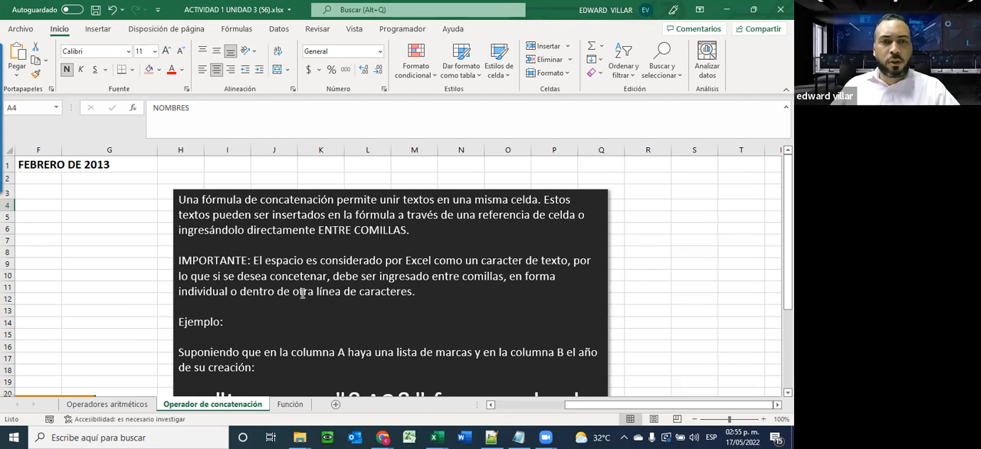
pyautogui.scroll(-2, 458, 294)
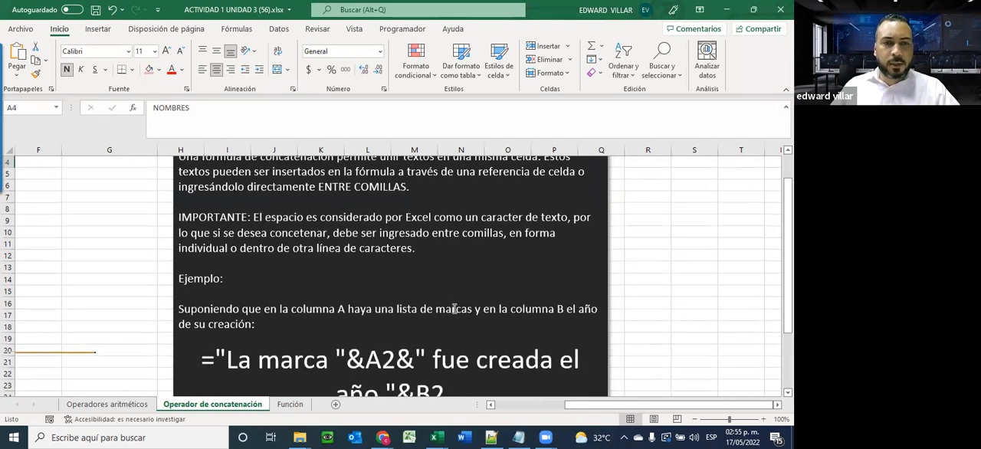
pyautogui.moveTo(226, 325); pyautogui.dragTo(335, 331)
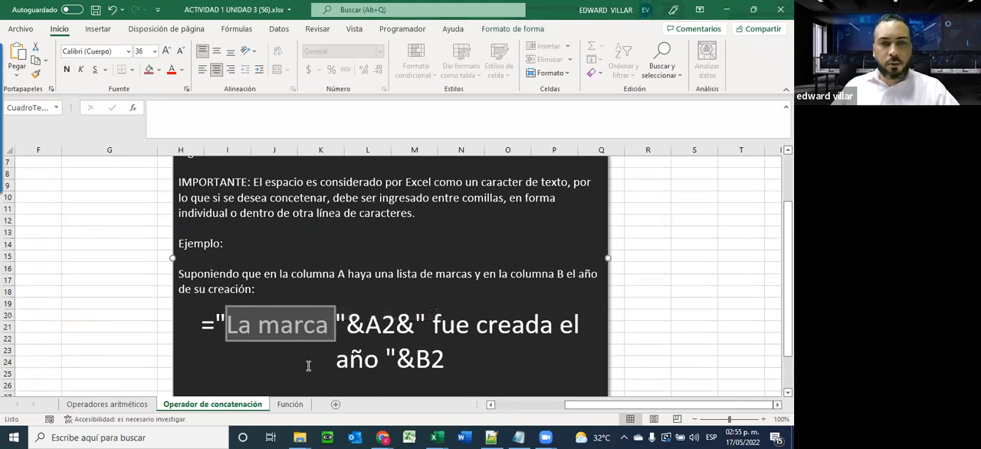
pyautogui.moveTo(347, 325); pyautogui.dragTo(413, 328)
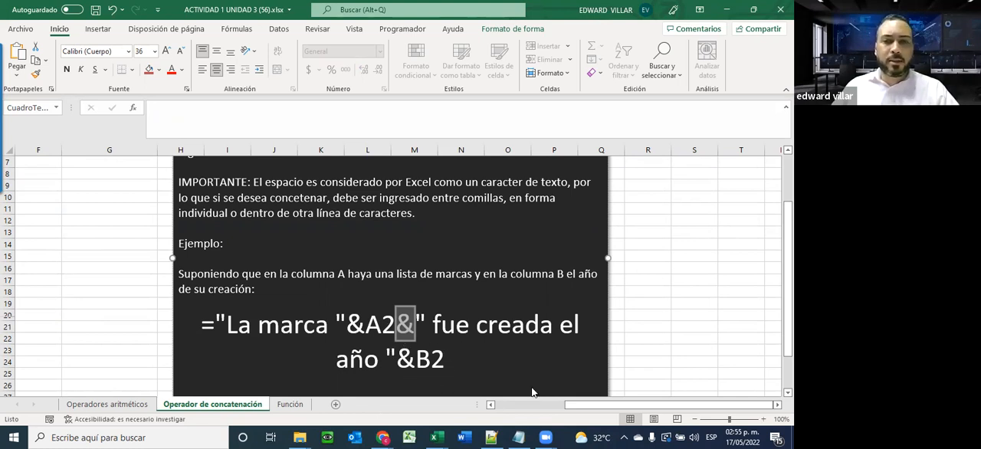
pyautogui.moveTo(605, 410); pyautogui.dragTo(534, 409)
pyautogui.scroll(2, 10, 241)
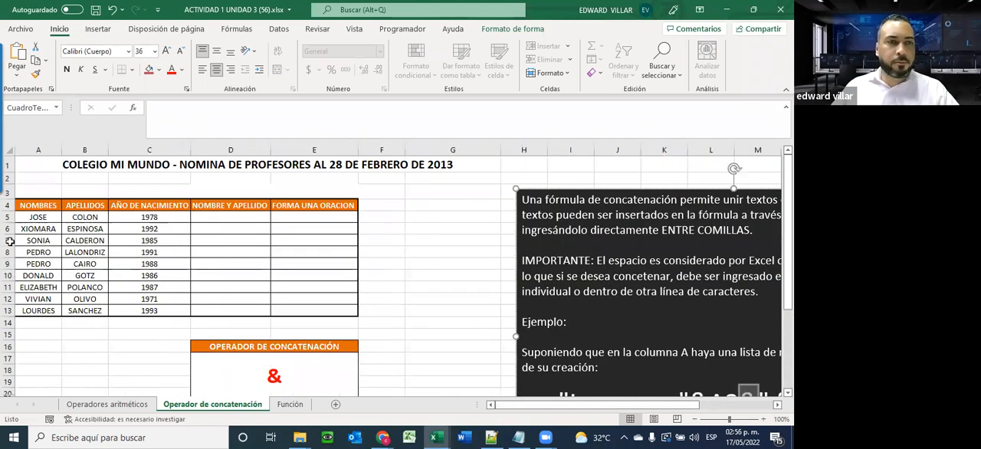
# Examine the first employee's given name in A5 and surname in B5 as the source for the combined name in D5
pyautogui.click(138, 114)
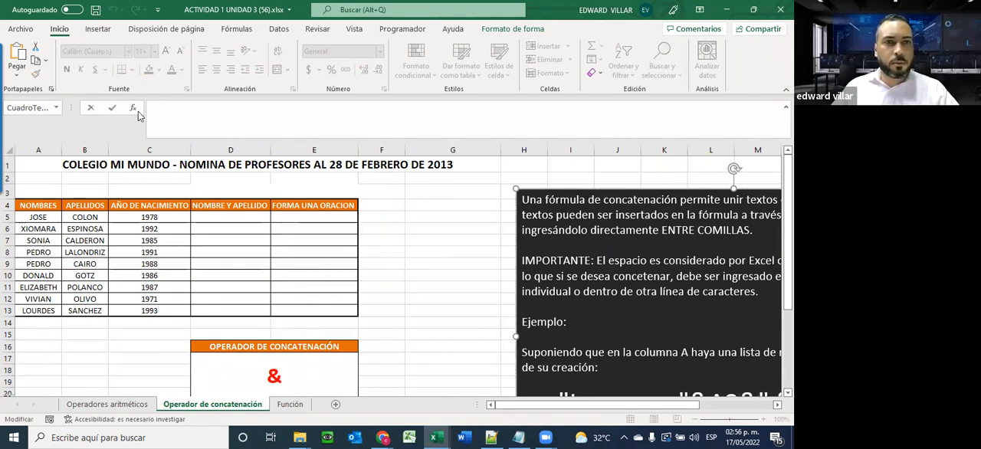
pyautogui.press('Escape')
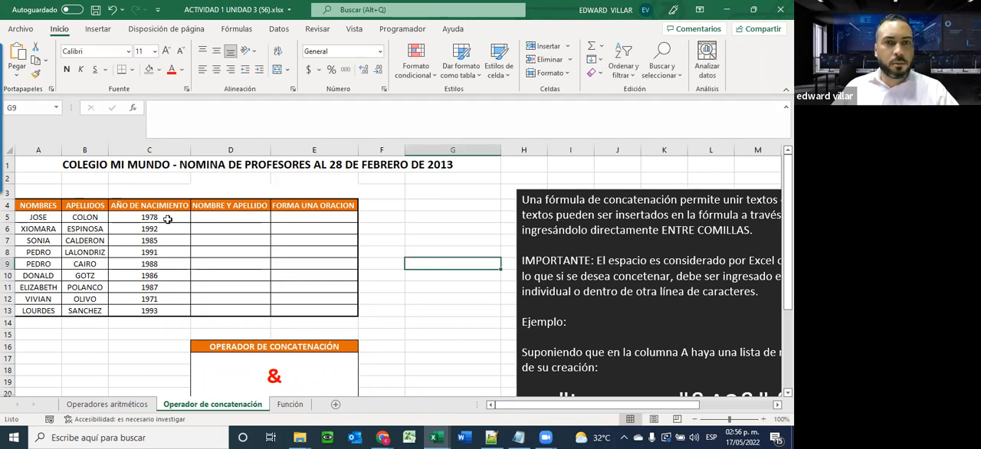
pyautogui.click(220, 217)
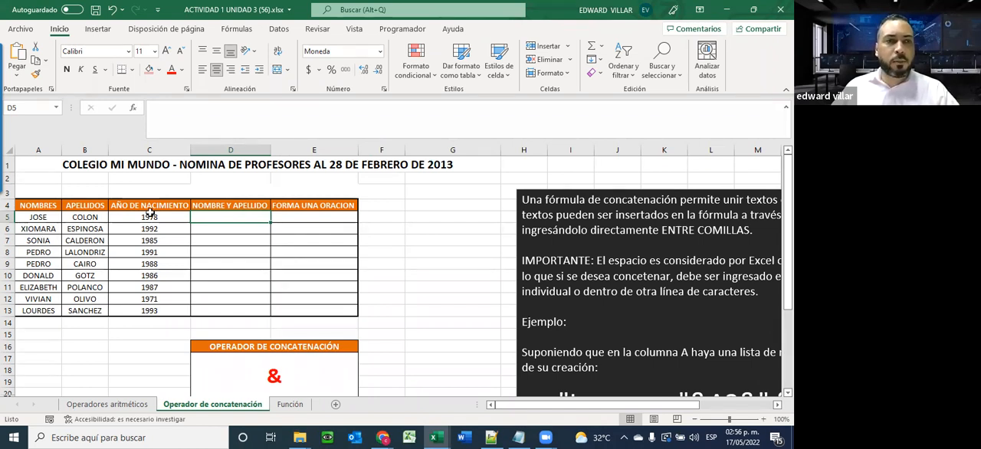
pyautogui.click(37, 219)
pyautogui.click(84, 217)
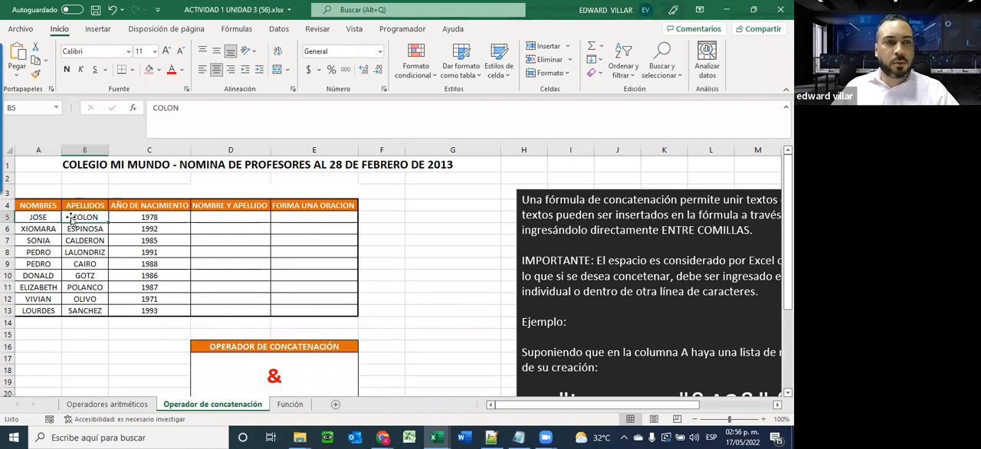
pyautogui.click(32, 220)
pyautogui.click(86, 219)
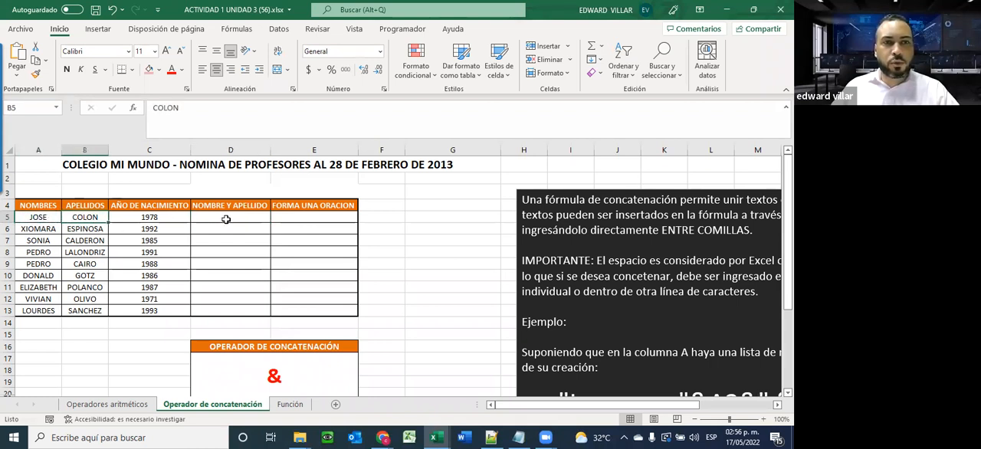
# Start inserting a function in D5 and browse the complete function list under the Todo category
pyautogui.click(222, 221)
pyautogui.click(134, 109)
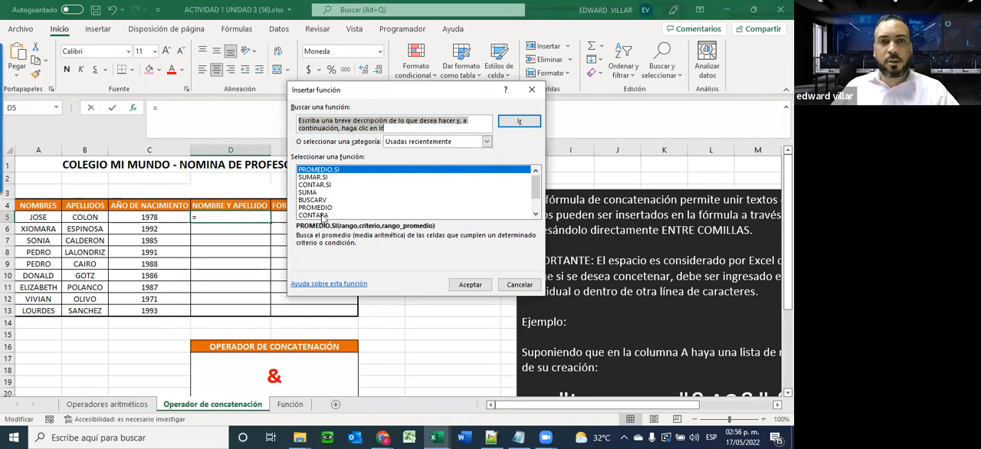
pyautogui.click(487, 142)
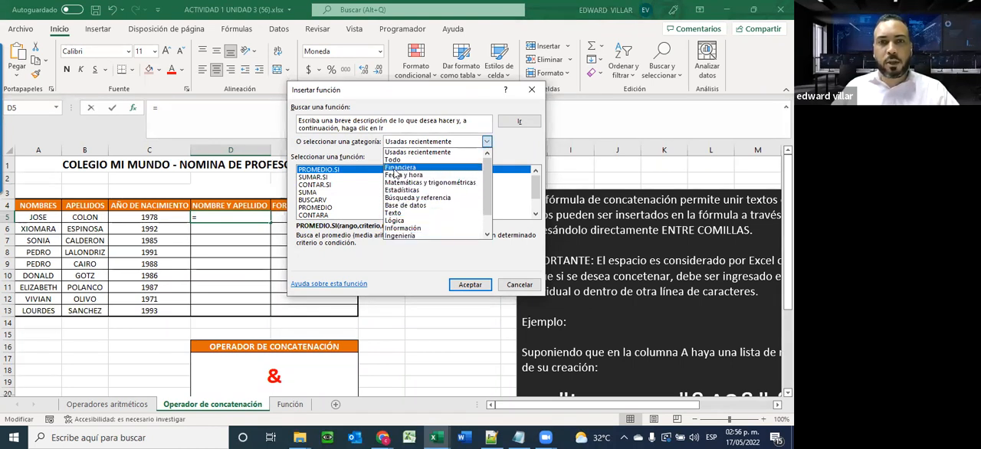
pyautogui.click(391, 160)
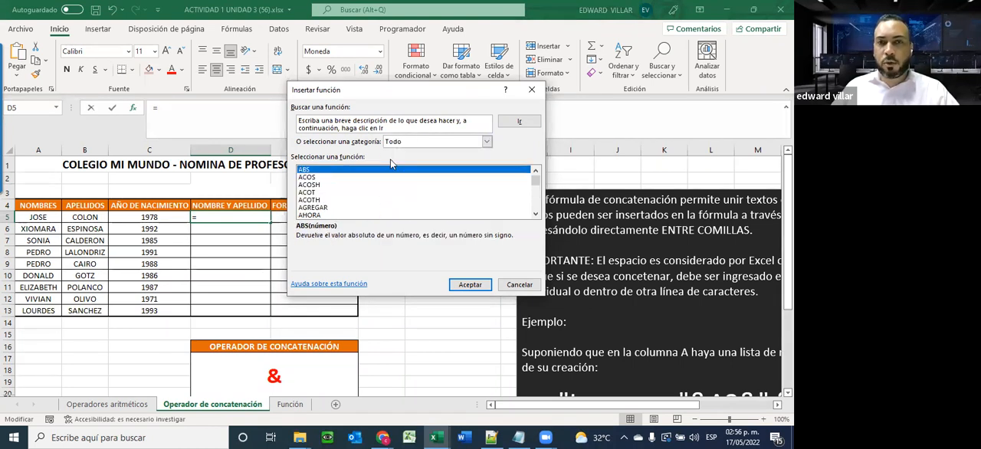
pyautogui.click(535, 215)
pyautogui.click(535, 214)
pyautogui.click(535, 215)
pyautogui.moveTo(536, 215); pyautogui.dragTo(536, 215)
# Search the functions for "concate", insert CONCATENAR in D5, and keep its arguments dialog clear of the employee table
pyautogui.moveTo(388, 129); pyautogui.dragTo(287, 120)
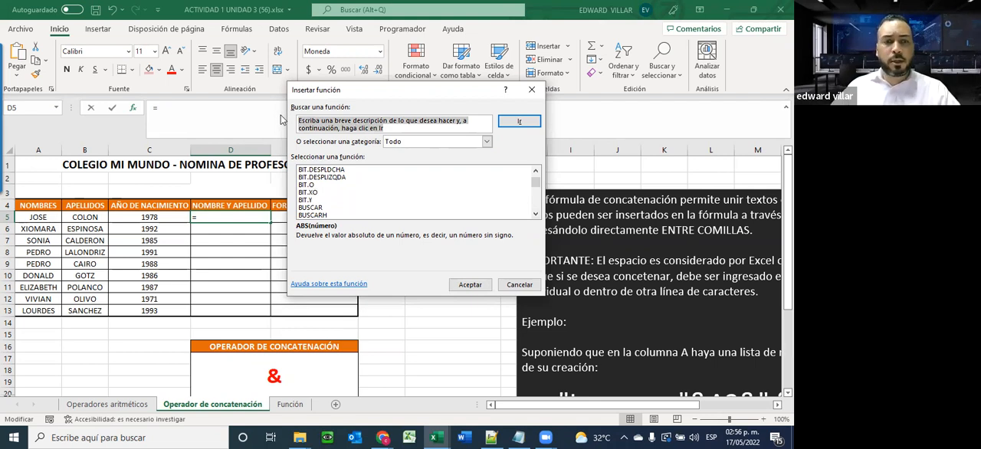
pyautogui.write('concate')
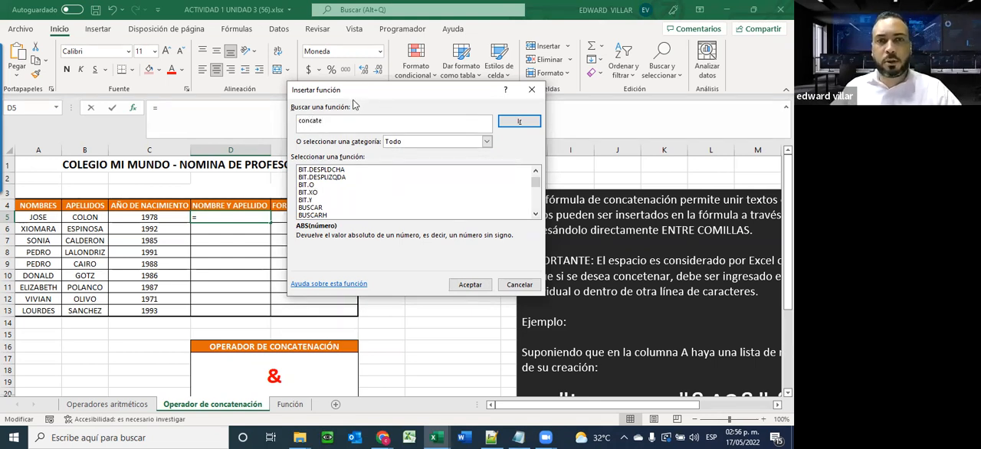
pyautogui.click(519, 123)
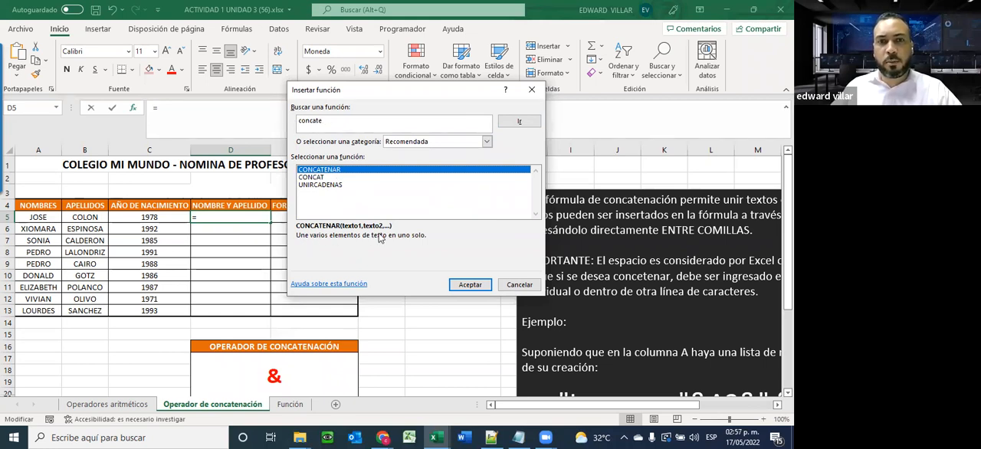
pyautogui.click(466, 286)
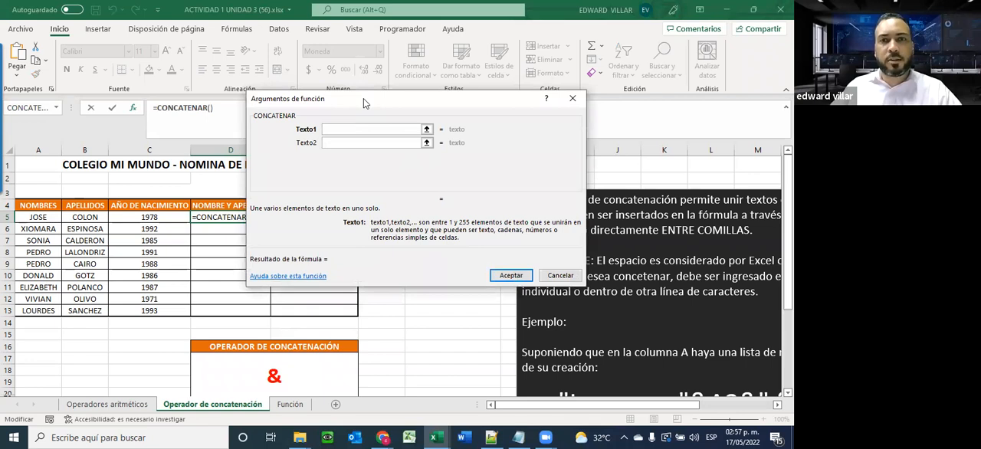
pyautogui.moveTo(364, 98); pyautogui.dragTo(476, 62)
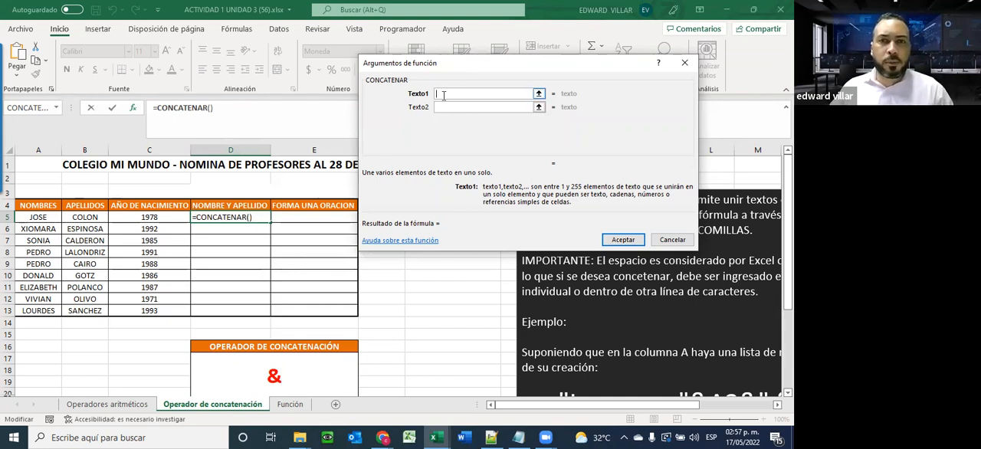
# Set CONCATENAR's first text argument to A5 and its second to B5
pyautogui.click(31, 218)
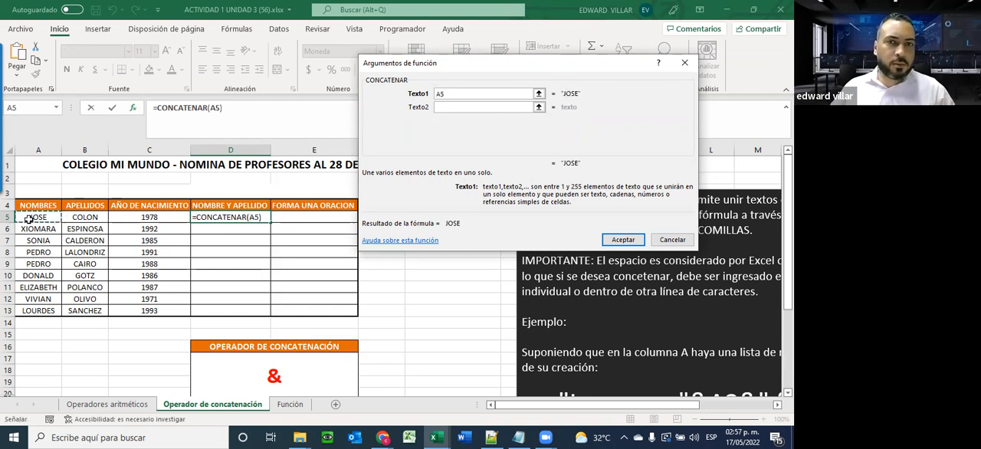
pyautogui.click(449, 108)
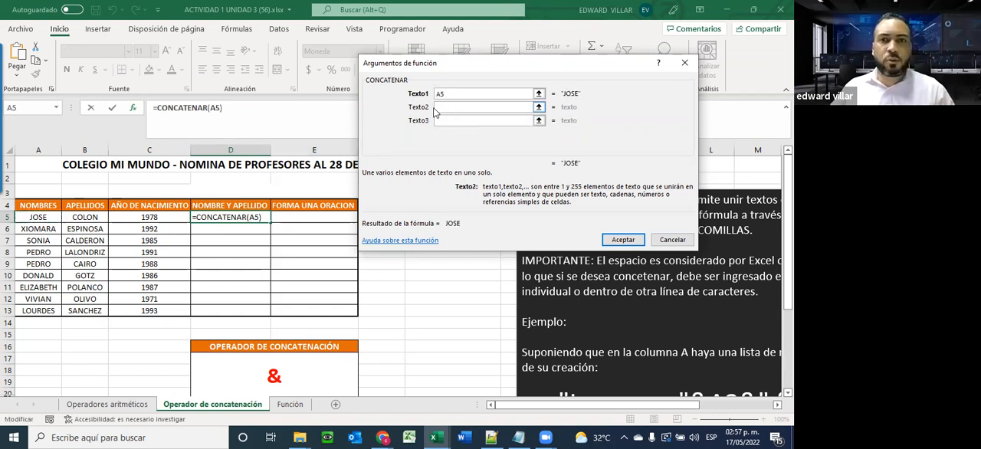
pyautogui.click(85, 218)
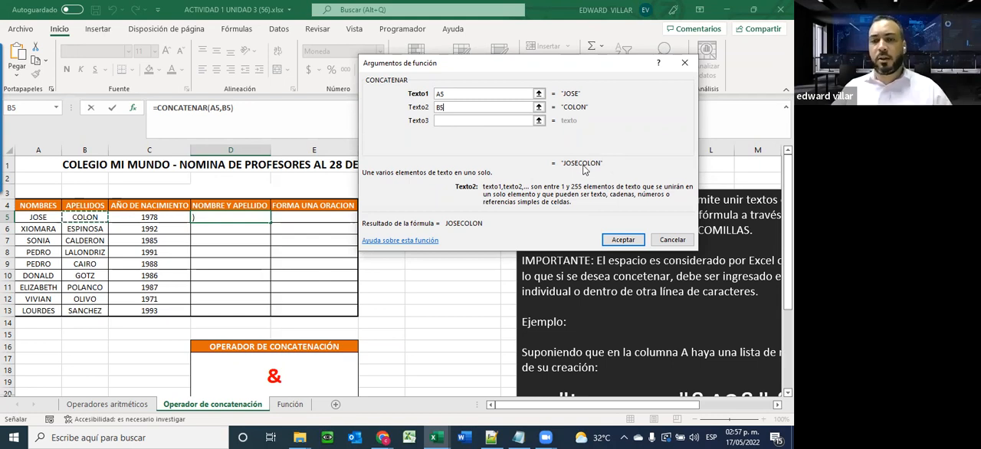
# Replace the second text argument with a quoted space " " and set the third argument to B5
pyautogui.press('BackSpace')
pyautogui.press('BackSpace')
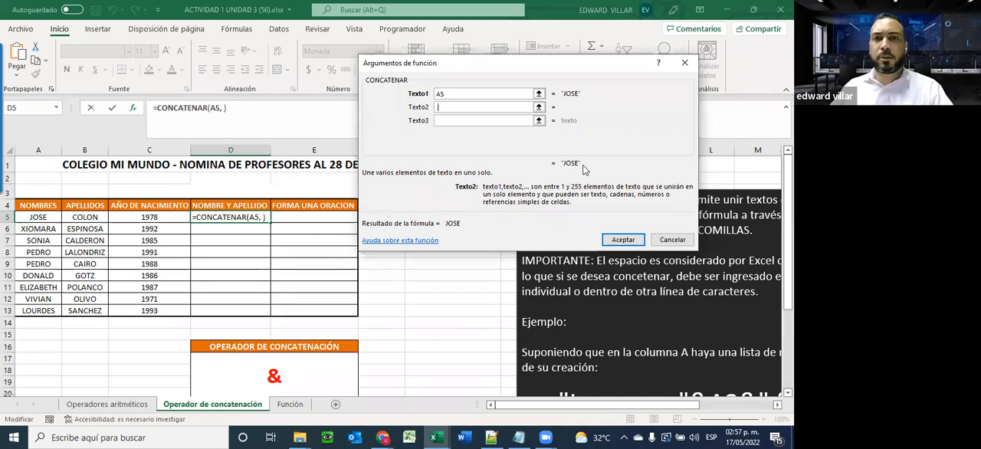
pyautogui.click(439, 121)
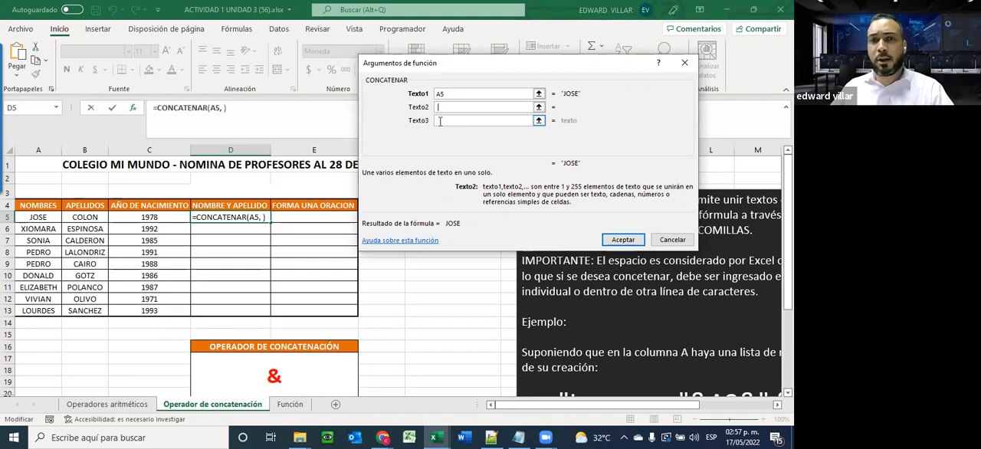
pyautogui.click(436, 106)
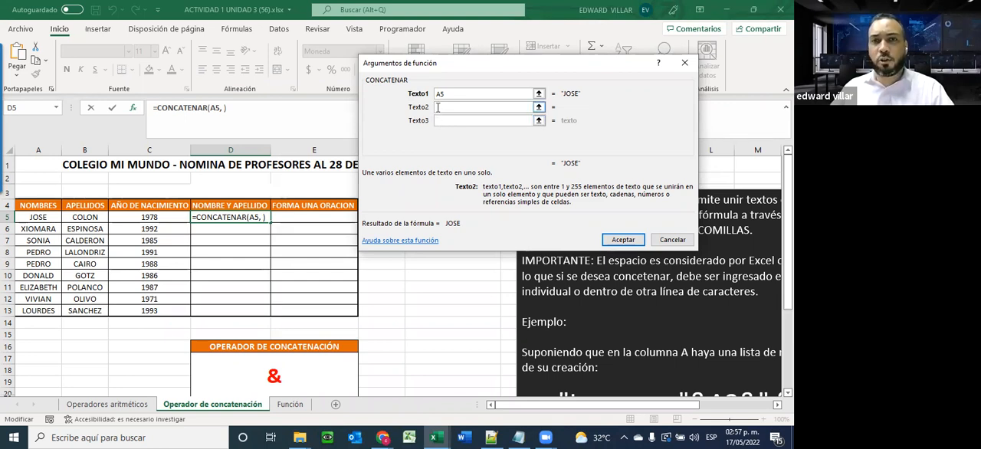
pyautogui.click(442, 118)
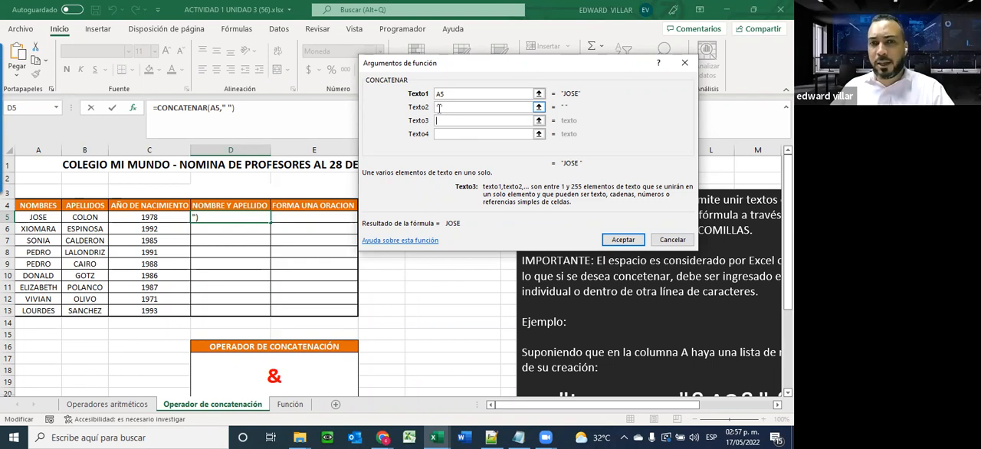
pyautogui.press('Tab')
pyautogui.click(87, 217)
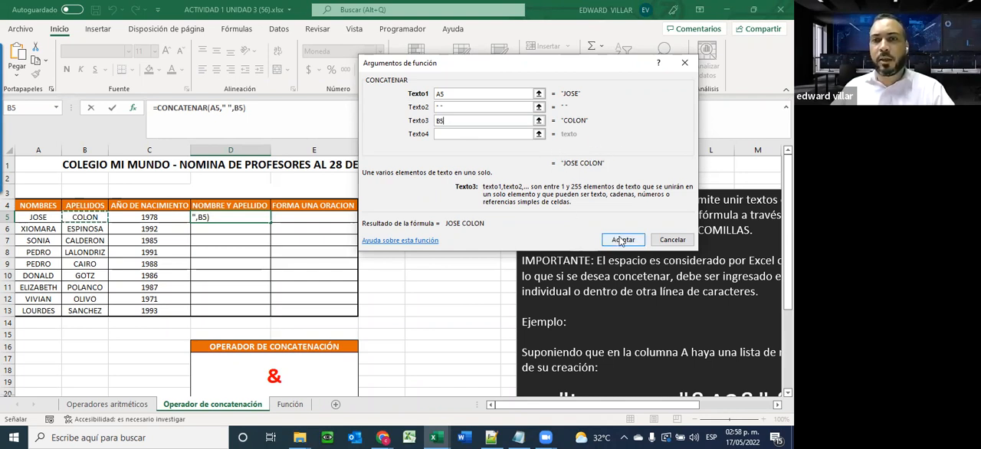
# Accept the CONCATENAR formula in D5 and fill it down the NOMBRE Y APELLIDO column to D13
pyautogui.click(623, 240)
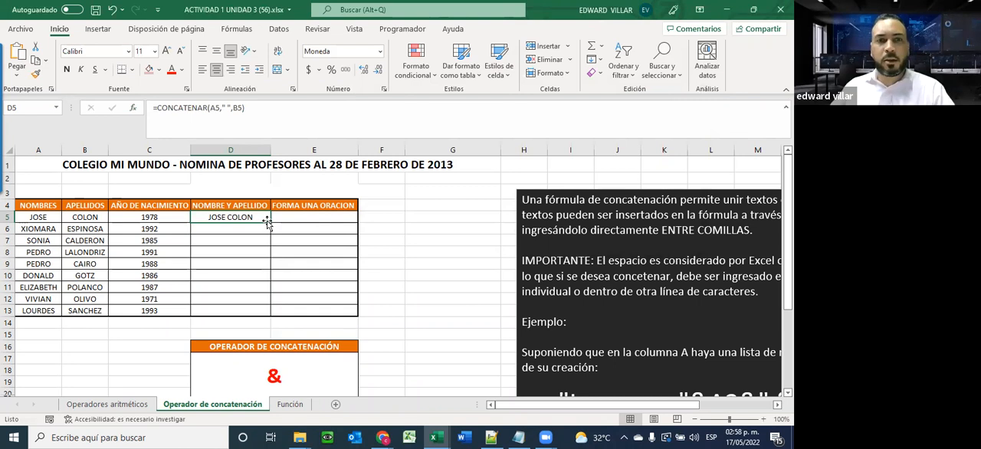
pyautogui.moveTo(269, 223)
pyautogui.mouseDown()
pyautogui.moveTo(269, 244)
pyautogui.moveTo(269, 224)
pyautogui.mouseUp()
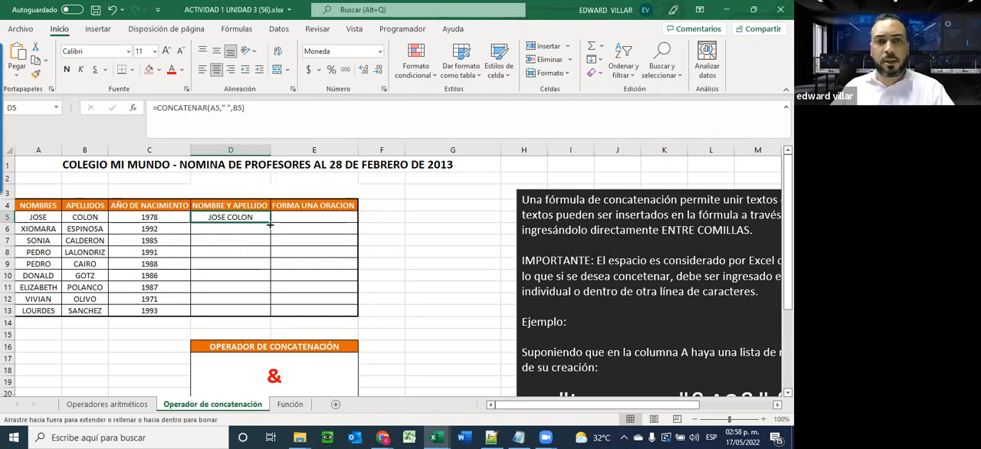
pyautogui.doubleClick(270, 223)
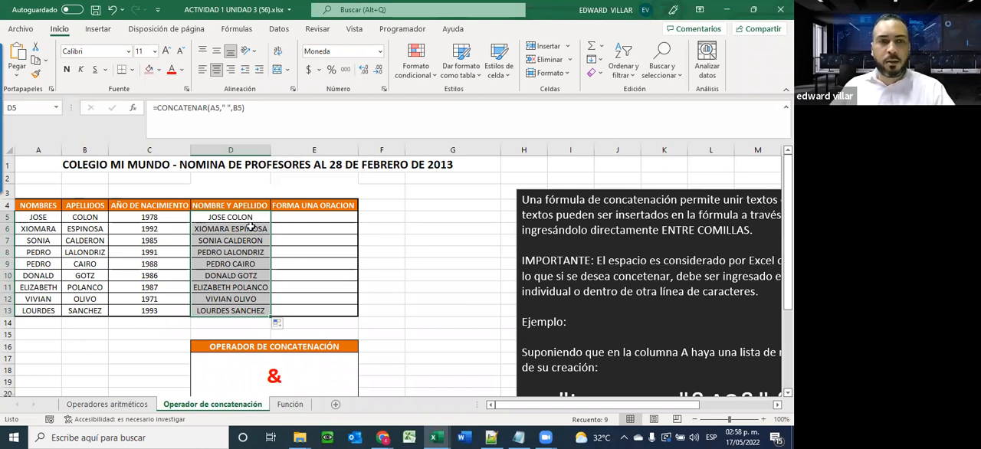
# Review the payroll and operator tables on the Operadores aritméticos sheet and return to the Operador de concatenación sheet
pyautogui.click(107, 404)
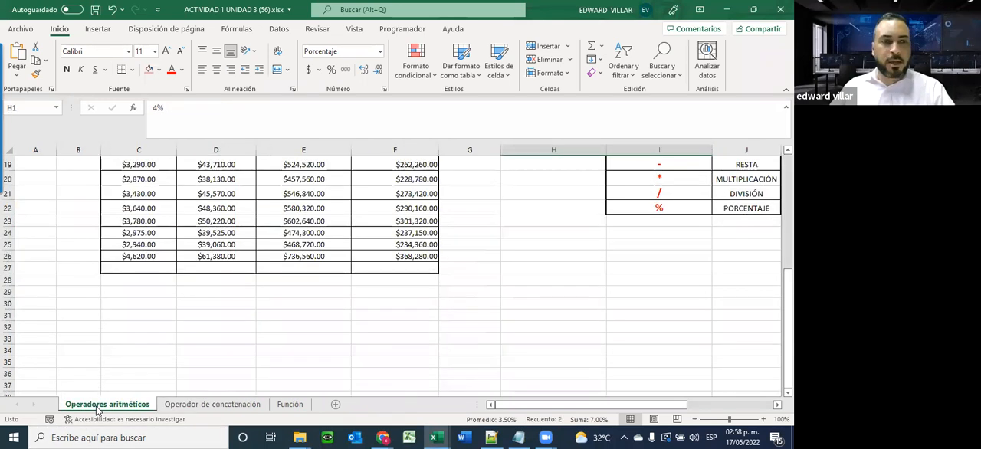
pyautogui.scroll(4, 158, 364)
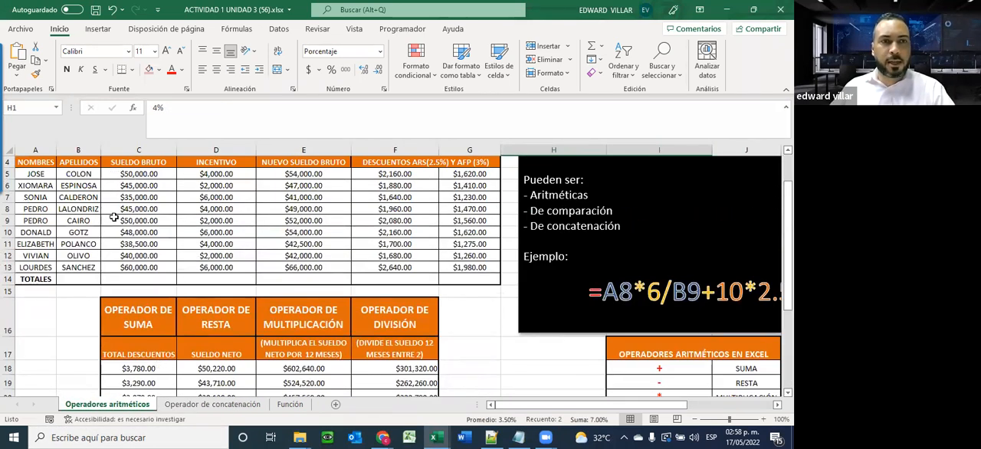
pyautogui.click(212, 404)
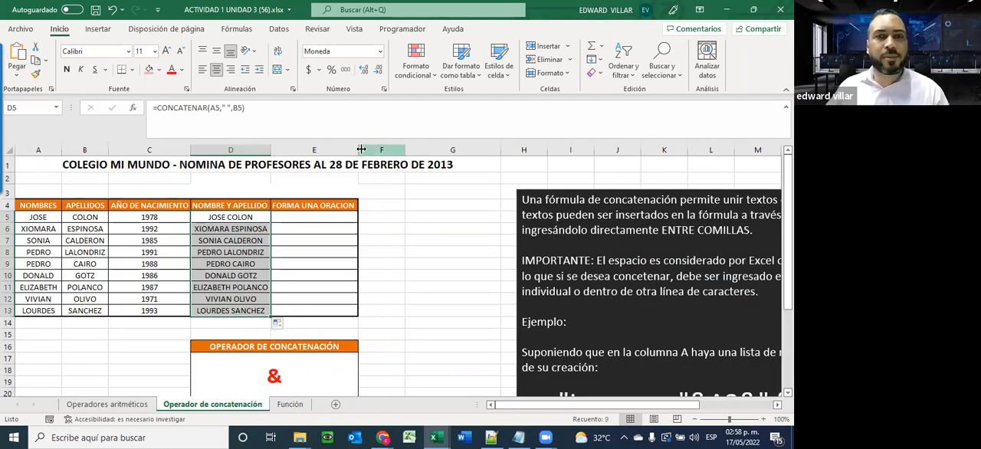
# Widen the FORMA UNA ORACION column and insert the CONCATENAR function in E5, keeping the table's first row in view
pyautogui.moveTo(358, 151); pyautogui.dragTo(420, 154)
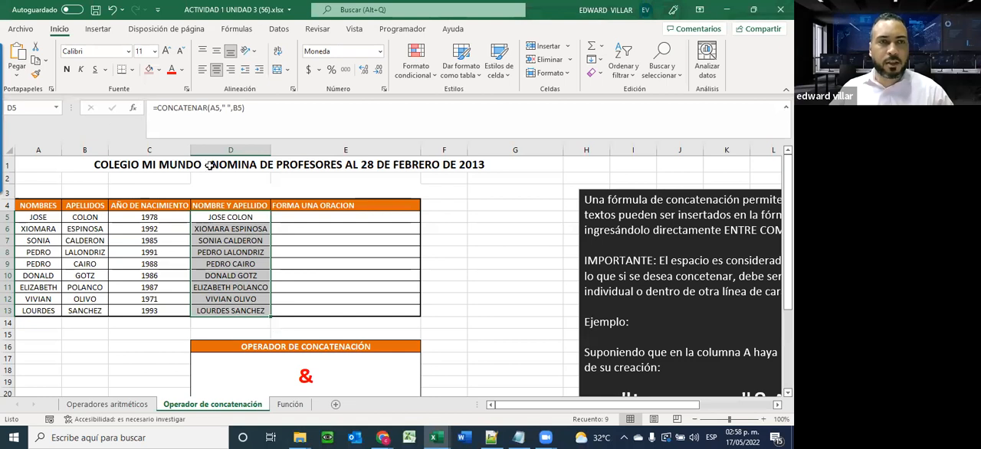
pyautogui.click(317, 218)
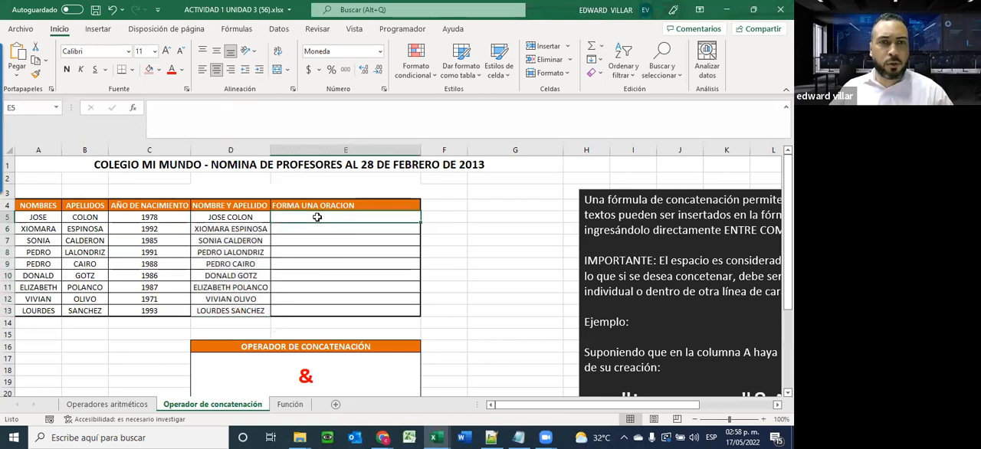
pyautogui.click(132, 109)
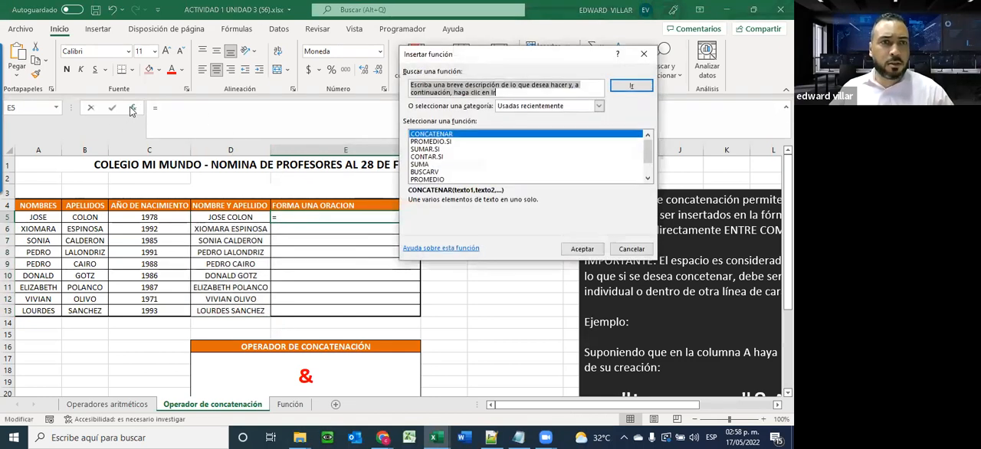
pyautogui.doubleClick(442, 135)
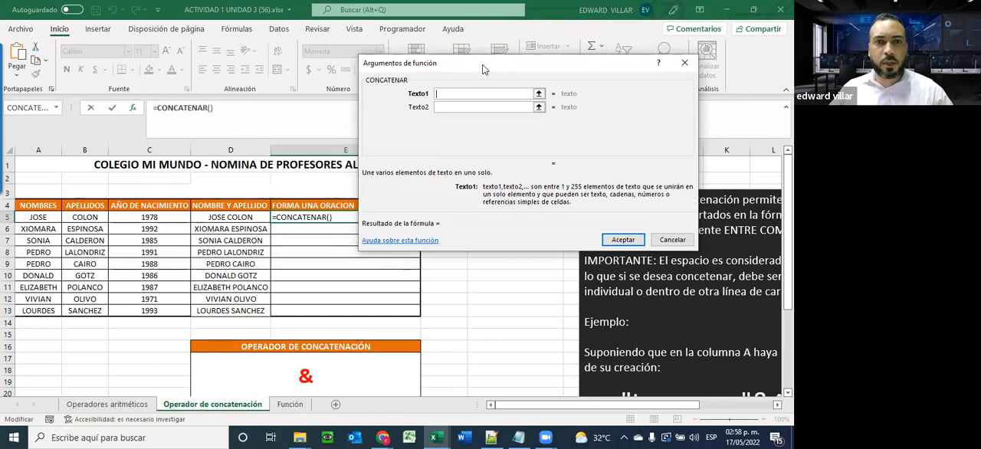
pyautogui.moveTo(483, 69); pyautogui.dragTo(541, 64)
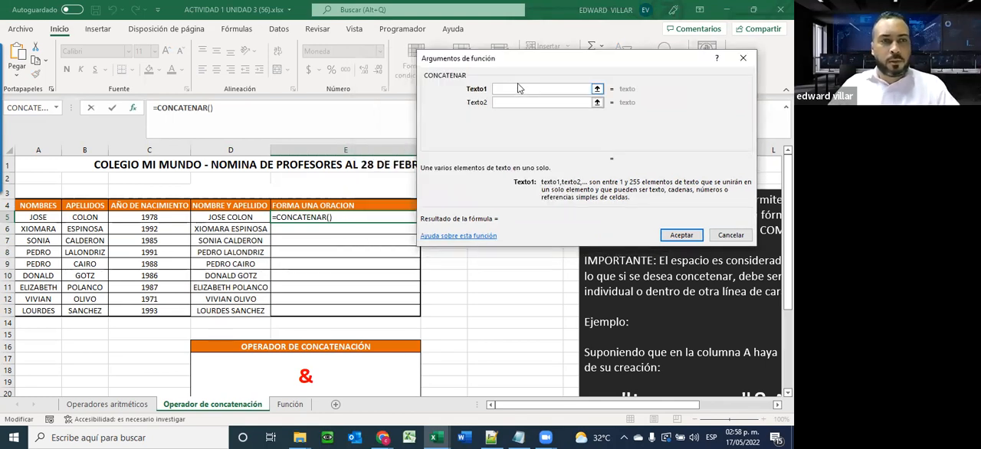
# Enter the quoted text "LA FECHA DE NACIMIENTO DE " as the first CONCATENAR argument, including the trailing space
pyautogui.write('"')
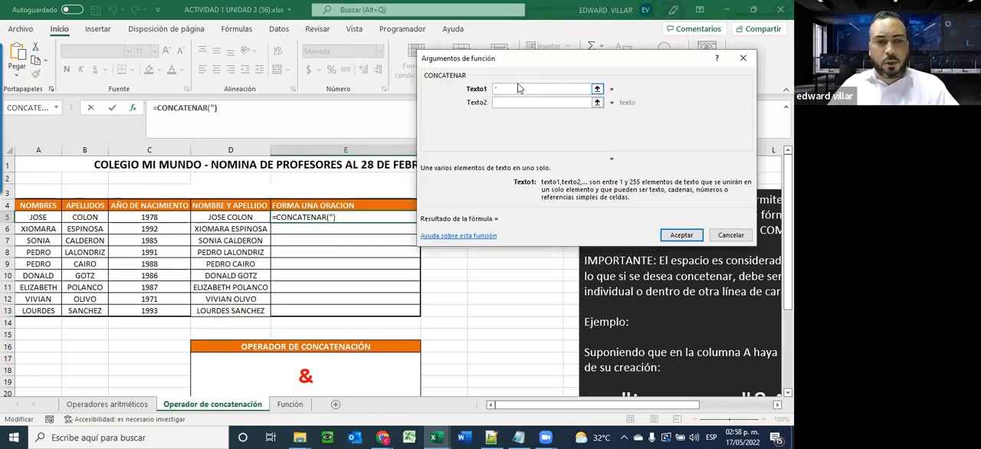
pyautogui.write('la f')
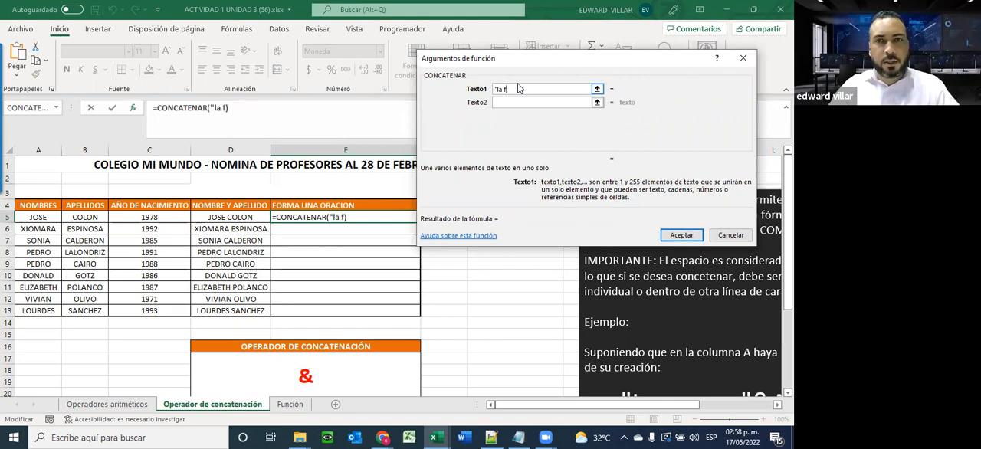
pyautogui.press('BackSpace')
pyautogui.press('BackSpace')
pyautogui.write('LA FECHA DE N')
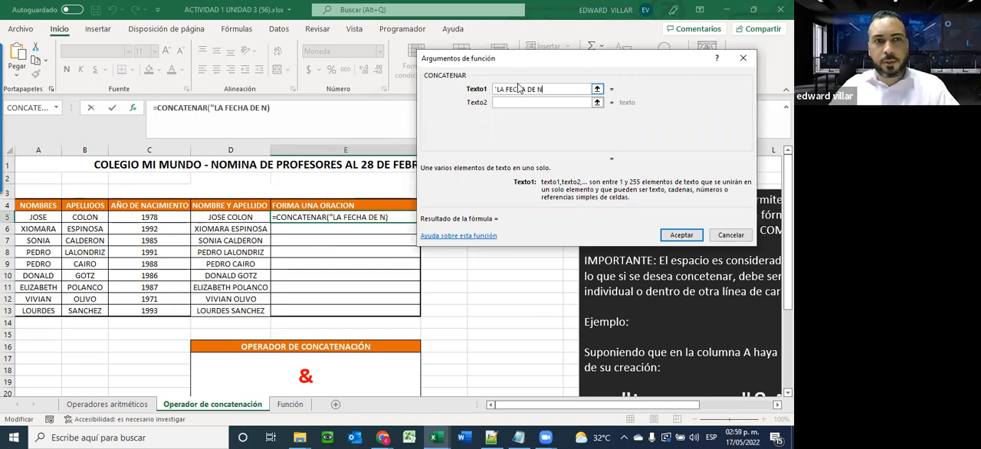
pyautogui.write('ACIMIENTO DE')
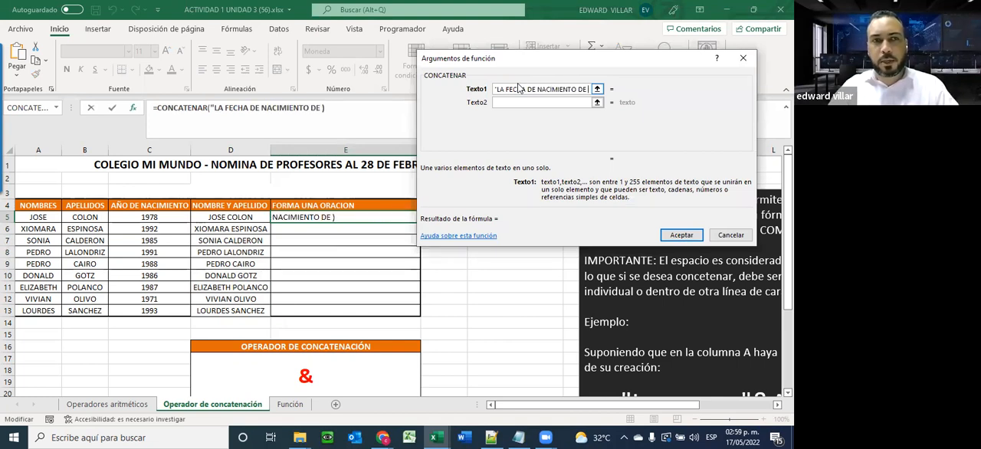
pyautogui.write(' "')
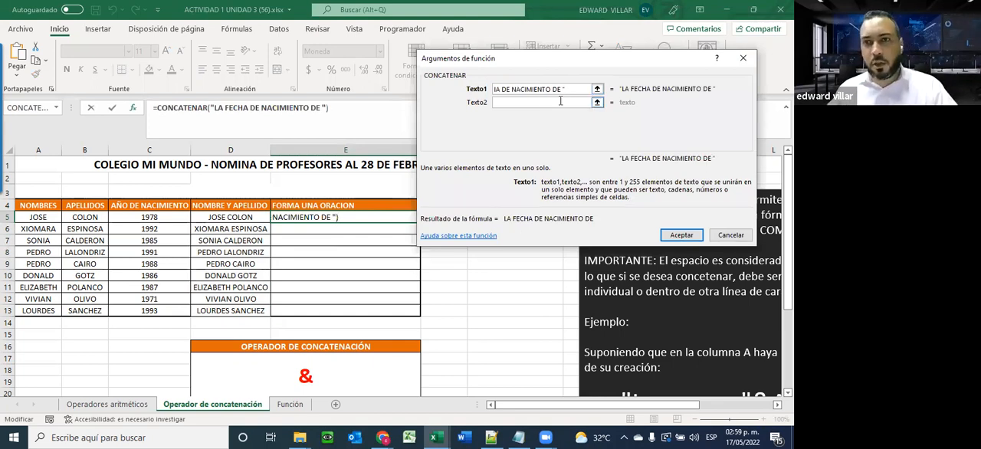
# Set the second argument to A5, the third to a quoted space " " and the fourth to B5
pyautogui.click(538, 103)
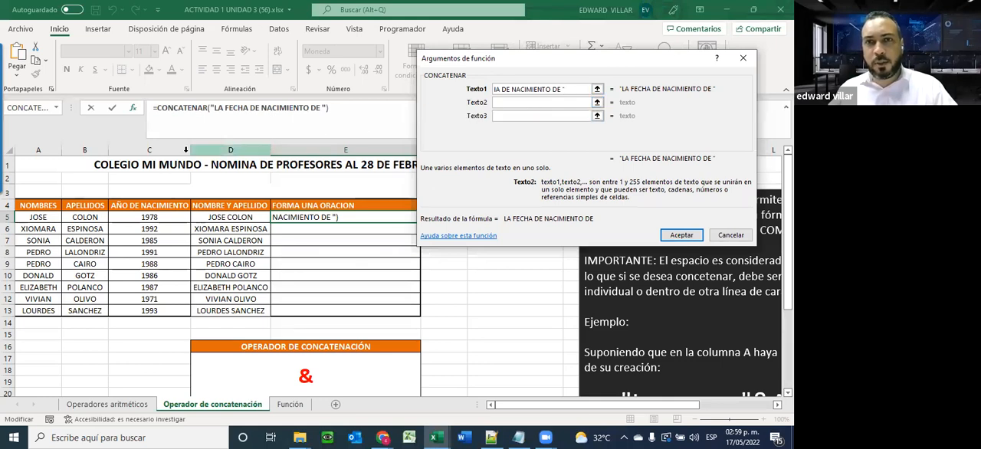
pyautogui.click(34, 217)
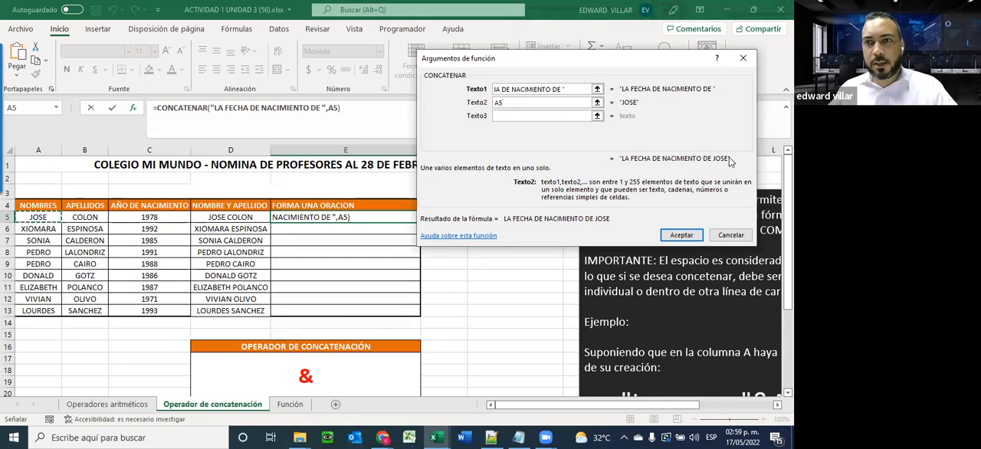
pyautogui.click(518, 116)
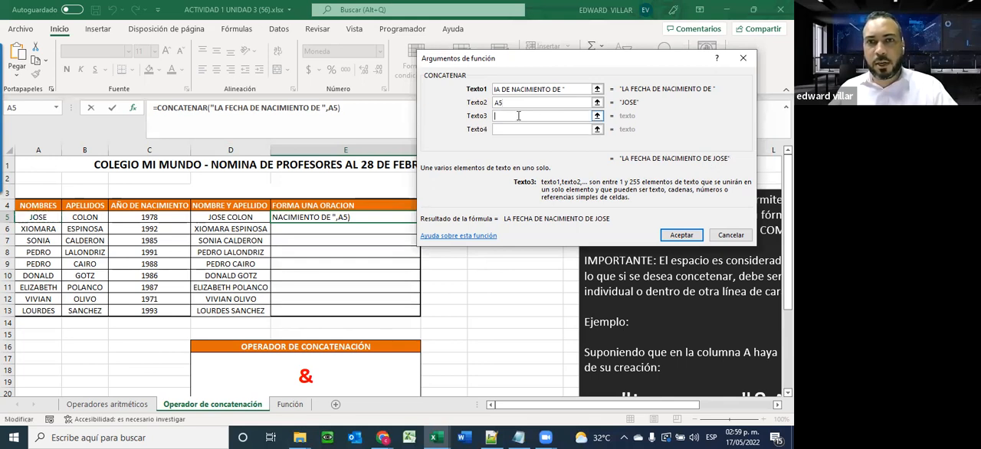
pyautogui.click(520, 128)
pyautogui.write('" "')
pyautogui.click(520, 129)
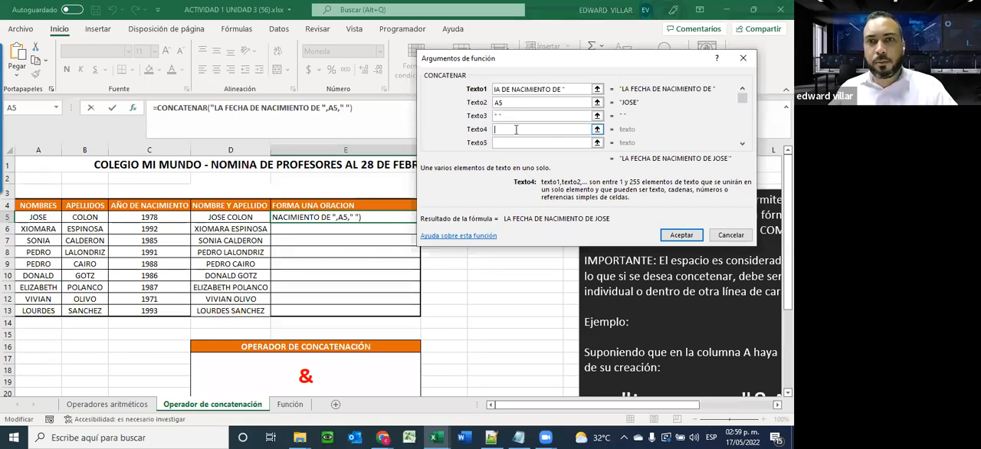
pyautogui.click(84, 218)
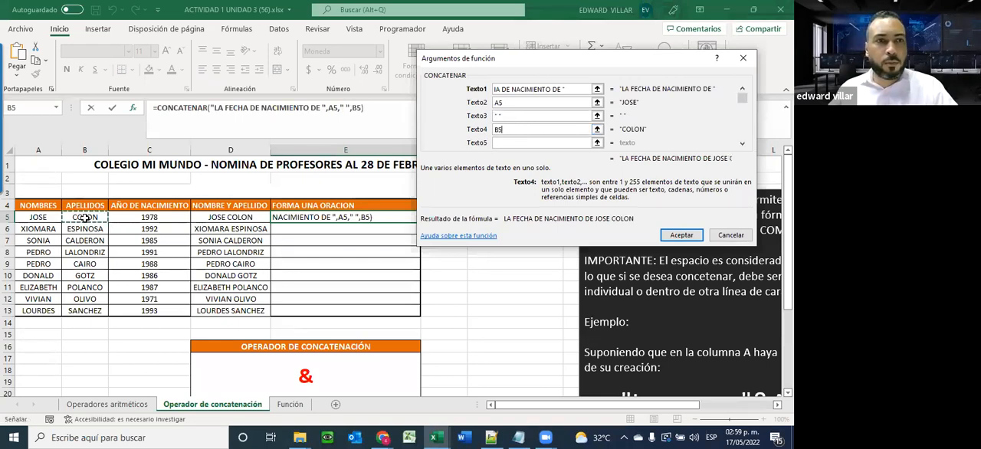
# Set the fifth argument to " ES " with surrounding spaces and the sixth argument to C5
pyautogui.click(520, 143)
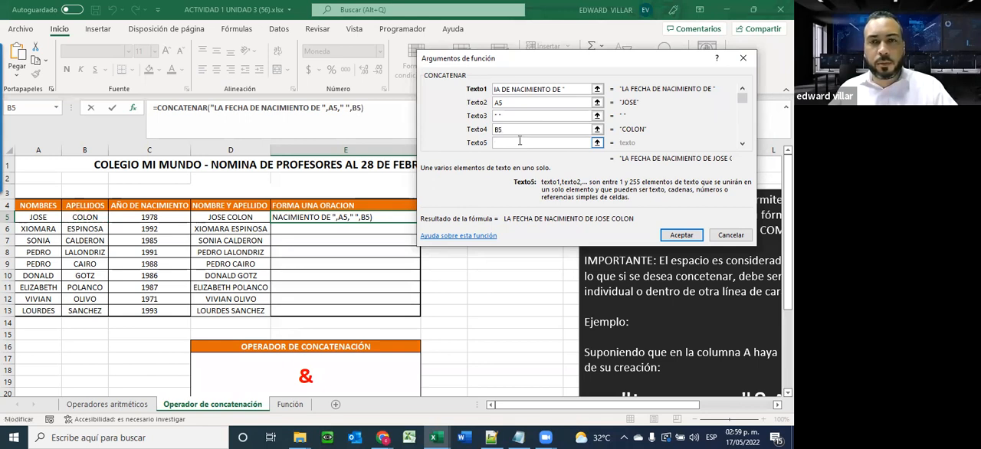
pyautogui.write('ES')
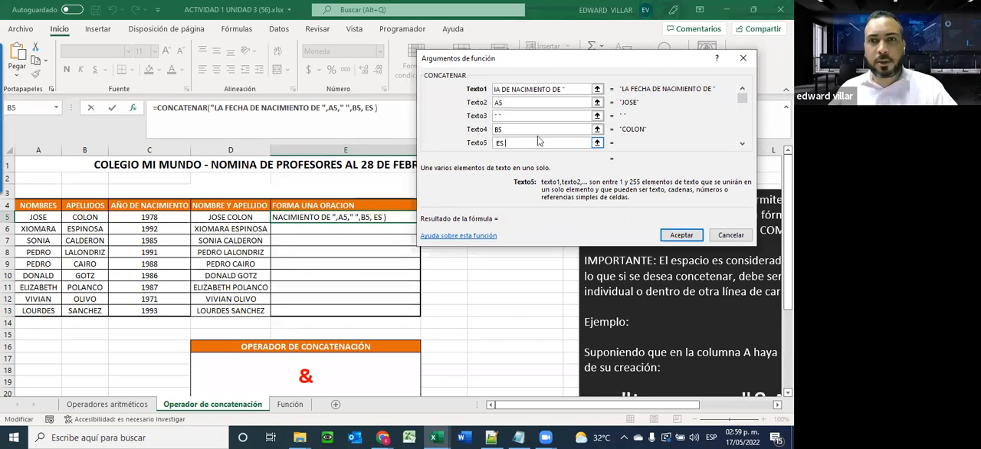
pyautogui.click(743, 146)
pyautogui.click(743, 146)
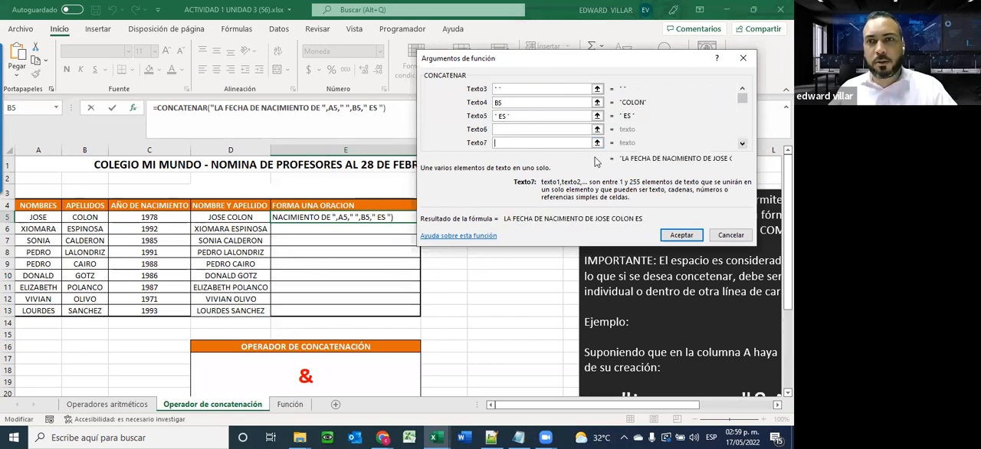
pyautogui.click(498, 131)
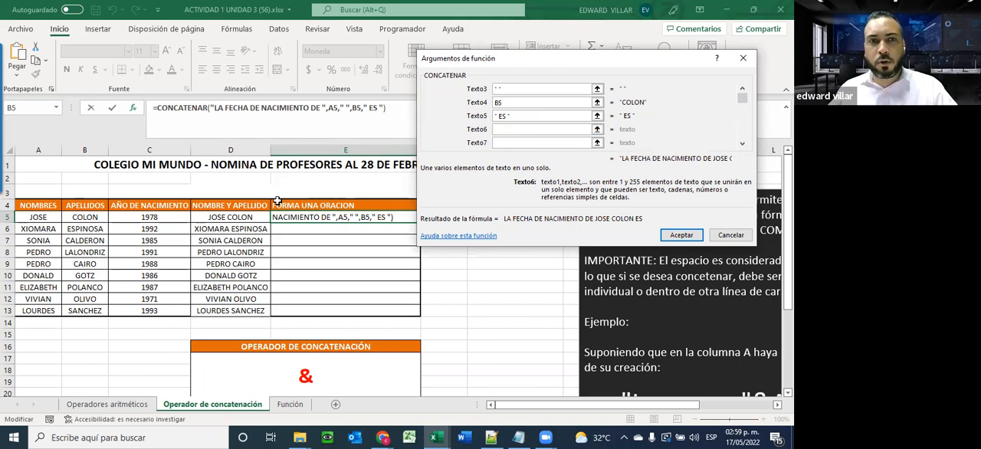
pyautogui.click(144, 217)
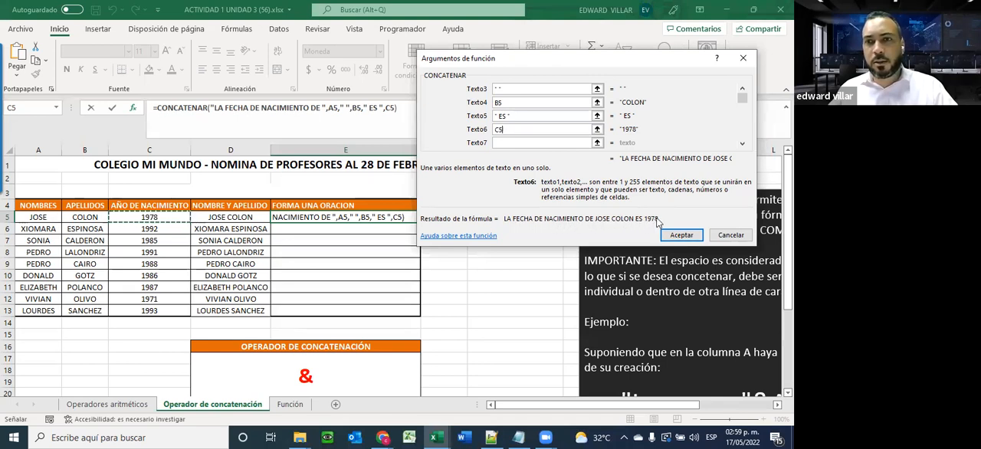
# Reword the first argument to "EL AÑO DE NACIMIENTO DE "
pyautogui.click(742, 89)
pyautogui.click(742, 89)
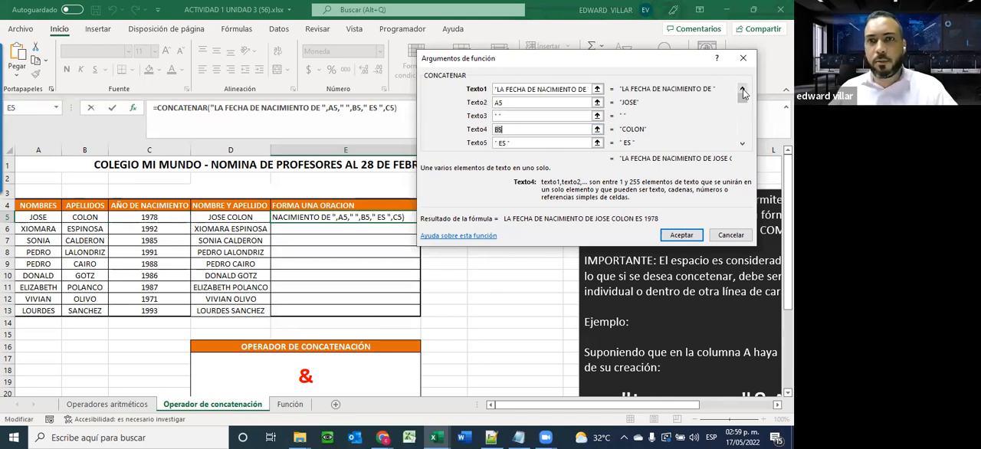
pyautogui.click(498, 89)
pyautogui.press('Delete')
pyautogui.press('Delete')
pyautogui.write('EL ')
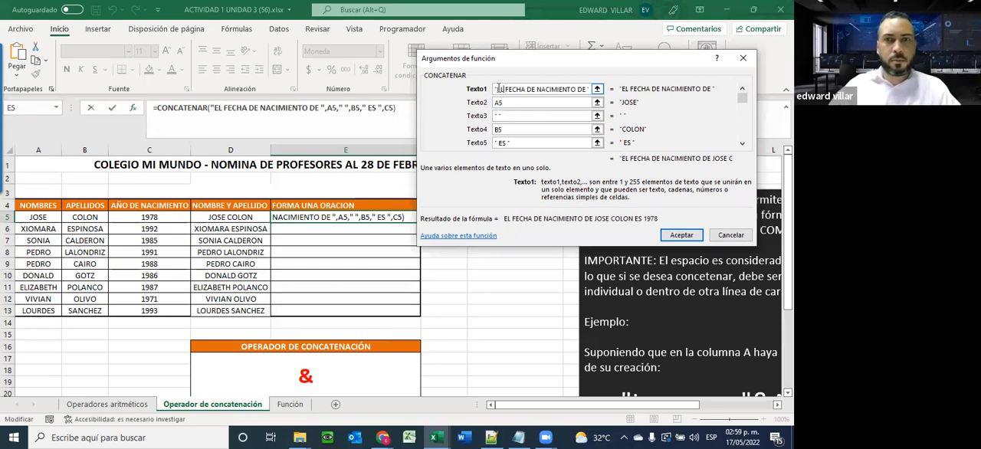
pyautogui.write('AÑO')
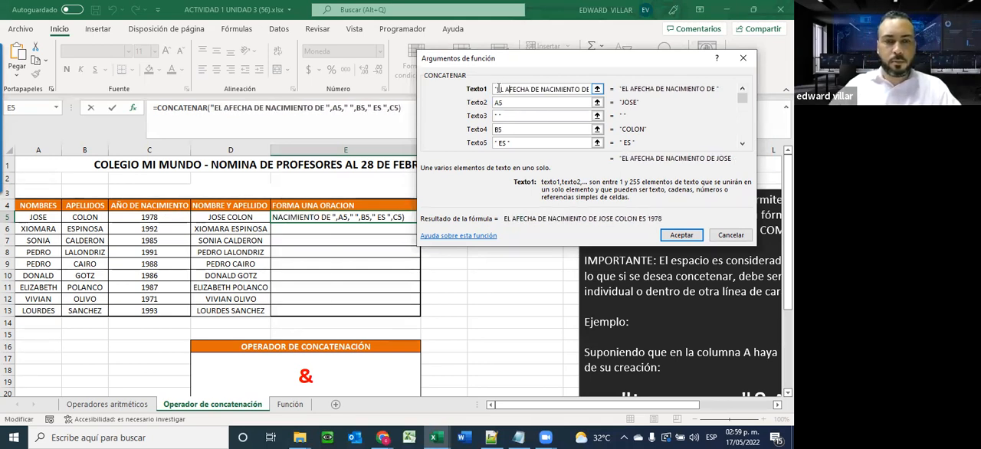
pyautogui.press('Delete')
pyautogui.press('Delete')
pyautogui.press('Delete')
pyautogui.press('Delete')
pyautogui.press('Delete')
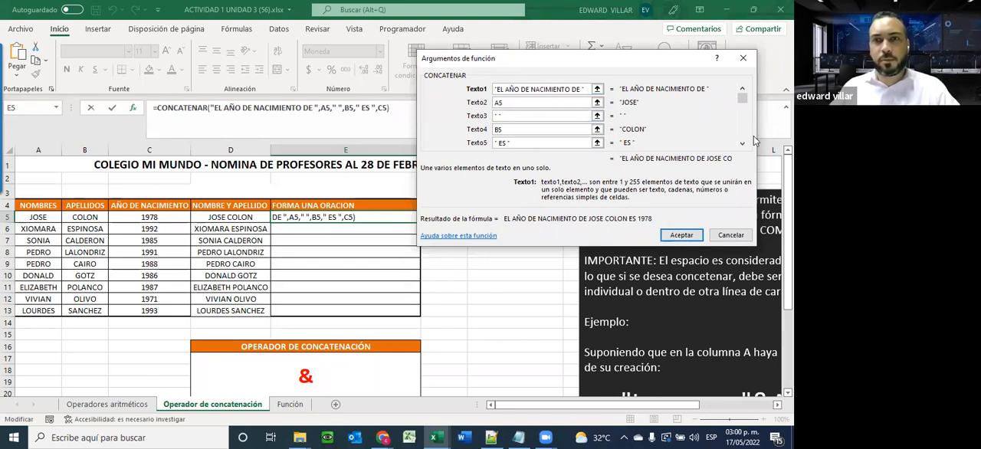
# Change the fifth argument to " FUE " and accept the CONCATENAR formula in E5
pyautogui.click(742, 144)
pyautogui.click(742, 144)
pyautogui.click(742, 144)
pyautogui.click(742, 144)
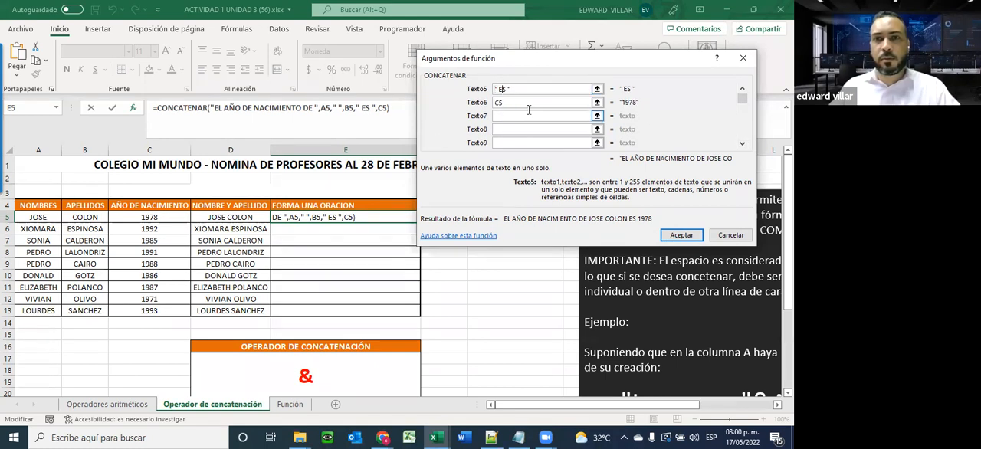
pyautogui.write('FUE')
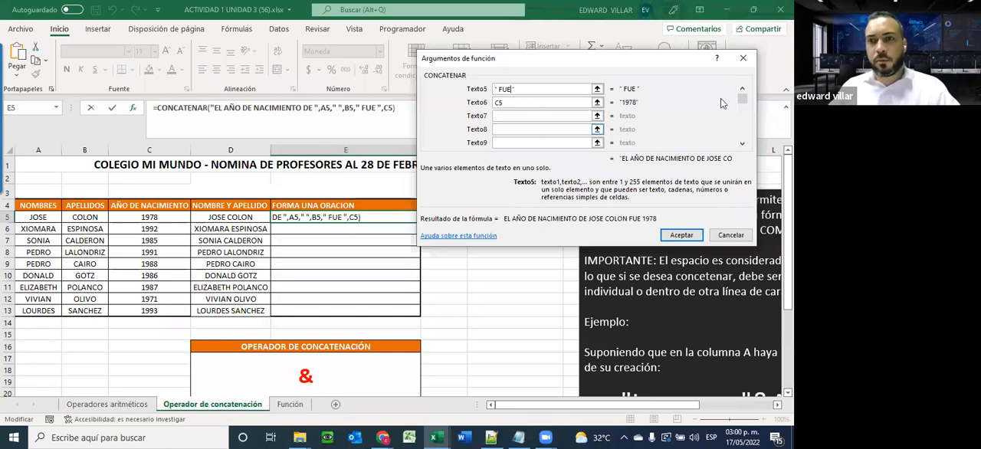
pyautogui.click(680, 234)
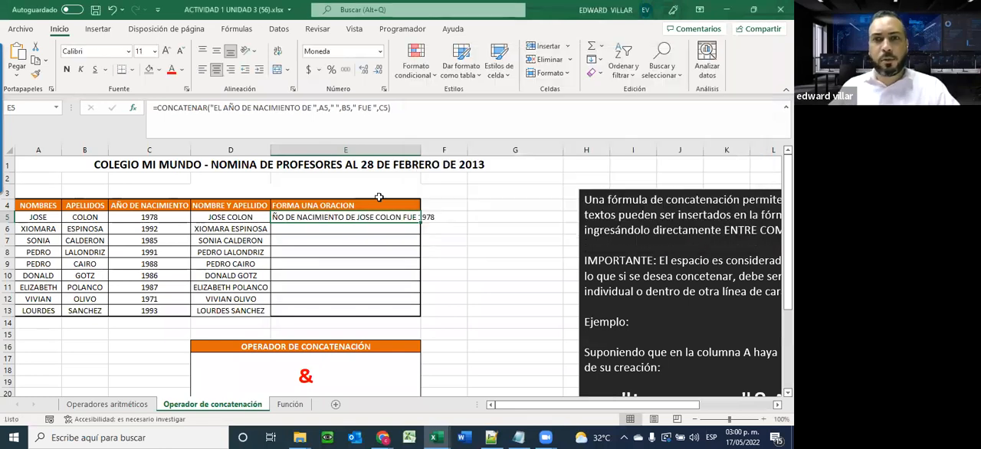
# Fill the E5 sentence formula down to E13 and autofit column E to the longest sentence
pyautogui.doubleClick(418, 150)
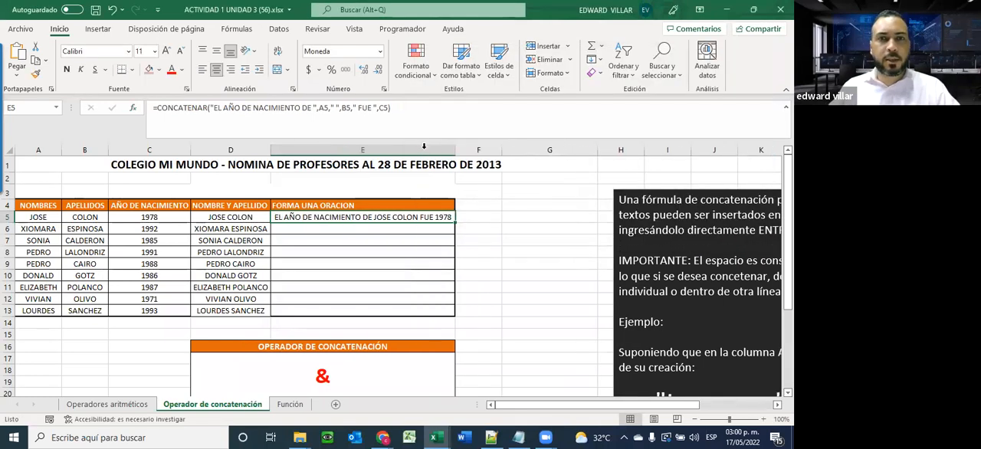
pyautogui.doubleClick(455, 221)
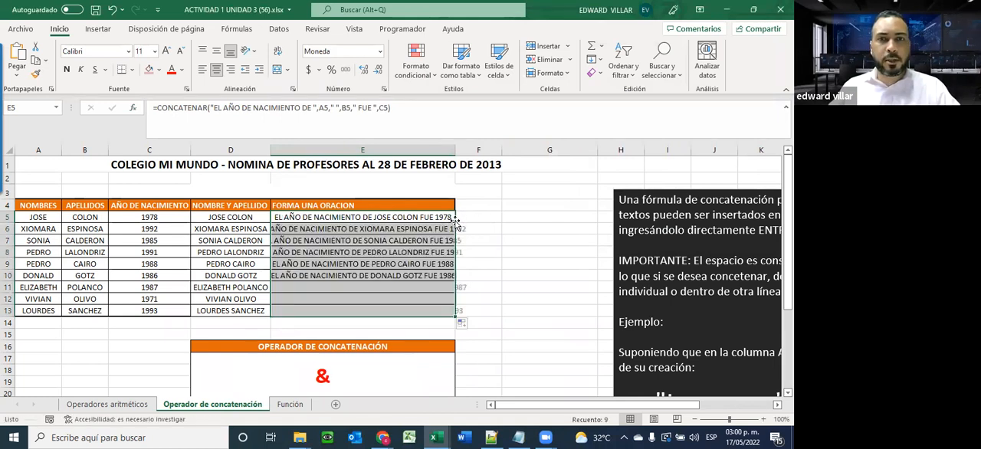
pyautogui.doubleClick(455, 150)
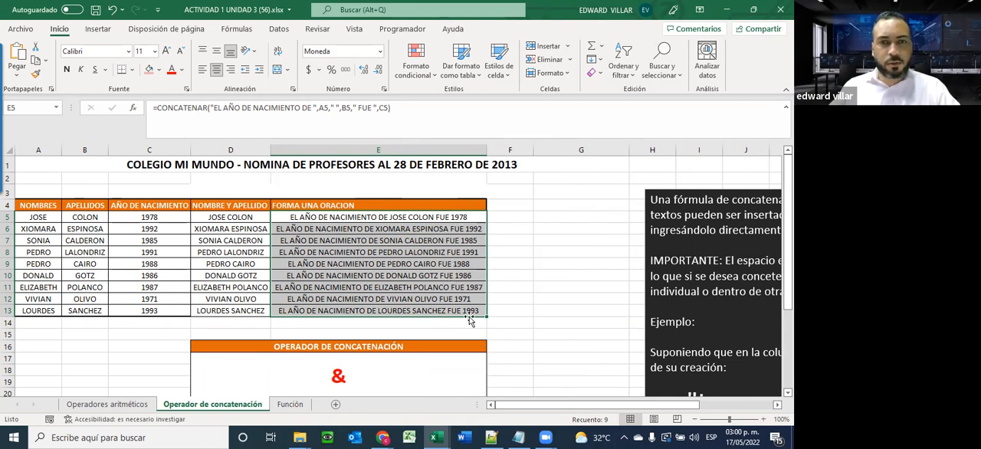
pyautogui.click(444, 288)
pyautogui.click(398, 249)
pyautogui.click(383, 232)
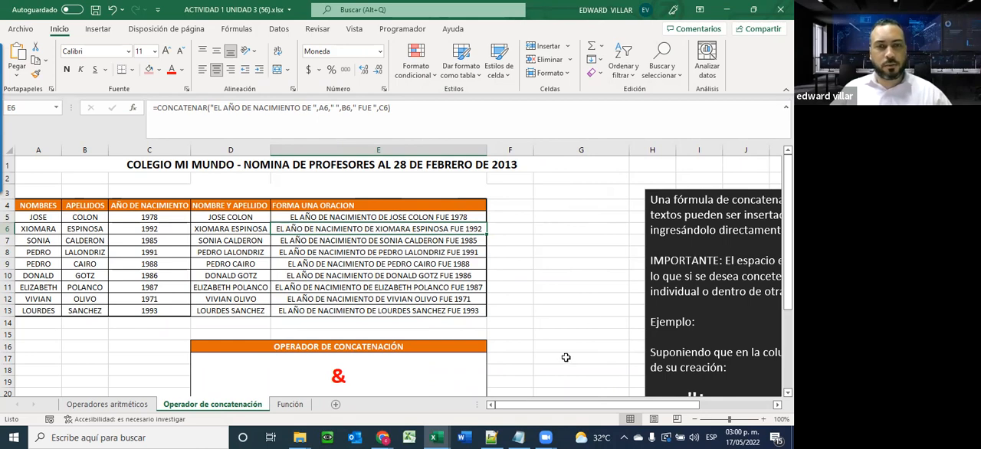
# On the Operadores aritméticos sheet, total SUELDO BRUTO C5:C13 with SUMA in C14 and fill it across to G14
pyautogui.click(107, 404)
pyautogui.scroll(1, 101, 259)
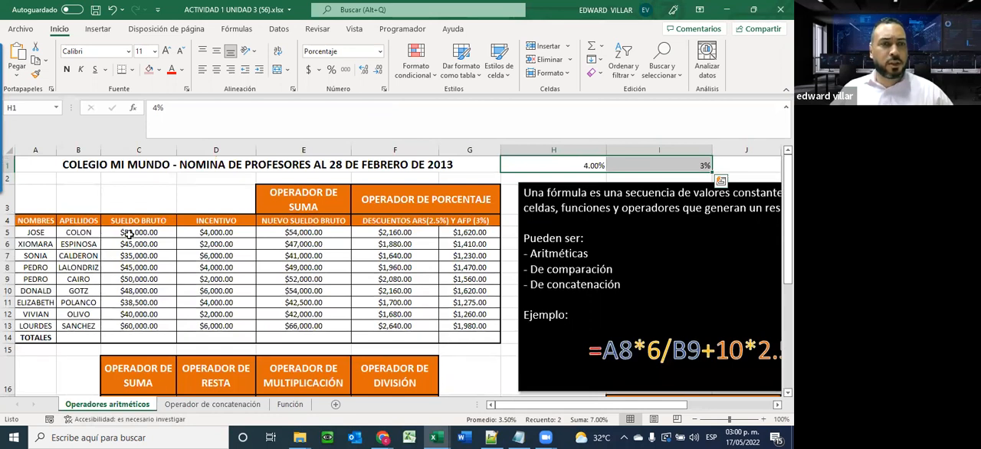
pyautogui.moveTo(130, 230); pyautogui.dragTo(126, 333)
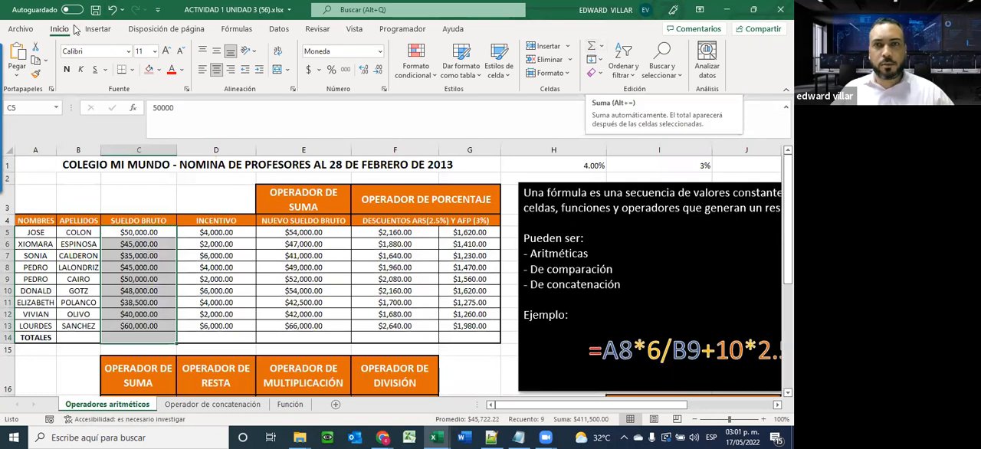
pyautogui.click(592, 47)
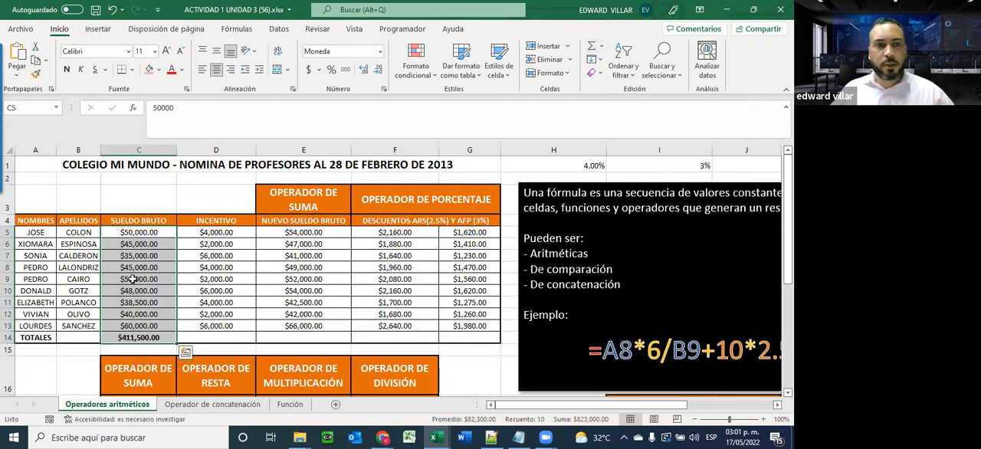
pyautogui.click(135, 337)
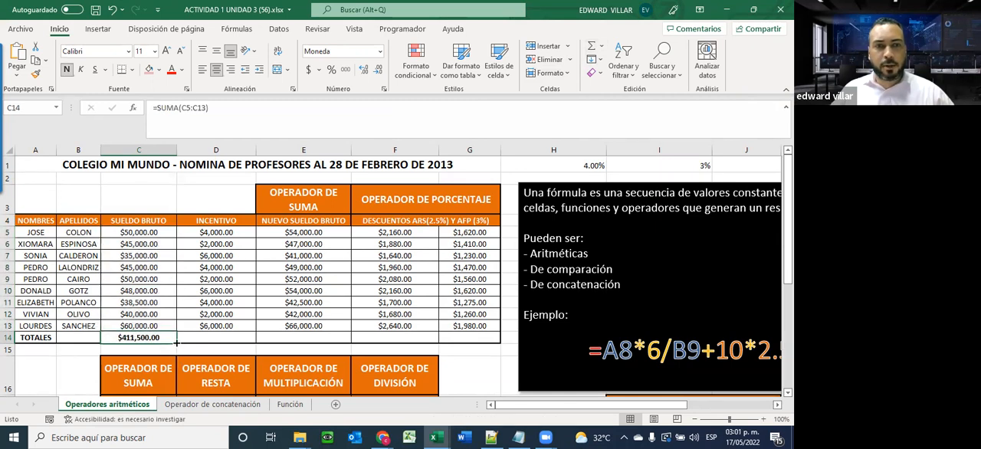
pyautogui.moveTo(176, 342); pyautogui.dragTo(496, 337)
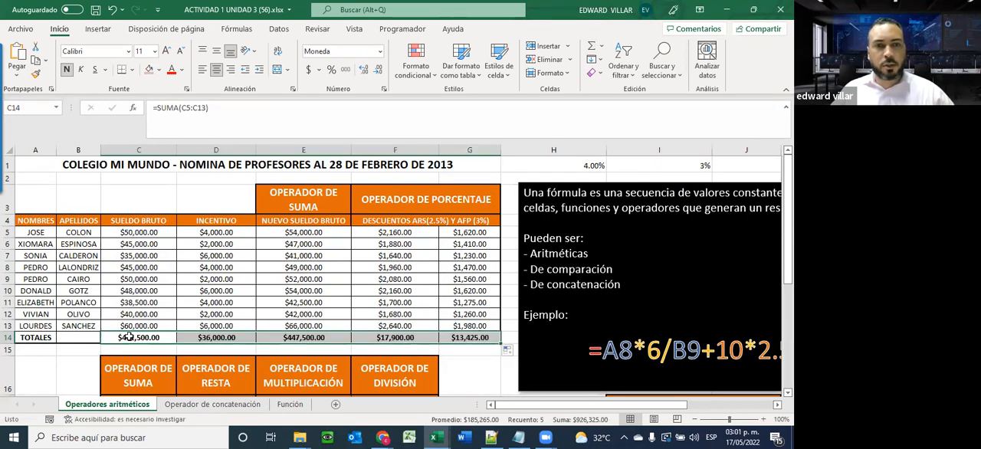
# Check the ranges used by the SUMA formulas in D14 through G14 of the TOTALES row
pyautogui.doubleClick(222, 338)
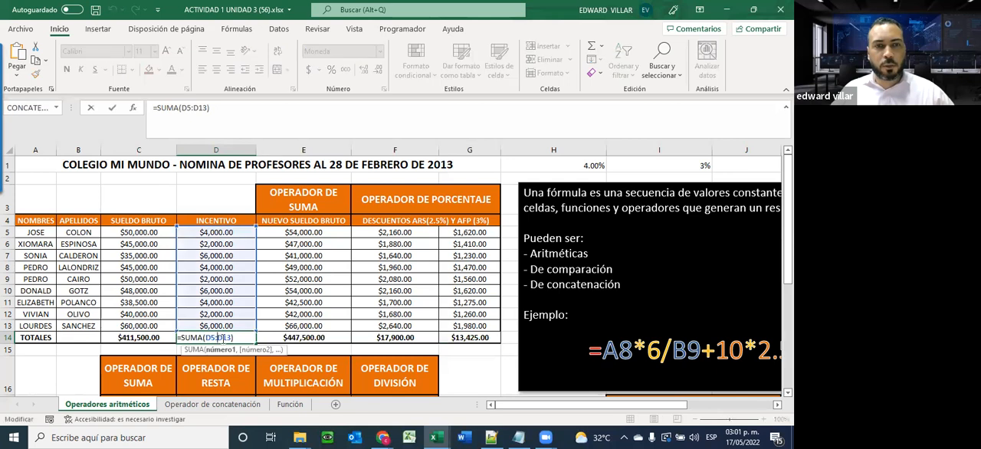
pyautogui.click(285, 345)
pyautogui.click(284, 338)
pyautogui.doubleClick(284, 337)
pyautogui.press('Escape')
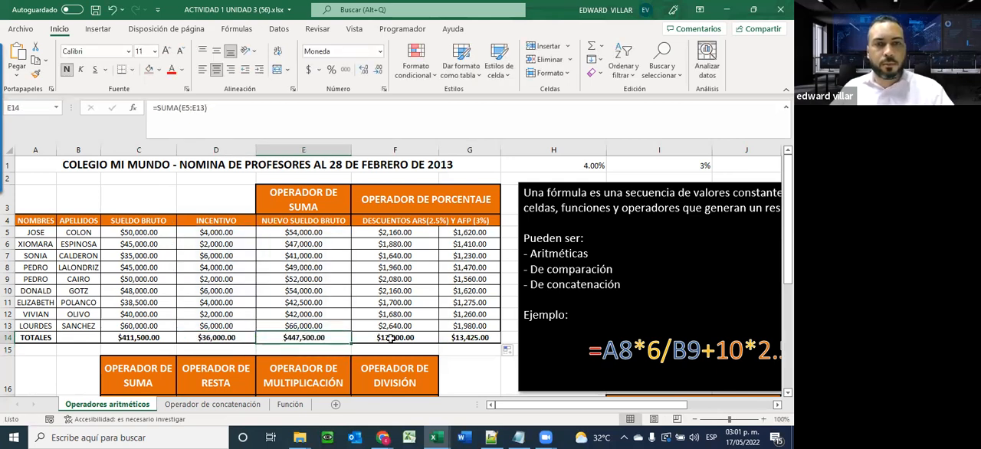
pyautogui.doubleClick(391, 338)
pyautogui.press('Escape')
pyautogui.doubleClick(472, 337)
pyautogui.press('Escape')
# Total the TOTAL DESCUENTOS column C18:C26 with SUMA in C27 and fill the formula across to F27
pyautogui.scroll(-4, 177, 322)
pyautogui.moveTo(151, 266); pyautogui.dragTo(147, 383)
pyautogui.click(591, 48)
pyautogui.click(142, 382)
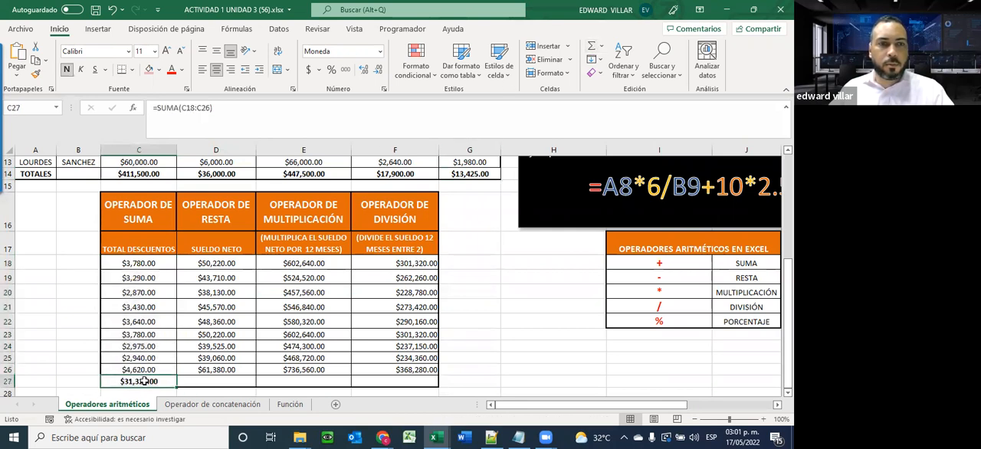
pyautogui.moveTo(215, 383); pyautogui.dragTo(433, 381)
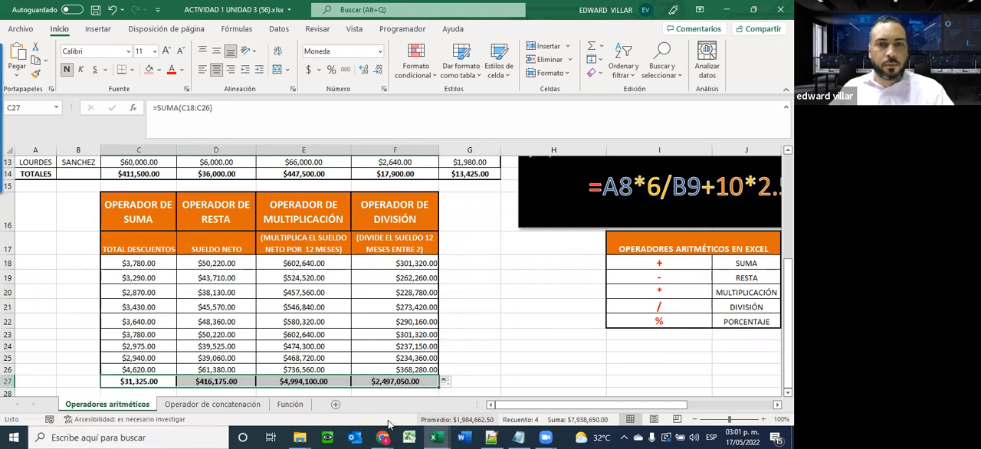
# Switch from the Operadores aritméticos sheet to the Función sheet and bring its SUELDO BRUTO table into view
pyautogui.scroll(-4, 301, 365)
pyautogui.scroll(2, 300, 364)
pyautogui.scroll(6, 301, 365)
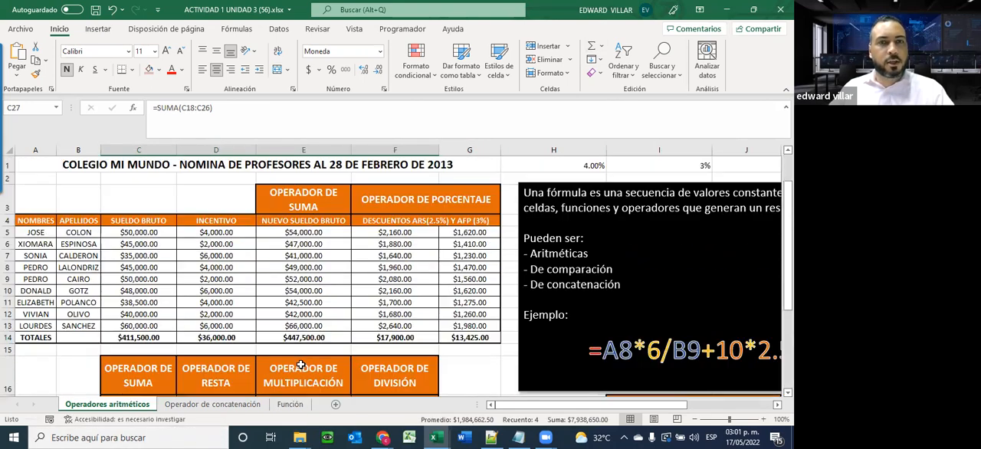
pyautogui.click(290, 404)
pyautogui.scroll(-2, 451, 320)
pyautogui.scroll(1, 451, 320)
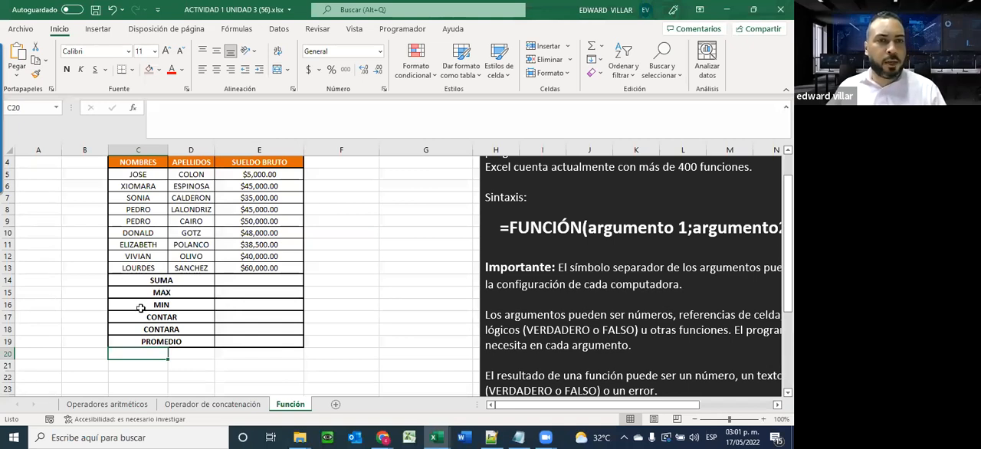
# Search for the SUMA function and insert it in E14 with the range E5:E13
pyautogui.click(233, 285)
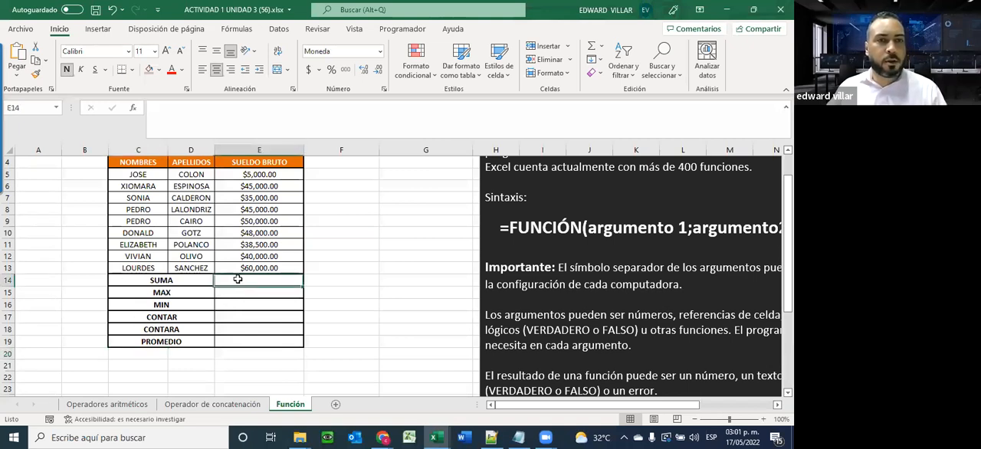
pyautogui.click(133, 109)
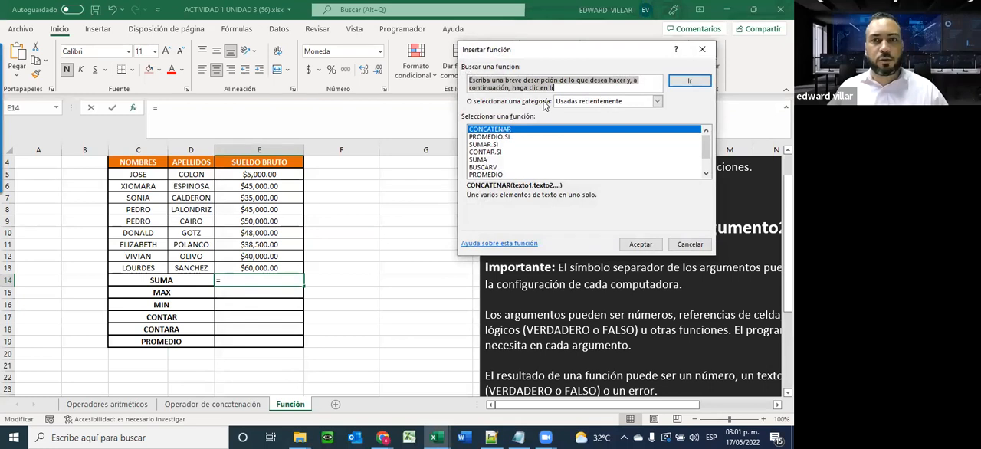
pyautogui.write('SUMA')
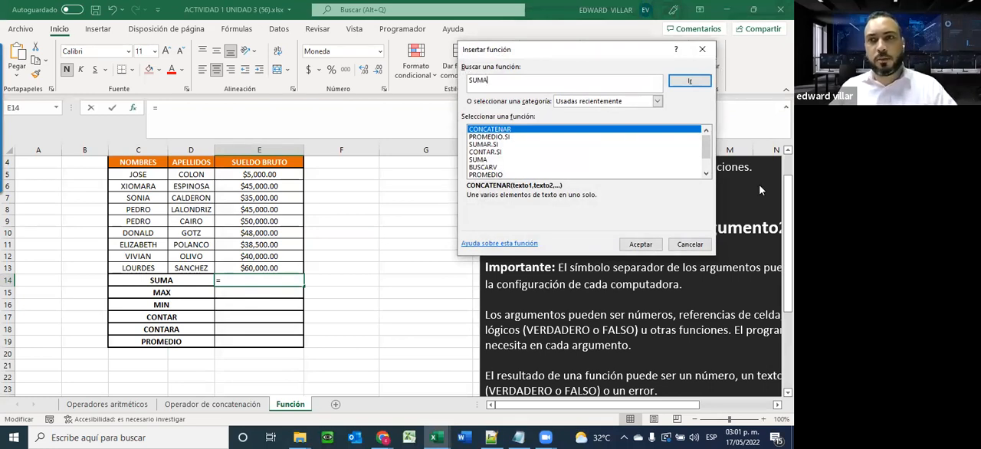
pyautogui.click(698, 81)
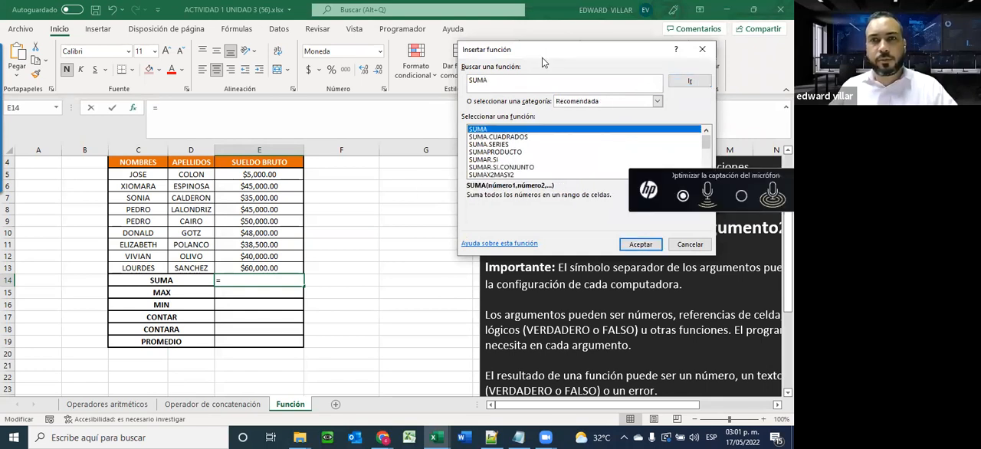
pyautogui.moveTo(541, 50); pyautogui.dragTo(394, 59)
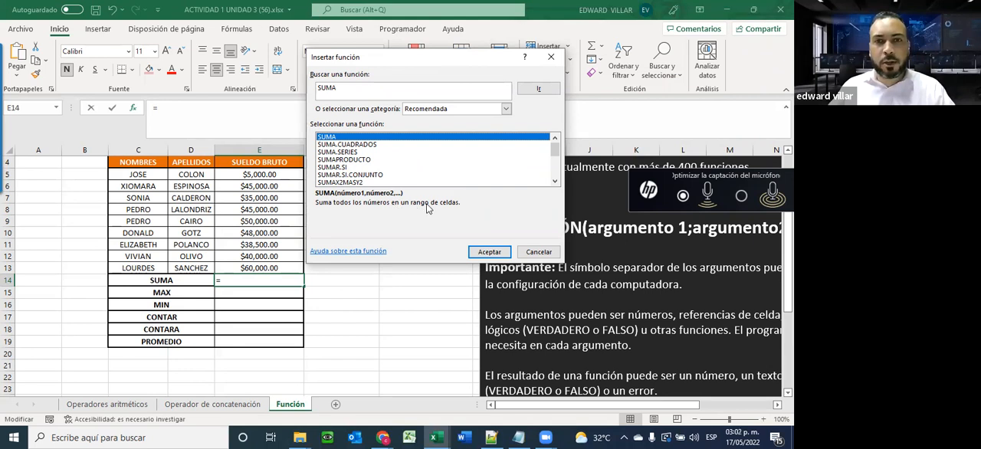
pyautogui.click(328, 167)
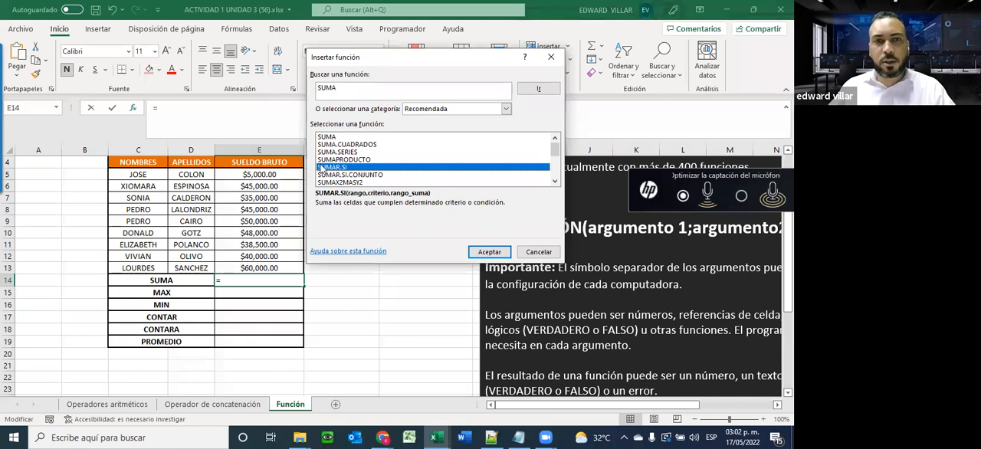
pyautogui.click(331, 138)
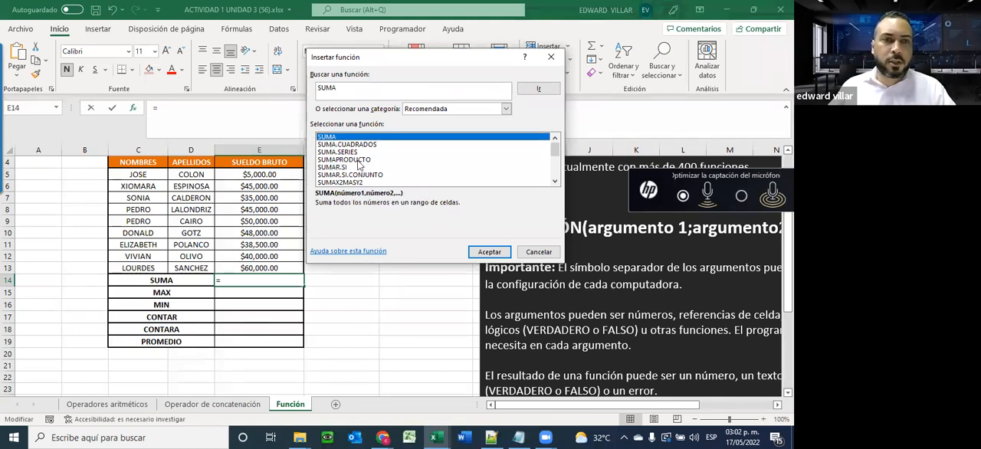
pyautogui.click(489, 252)
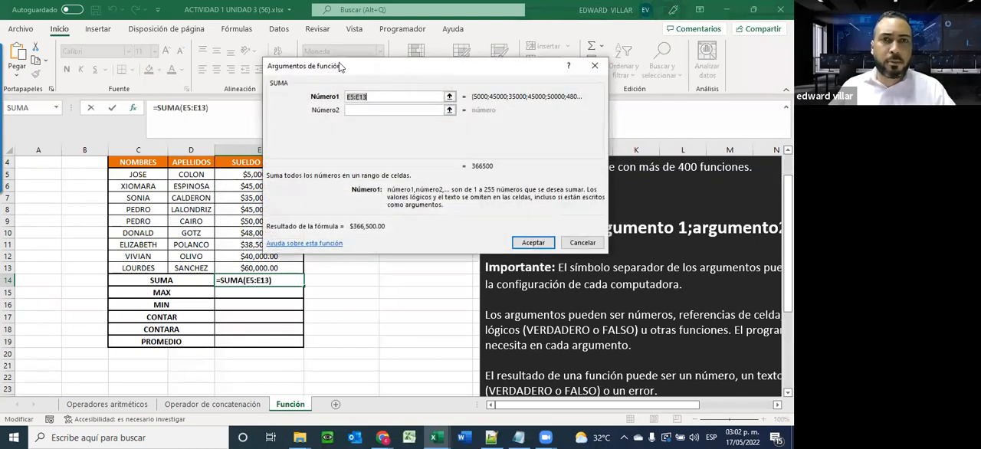
pyautogui.moveTo(341, 64); pyautogui.dragTo(449, 69)
pyautogui.moveTo(230, 175); pyautogui.dragTo(230, 266)
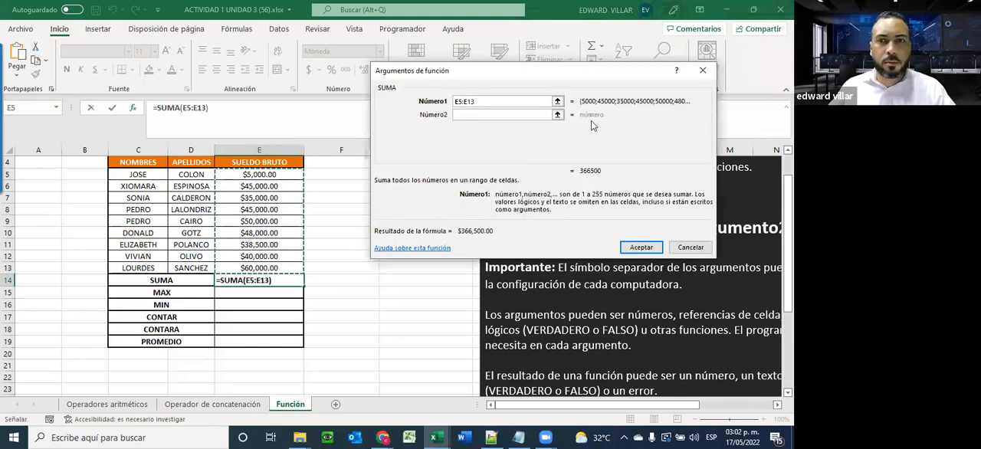
pyautogui.click(633, 251)
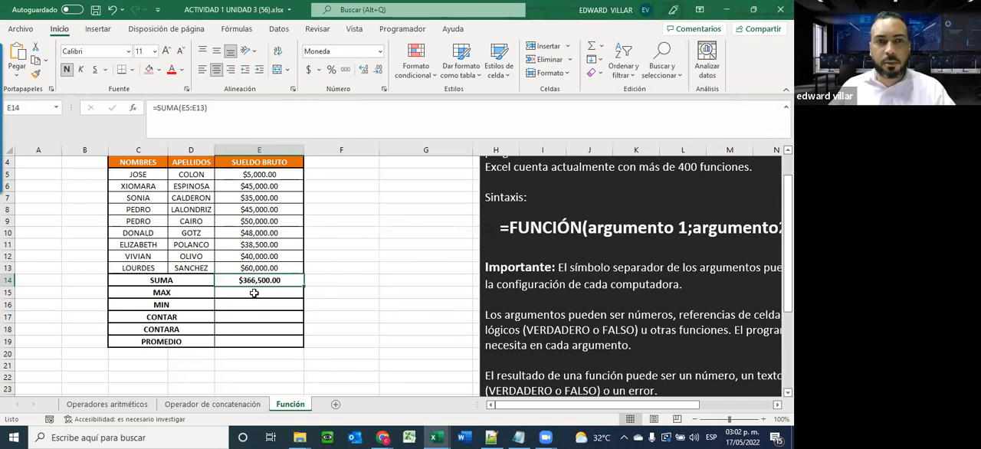
# Search for the MAX function and insert it in E15 with the range E5:E13
pyautogui.click(253, 293)
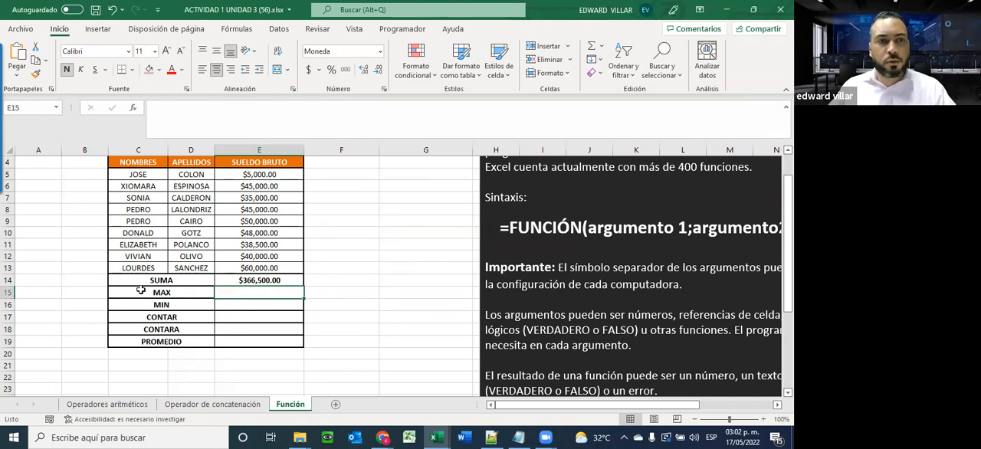
pyautogui.click(134, 107)
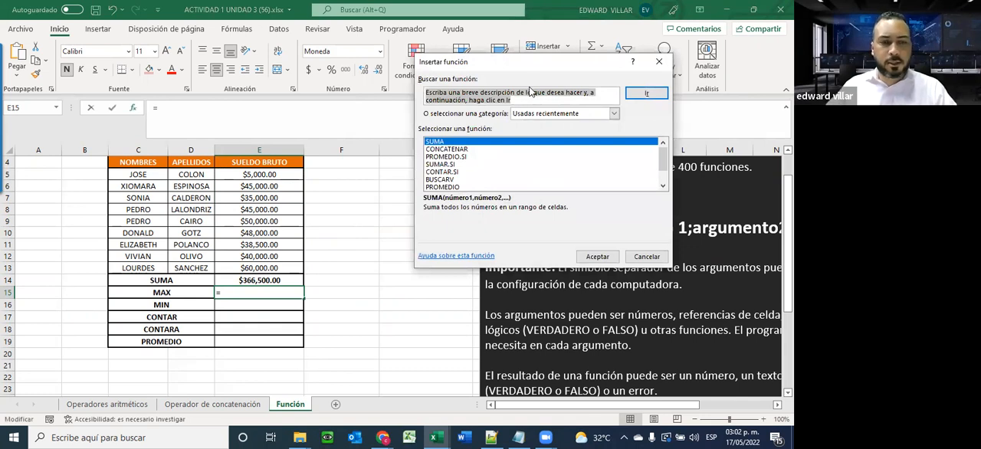
pyautogui.write('MAX')
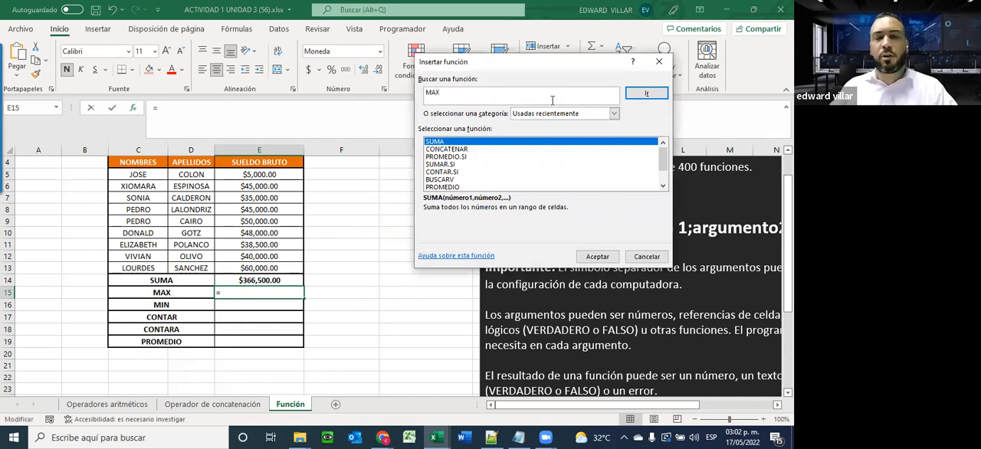
pyautogui.click(646, 92)
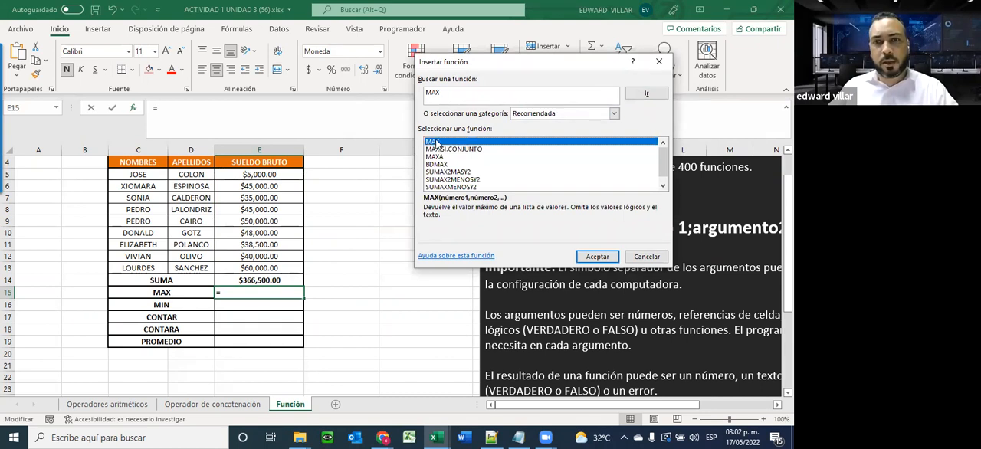
pyautogui.click(595, 256)
pyautogui.moveTo(252, 173); pyautogui.dragTo(260, 268)
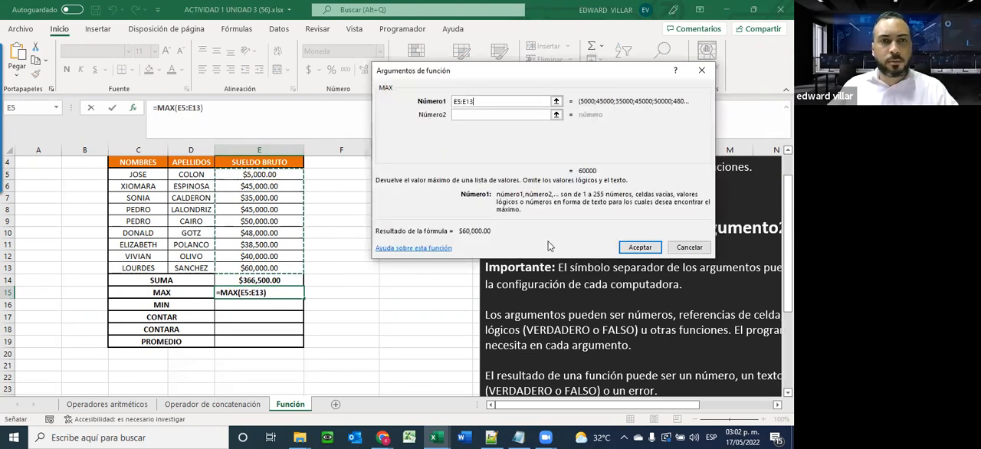
pyautogui.click(646, 254)
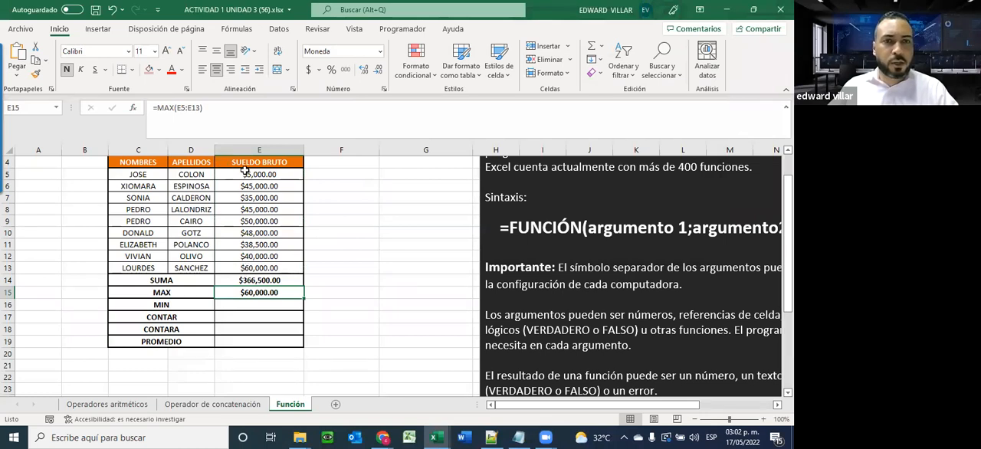
# Search for the MIN function and insert it in E16 with the range E5:E13
pyautogui.click(244, 307)
pyautogui.click(133, 108)
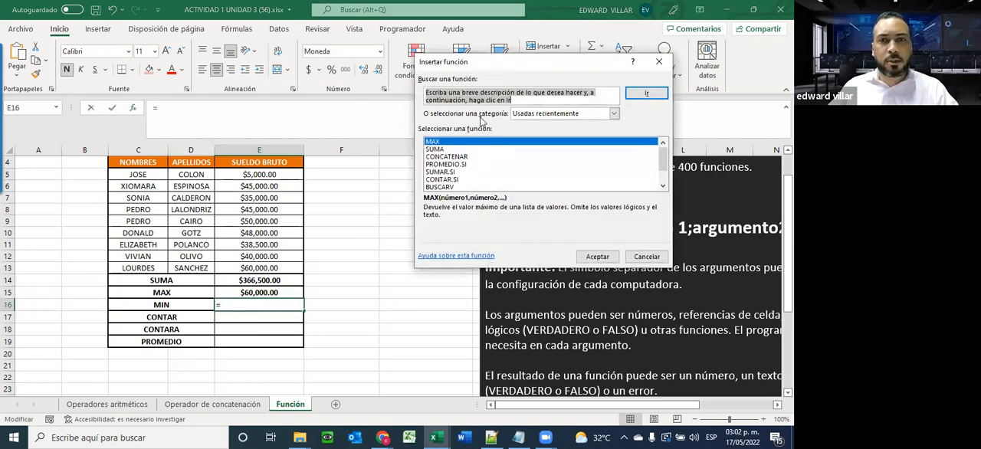
pyautogui.write('MIN')
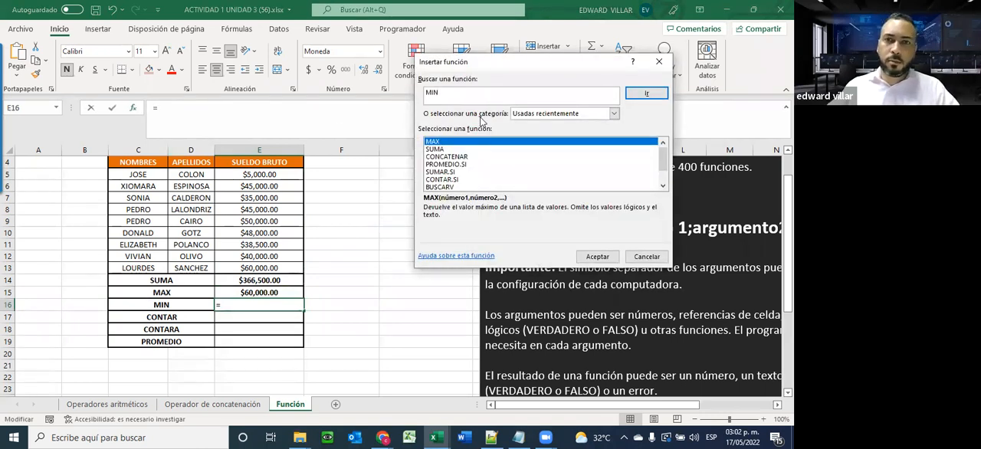
pyautogui.click(646, 93)
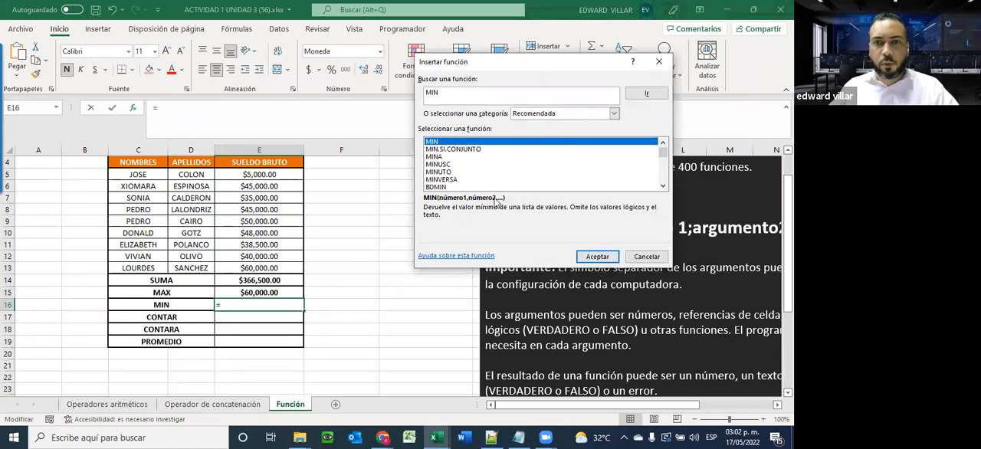
pyautogui.click(597, 256)
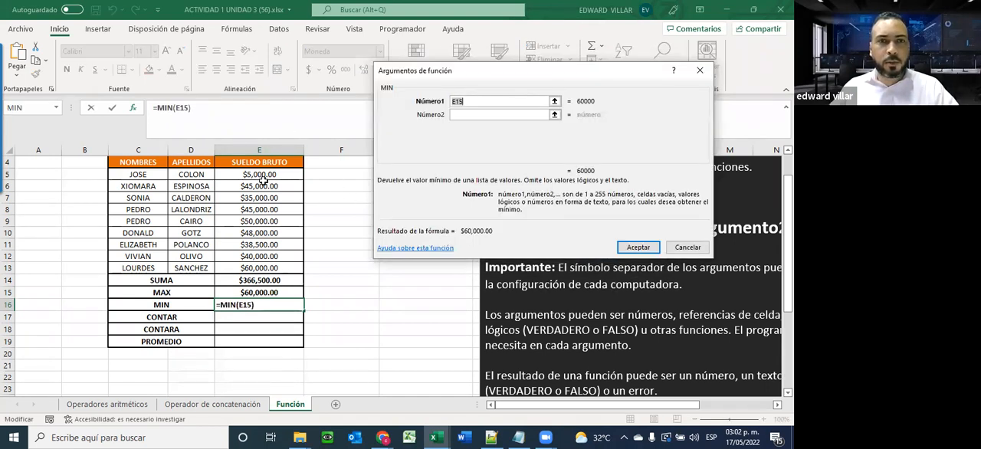
pyautogui.moveTo(263, 174); pyautogui.dragTo(272, 266)
pyautogui.click(629, 247)
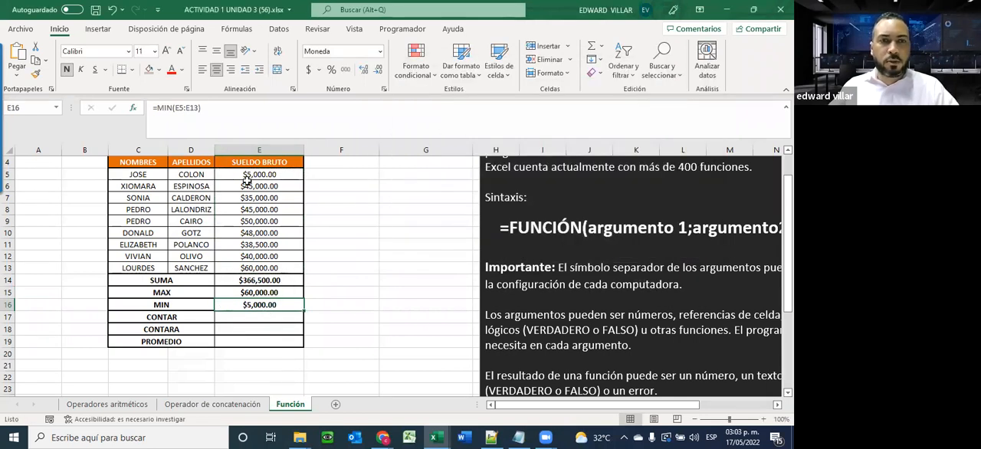
# Change the SUELDO BRUTO amount in E5 to 4500
pyautogui.click(255, 175)
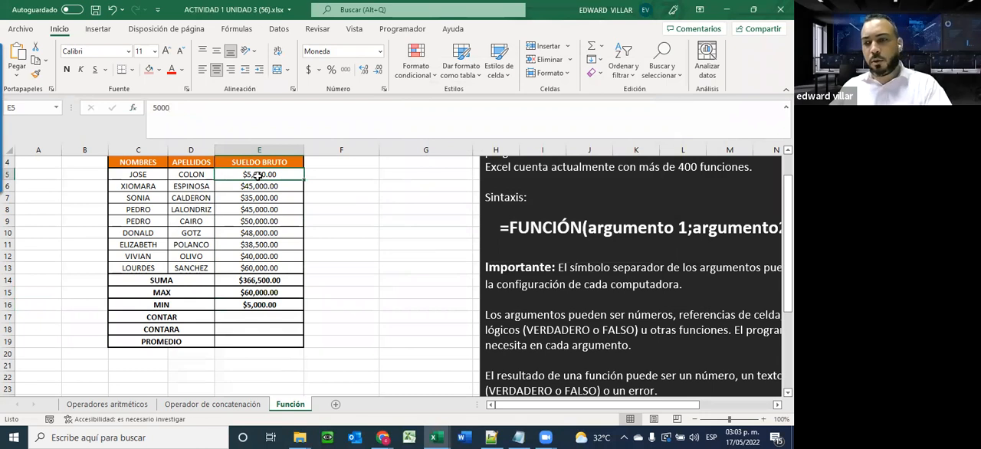
pyautogui.write('4500')
pyautogui.press('Return')
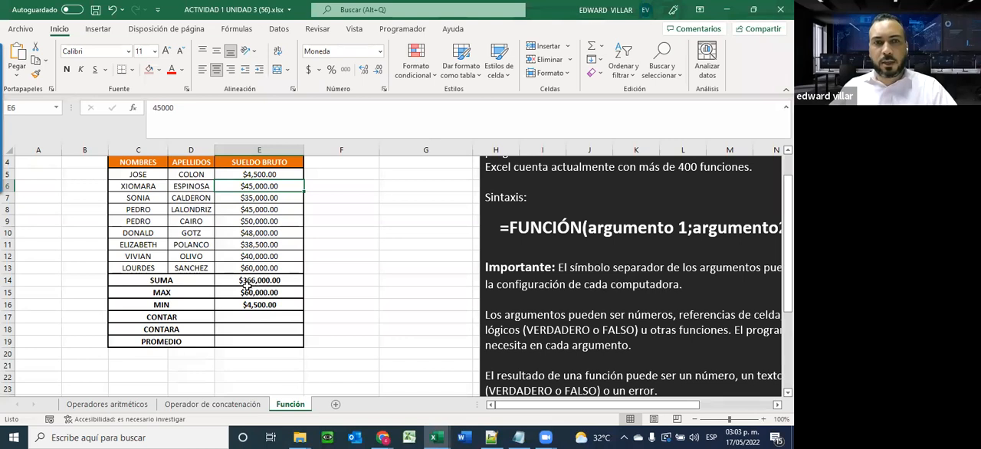
# Search for the CONTAR function and insert it in E17 with the range E5:E13
pyautogui.click(238, 317)
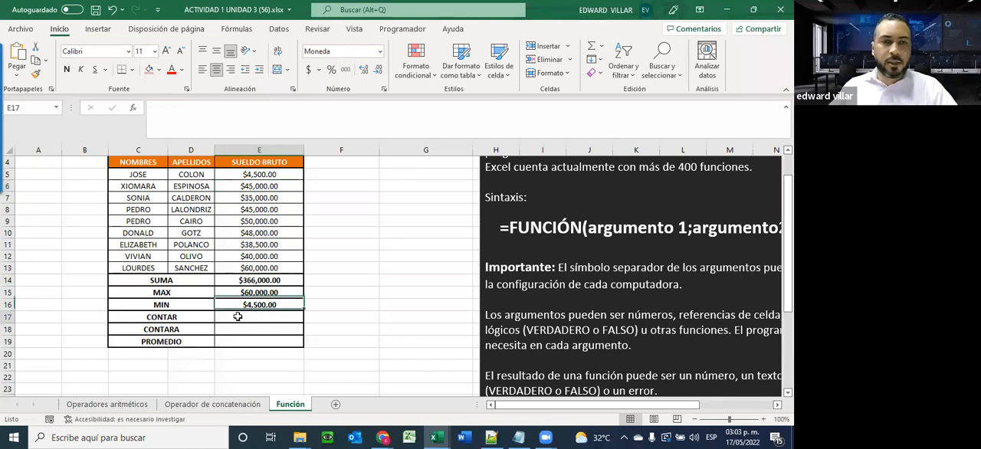
pyautogui.click(134, 108)
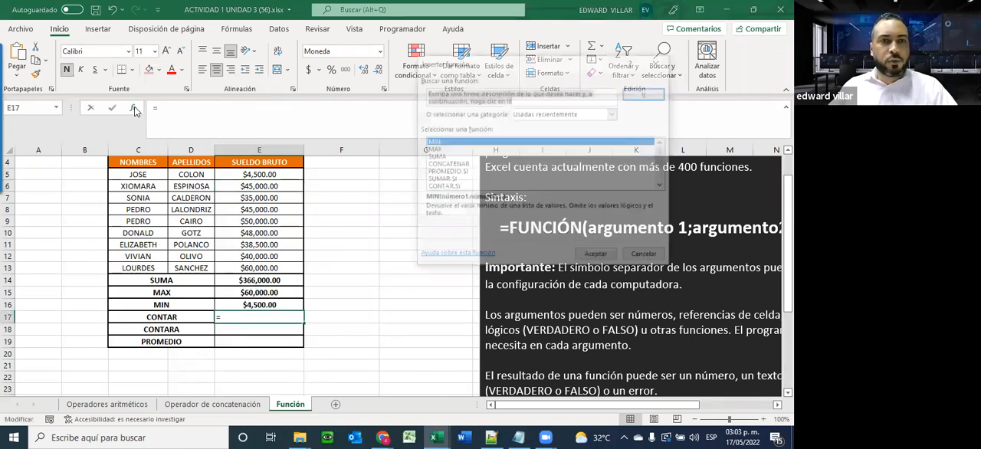
pyautogui.write('co')
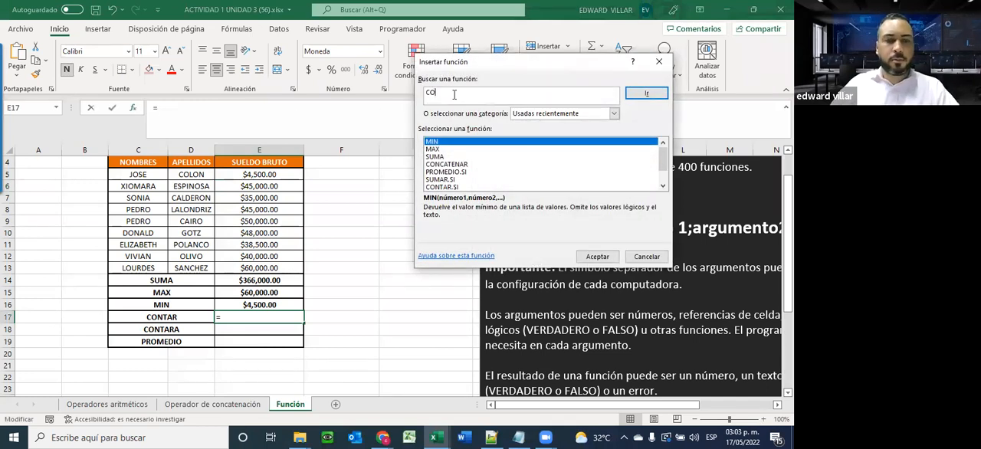
pyautogui.write('NTAR')
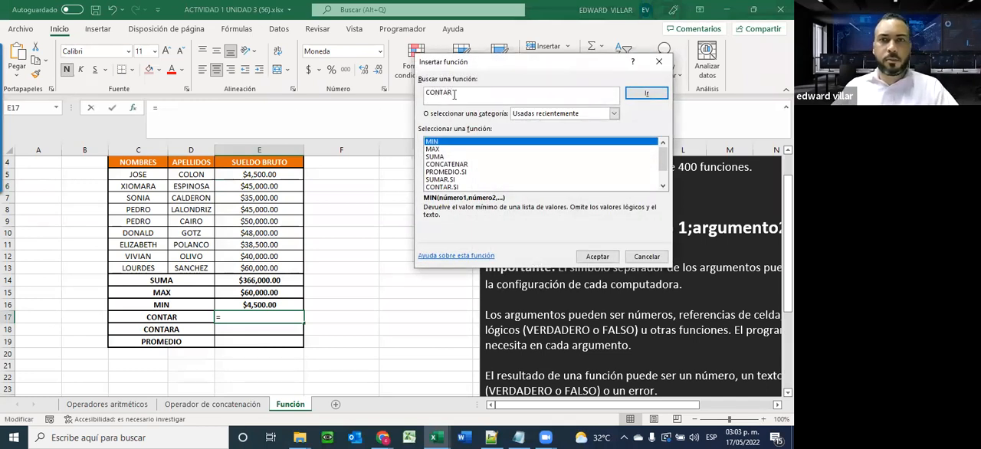
pyautogui.click(641, 96)
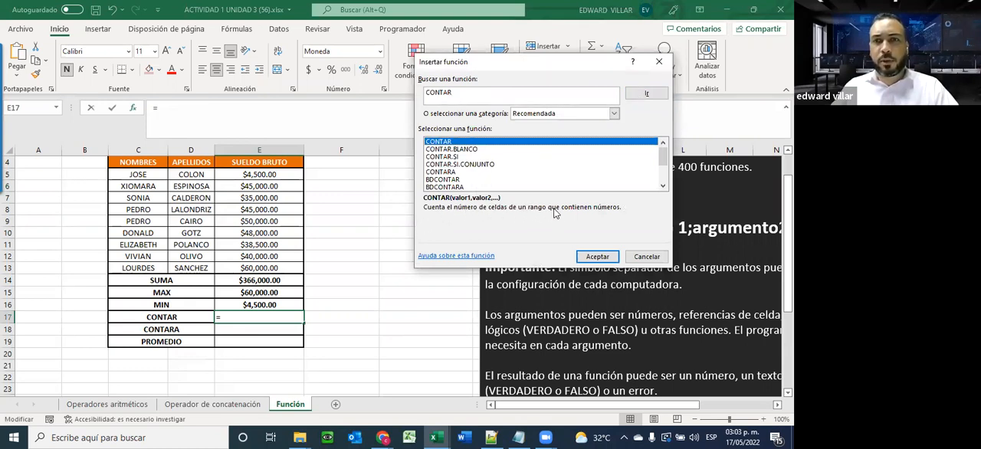
pyautogui.click(598, 258)
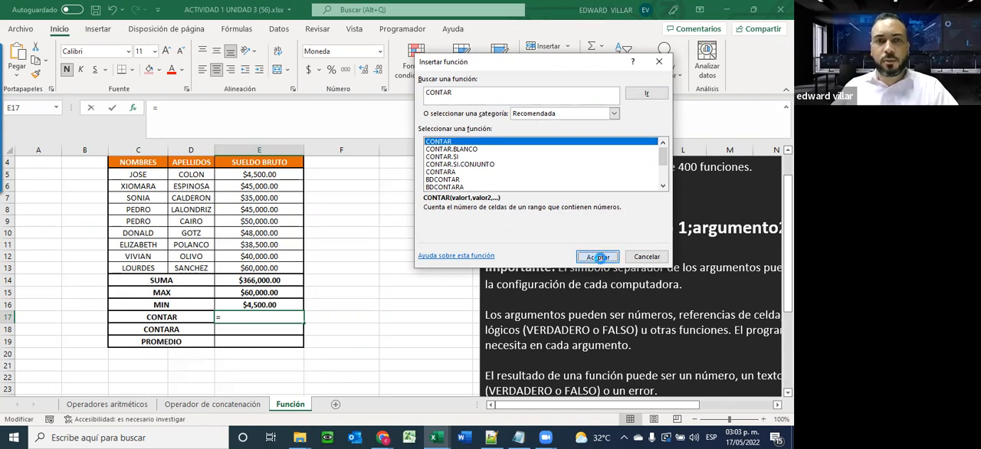
pyautogui.moveTo(222, 174); pyautogui.dragTo(235, 268)
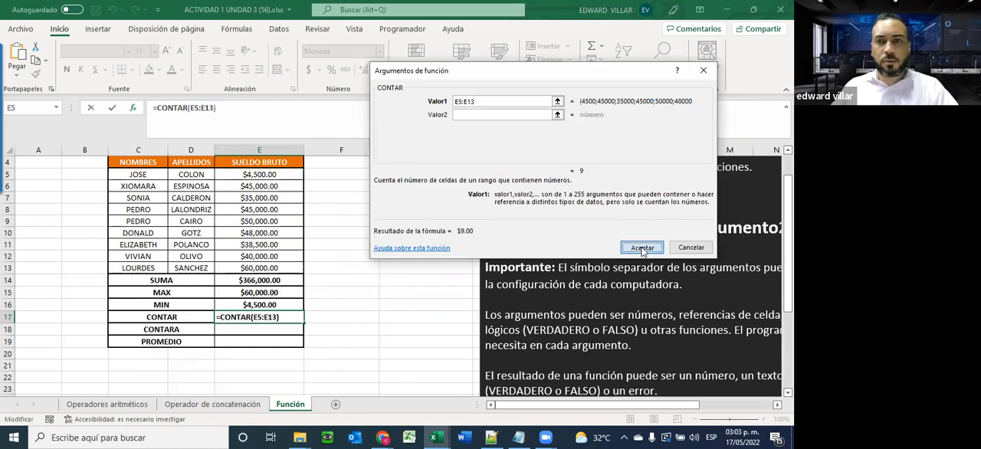
pyautogui.click(642, 248)
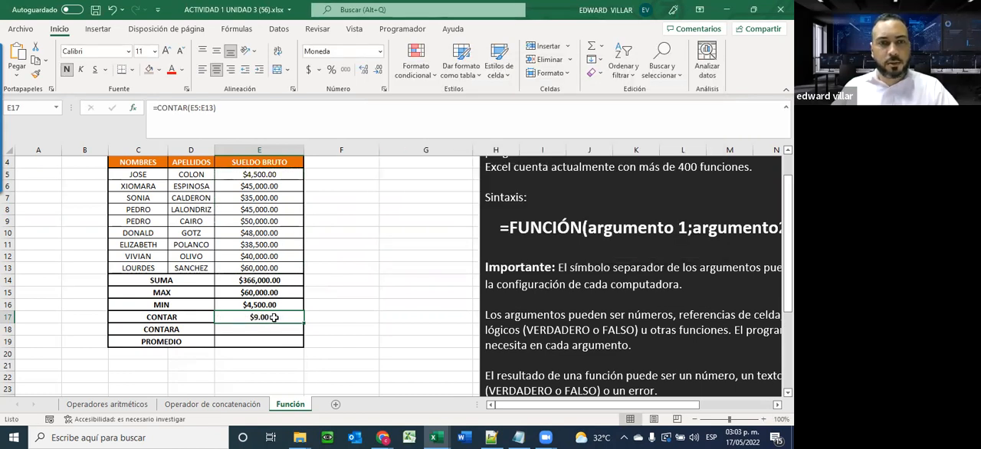
# Clear the SUELDO BRUTO amount in E10 to test the CONTAR formula
pyautogui.click(242, 237)
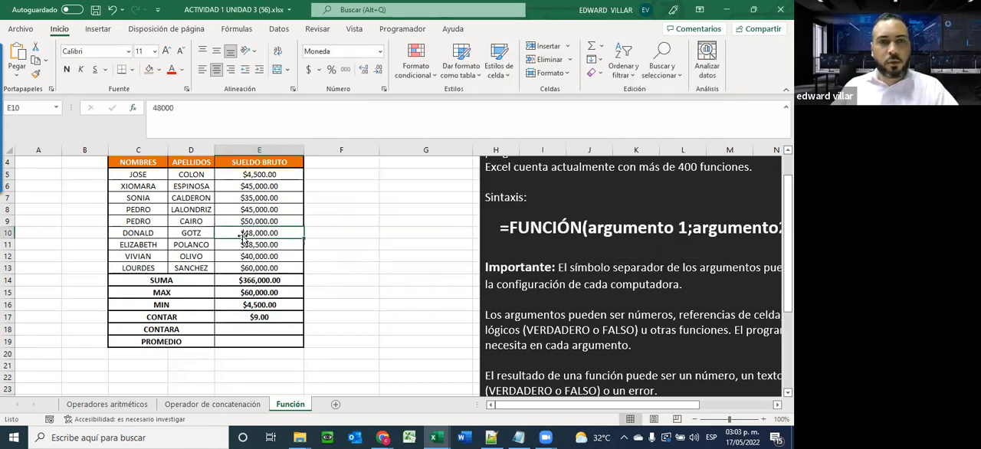
pyautogui.press('Delete')
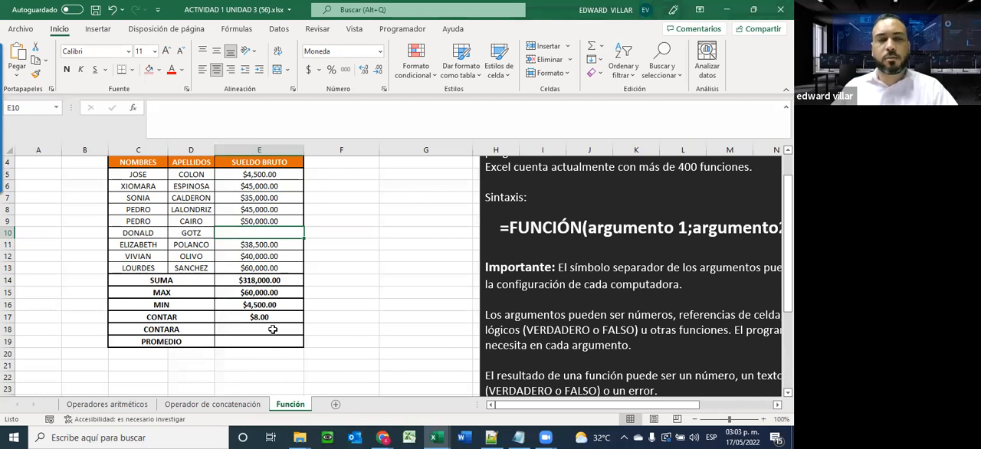
# Undo the clearing of E10, and insert the CONTARA function in E18 with the range E5:E13
pyautogui.click(111, 9)
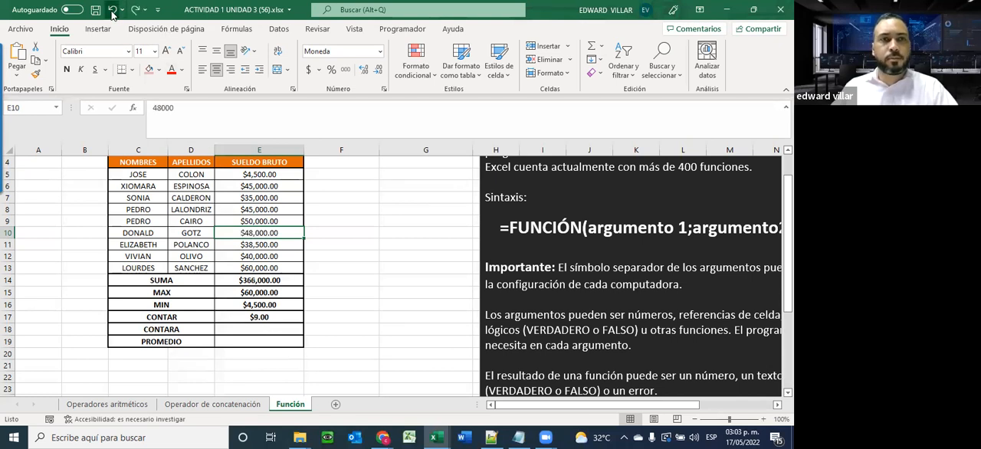
pyautogui.click(248, 328)
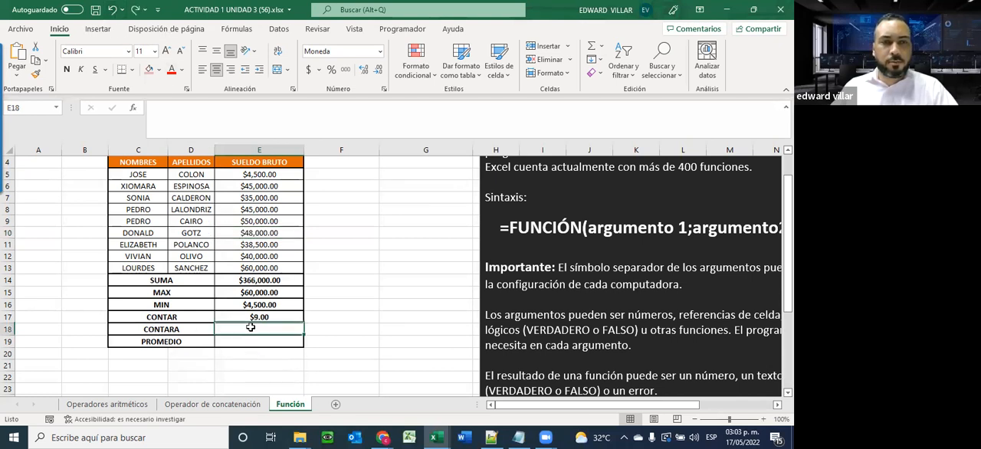
pyautogui.click(132, 109)
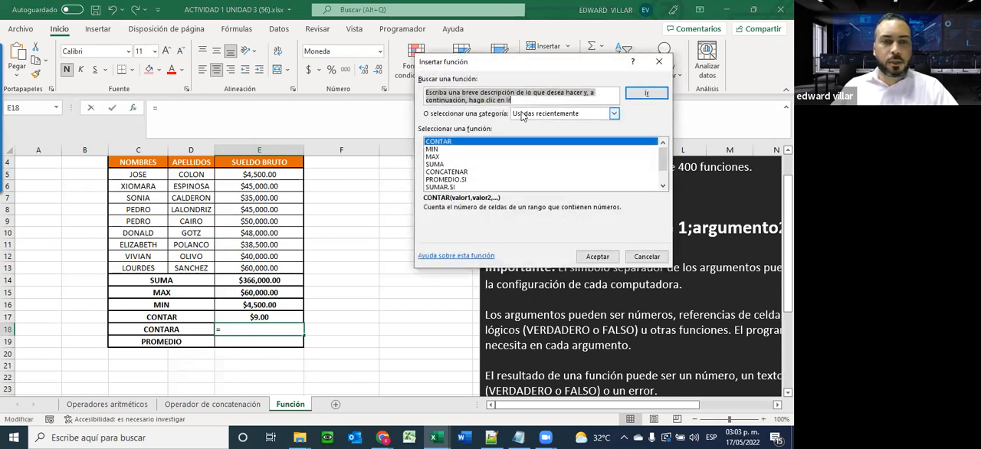
pyautogui.write('CONTARA')
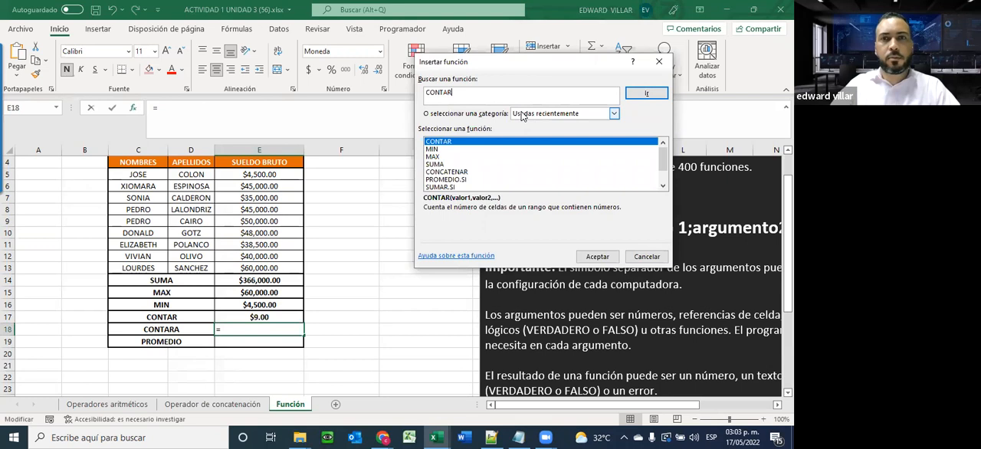
pyautogui.click(643, 95)
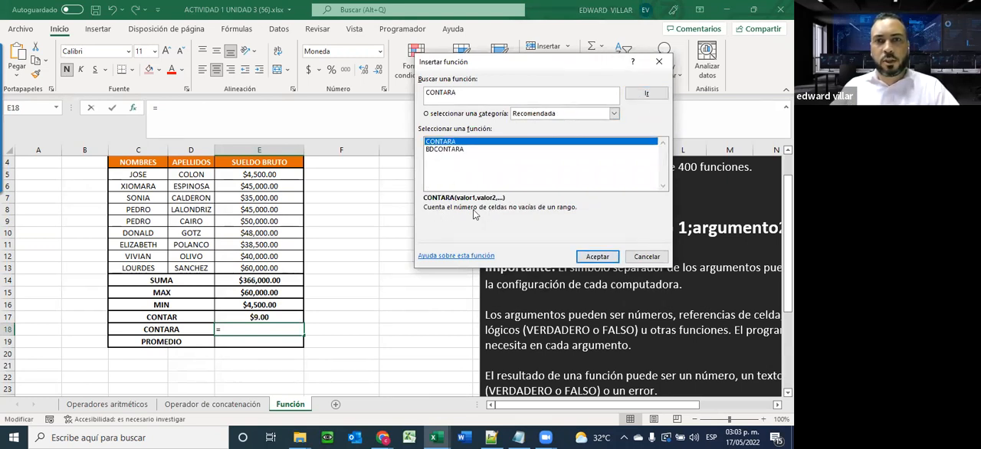
pyautogui.click(597, 257)
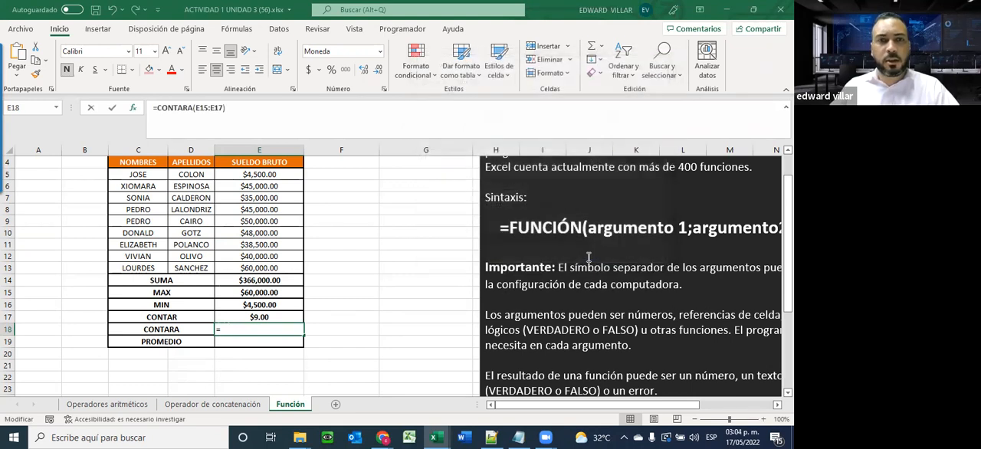
pyautogui.moveTo(246, 175); pyautogui.dragTo(257, 268)
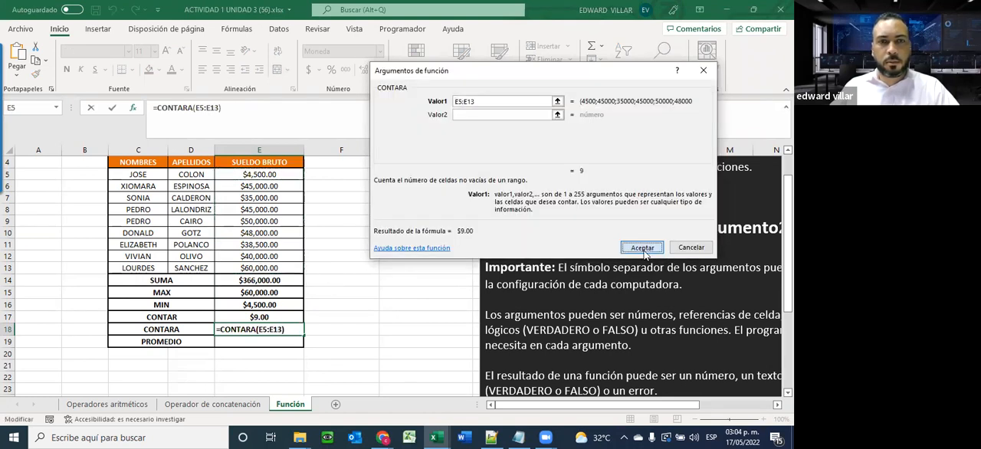
pyautogui.click(642, 246)
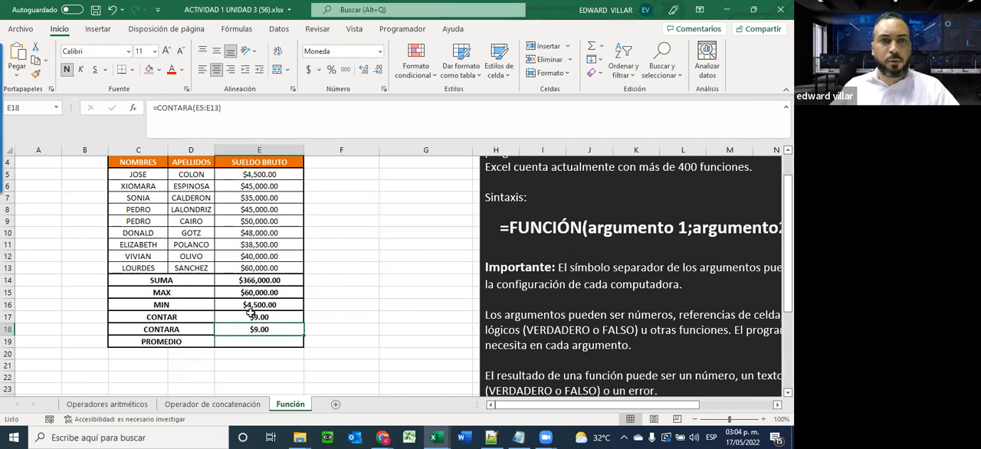
# Clear the SUELDO BRUTO amount in E9 and enter the text HOLA to compare CONTAR with CONTARA
pyautogui.click(260, 221)
pyautogui.press('Delete')
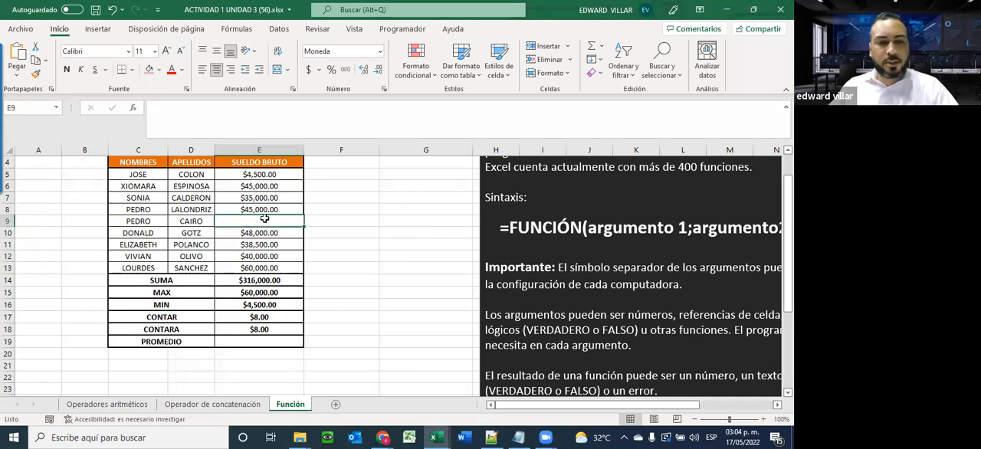
pyautogui.write('HOLA')
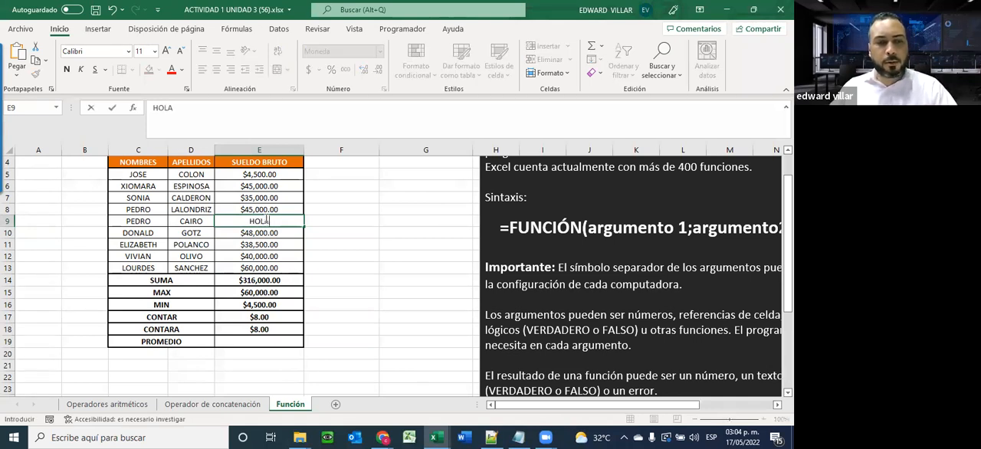
pyautogui.press('Return')
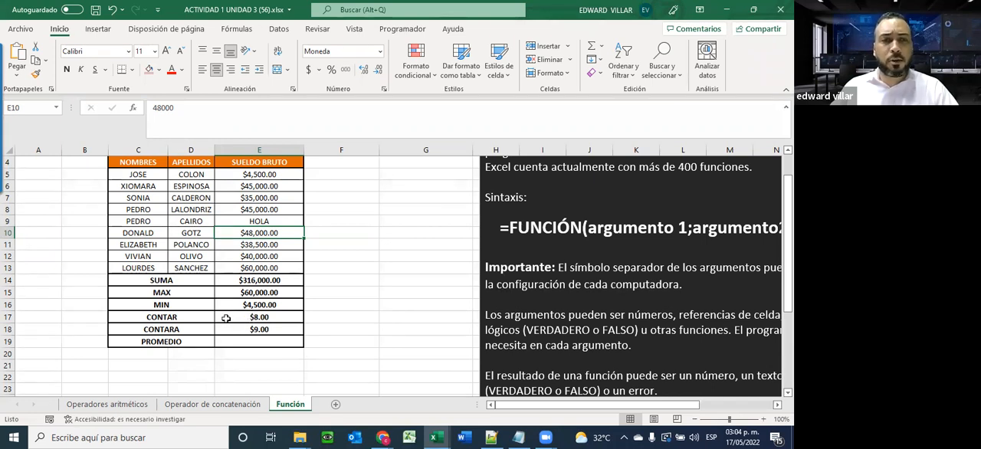
# Clear the text HOLA from E9 and undo the last three changes to that cell
pyautogui.click(177, 319)
pyautogui.moveTo(209, 314); pyautogui.dragTo(241, 317)
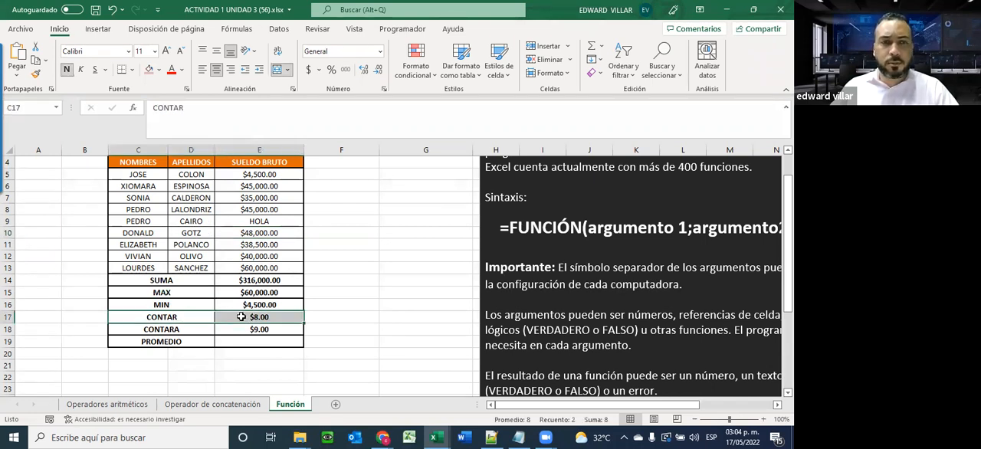
pyautogui.click(252, 222)
pyautogui.press('Delete')
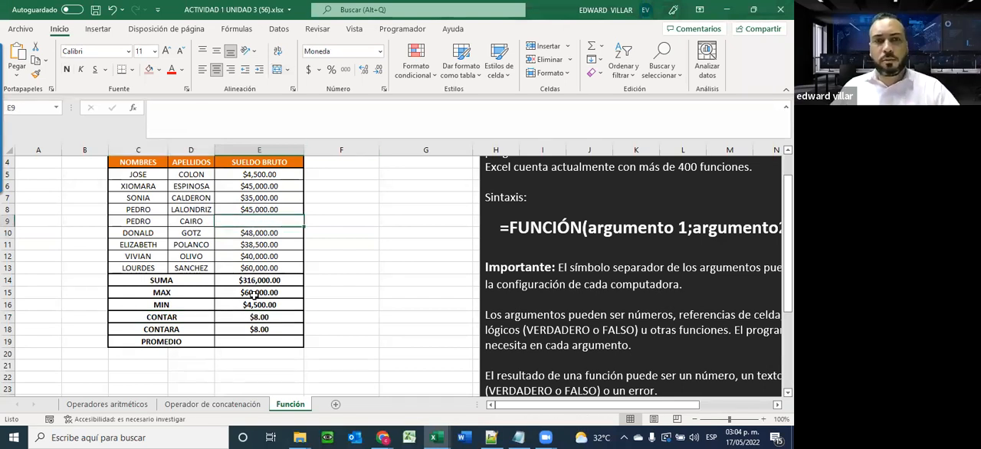
pyautogui.click(111, 10)
pyautogui.click(111, 10)
pyautogui.click(112, 10)
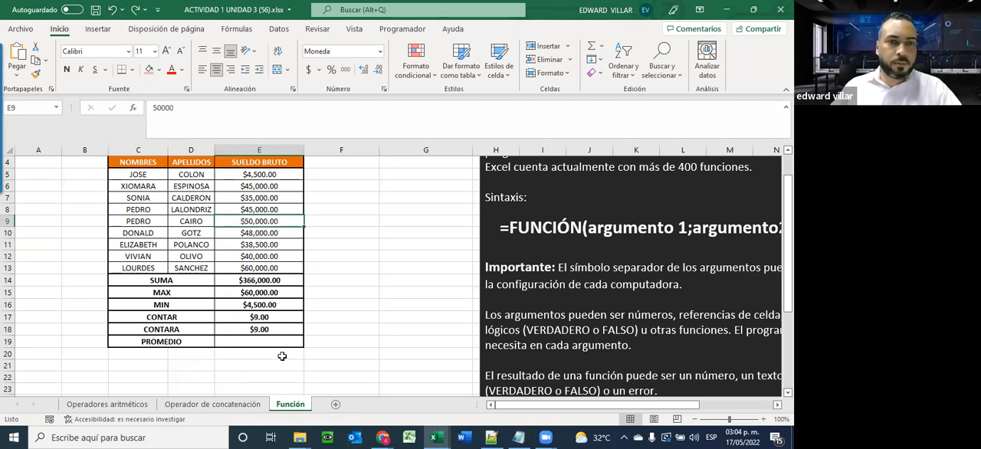
# Search for the PROMEDIO function and insert it in E19 with the range E5:E13
pyautogui.click(236, 342)
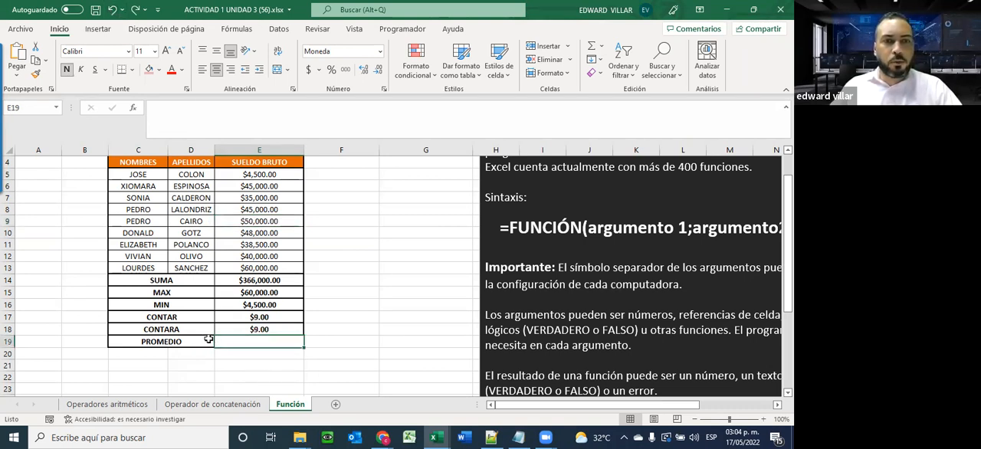
pyautogui.click(132, 109)
pyautogui.write('PR')
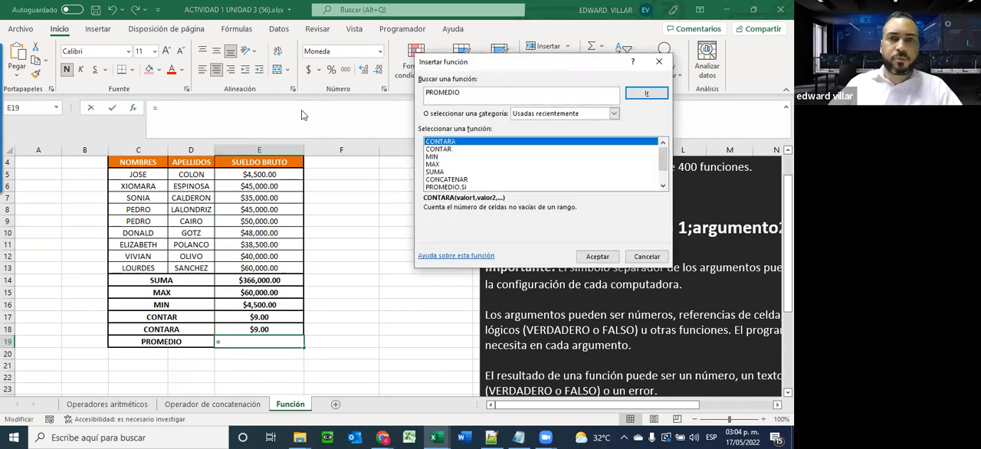
pyautogui.write('OMEDIO')
pyautogui.click(644, 94)
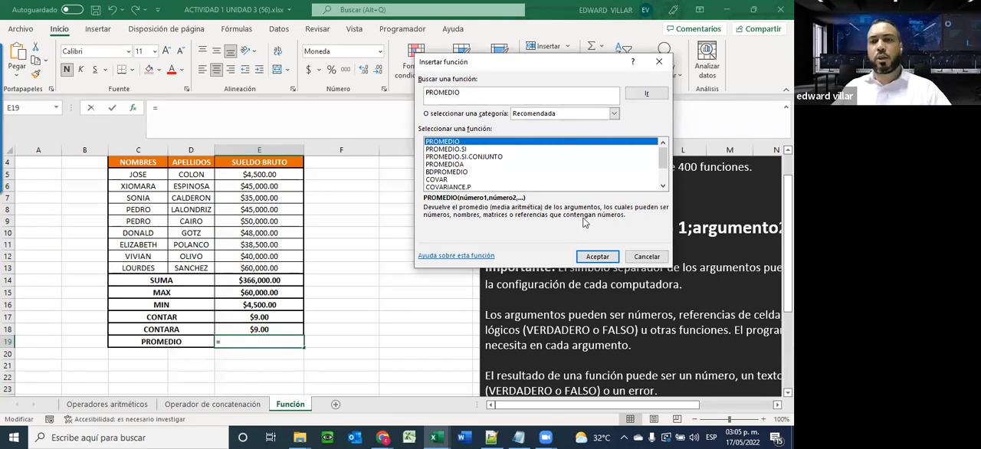
pyautogui.click(598, 256)
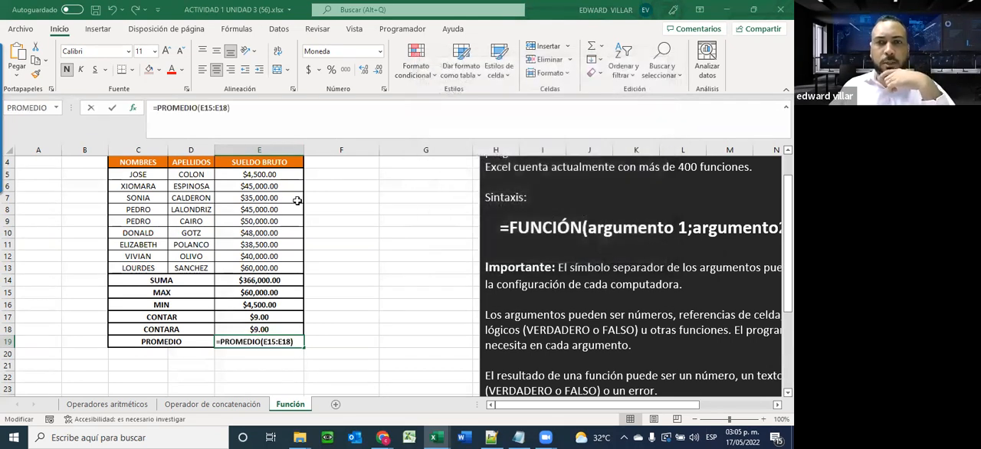
pyautogui.moveTo(230, 174); pyautogui.dragTo(258, 268)
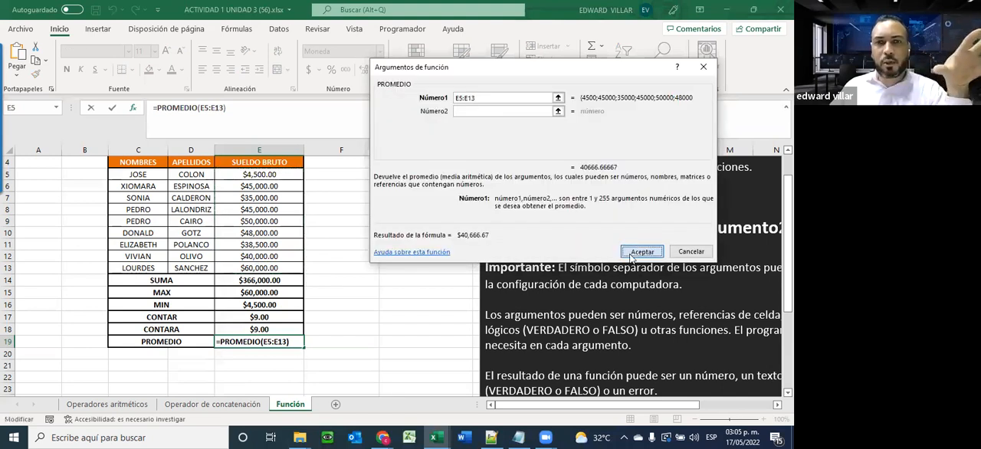
pyautogui.click(641, 252)
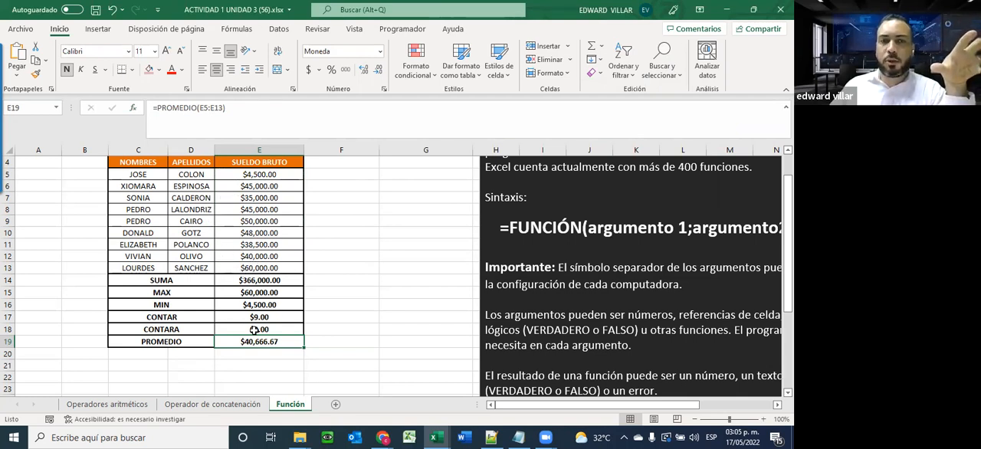
# Open the Windows calculator (Calculadora) as a small window placed clear of the payroll table
pyautogui.click(3, 435)
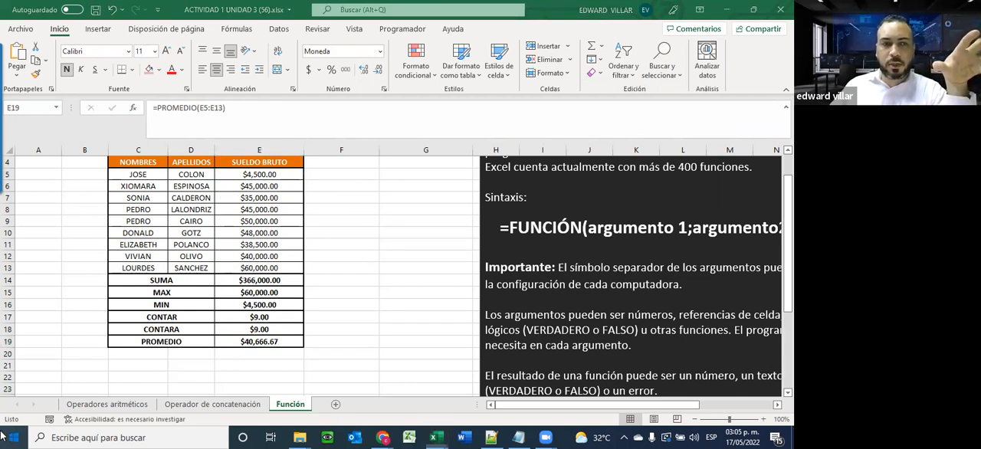
pyautogui.write('CAL')
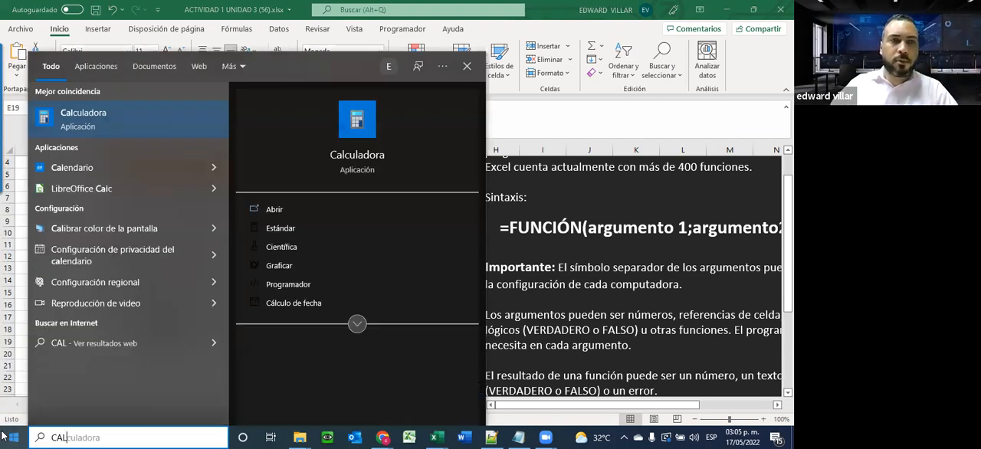
pyautogui.press('Return')
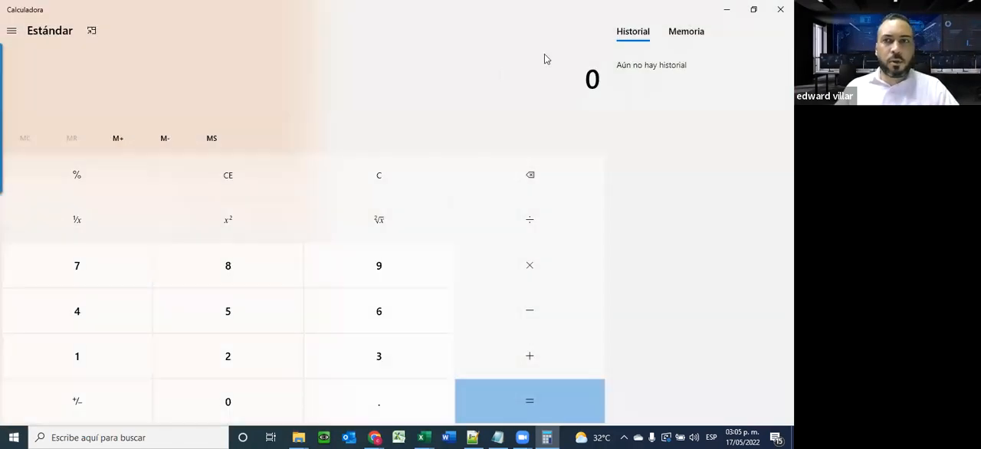
pyautogui.click(754, 9)
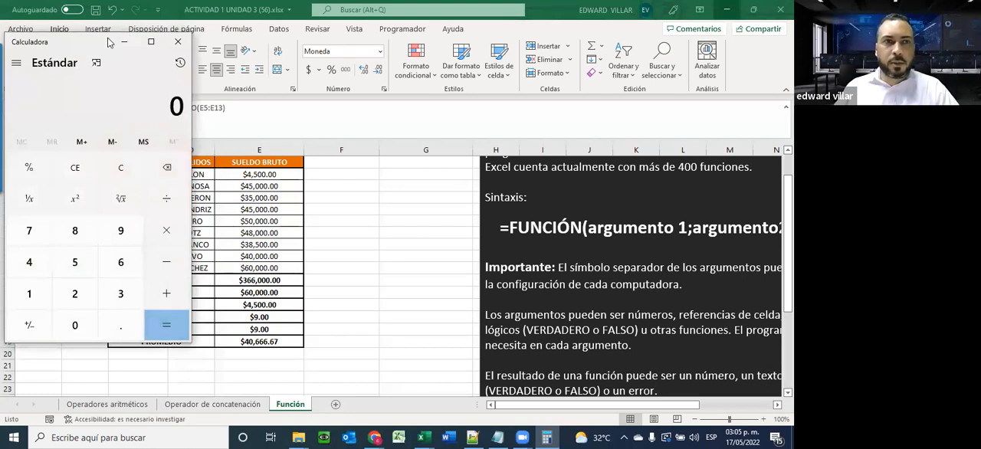
pyautogui.moveTo(108, 42); pyautogui.dragTo(450, 74)
# Divide 366000 by 9 to check the PROMEDIO result, close the calculator and return to the start of the Función sheet
pyautogui.write('366,000')
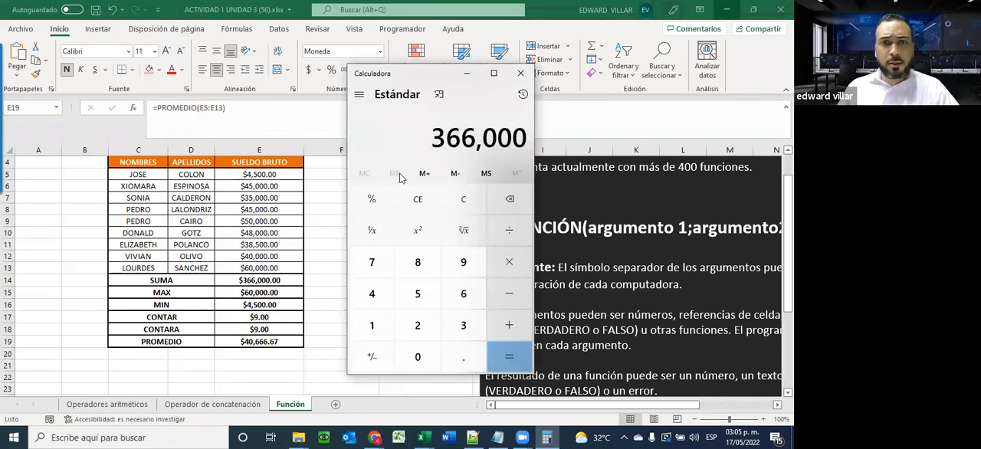
pyautogui.press('/')
pyautogui.write('9')
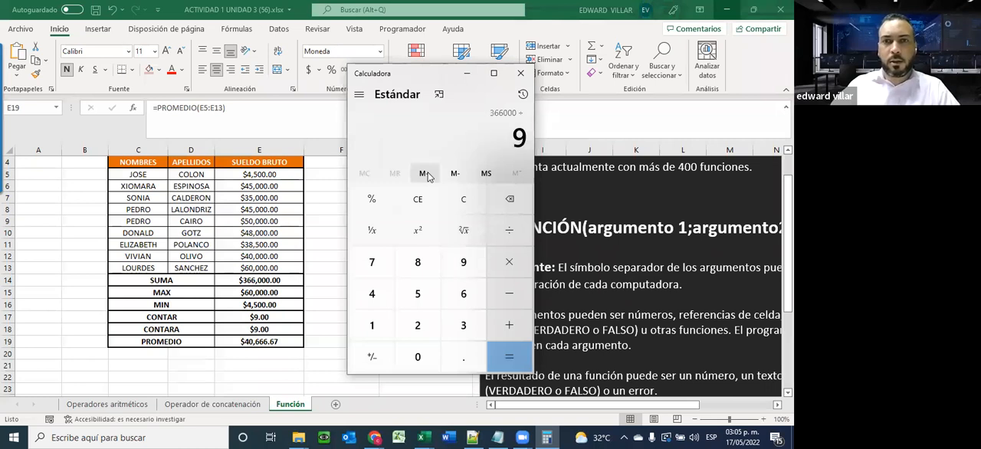
pyautogui.press('Return')
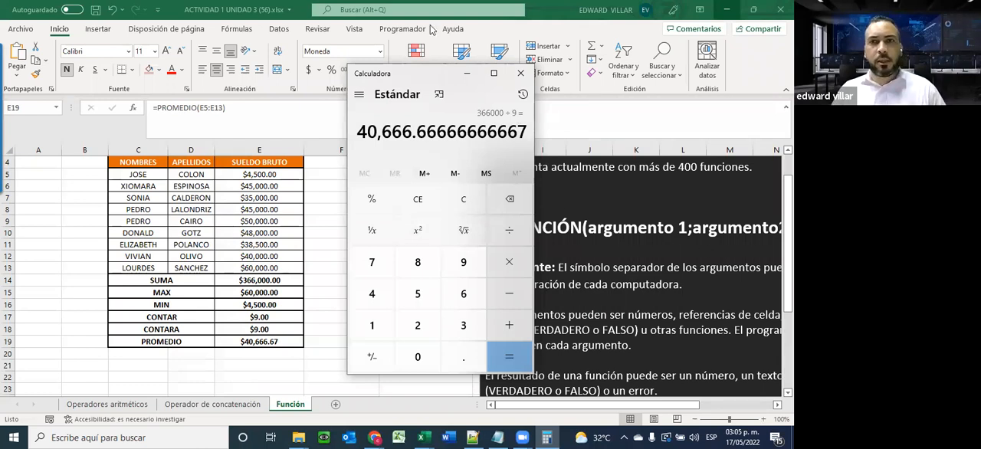
pyautogui.click(521, 73)
pyautogui.click(393, 200)
pyautogui.scroll(1, 366, 321)
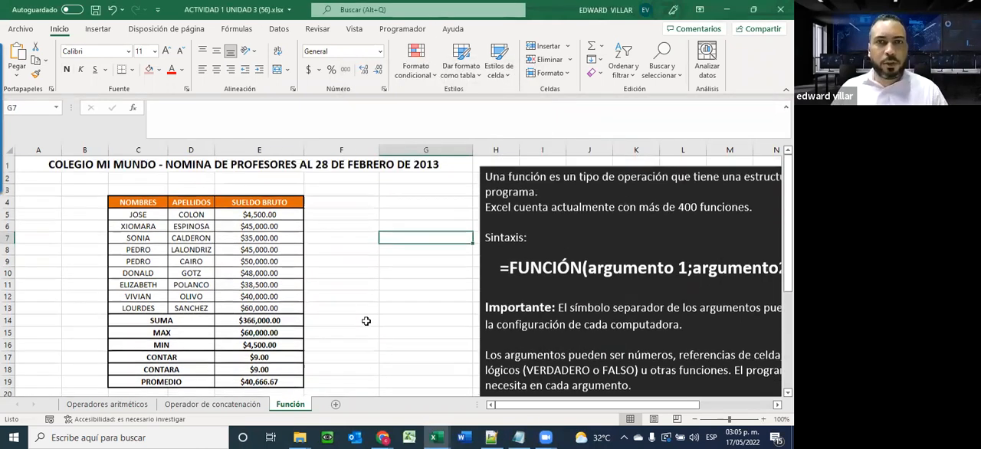